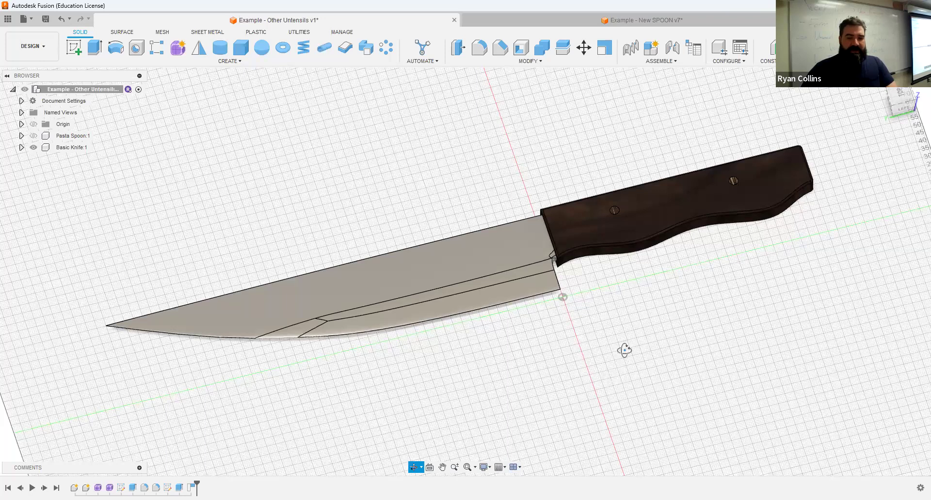
- Examine the finished example knife from different angles and compare it with the spoon and spork example design
scroll(575, 381, "down", 2)
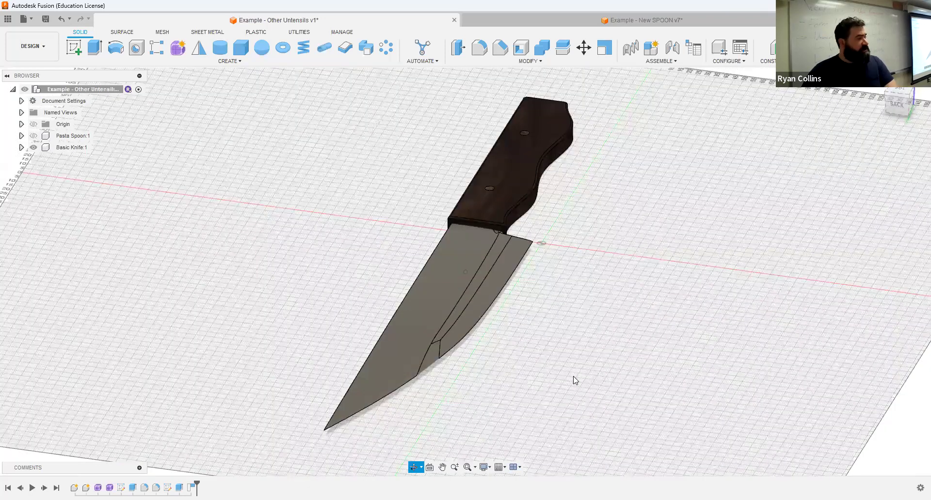
middle_click_drag(574, 379, 592, 147, "shift")
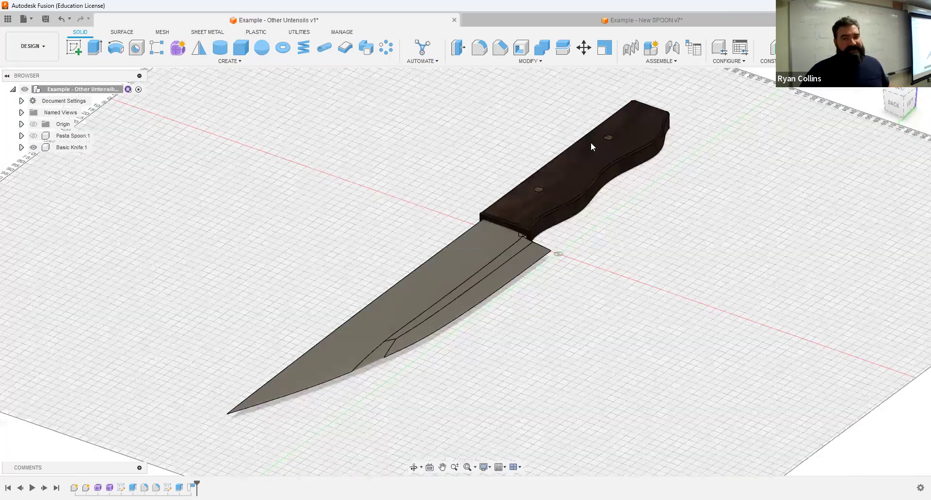
left_click(668, 21)
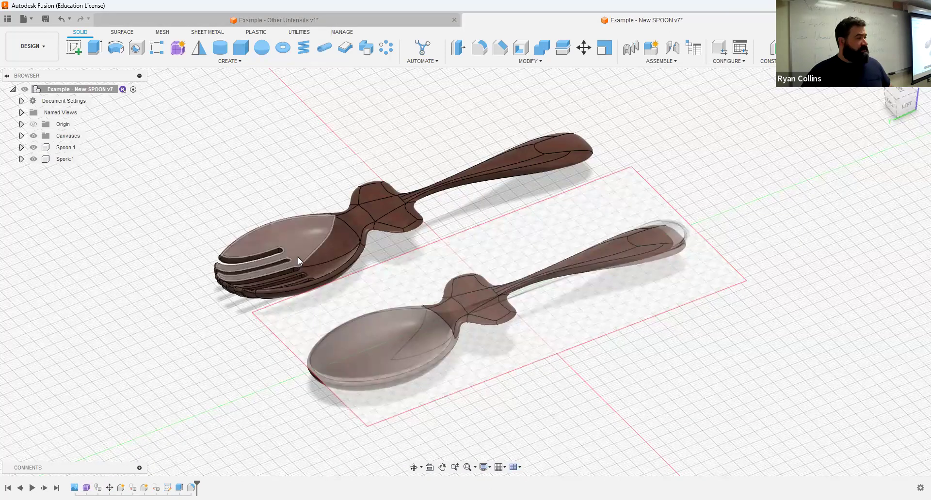
left_click(344, 22)
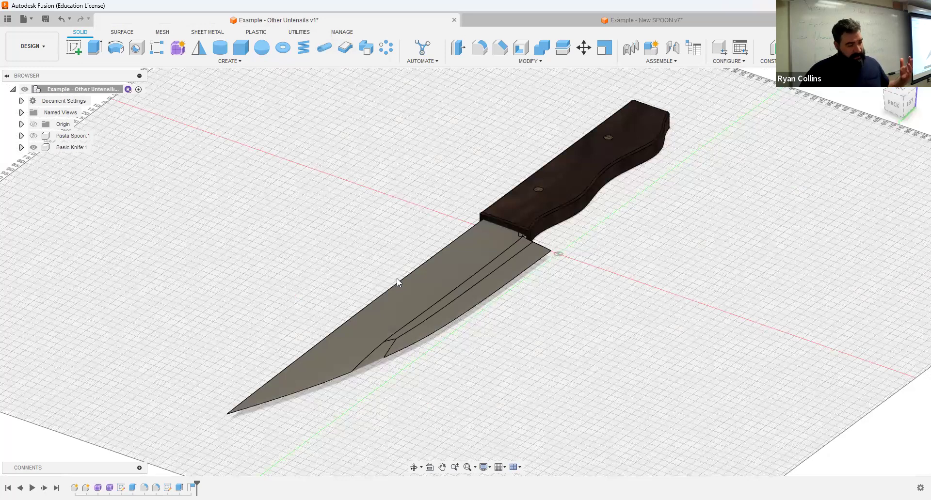
middle_click_drag(480, 355, 464, 365, "shift")
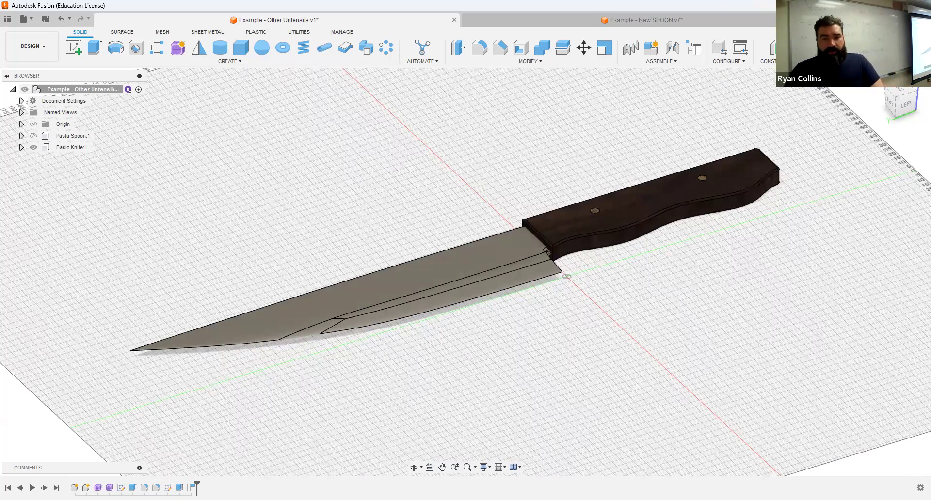
- Create a new design and save it as "Example - Knife & Spatula" in the 06 - Form Utensils folder
key("ctrl+n")
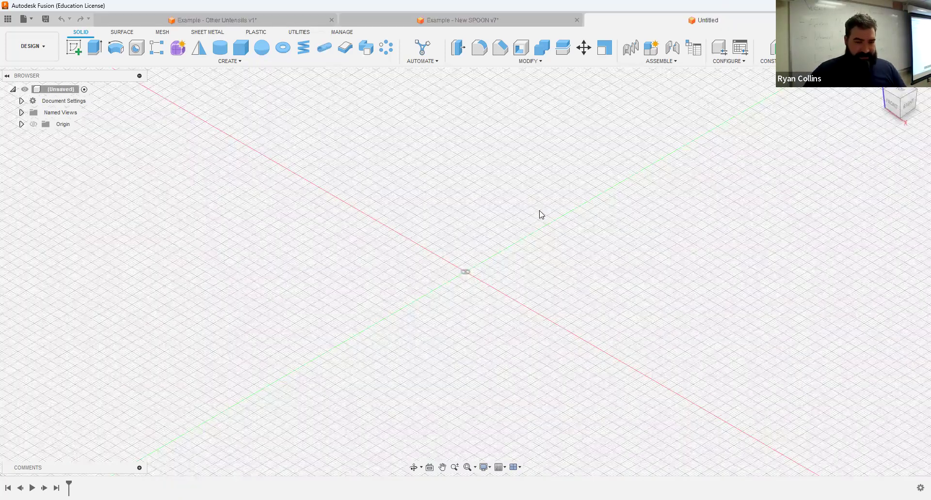
key("ctrl+s")
type("Exam")
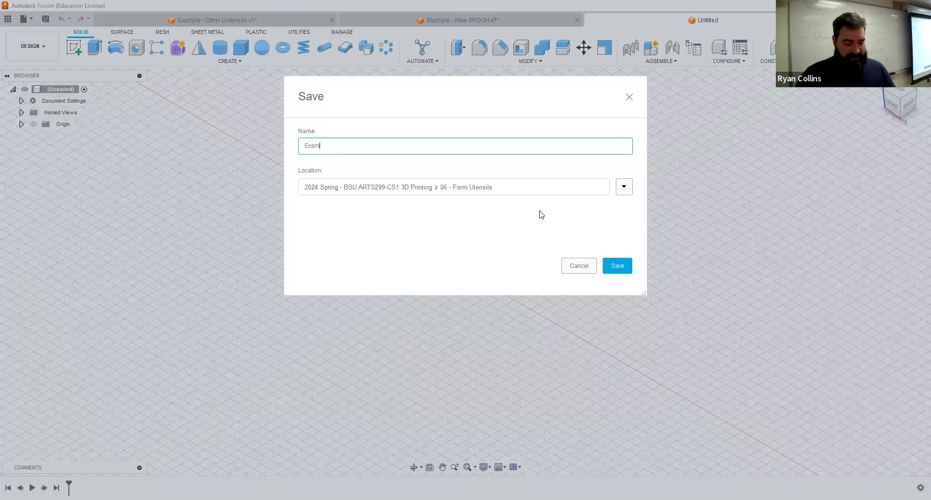
type("ple - K")
key("BackSpace")
type("Knife & ")
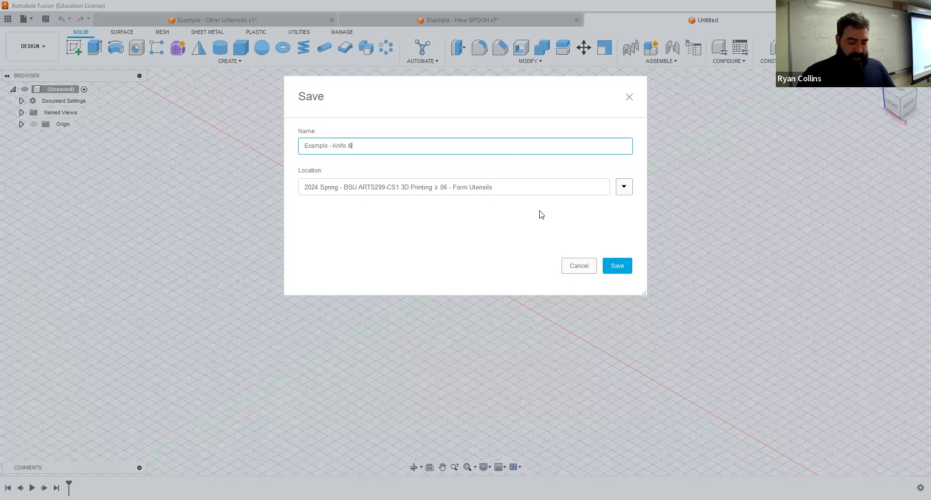
type("SPatulas")
key("BackSpace")
key("BackSpace")
key("BackSpace")
key("BackSpace")
key("BackSpace")
key("BackSpace")
key("BackSpace")
type("pas")
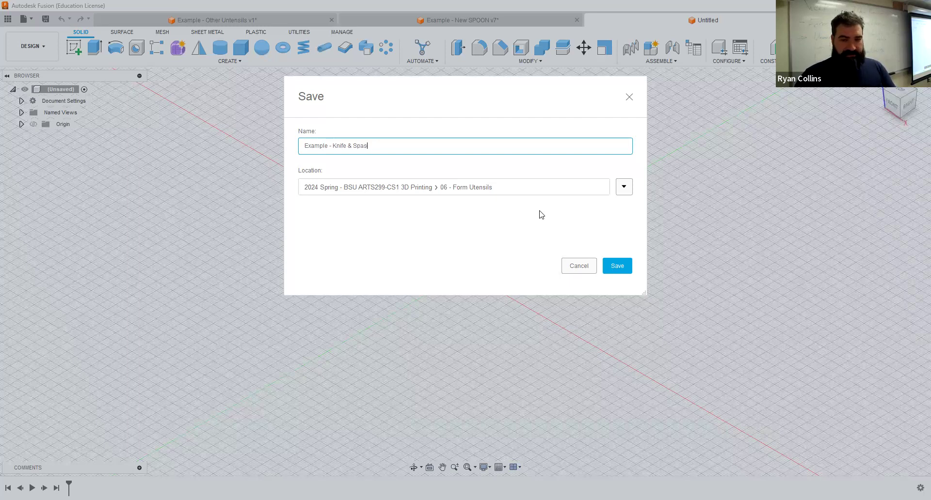
key("BackSpace")
type("tula")
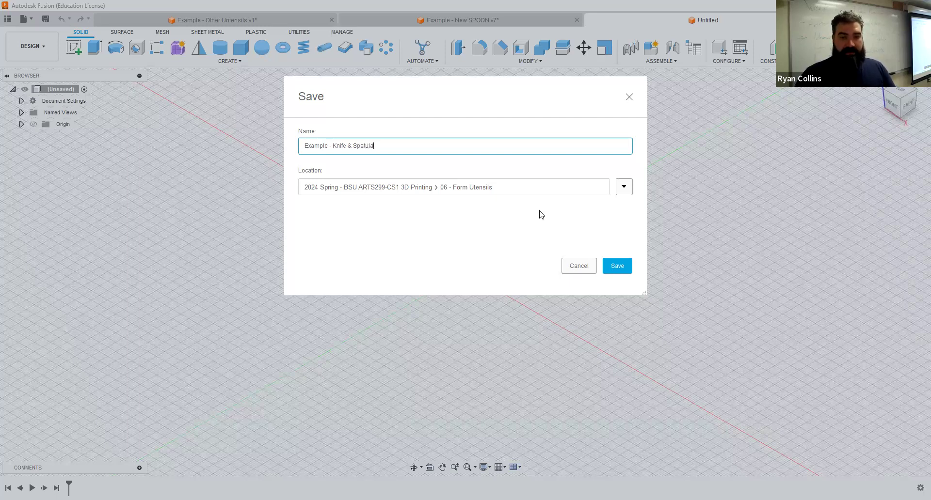
key("Return")
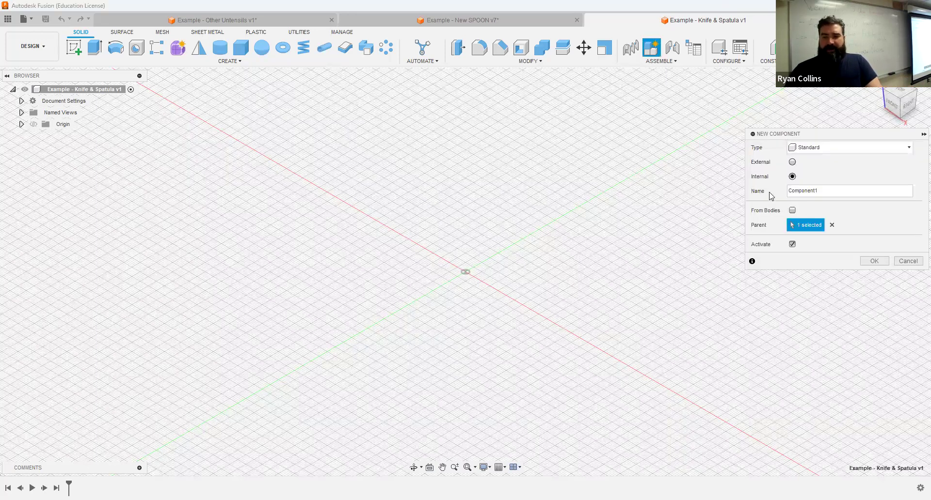
- Create an activated, internal standard component named "Kinfe" in the top-level design
left_click_drag(786, 136, 770, 192)
type("Kinfe")
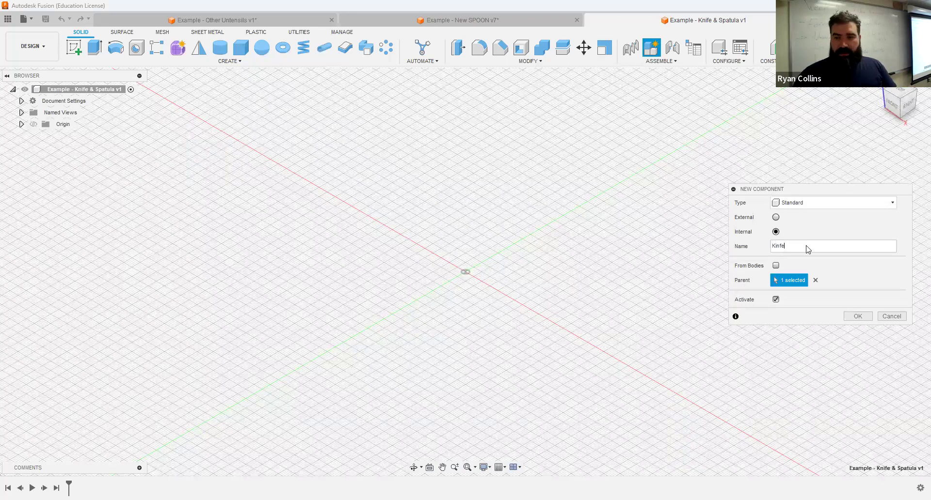
key("Return")
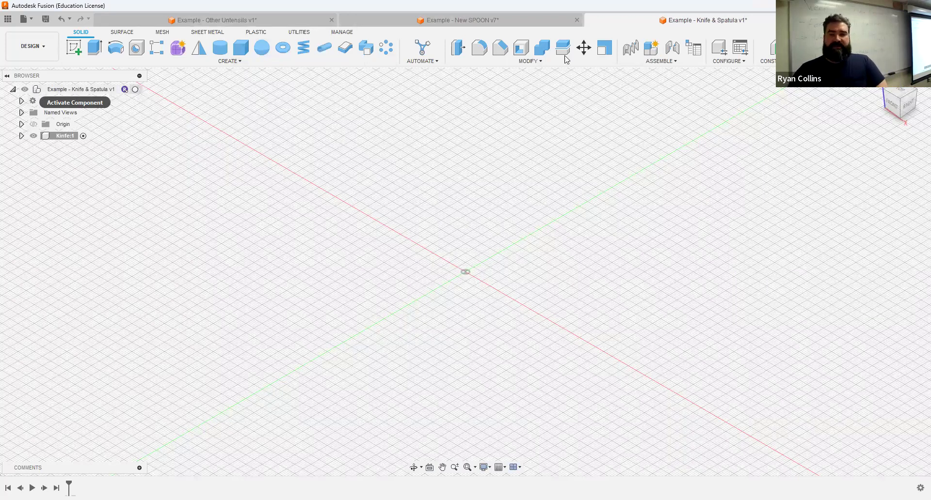
- Create a second internal standard component named "Spatula" under the top-level design, without activating it
left_click(651, 47)
left_click(775, 299)
double_click(810, 247)
type("Spatula")
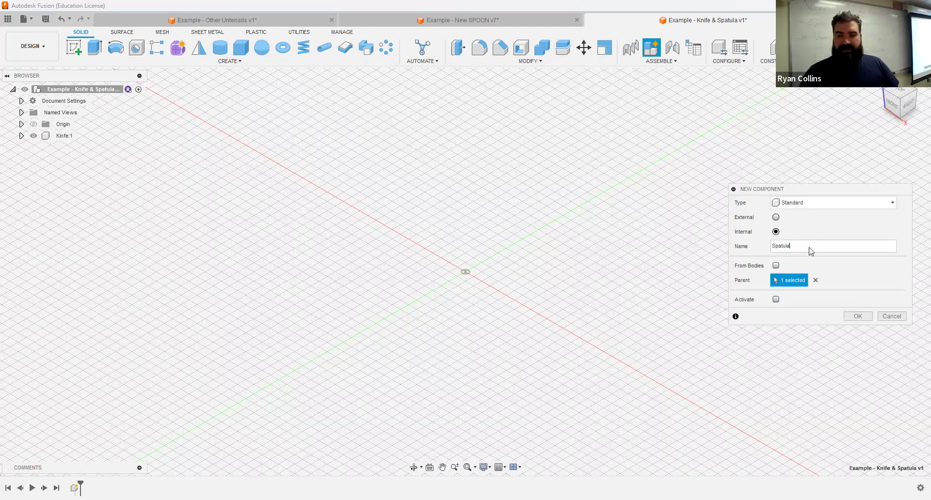
key("Return")
- Activate the knife component and start a new form in it
left_click(65, 136)
left_click(82, 137)
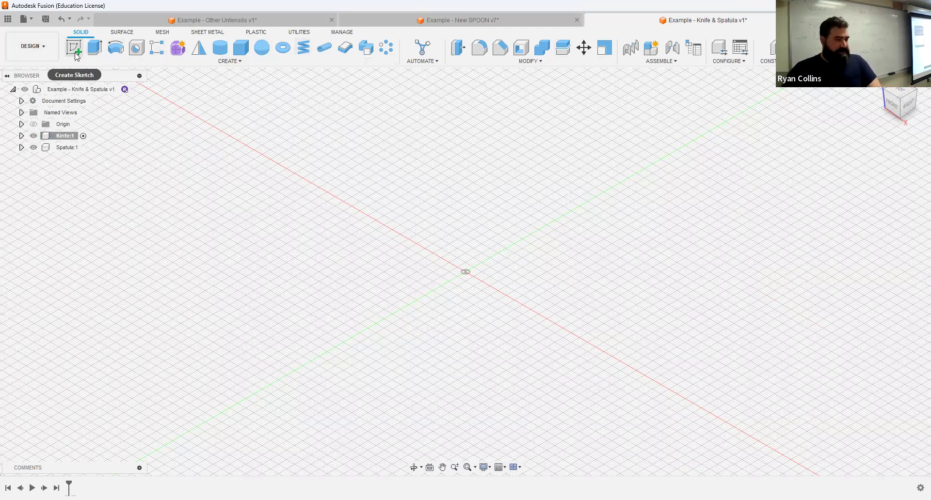
left_click(177, 49)
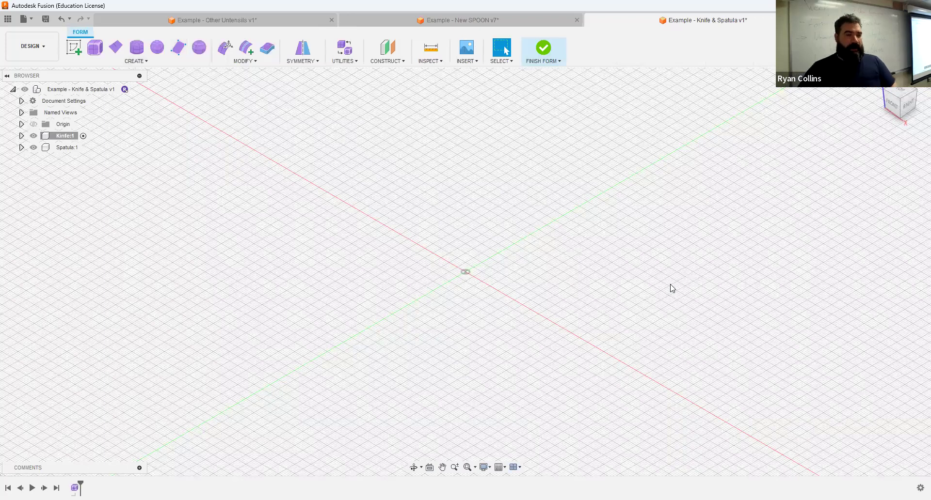
left_click(75, 53)
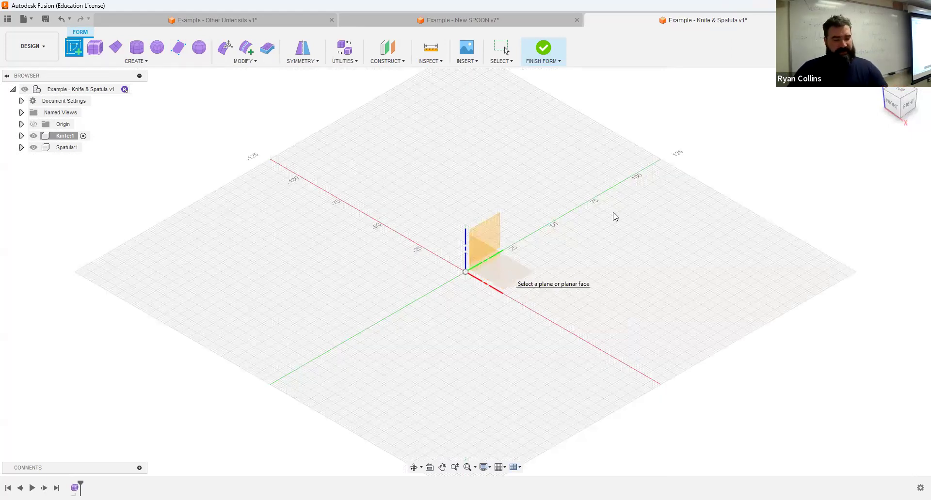
key("Escape")
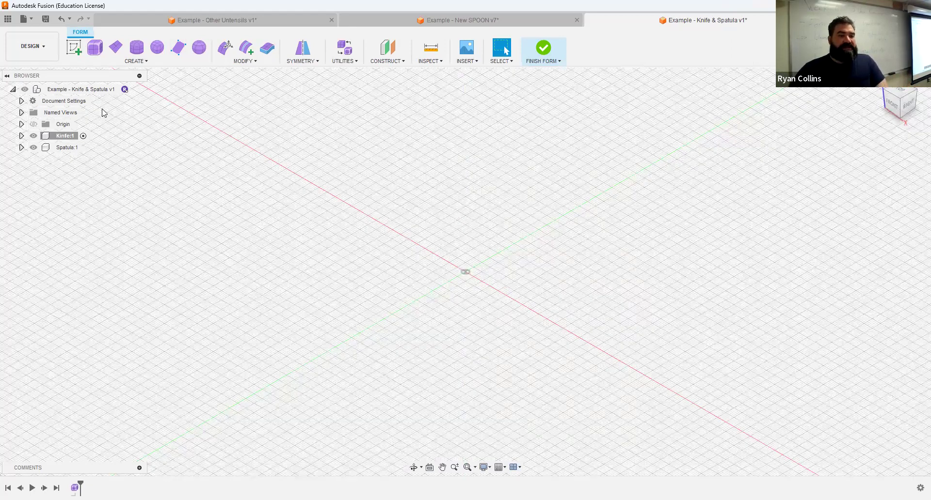
- Create a 2-Point form plane on the horizontal ground plane, starting at the origin, 400 mm long and 100 mm wide
left_click(121, 48)
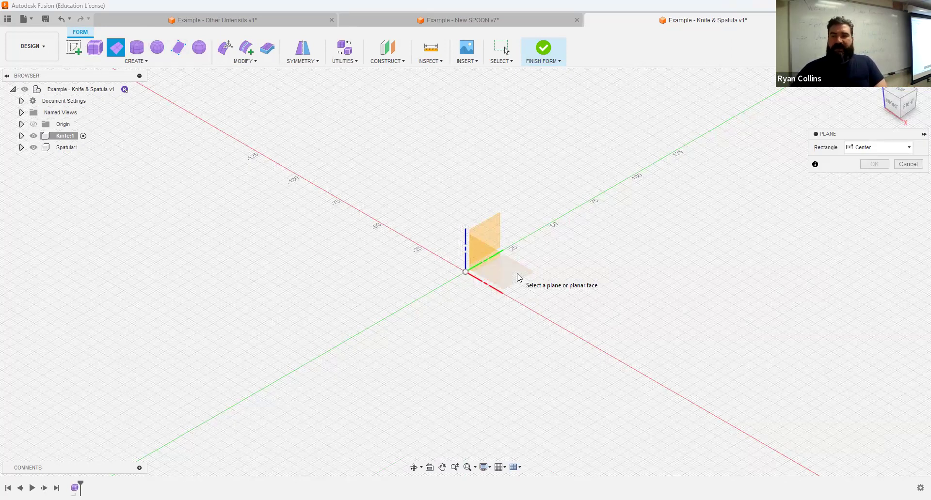
left_click(516, 278)
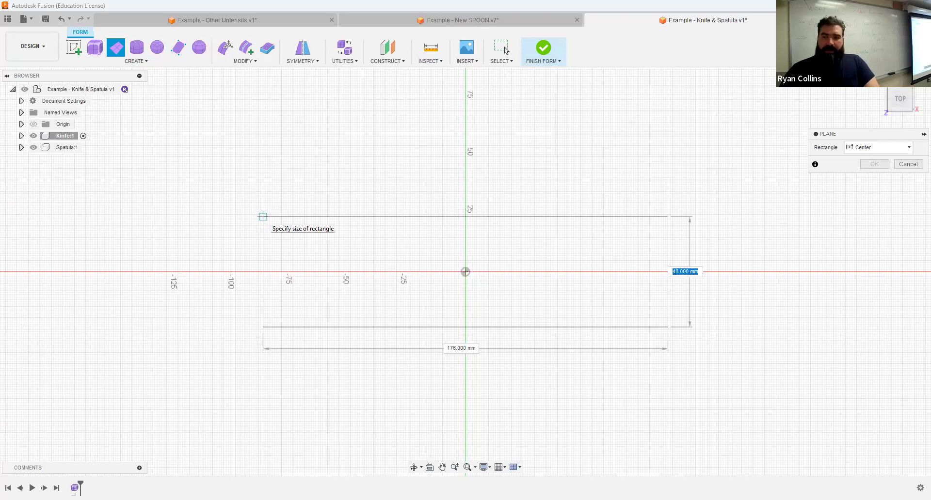
left_click(890, 149)
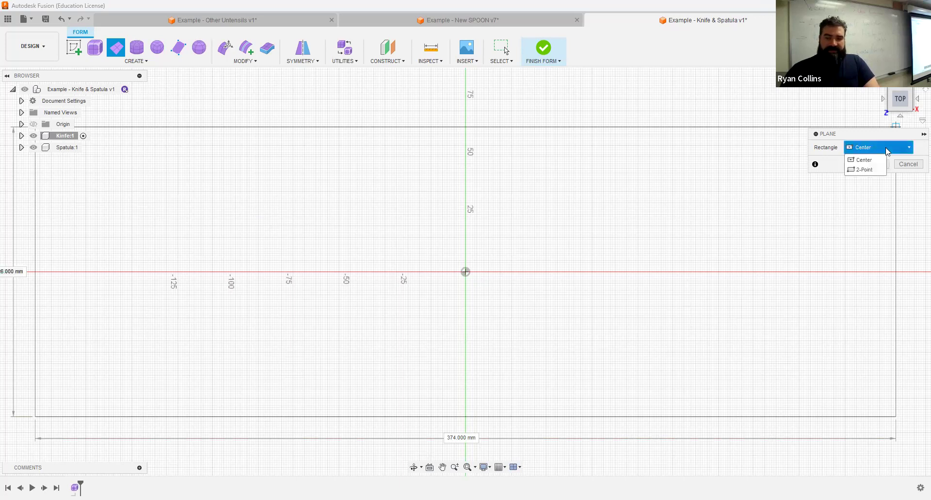
left_click(863, 171)
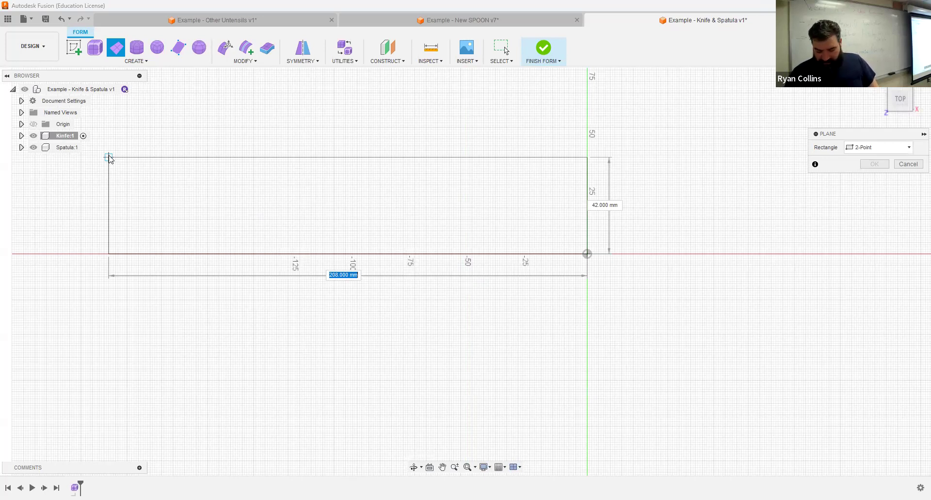
type("400")
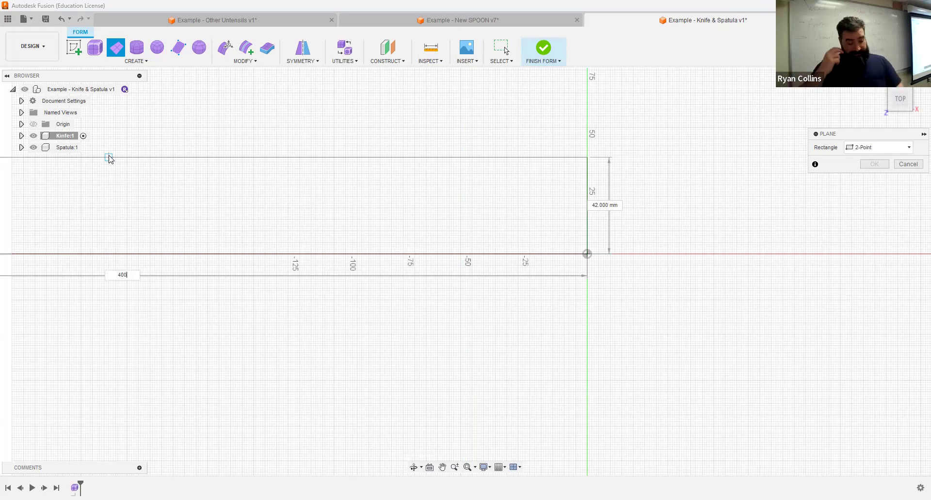
key("Tab")
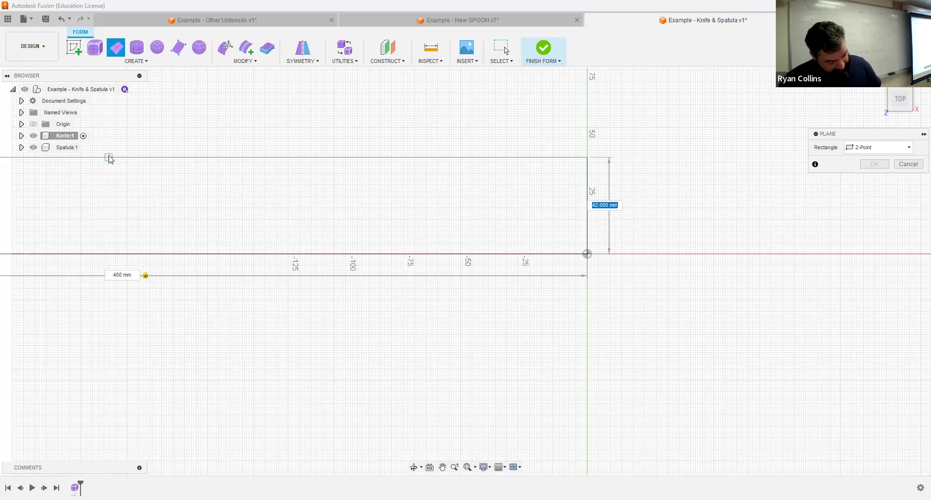
type("100")
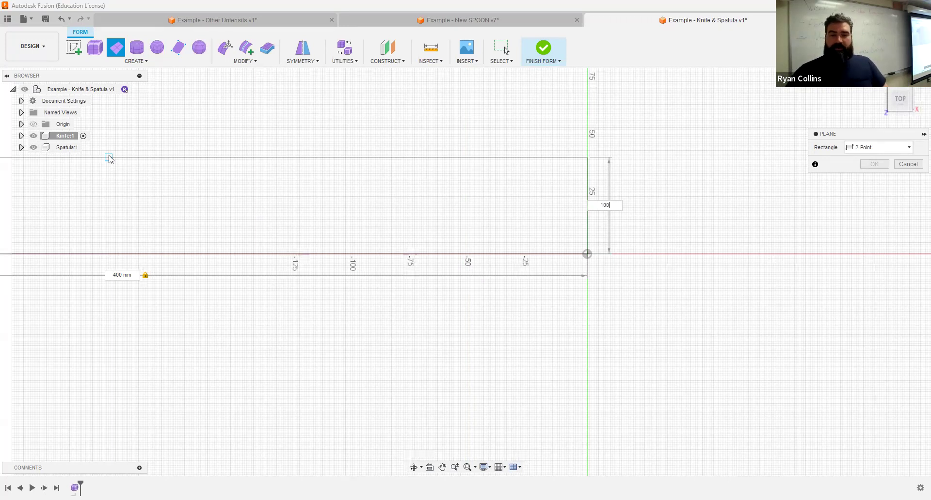
key("Return")
- Insert a Simple, Single-sided edge at location 0.50 beside the two crosswise middle edges of the plane
scroll(2, 260, "down", 1)
scroll(11, 262, "down", 2)
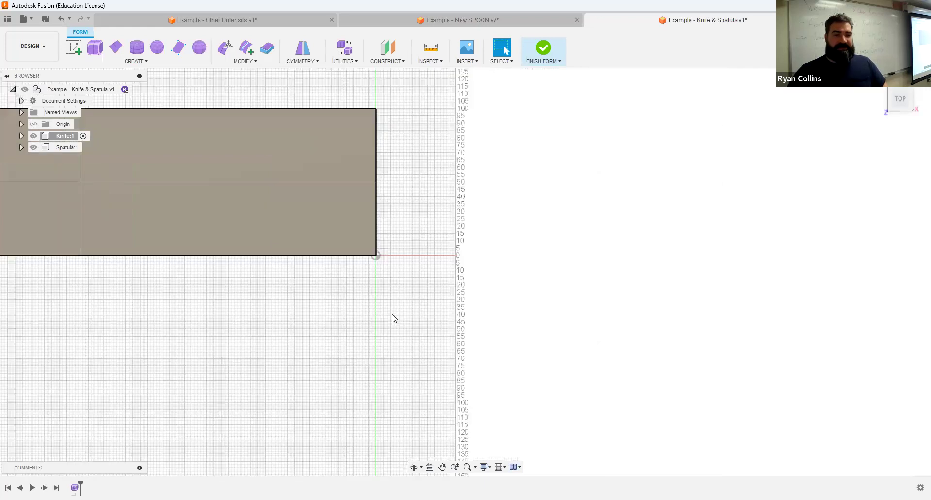
middle_click_drag(346, 229, 533, 228)
middle_click_drag(374, 243, 535, 272)
scroll(535, 272, "down", 2)
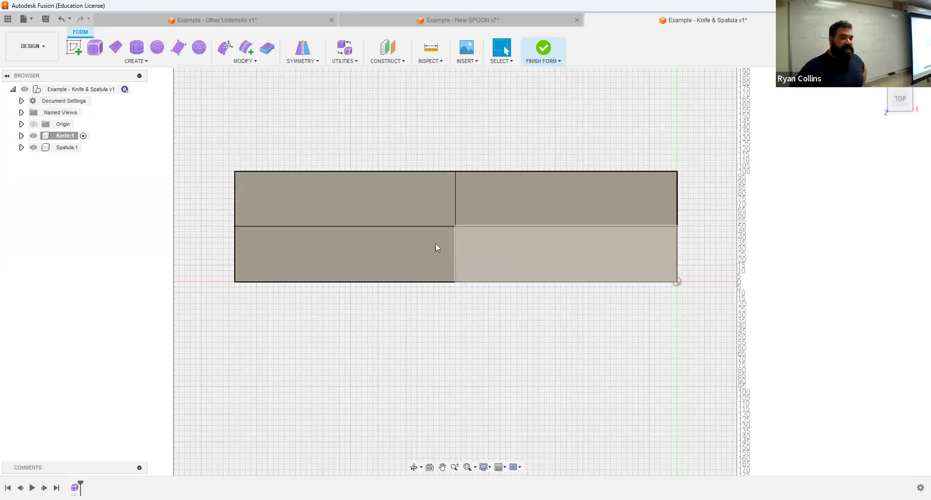
left_click(246, 48)
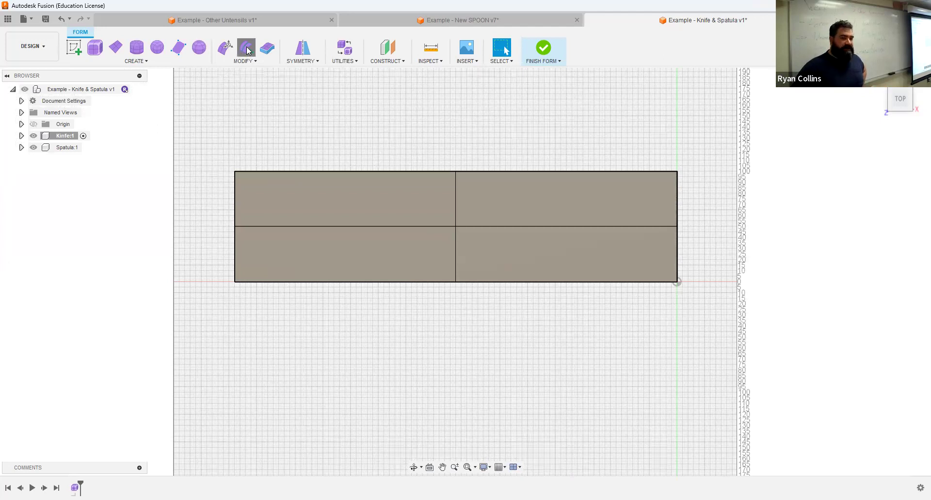
left_click(456, 213)
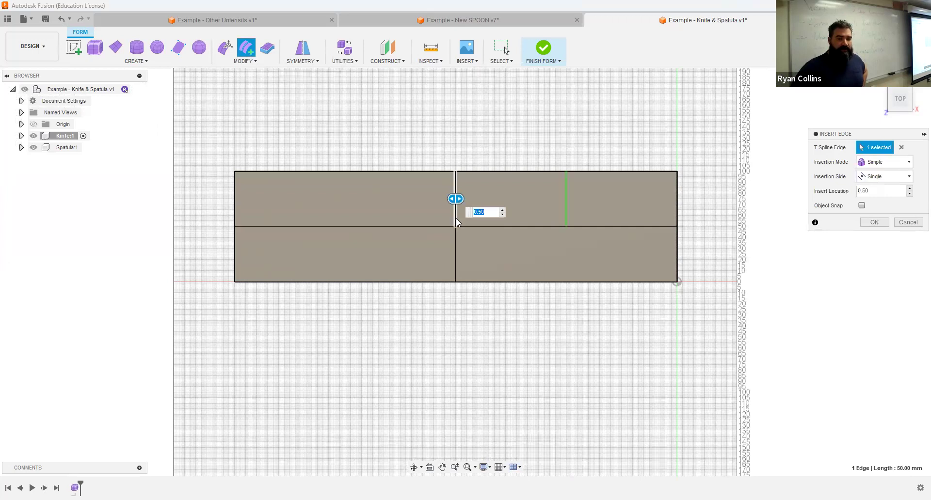
left_click(453, 237)
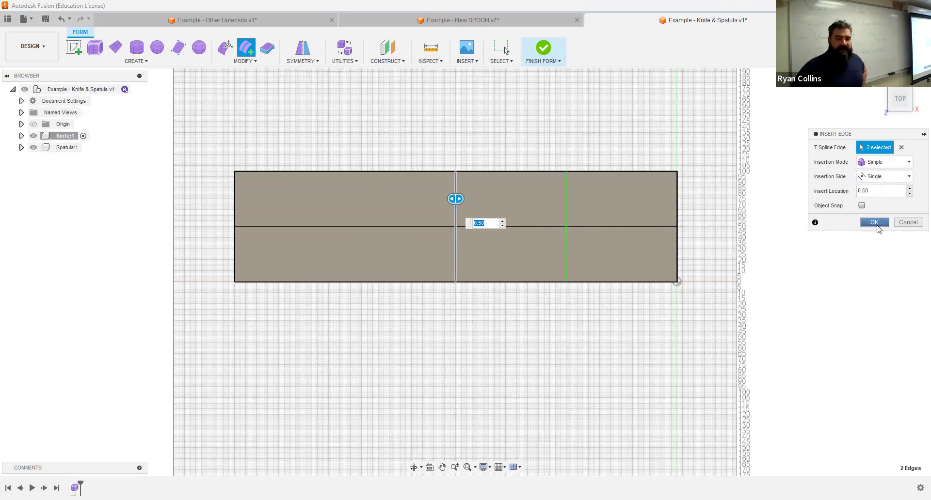
left_click(874, 223)
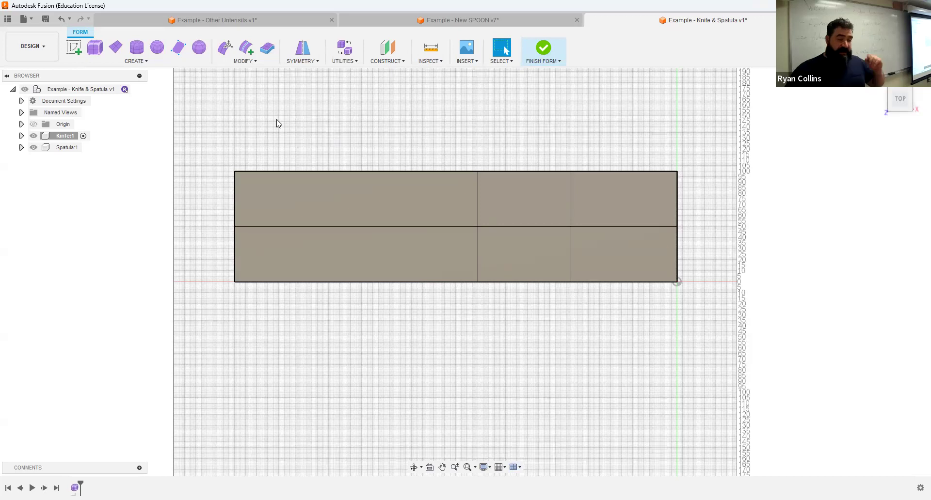
scroll(493, 115, "down", 3)
middle_click_drag(517, 177, 433, 317)
left_click(116, 47)
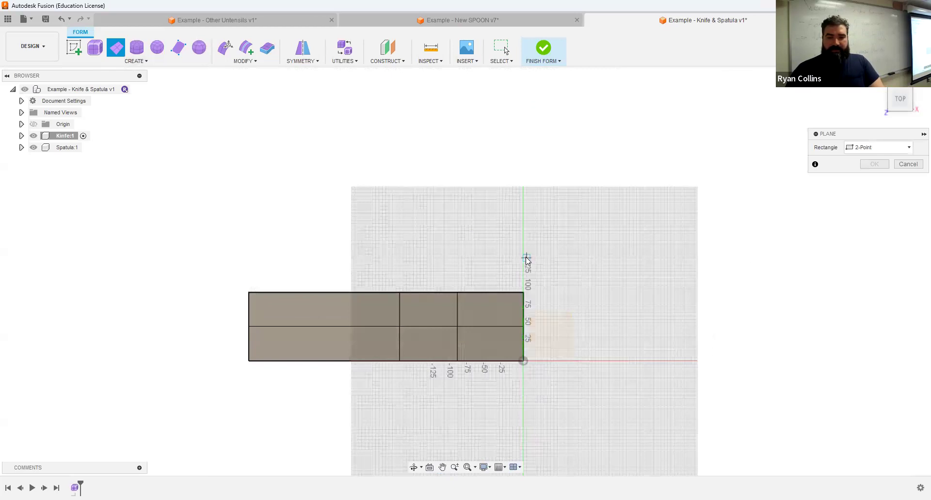
left_click(202, 179)
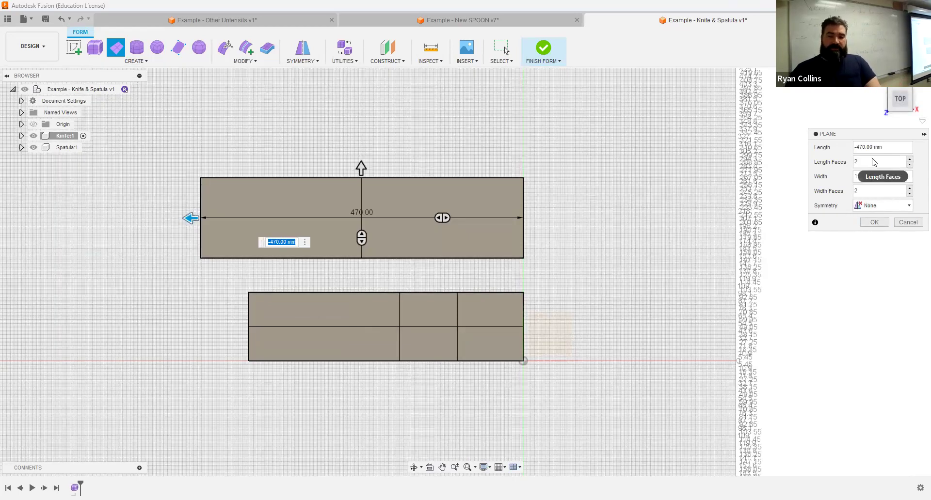
left_click(892, 165)
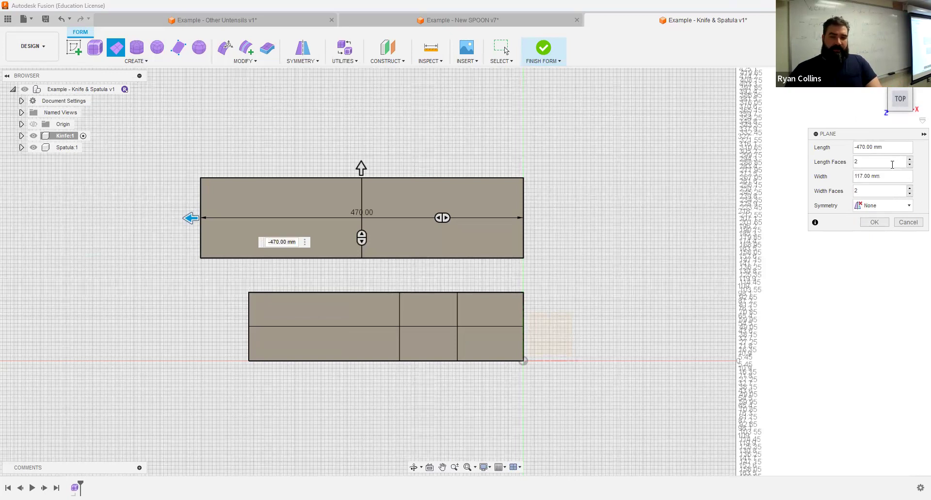
key("BackSpace")
type("5")
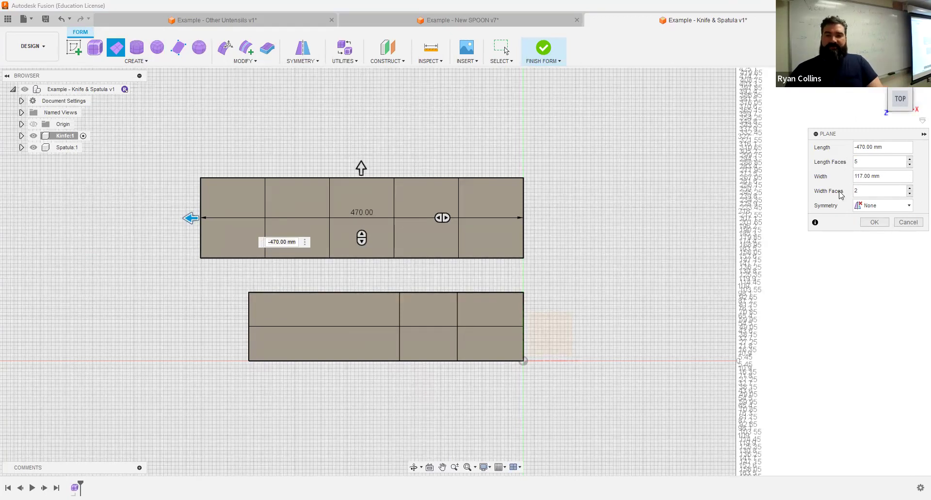
left_click_drag(868, 193, 800, 191)
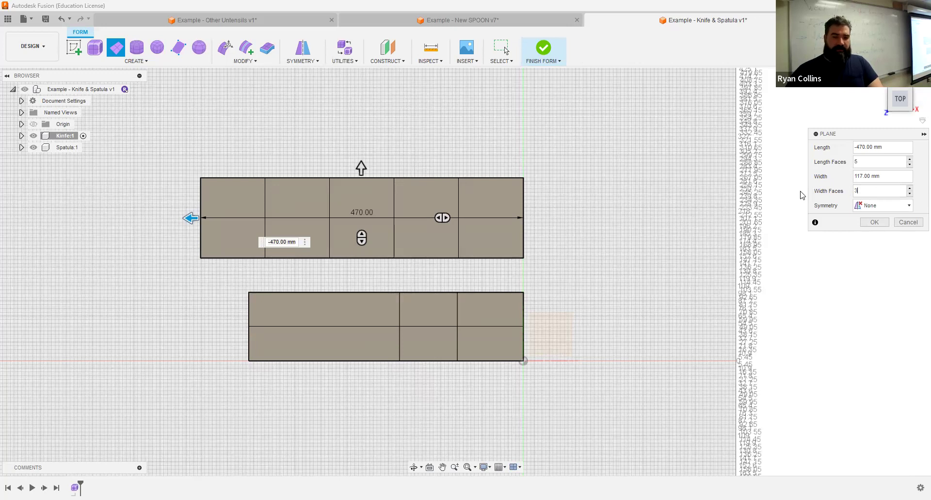
left_click_drag(866, 193, 829, 192)
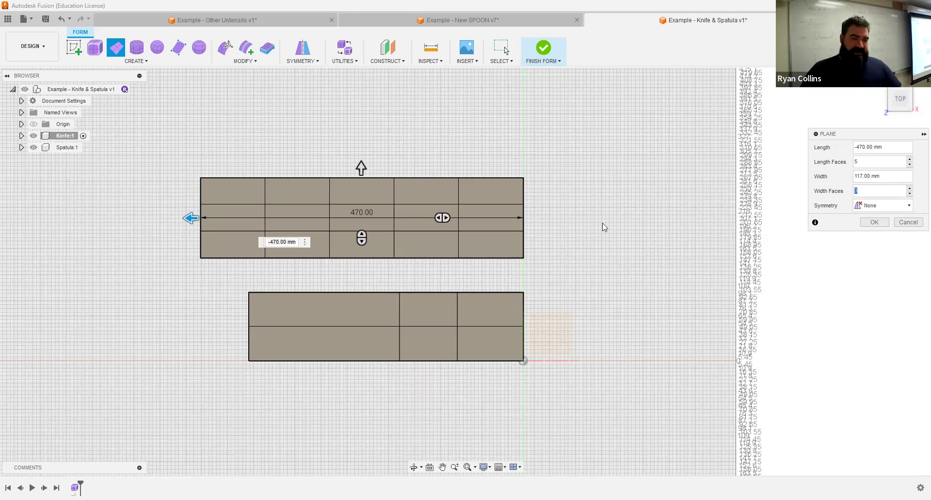
left_click(908, 222)
- Pull the middle vertex of the plane's far end outward about 131 mm and move its upper corner vertex to about X -579, Y 200 mm
scroll(490, 296, "up", 5)
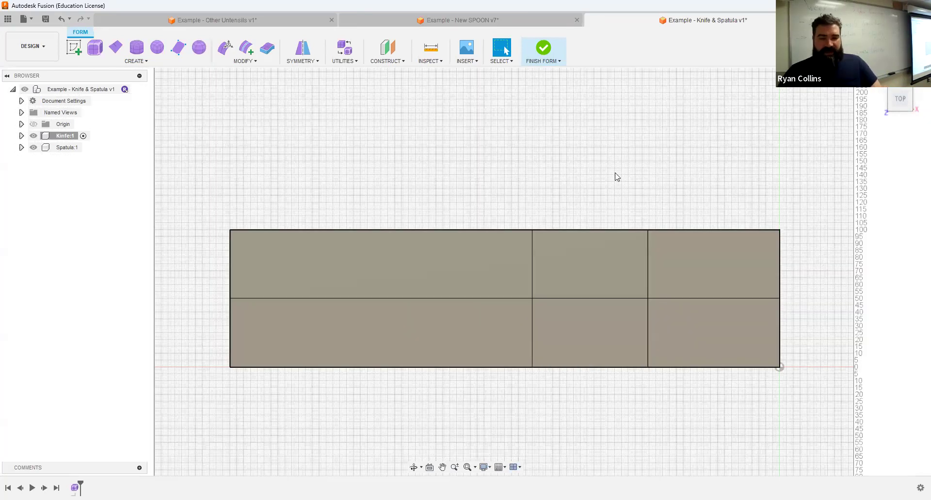
middle_click_drag(683, 178, 621, 163)
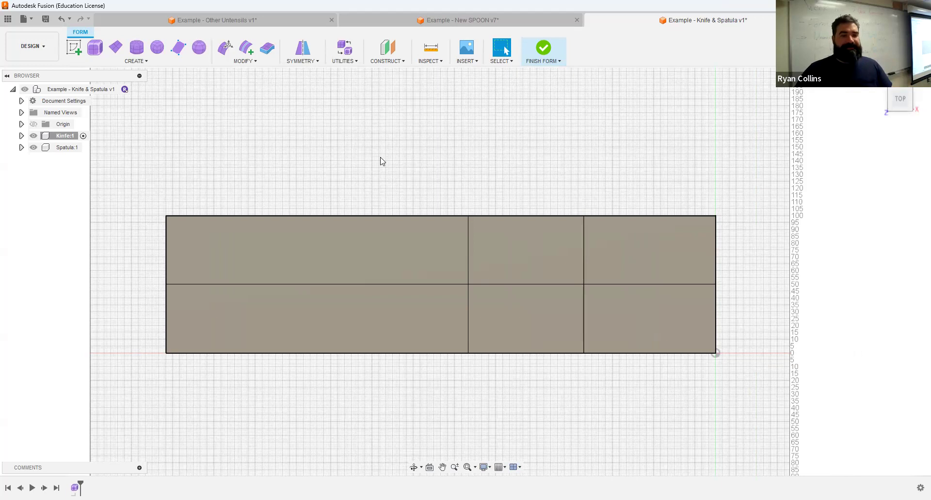
left_click(226, 48)
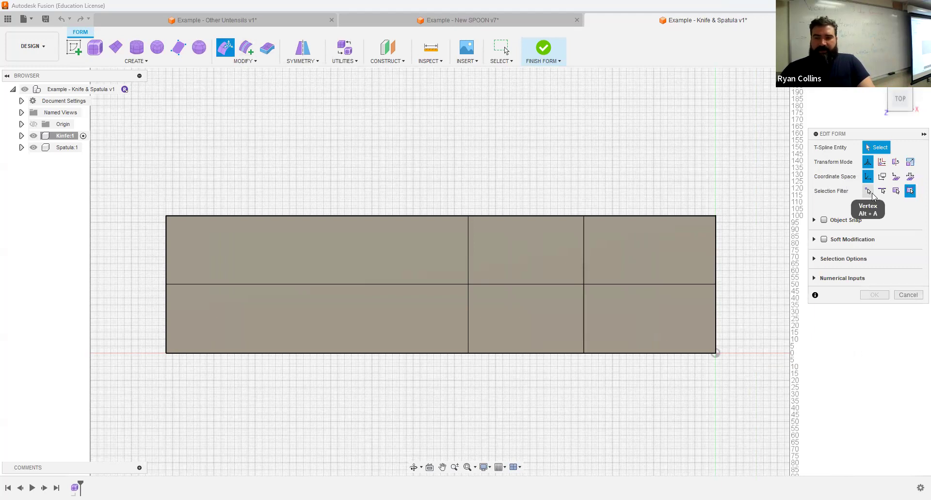
left_click(868, 191)
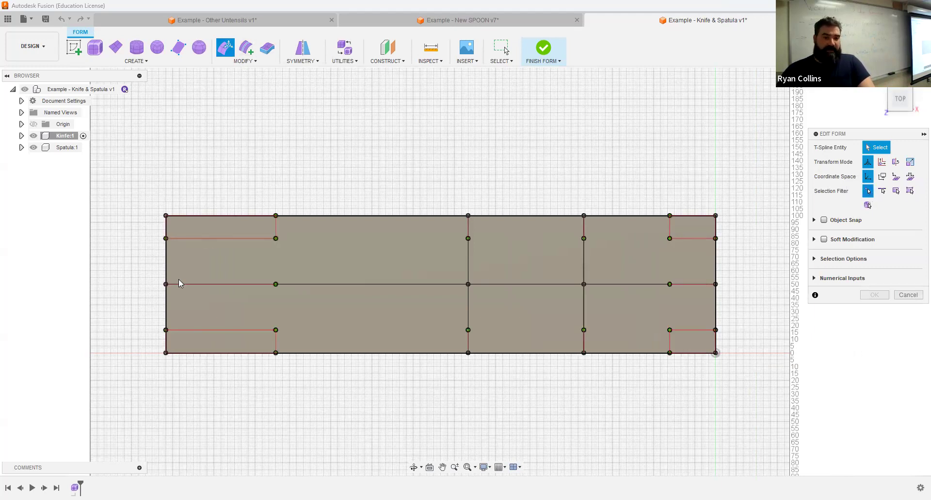
left_click(165, 284)
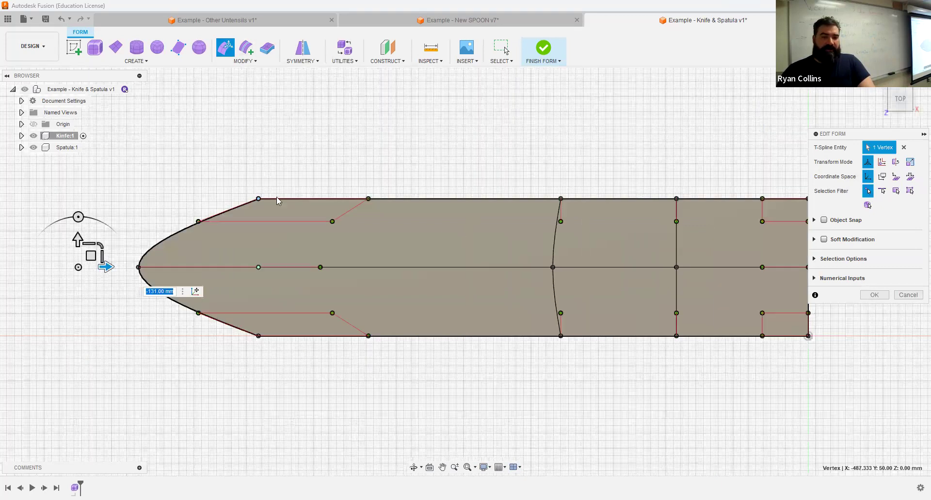
left_click(259, 198)
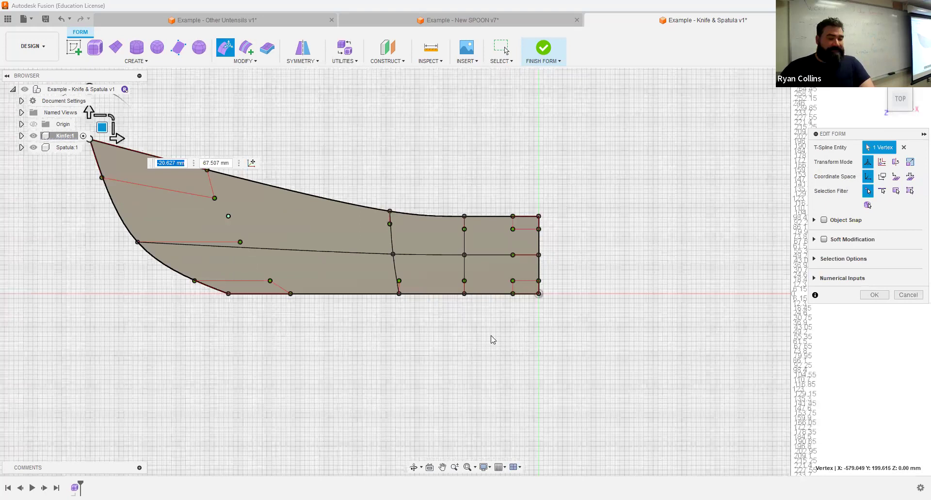
left_click(493, 340)
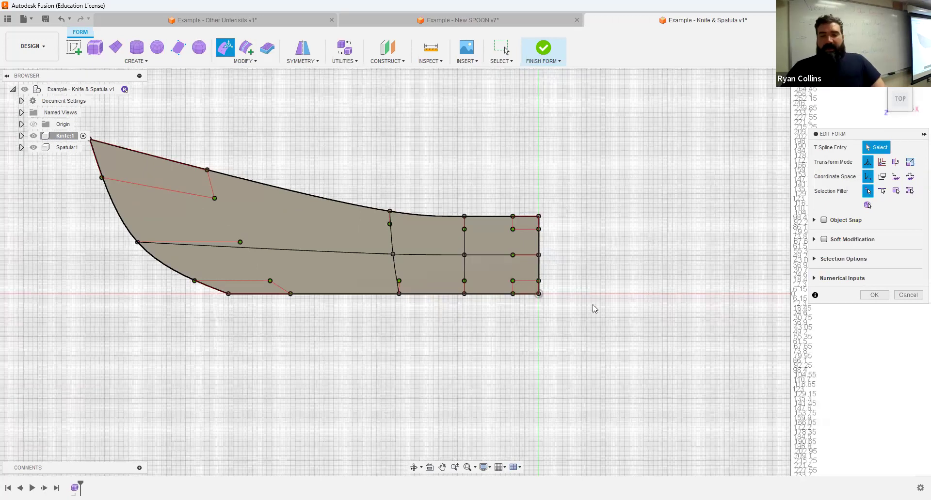
- Rotate the three edges along the knife's lower straight side by -5 degrees and apply the form edit
left_click(883, 191)
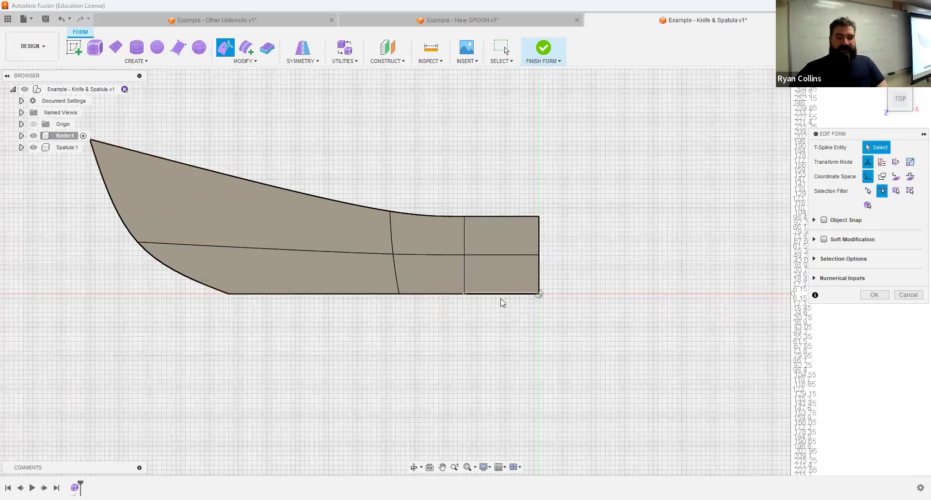
left_click(481, 294)
double_click(481, 295)
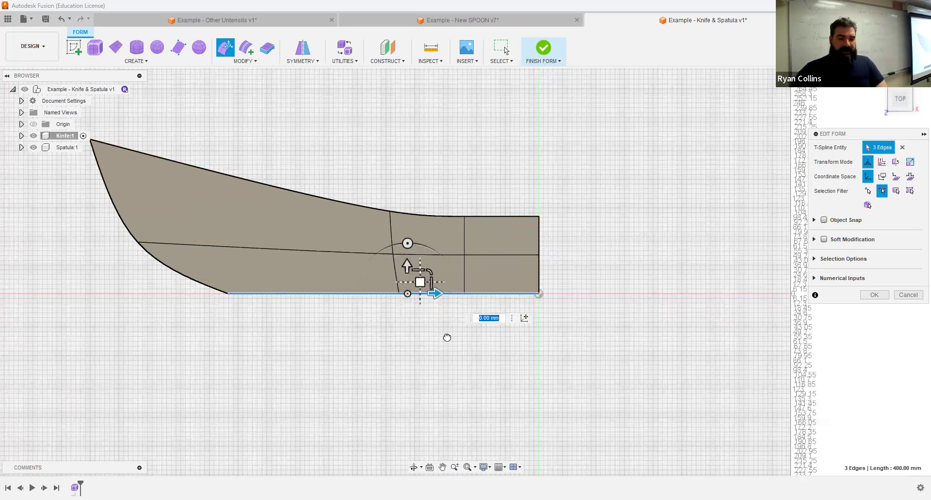
left_click_drag(407, 244, 405, 251)
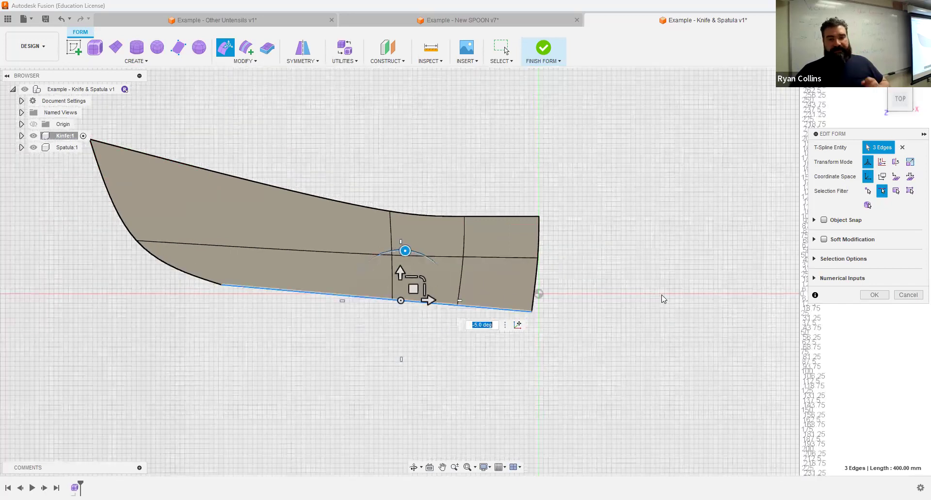
left_click(190, 332)
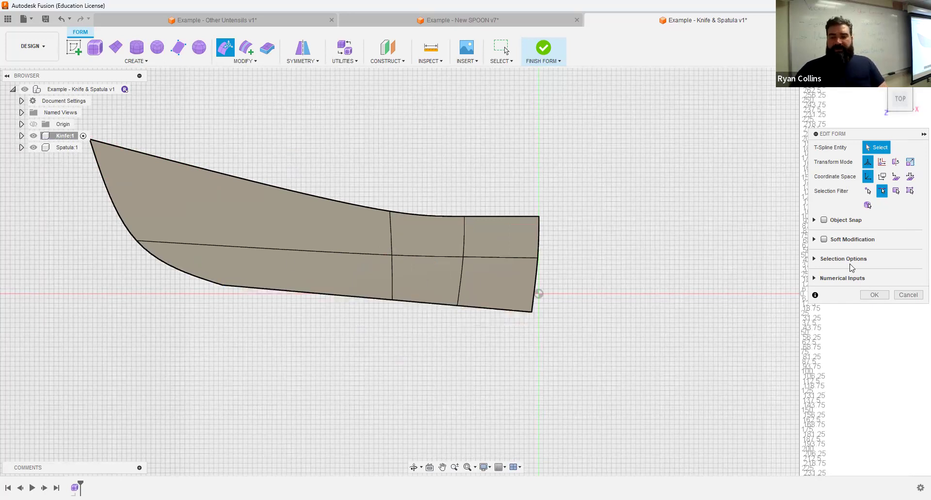
left_click(875, 296)
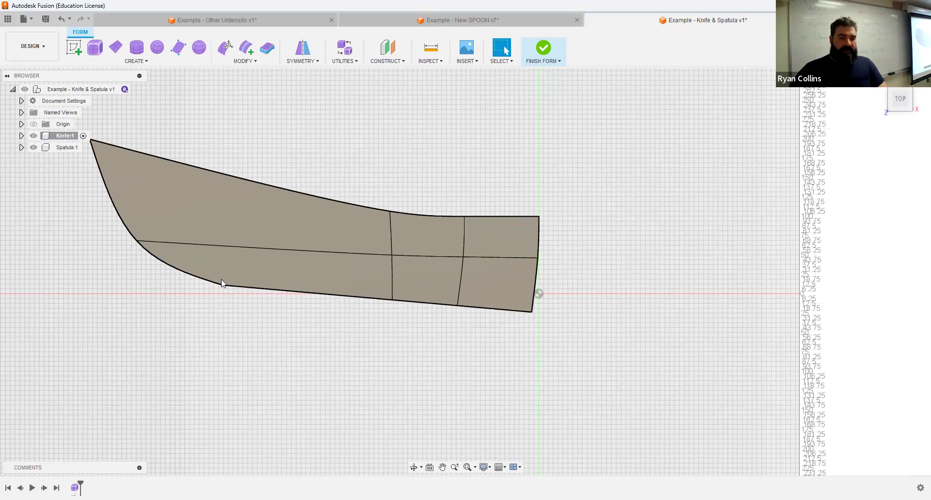
- Delete the sharp corner vertex on the blade's lower outline, between the curved tip and the straight cutting edge
scroll(218, 285, "up", 1)
scroll(218, 285, "up", 1)
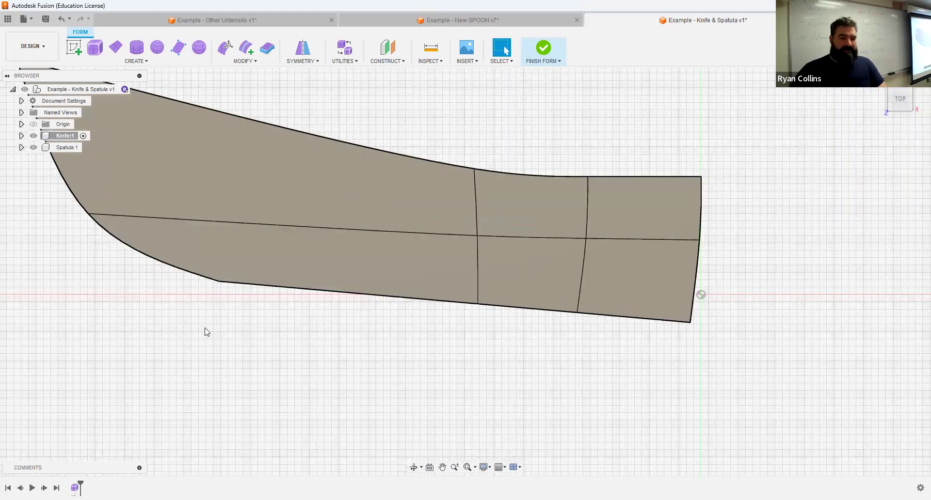
scroll(217, 298, "down", 1)
scroll(216, 298, "down", 1)
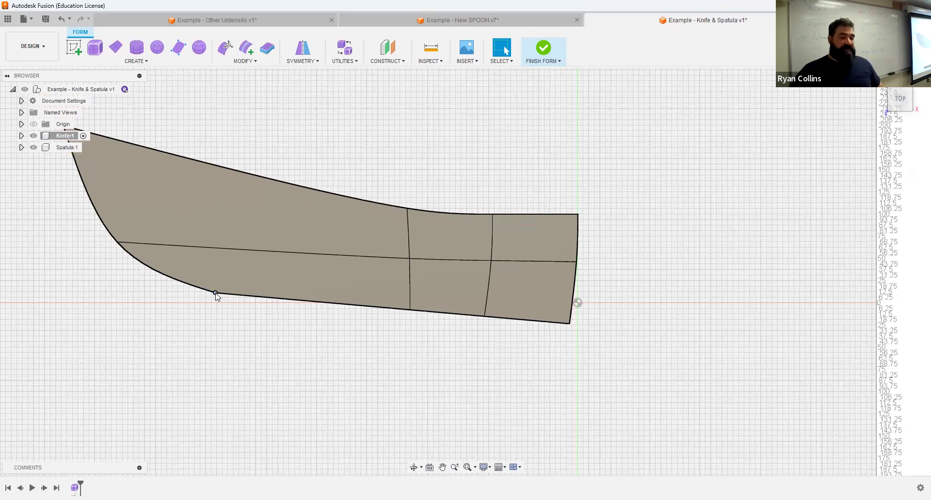
left_click(216, 293)
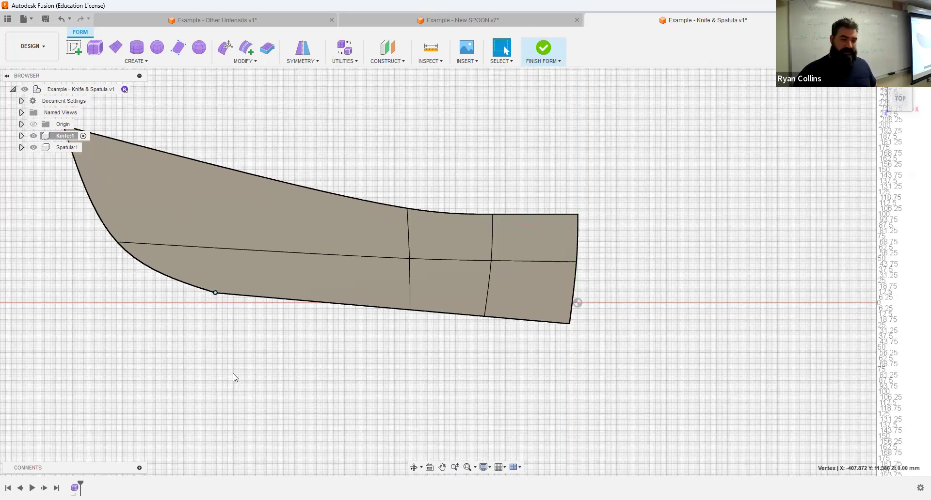
key("Delete")
middle_click_drag(235, 375, 371, 367)
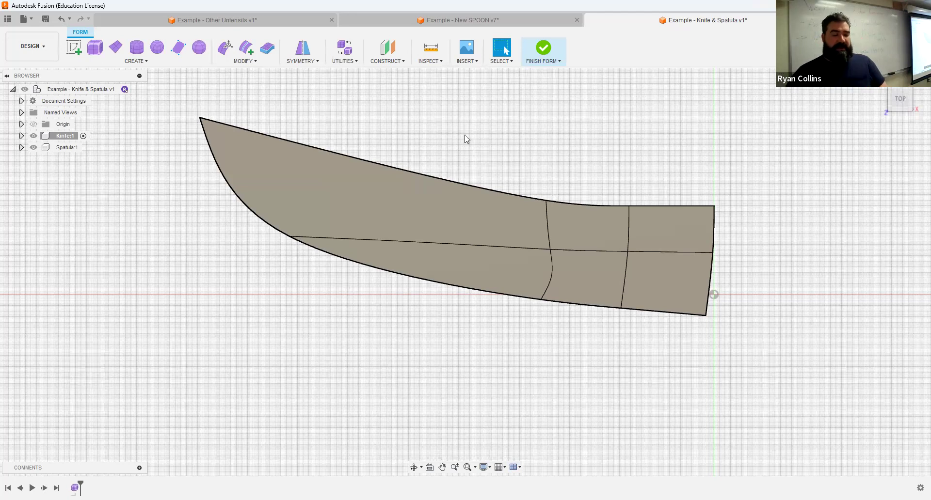
- Finish the form to check the surface body in the knife component, and reopen the form for editing
left_click(543, 48)
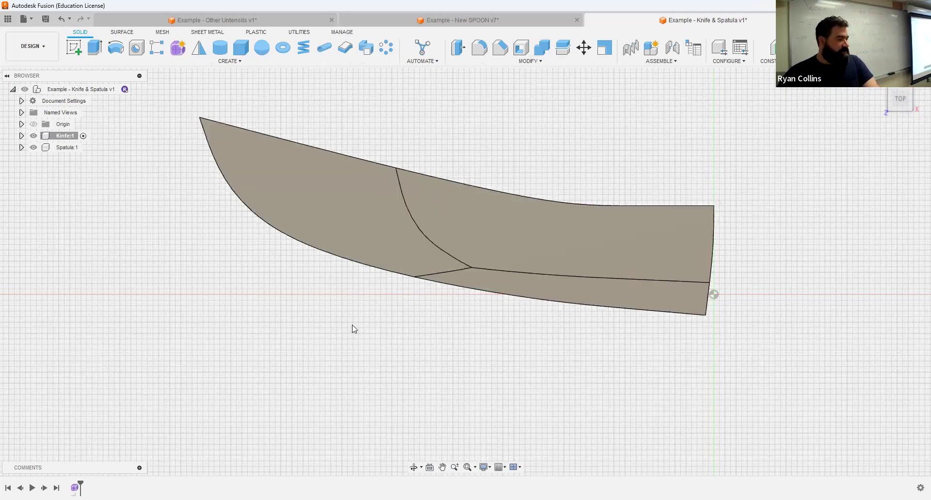
middle_click_drag(380, 322, 418, 299, "shift")
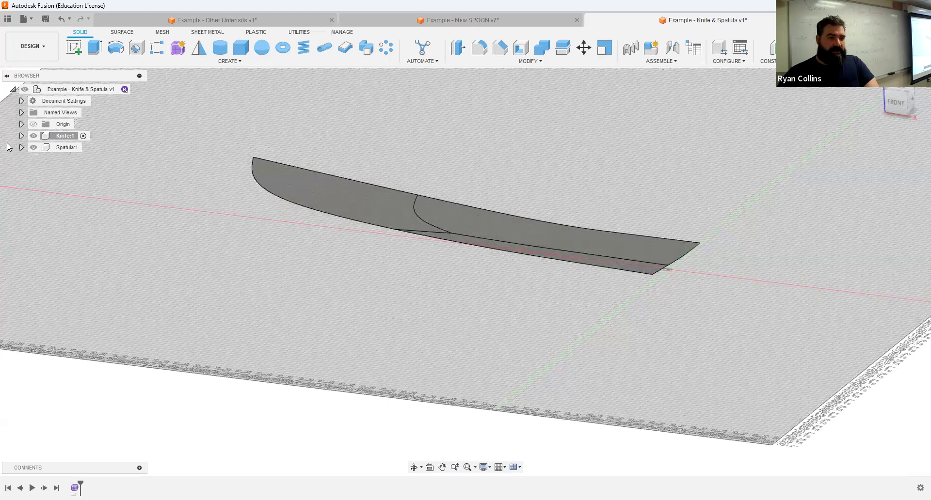
left_click(22, 136)
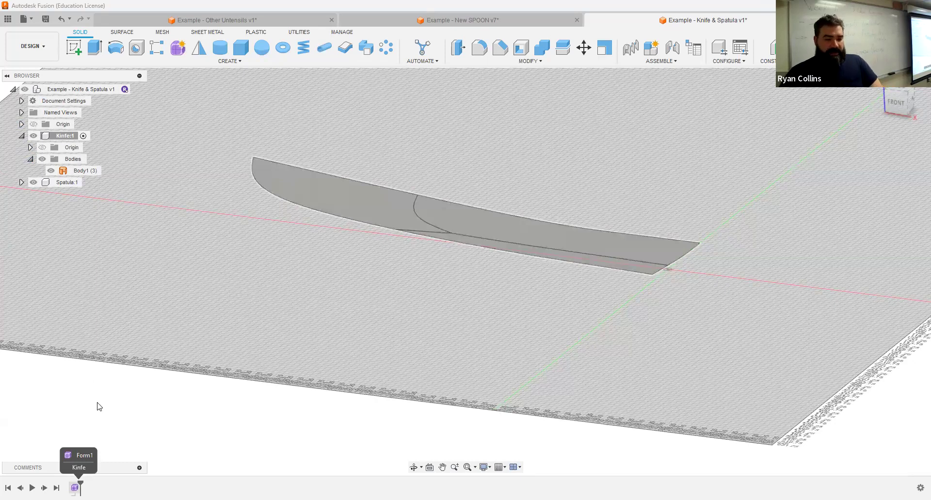
right_click(75, 487)
left_click(93, 394)
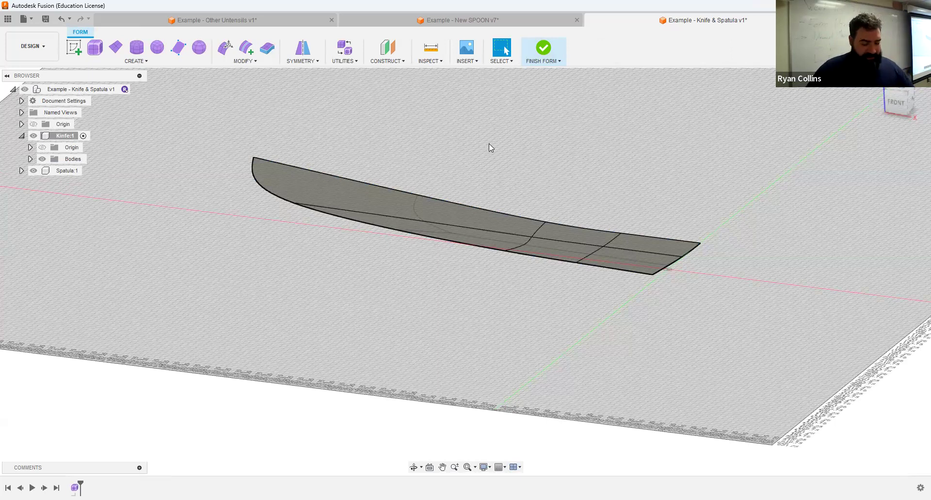
- Extrude the upper edge at the blade's heel straight outward along the X axis into a long, narrow handle
middle_click_drag(553, 167, 756, 95, "shift")
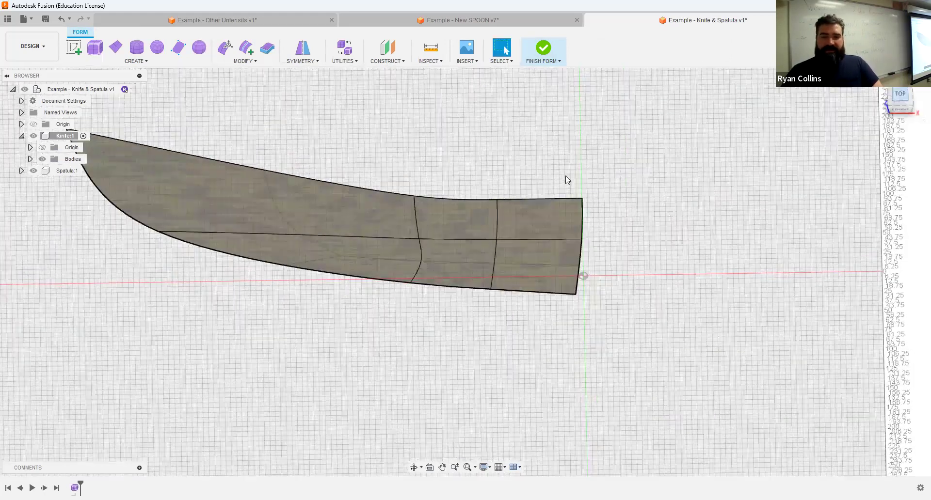
left_click(583, 238)
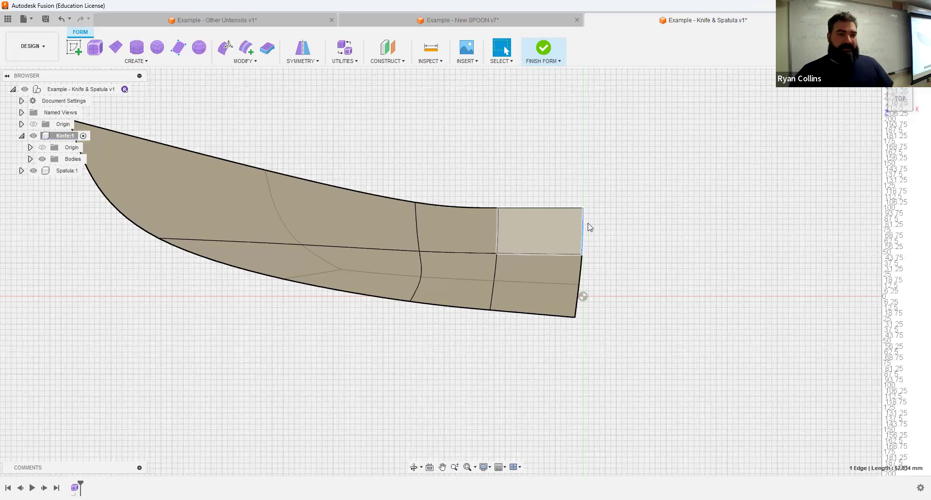
left_click(218, 44)
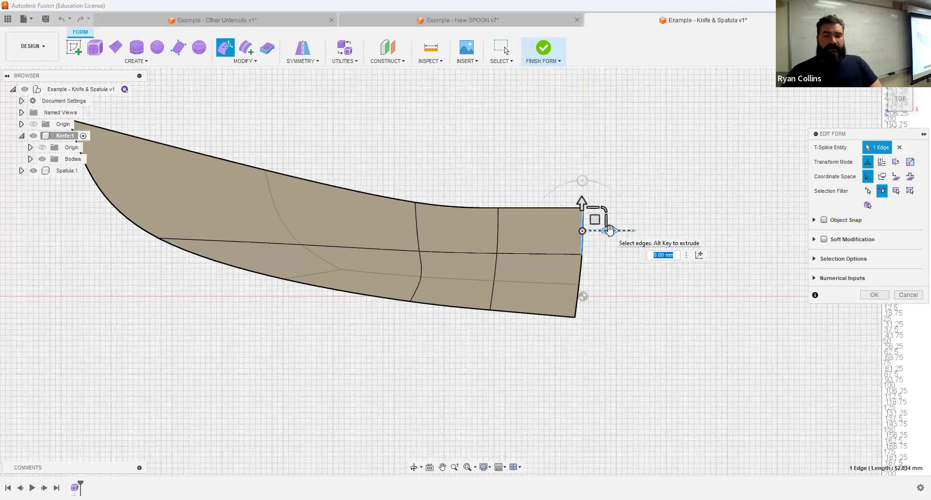
left_click_drag(610, 231, 610, 231)
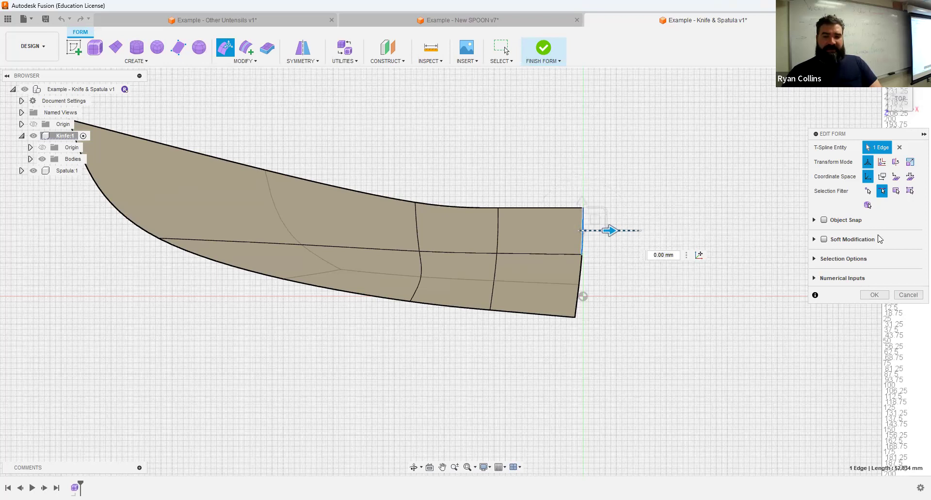
left_click_drag(709, 257, 733, 259)
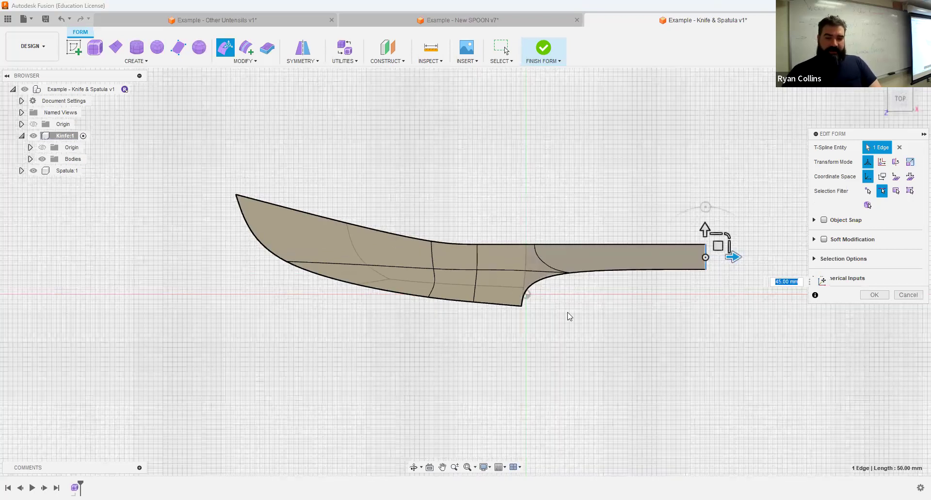
left_click(555, 288)
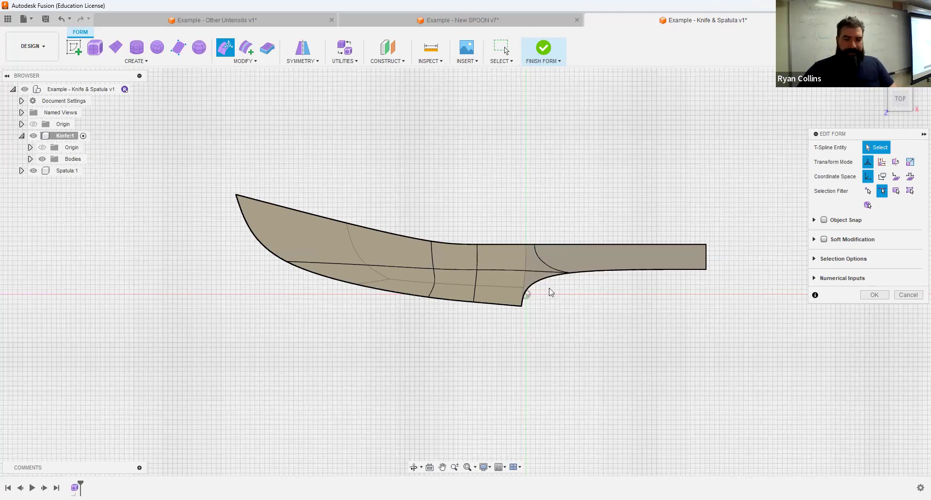
left_click(873, 295)
middle_click_drag(598, 307, 917, 115, "shift")
left_click_drag(916, 111, 907, 102)
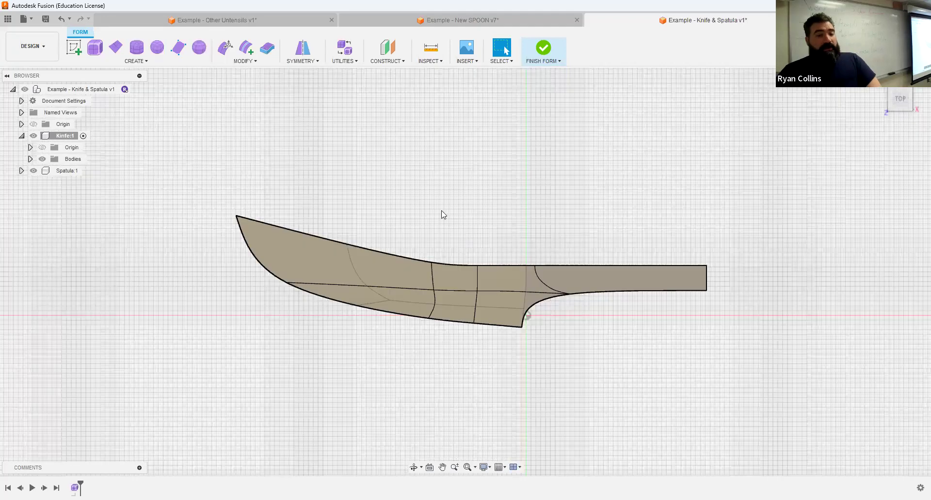
middle_click_drag(439, 218, 417, 177, "shift")
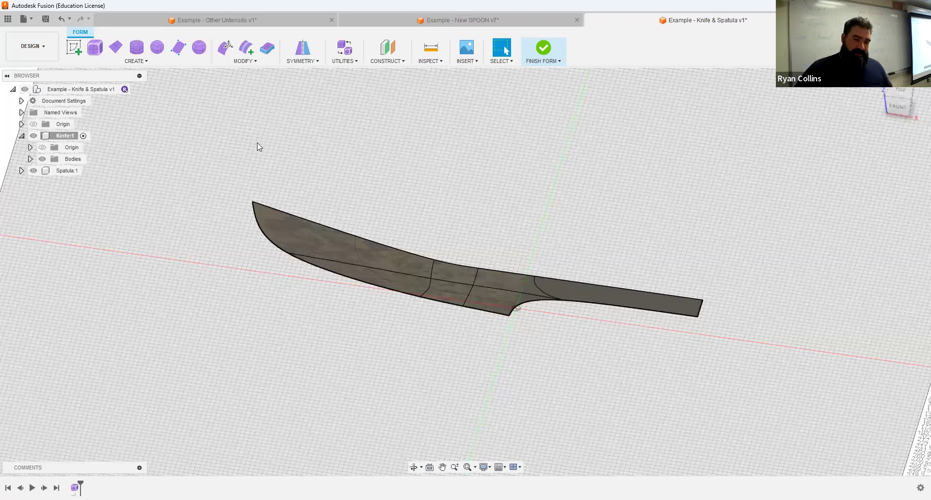
left_click(247, 48)
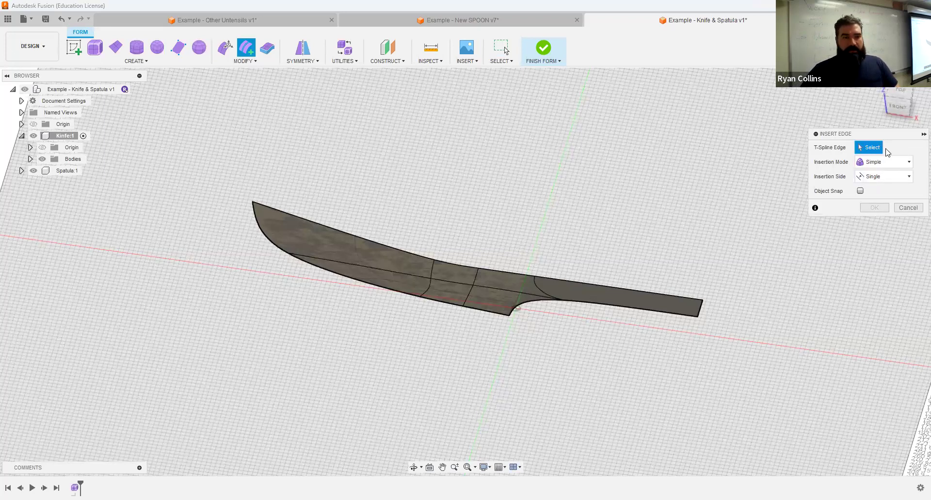
left_click(908, 208)
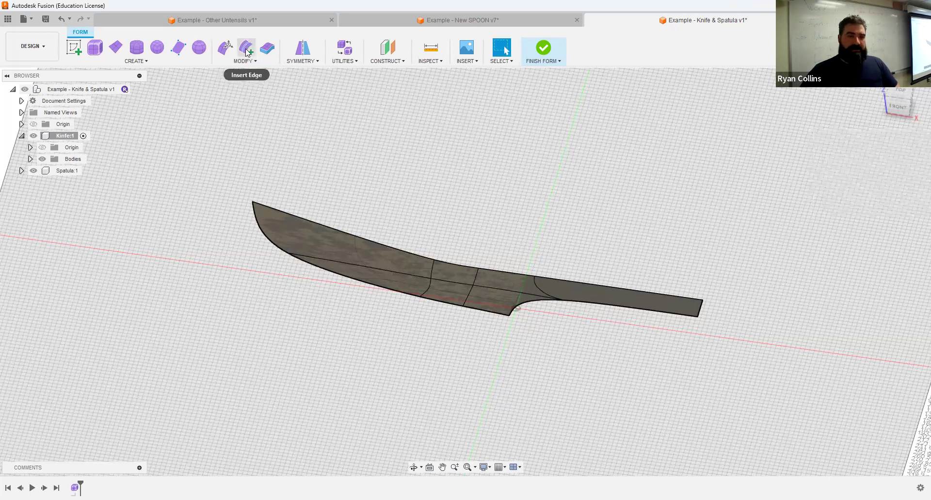
- Thicken the knife body by 5 mm with the Sharp thicken type and examine its side edges
left_click(266, 49)
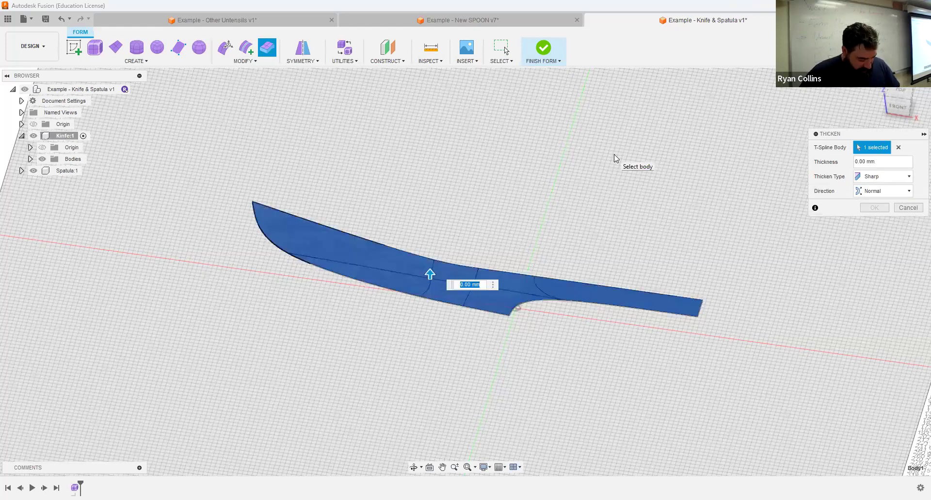
type("5")
key("Return")
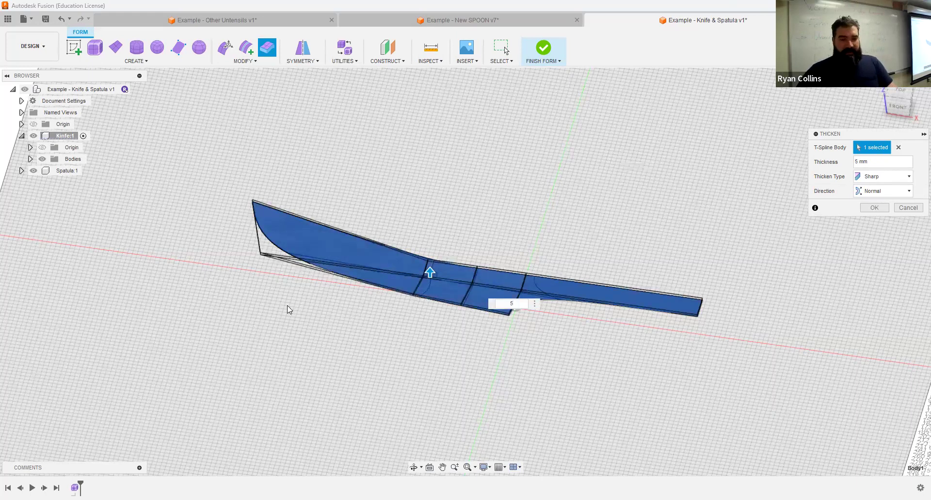
scroll(256, 215, "up", 3)
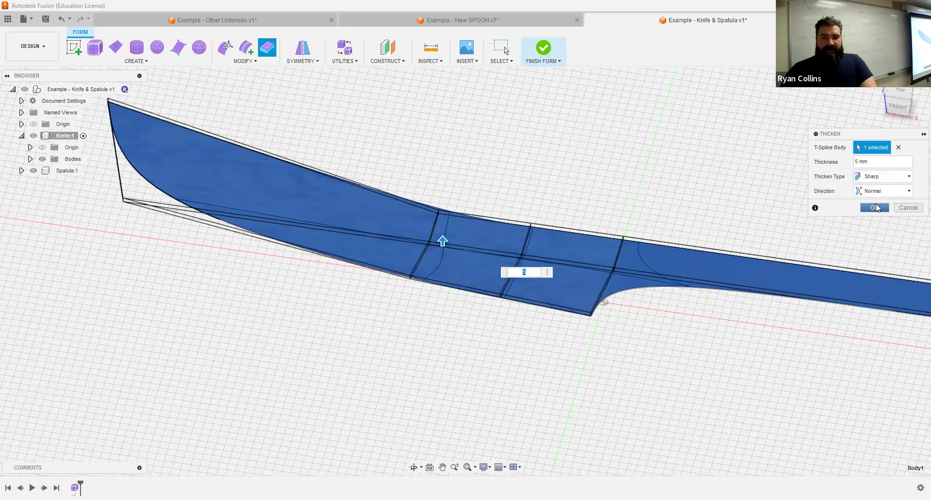
key("Return")
middle_click_drag(474, 361, 552, 325, "shift")
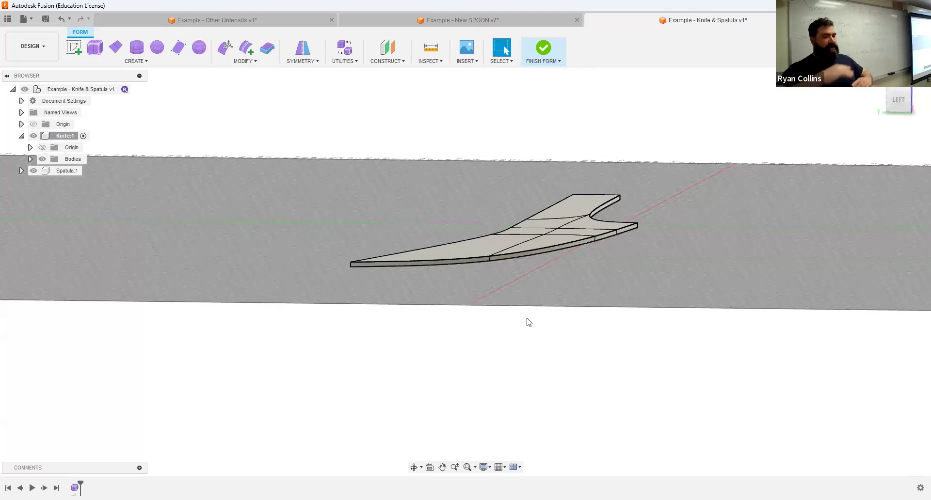
middle_click_drag(600, 272, 617, 199, "shift")
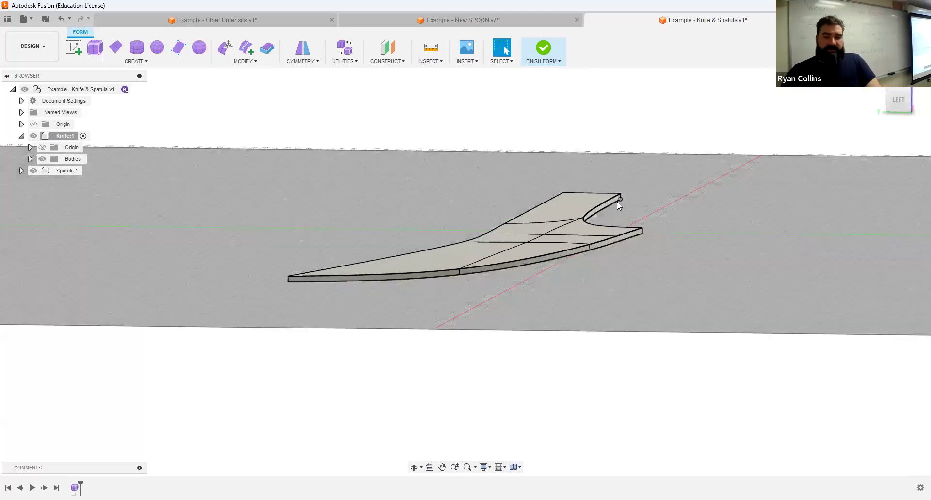
scroll(616, 202, "up", 3)
scroll(577, 284, "down", 3)
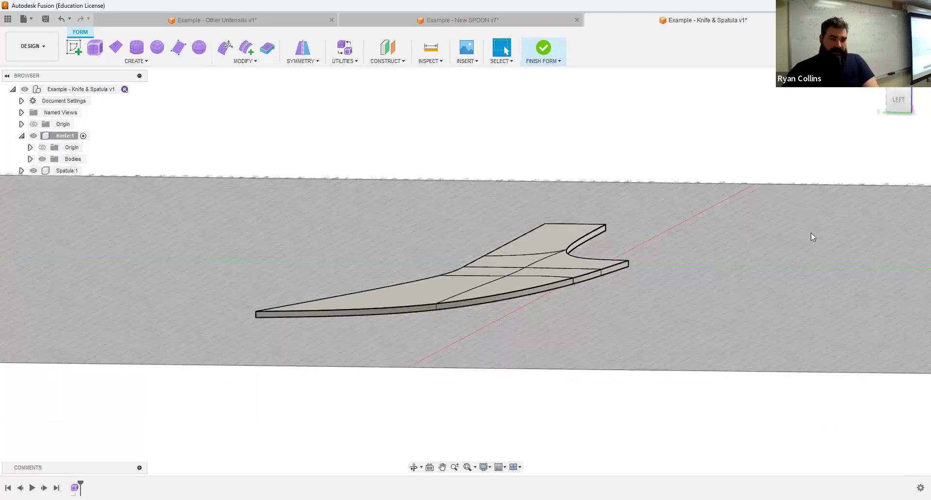
- Undo the sharp thickening and thicken the knife body by 5 mm with the No Edge type instead
key("ctrl+z")
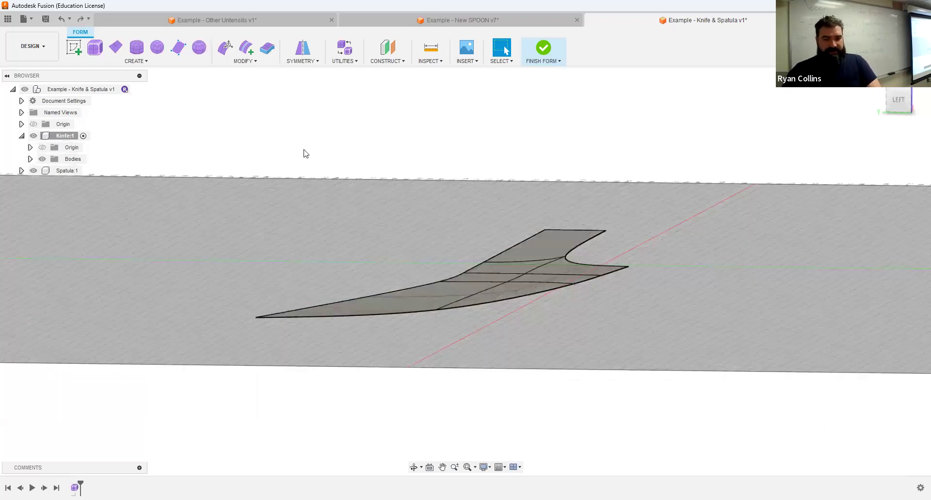
left_click(271, 52)
left_click(517, 274)
left_click(896, 178)
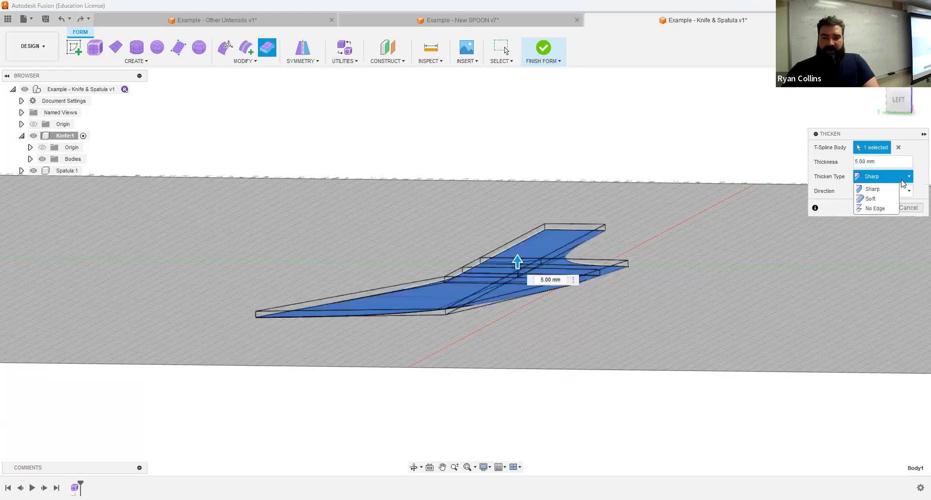
left_click(877, 210)
left_click(874, 207)
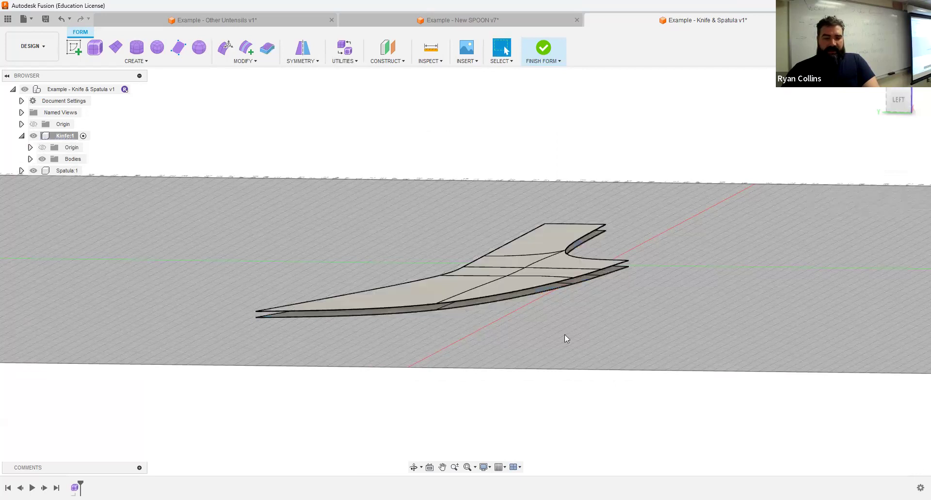
scroll(570, 334, "up", 5)
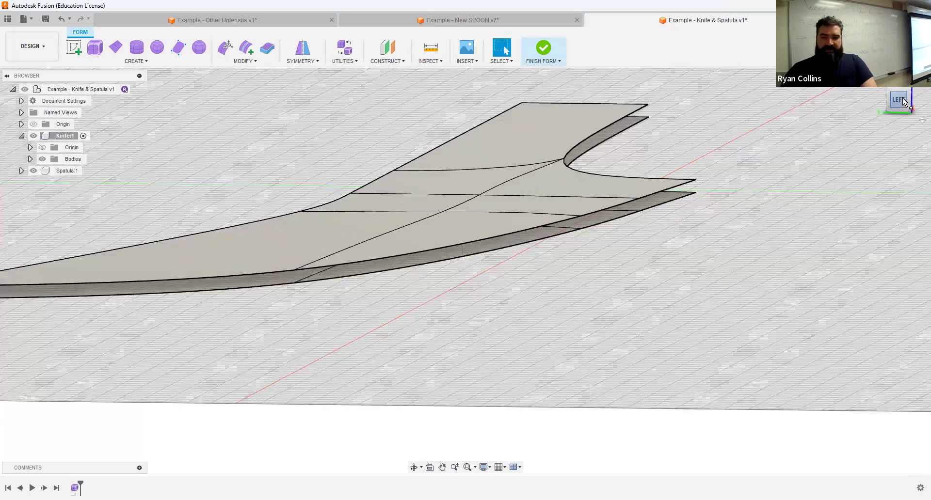
left_click(903, 98)
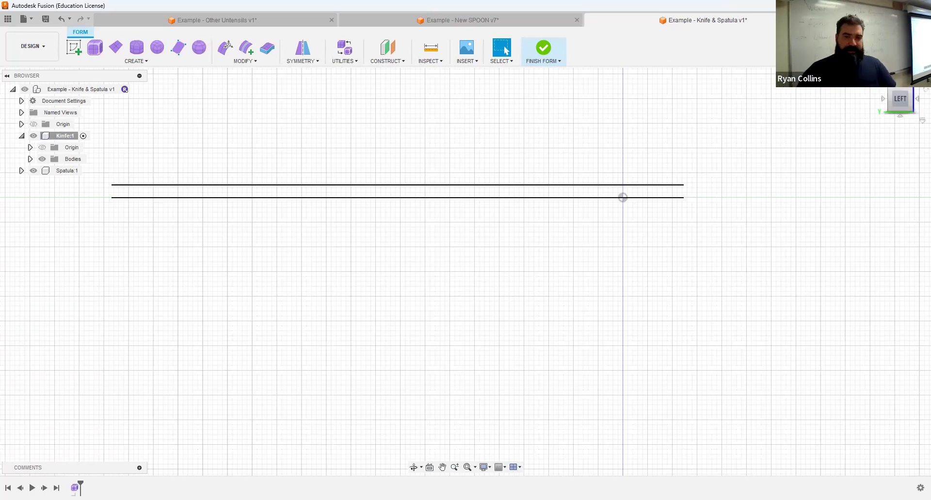
middle_click_drag(141, 293, 467, 324, "shift")
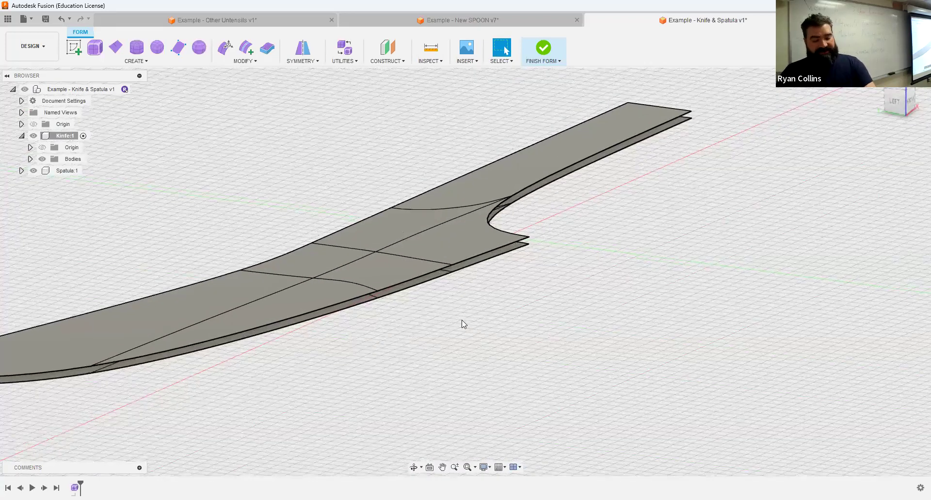
middle_click(508, 302)
middle_click(508, 302)
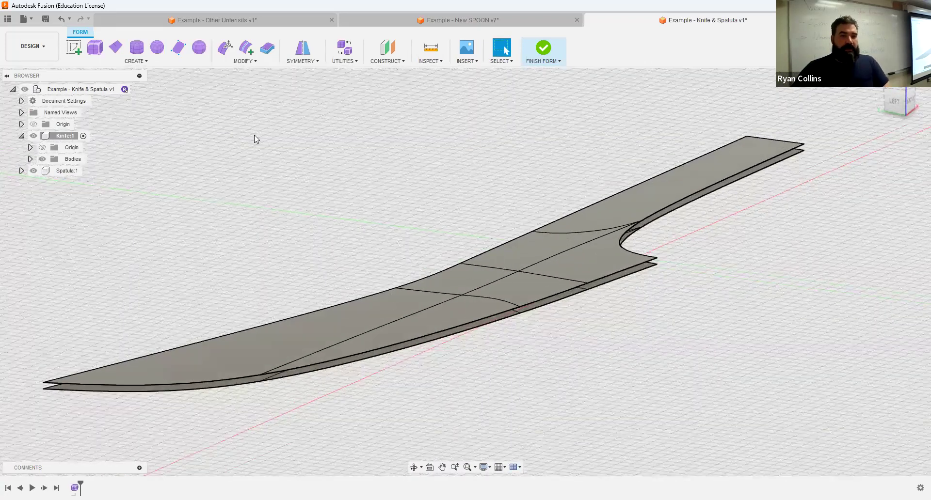
- Weld the upper heel corner vertex of the blade to the one directly below it, using Vertex to Vertex mode
left_click(244, 59)
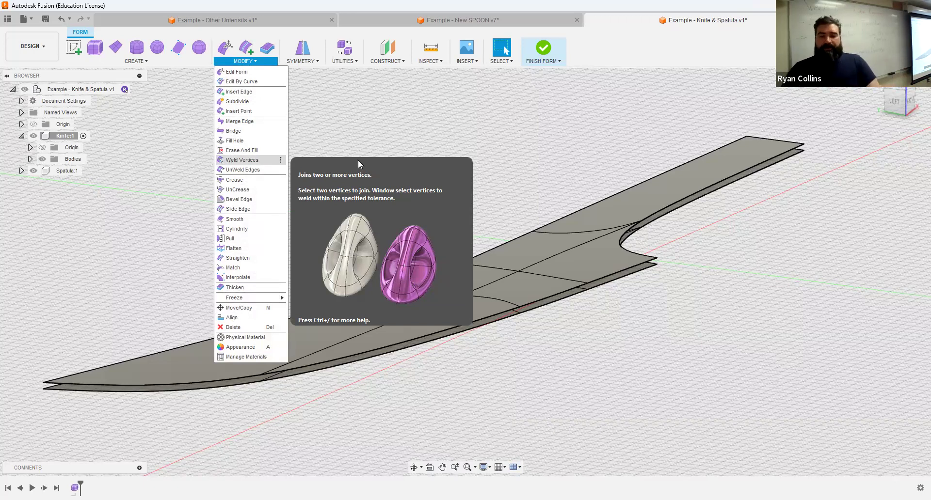
left_click(232, 160)
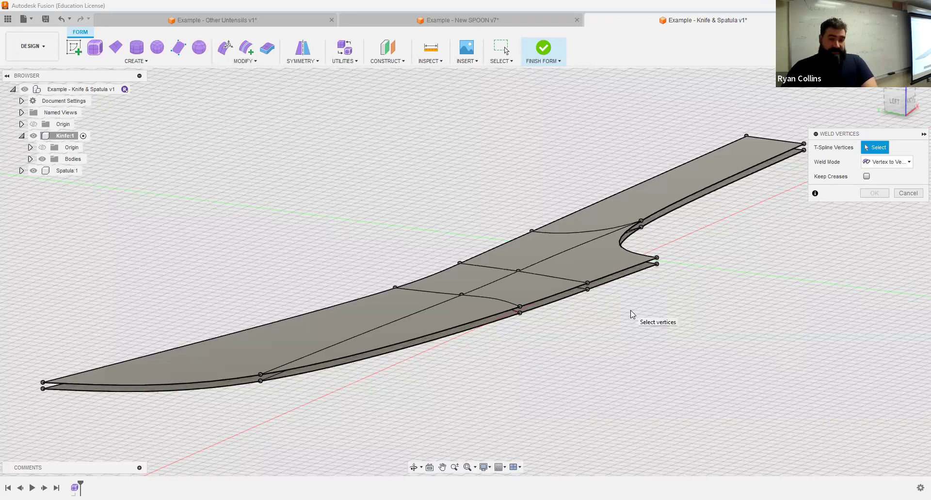
left_click(871, 163)
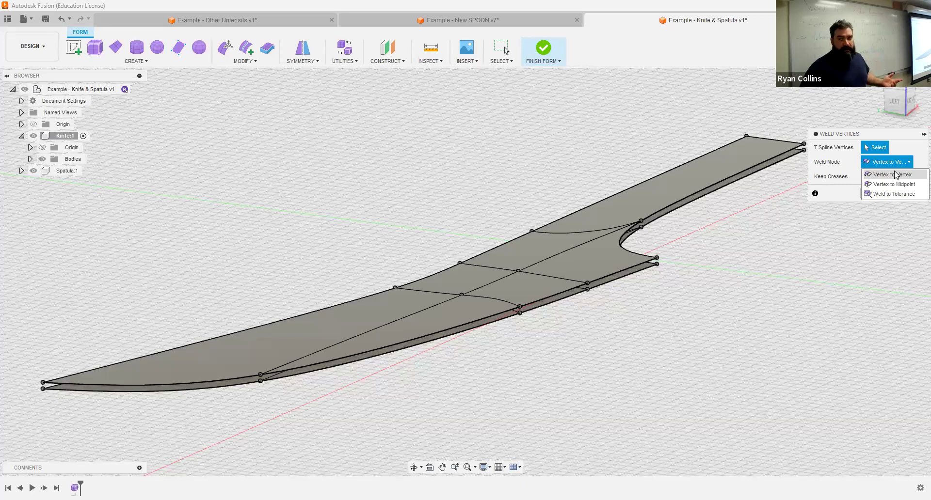
scroll(703, 226, "up", 5)
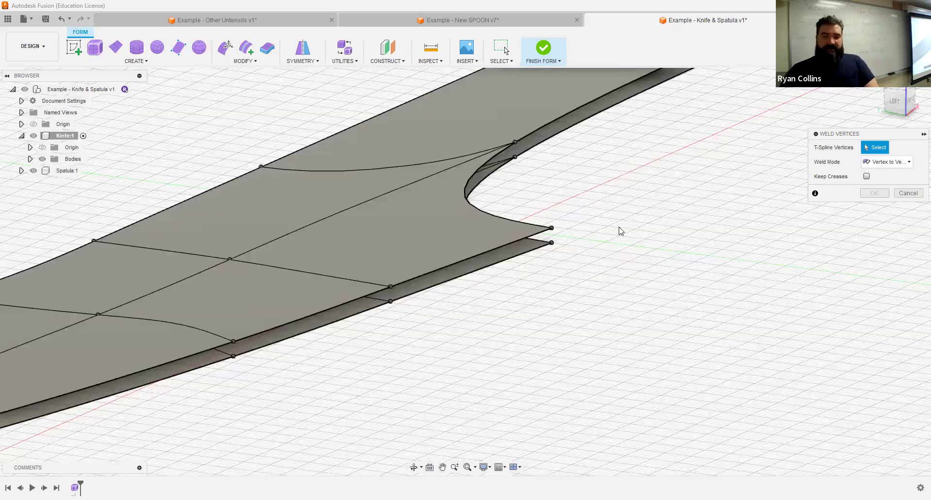
left_click(551, 228)
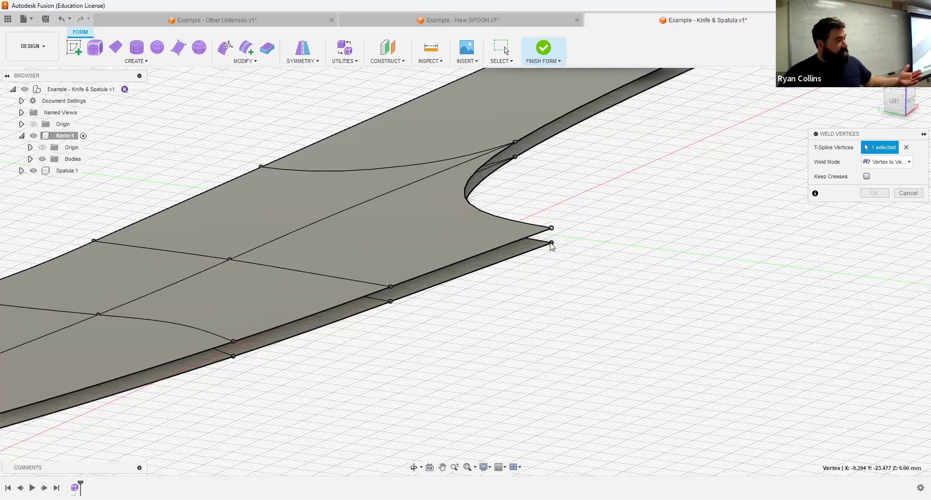
left_click(551, 243)
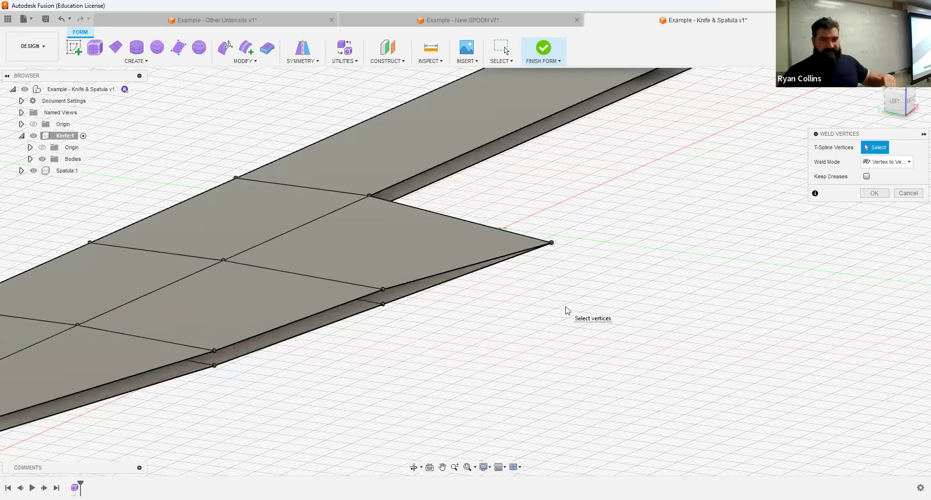
left_click(890, 105)
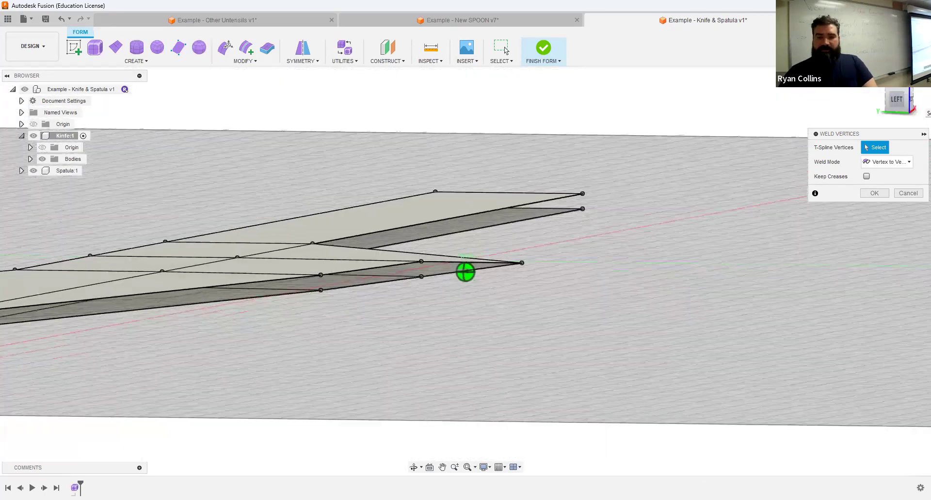
left_click(916, 104)
left_click(901, 102)
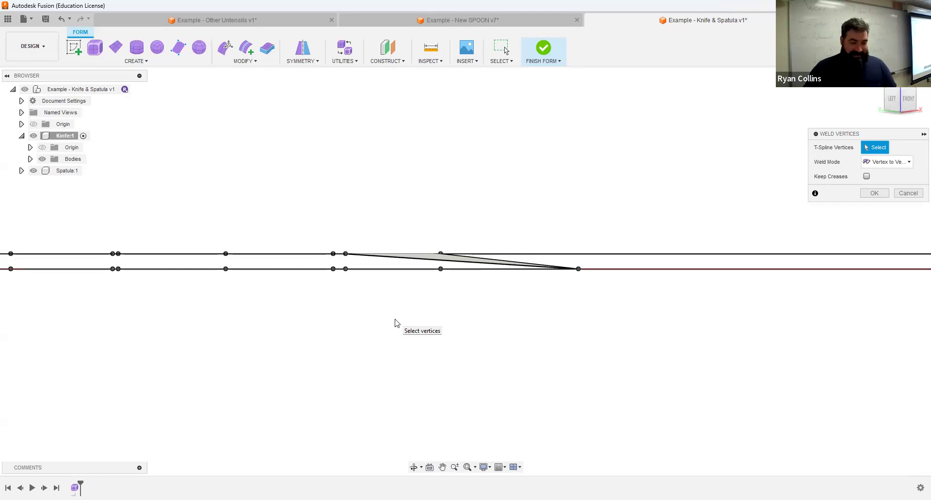
- Try to weld the next two upper and lower vertex pairs along the cutting edge in Vertex to Vertex mode
middle_click_drag(380, 237, 342, 254, "shift")
left_click(345, 254)
left_click(174, 315)
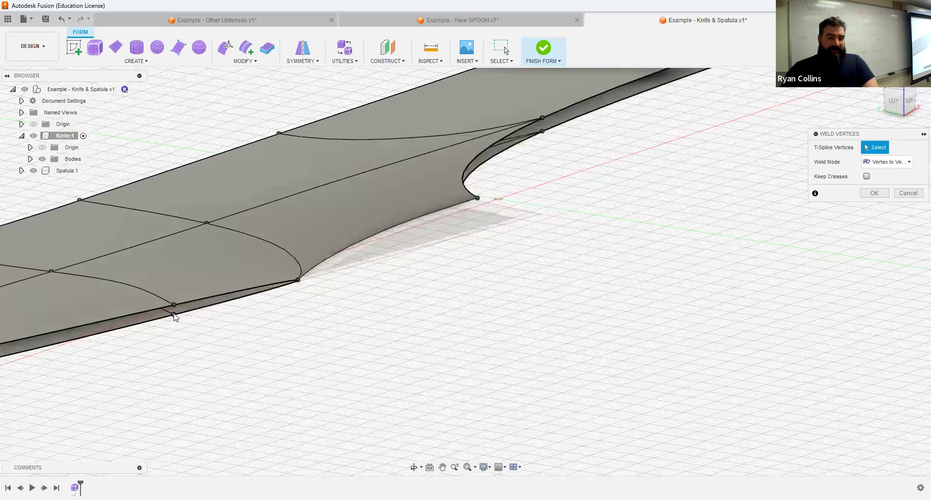
left_click(173, 315)
middle_click_drag(178, 311, 380, 336, "shift")
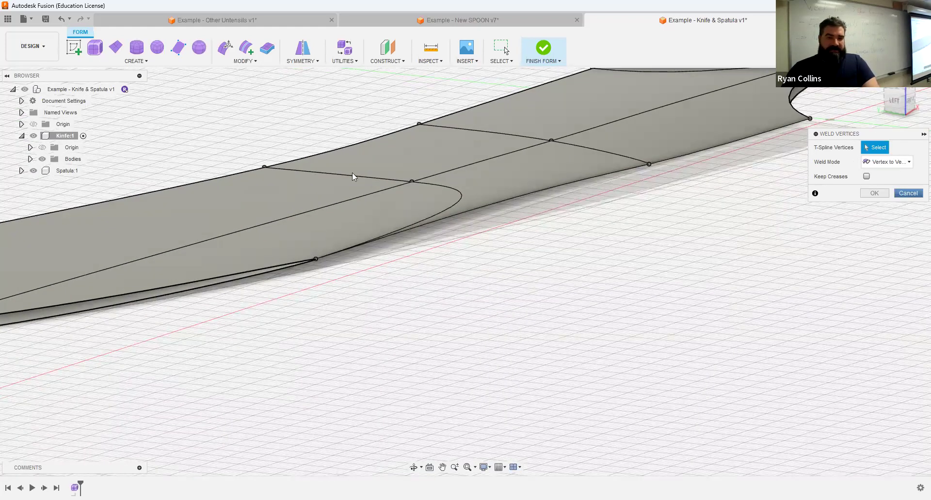
key("Escape")
- Weld the upper and lower vertices at the blade's heel corner using Vertex to Midpoint mode
left_click(245, 61)
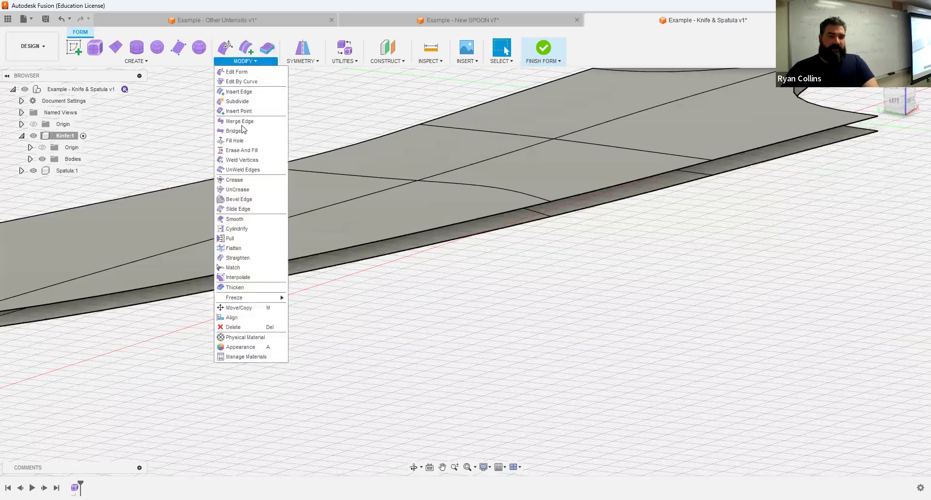
left_click(546, 363)
right_click(547, 366)
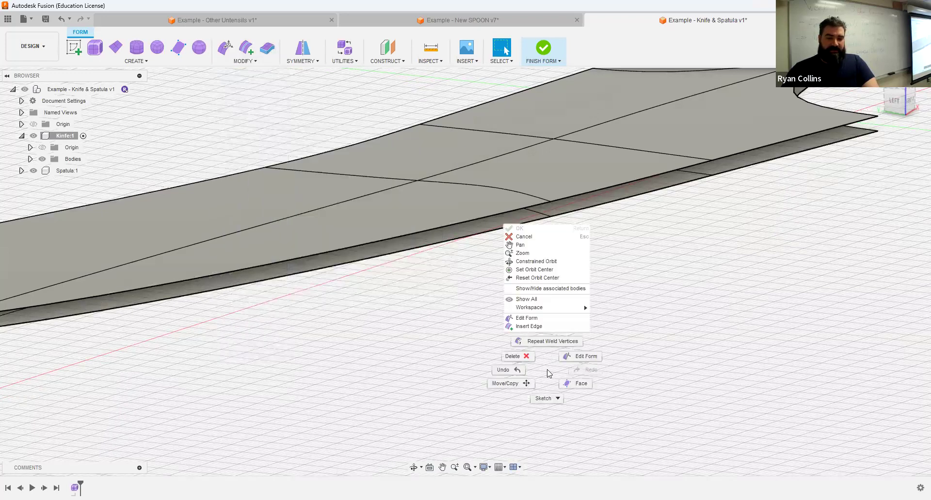
left_click(546, 341)
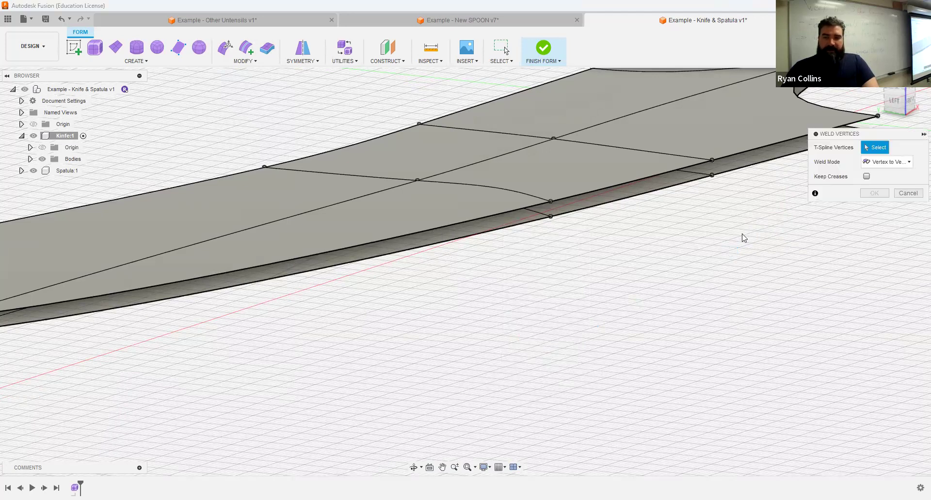
middle_click_drag(744, 238, 622, 277)
left_click(894, 163)
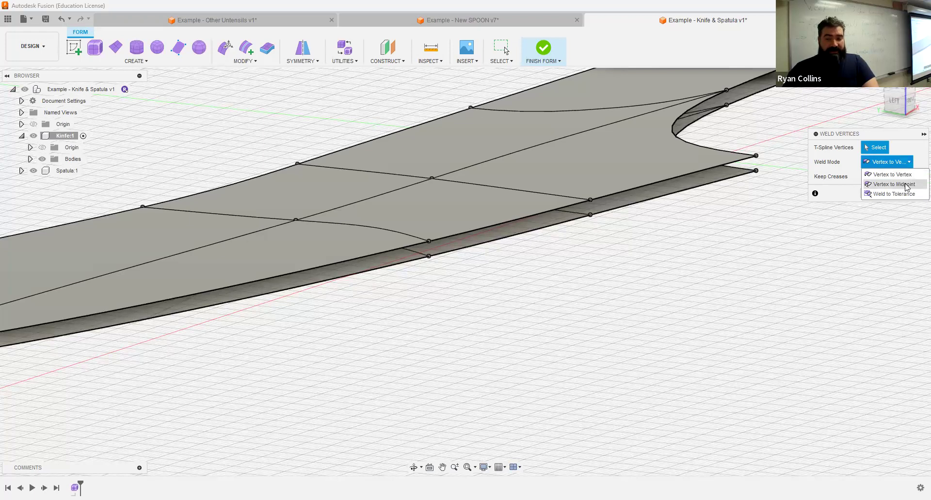
left_click(894, 184)
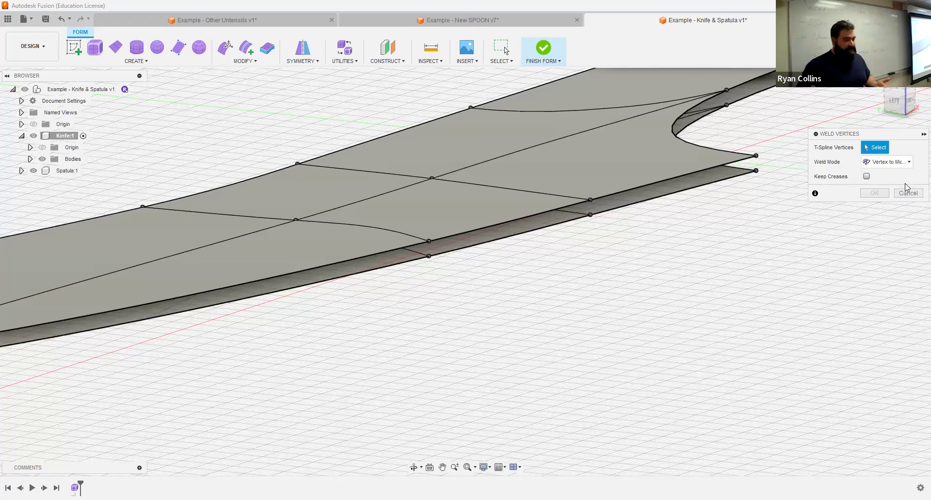
left_click(757, 171)
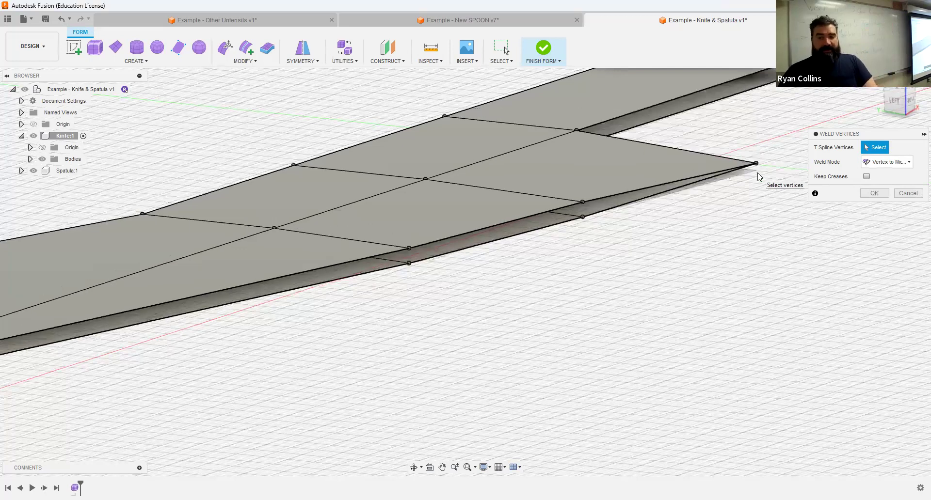
left_click(905, 105)
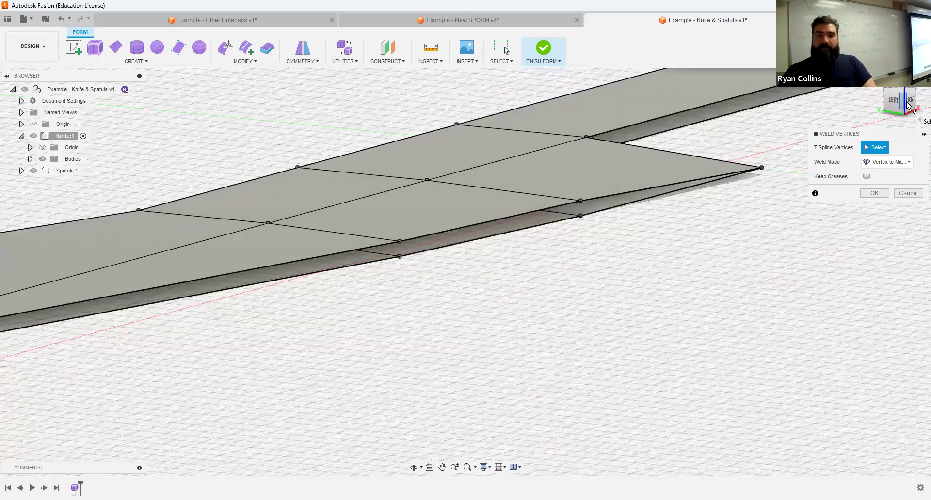
middle_click_drag(776, 225, 673, 253)
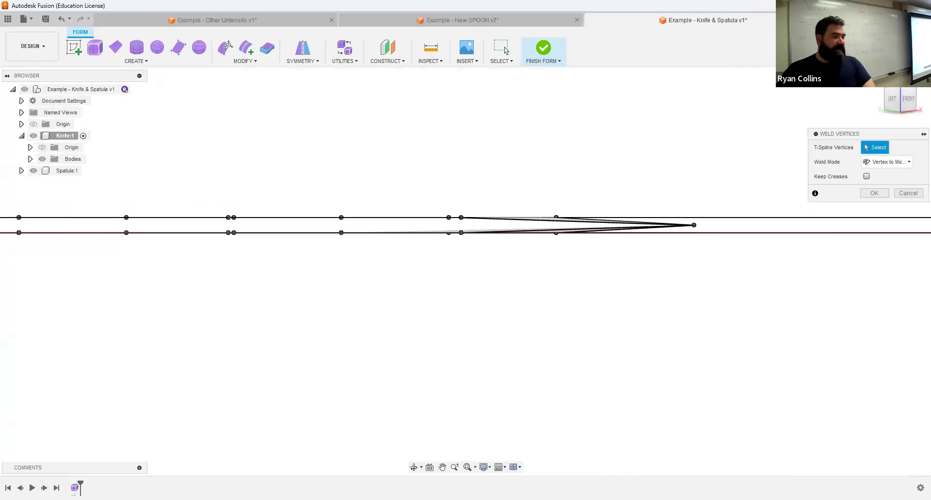
- Weld the remaining upper and lower vertex pairs toward the blade's tip, including the tip itself, using Vertex to Midpoint mode
left_click(878, 83)
middle_click_drag(415, 358, 223, 376, "shift")
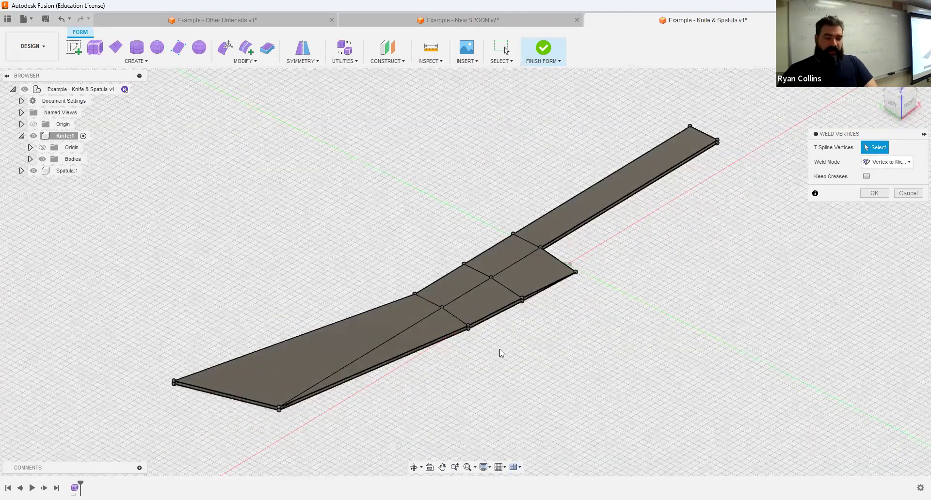
scroll(499, 349, "up", 6)
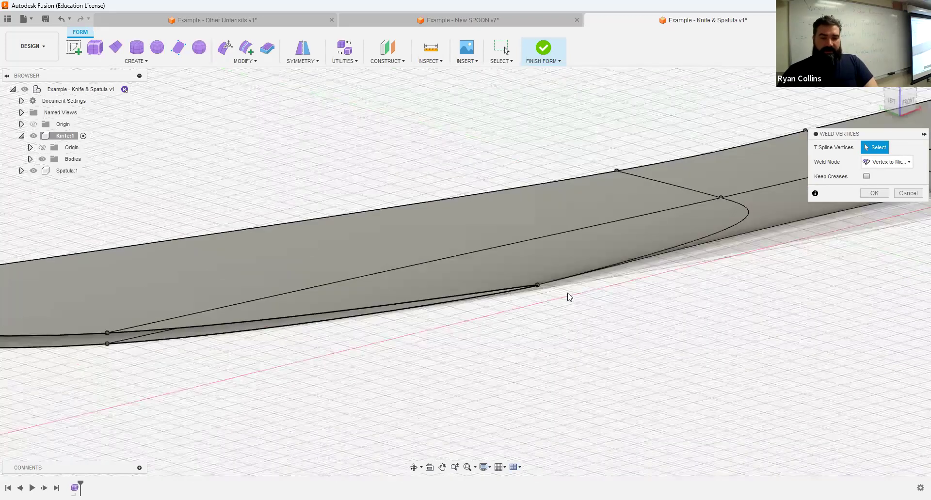
left_click(108, 333)
left_click(107, 344)
middle_click_drag(142, 384, 793, 361)
scroll(420, 318, "up", 3)
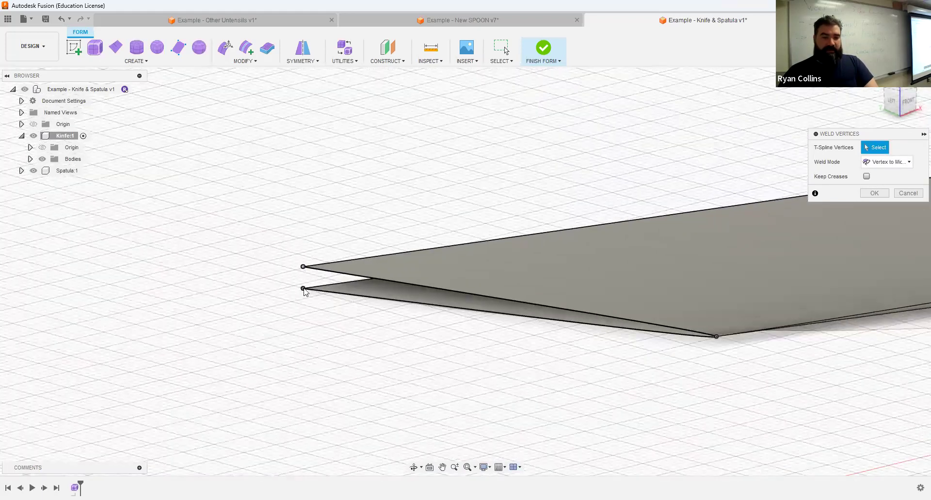
left_click(303, 288)
scroll(650, 385, "down", 4)
middle_click_drag(650, 385, 383, 272)
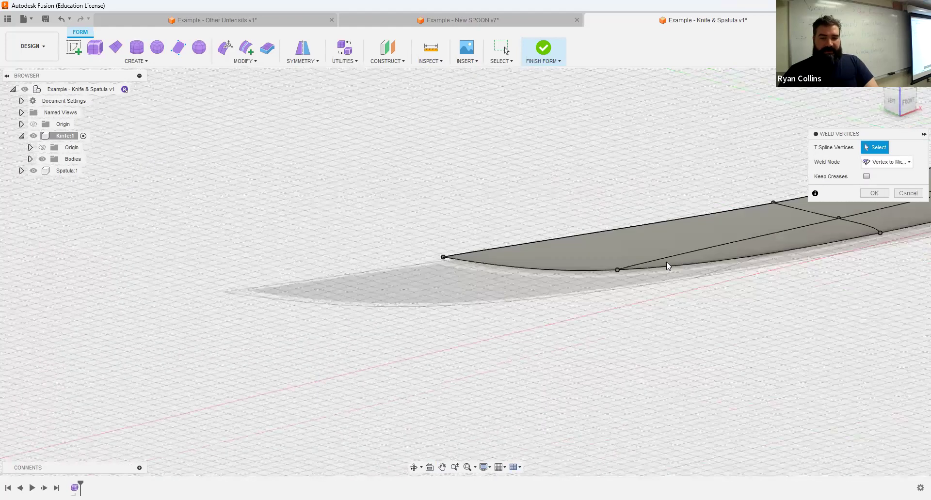
- Enable Keep Creases for the welded blade vertices and cancel the weld
scroll(669, 319, "down", 3)
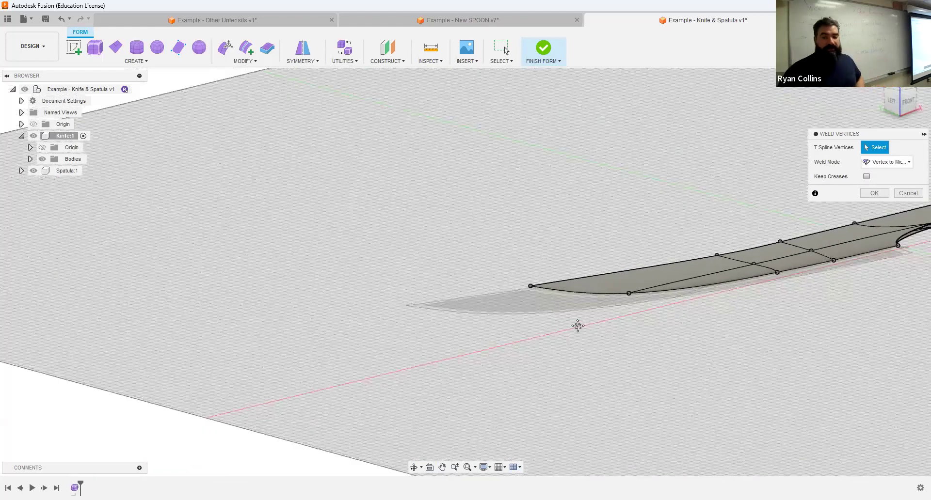
middle_click_drag(577, 325, 434, 335)
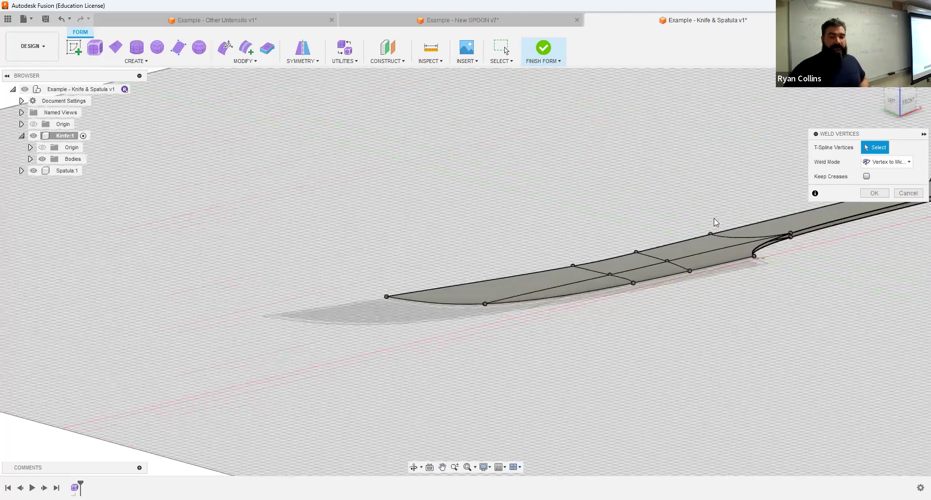
left_click(866, 177)
scroll(742, 287, "up", 5)
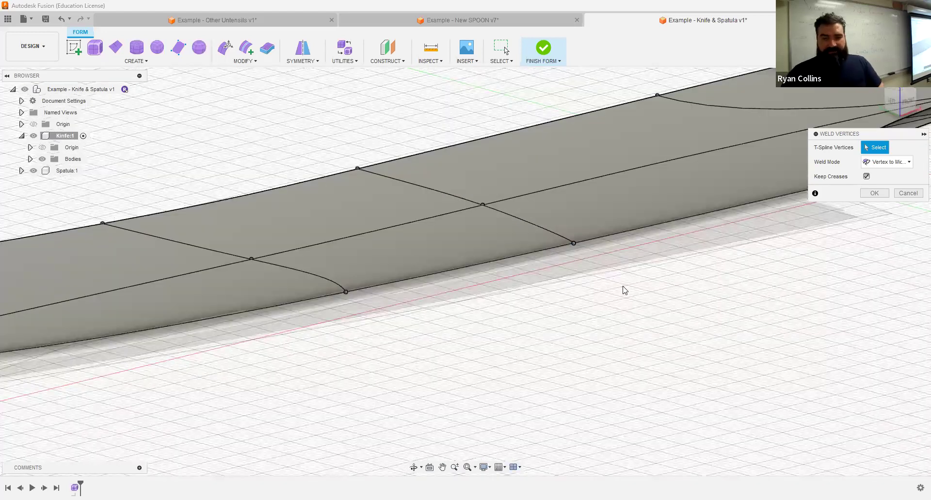
middle_click_drag(622, 290, 511, 274, "shift")
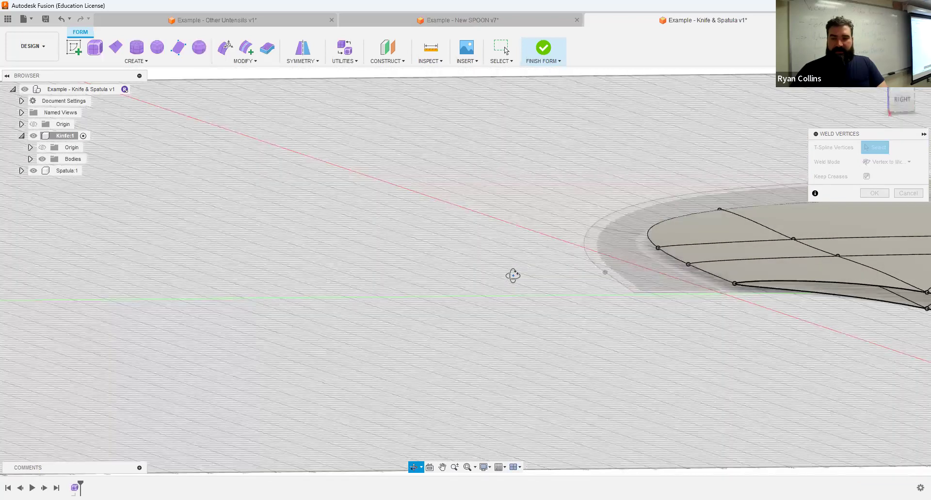
left_click(907, 193)
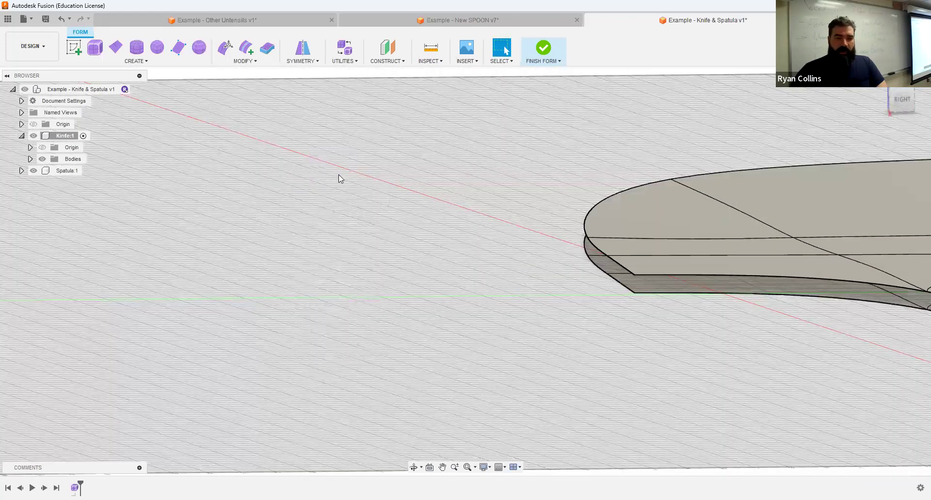
- Weld the blade's upper and lower vertex pairs from the heel to the tip in Vertex to Midpoint mode with Keep Creases enabled
key("Return")
left_click(886, 162)
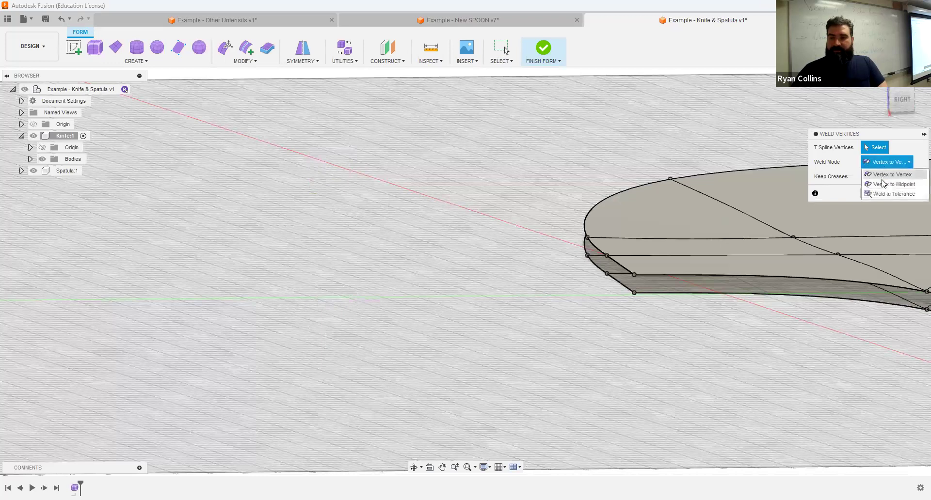
left_click(634, 293)
left_click(605, 257)
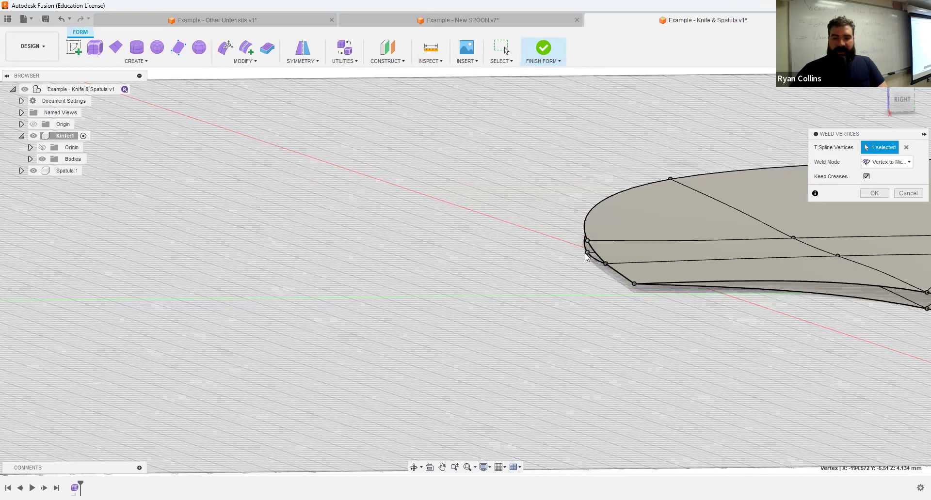
middle_click_drag(542, 229, 203, 180, "shift")
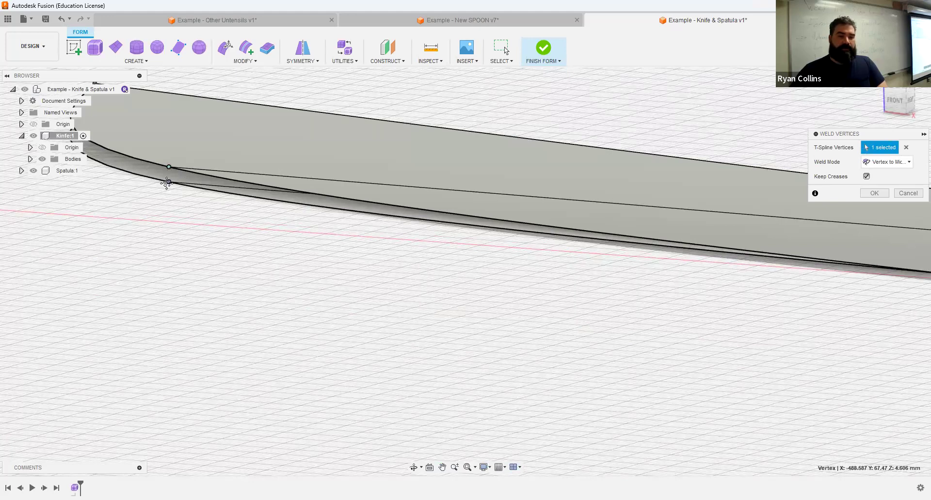
middle_click_drag(246, 260, 189, 146, "shift")
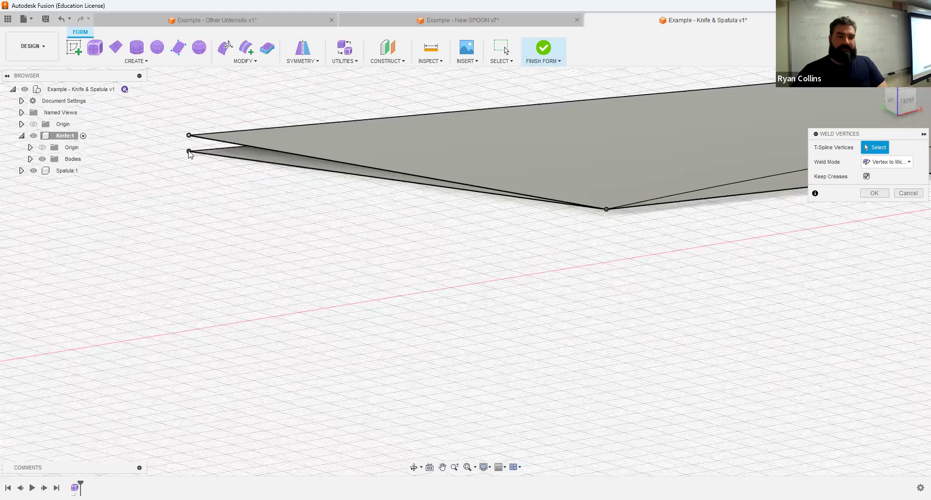
middle_click_drag(635, 268, 644, 237, "shift")
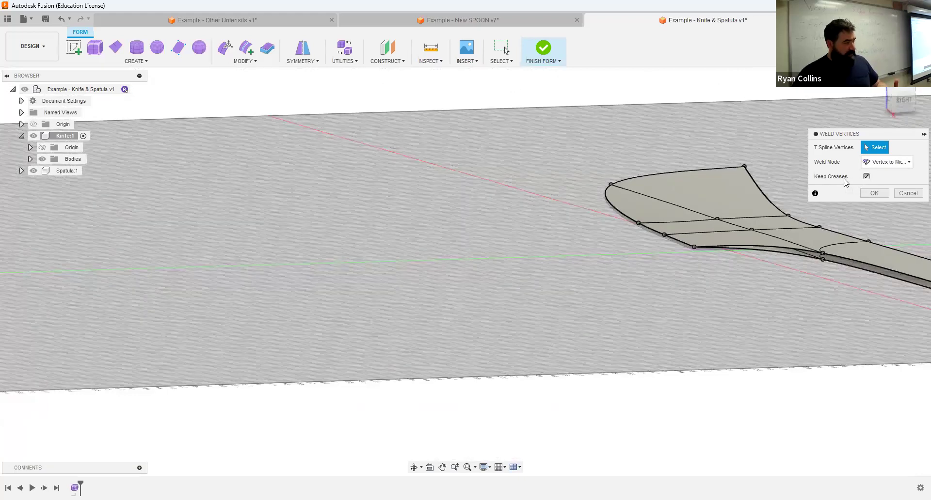
scroll(692, 234, "up", 4)
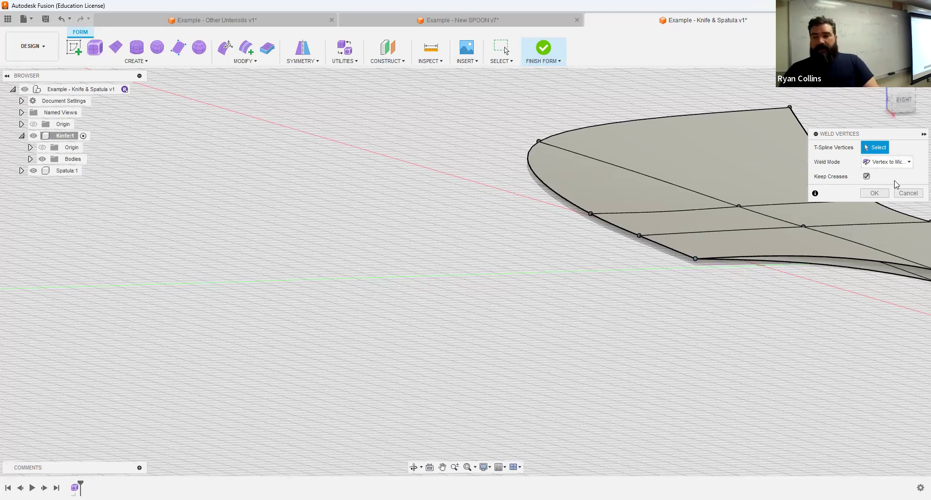
left_click(884, 196)
- Start a Fill Hole and select the open upper and lower edges around the handle's end, its sides and the curved heel transition
middle_click_drag(580, 262, 325, 258)
middle_click_drag(666, 281, 421, 164, "shift")
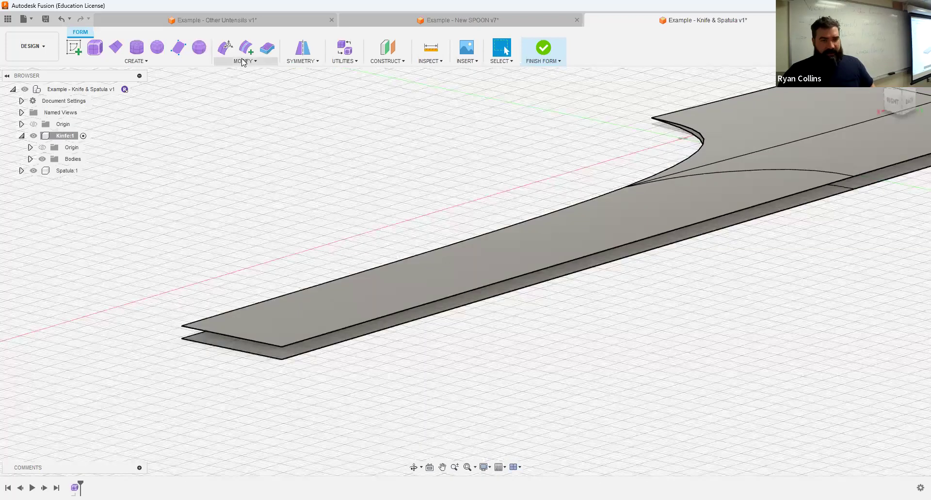
left_click(242, 61)
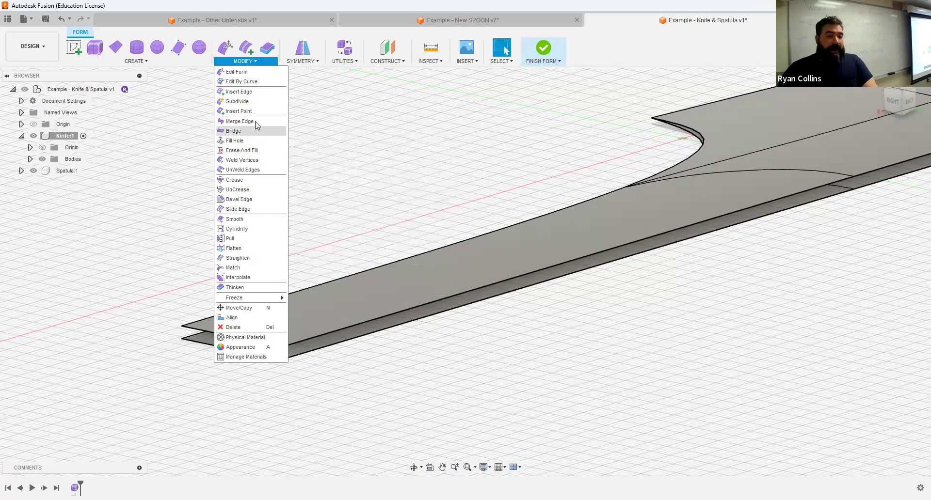
left_click(235, 140)
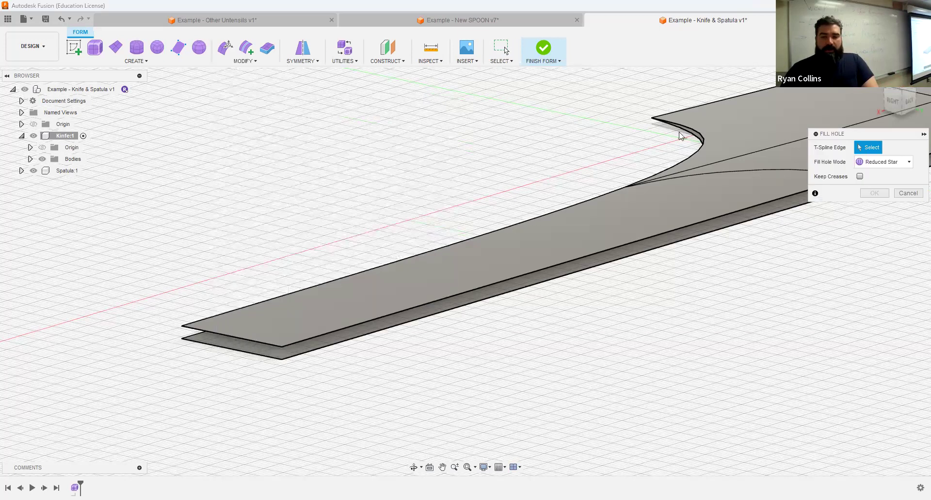
left_click(247, 354)
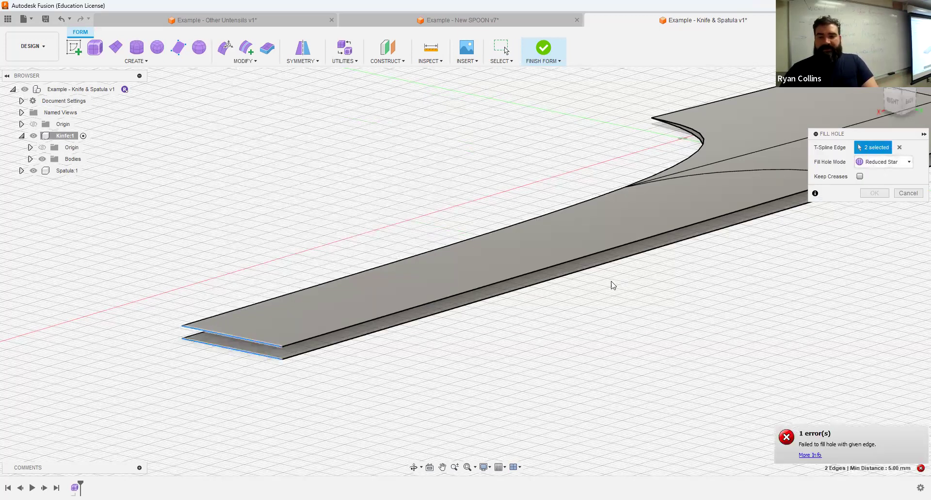
left_click(608, 251)
middle_click_drag(611, 179, 710, 182, "shift")
left_click(600, 202)
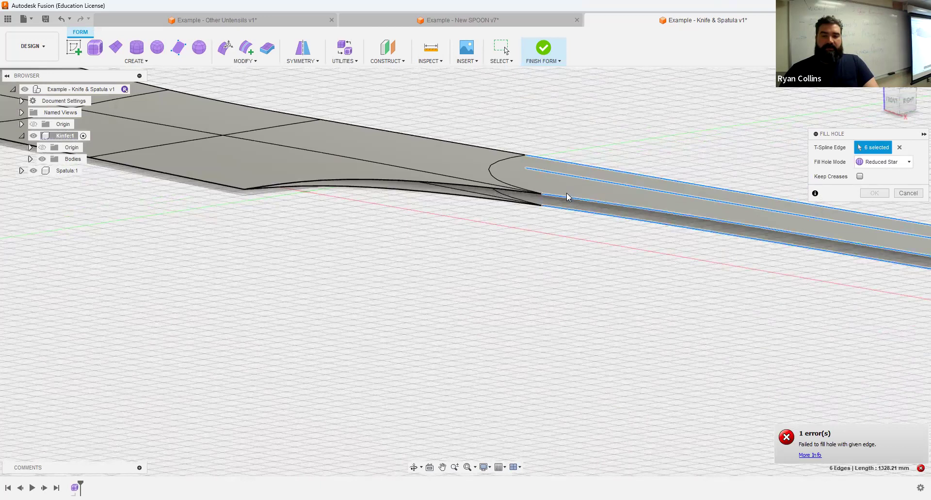
left_click(493, 187)
left_click(583, 213)
middle_click_drag(678, 215, 576, 202)
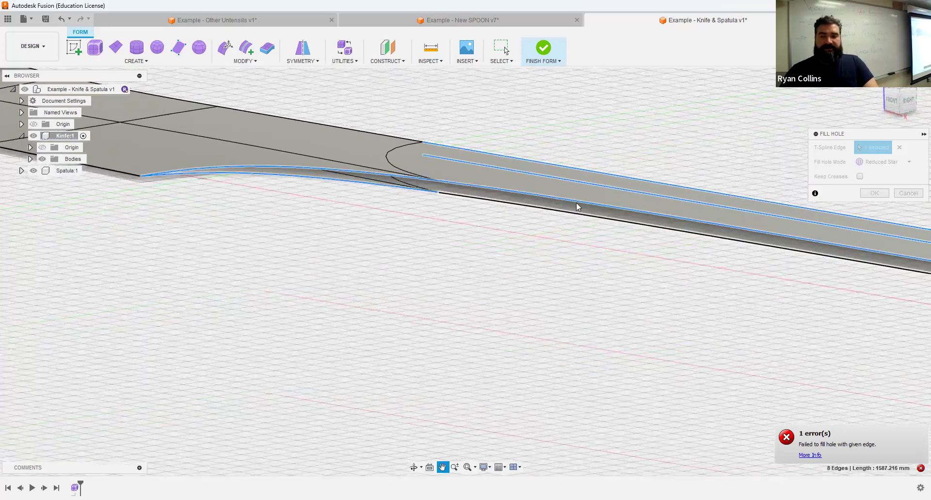
- Add the upper and lower open edges along the knife's spine up to the tip to the Fill Hole selection
middle_click_drag(698, 264, 609, 270, "shift")
middle_click_drag(803, 276, 327, 303, "shift")
left_click(587, 280)
left_click(587, 273)
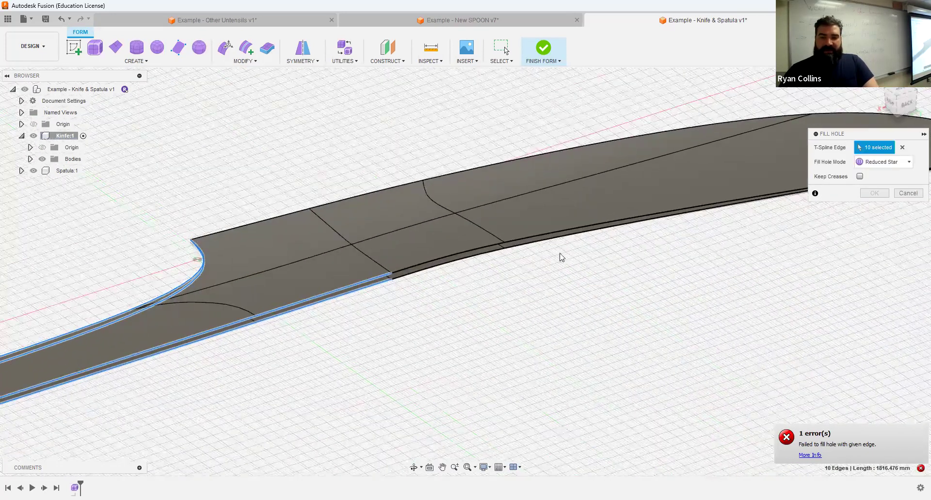
left_click(475, 255)
left_click(475, 250)
scroll(577, 250, "up", 3)
left_click(574, 221)
left_click(574, 212)
middle_click_drag(783, 242, 242, 264)
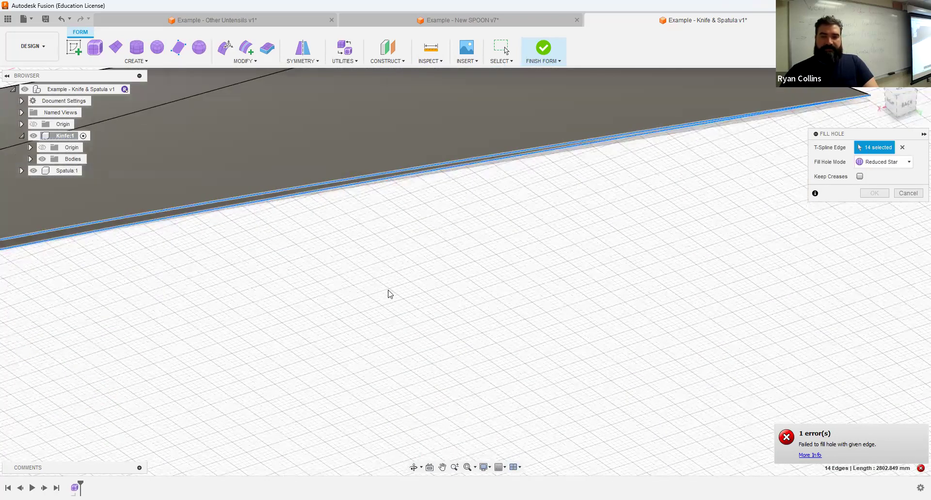
- Try filling the selected boundary in Collapse mode with Weld Center Vertices and Keep Creases enabled, and cancel the Fill Hole
scroll(340, 289, "down", 3)
middle_click_drag(108, 272, 775, 227)
middle_click_drag(353, 349, 364, 337, "shift")
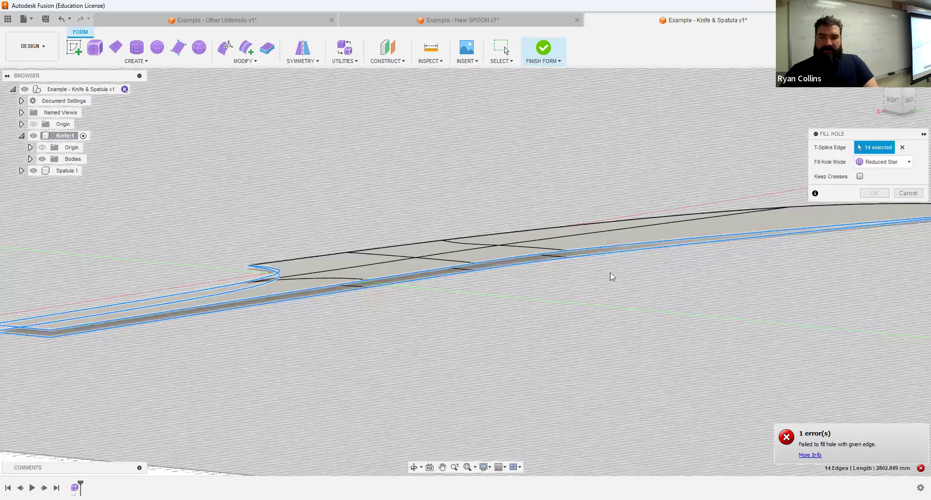
scroll(639, 271, "up", 3)
left_click(881, 165)
left_click(876, 185)
left_click(874, 194)
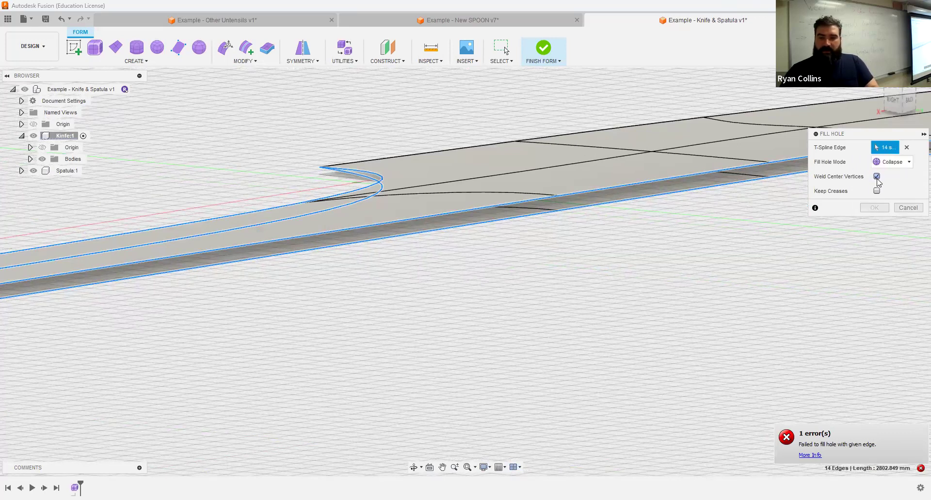
scroll(302, 373, "down", 3)
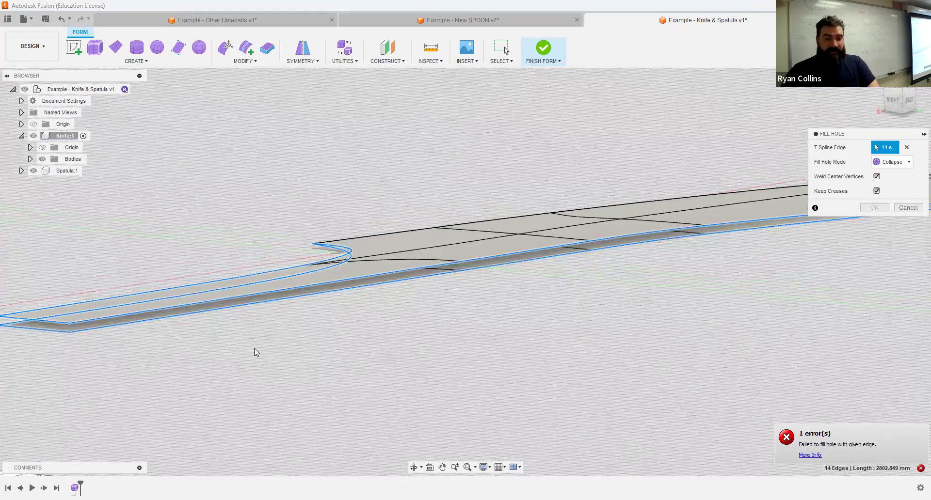
middle_click_drag(257, 349, 351, 378)
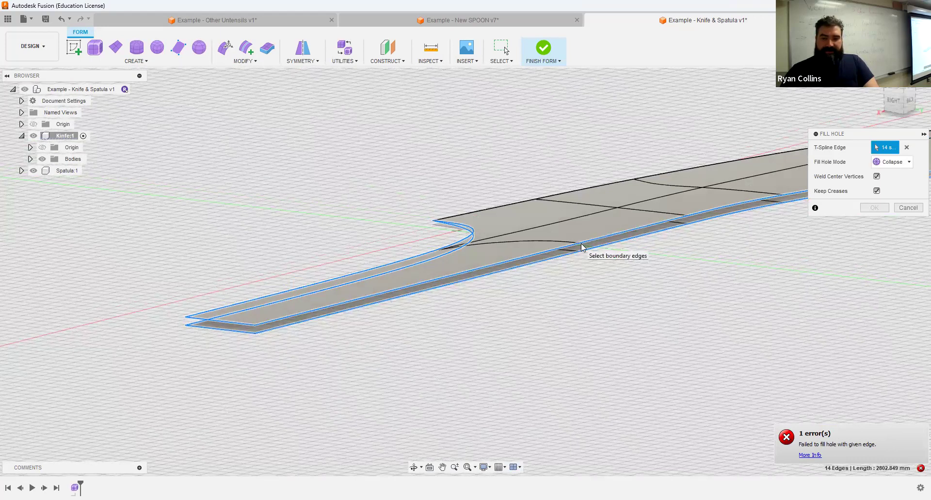
left_click(908, 207)
- Undo the blade's vertex welds and the No Edge thickening to restore the flat knife surface
left_click(260, 63)
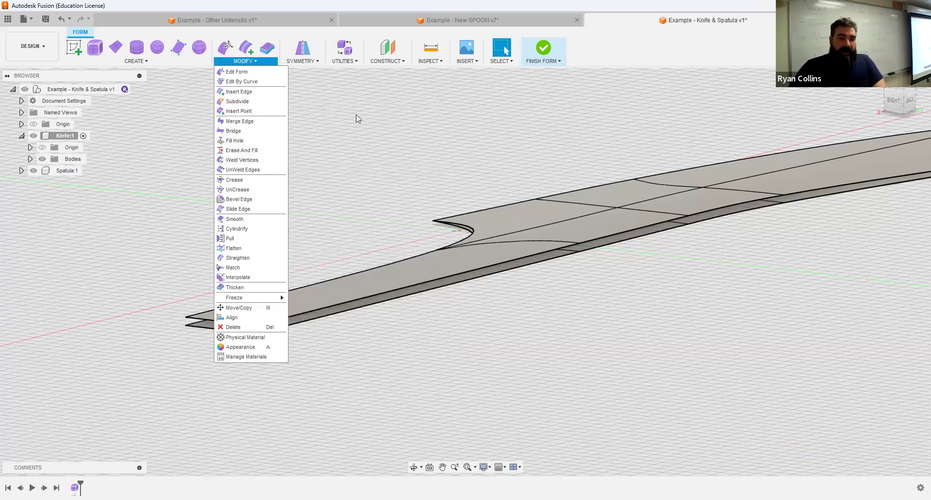
scroll(412, 299, "down", 3)
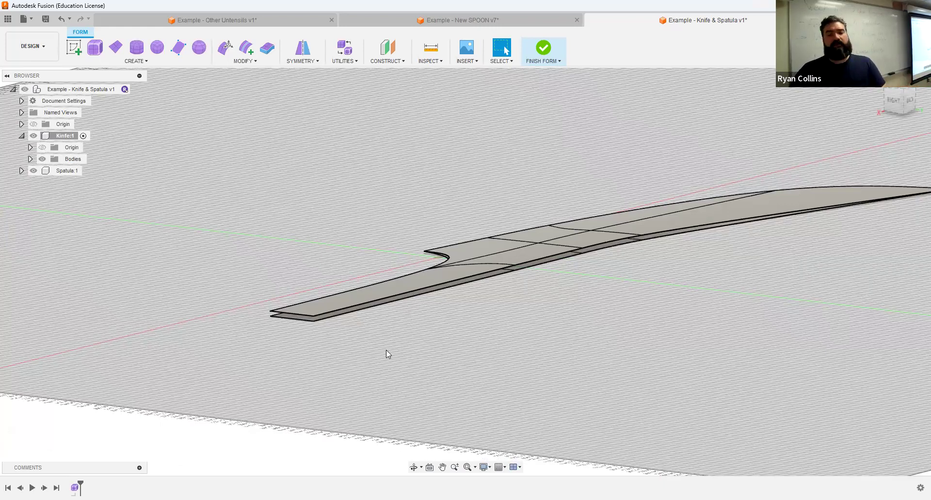
middle_click_drag(409, 356, 451, 365, "shift")
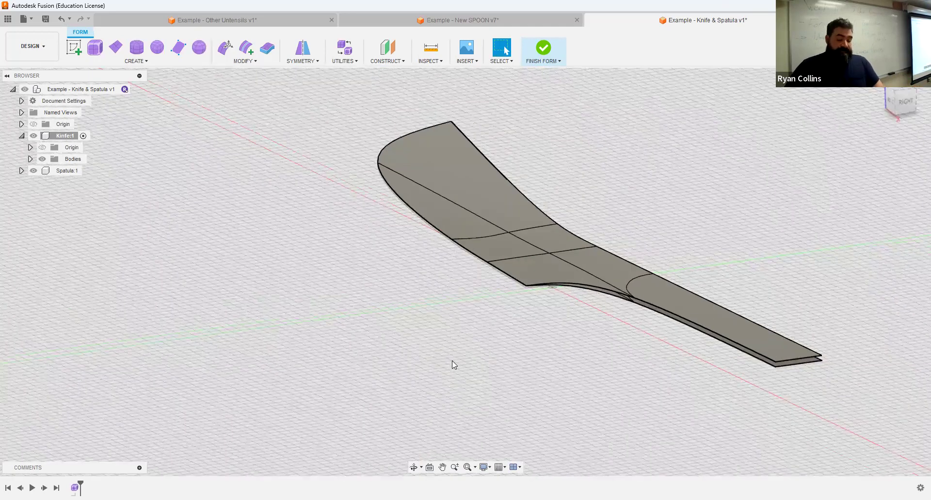
key("ctrl+z")
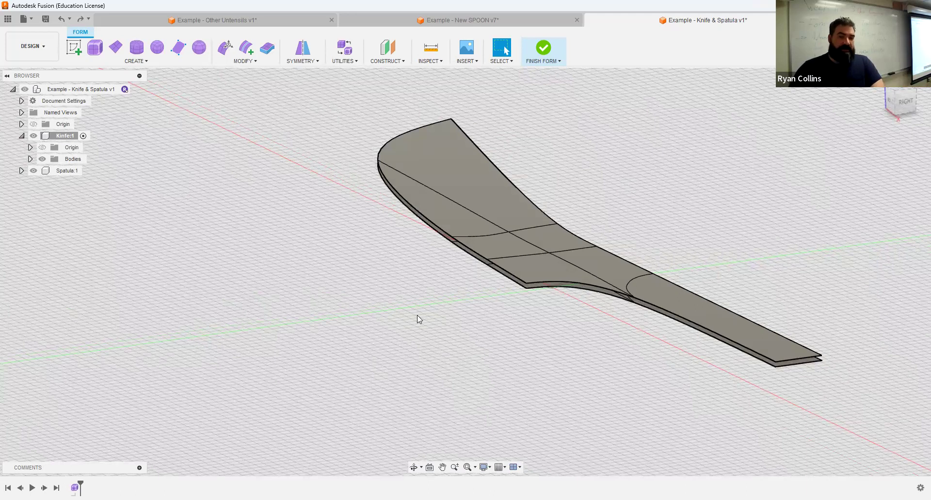
key("ctrl+z")
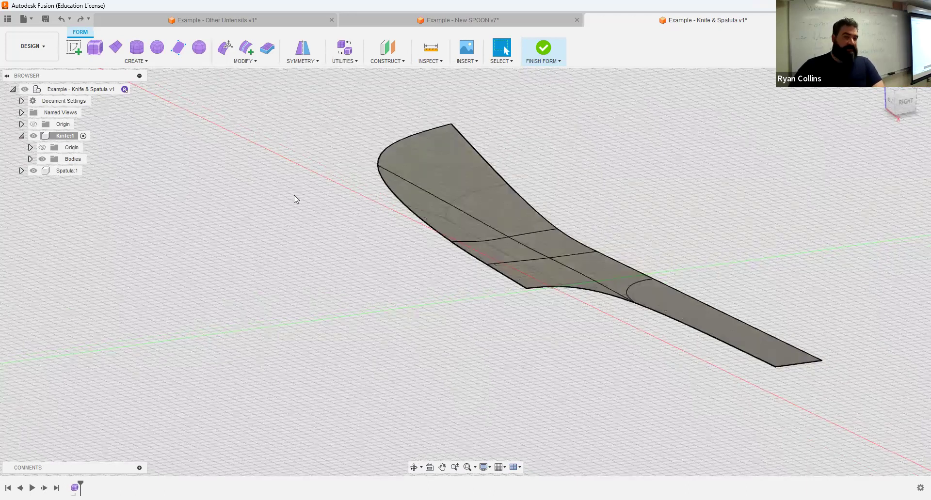
- Thicken the knife body by 5 mm with the Sharp type in the Normal direction
left_click(267, 49)
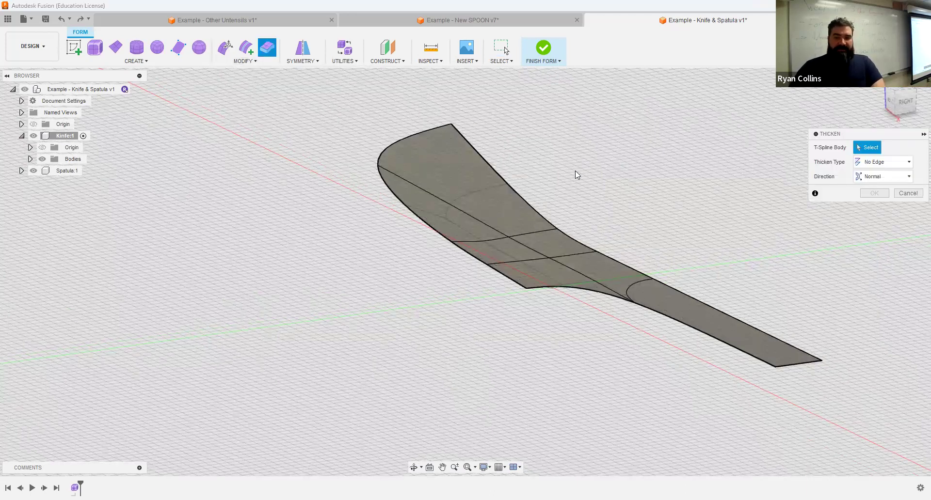
left_click(873, 176)
left_click(881, 189)
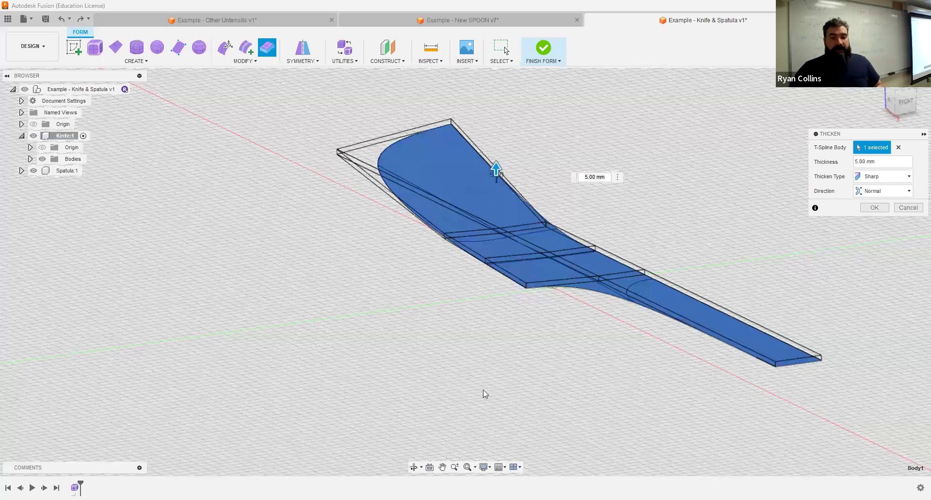
key("Return")
- Examine the side faces of the thickened knife around the blade's heel and lower edge
middle_click_drag(591, 315, 508, 313, "shift")
scroll(507, 313, "down", 3)
scroll(498, 306, "up", 3)
scroll(424, 304, "up", 4)
middle_click_drag(357, 297, 558, 339, "shift")
middle_click_drag(353, 333, 404, 336, "shift")
middle_click_drag(471, 285, 858, 240)
middle_click_drag(271, 206, 553, 168)
middle_click_drag(327, 228, 400, 253)
left_click(387, 245)
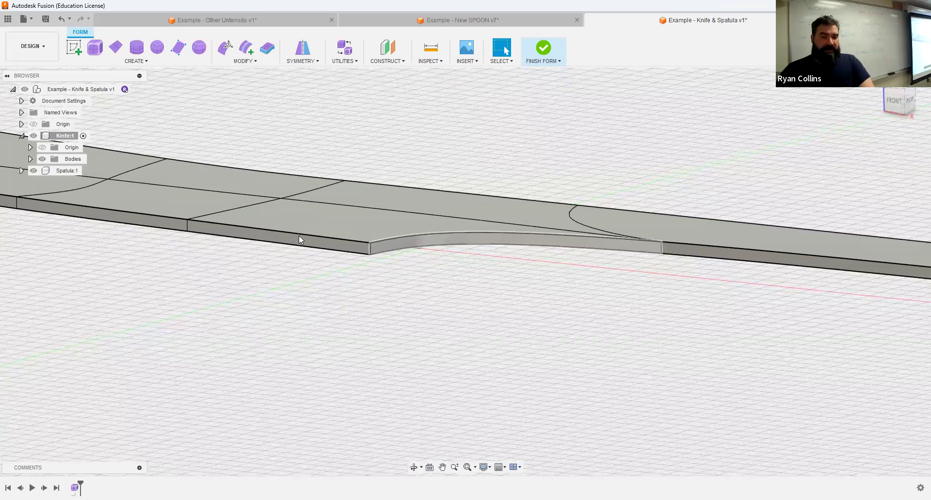
- Delete the five side faces running from the blade's heel along the cutting edge to the rounded tip
left_click(286, 237, "shift")
left_click(129, 218, "shift")
middle_click_drag(129, 217, 422, 272)
left_click(417, 265, "shift")
middle_click_drag(168, 260, 385, 245)
left_click(385, 242, "shift")
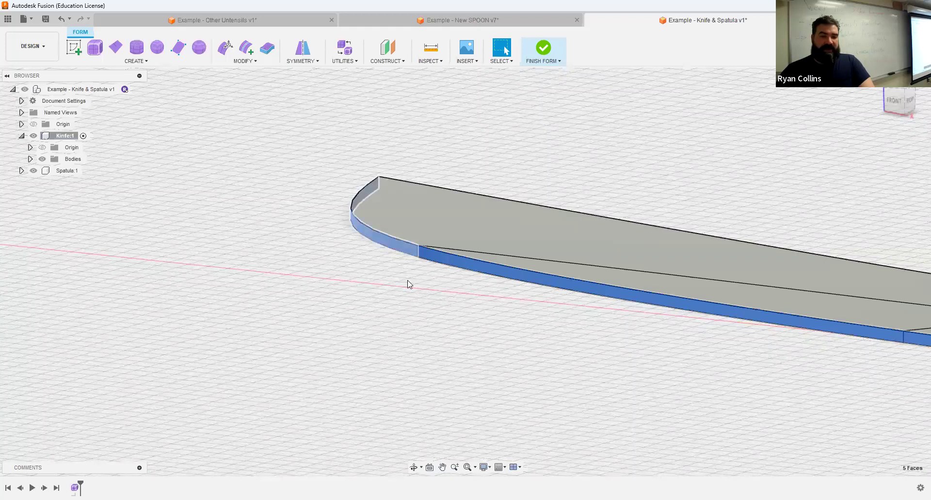
key("Delete")
middle_click_drag(417, 318, 556, 136, "shift")
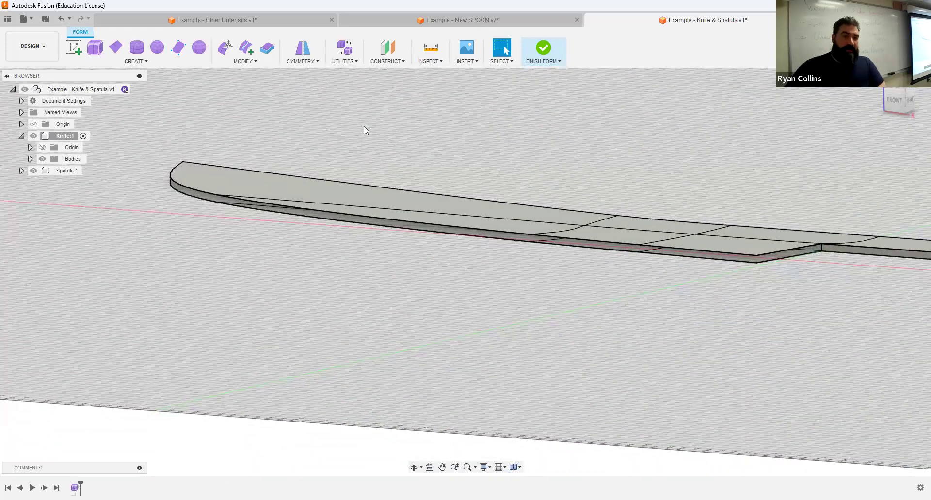
- Weld each upper and lower vertex pair along the blade's cutting edge using Vertex to Midpoint with Keep Creases enabled
left_click(240, 61)
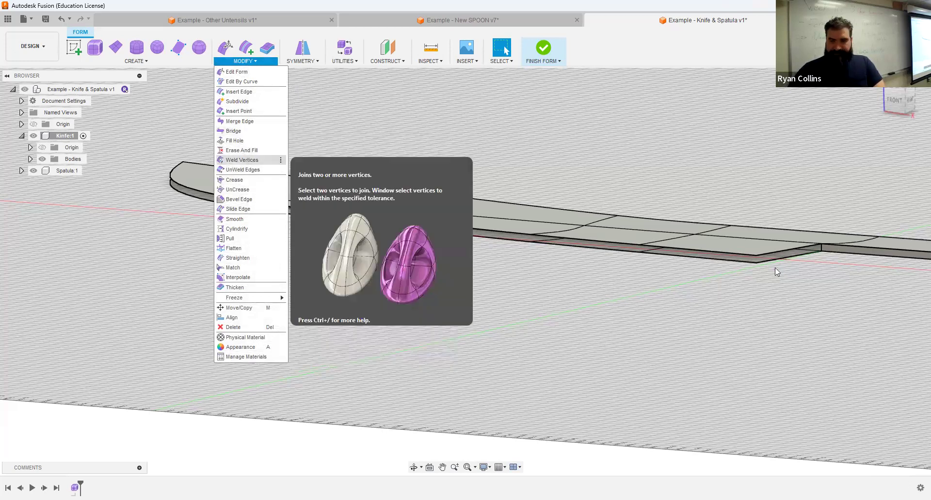
middle_click_drag(764, 269, 464, 282)
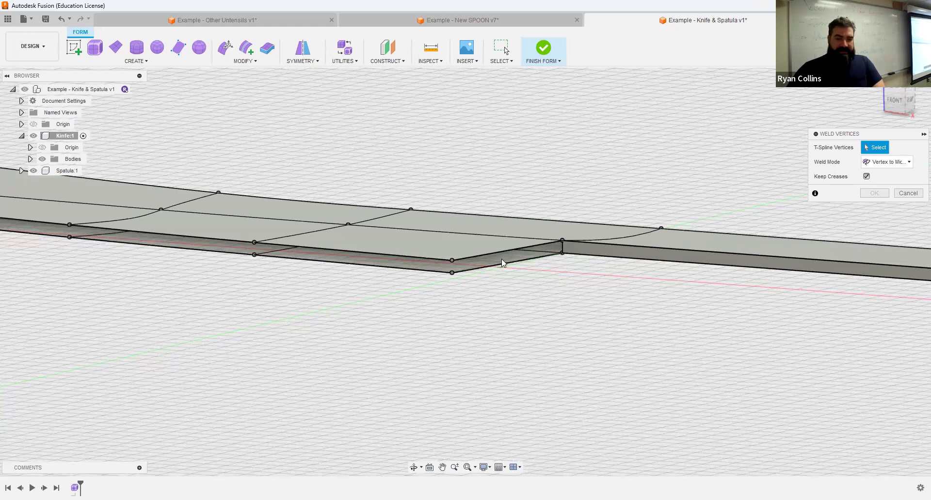
left_click(890, 168)
left_click(891, 185)
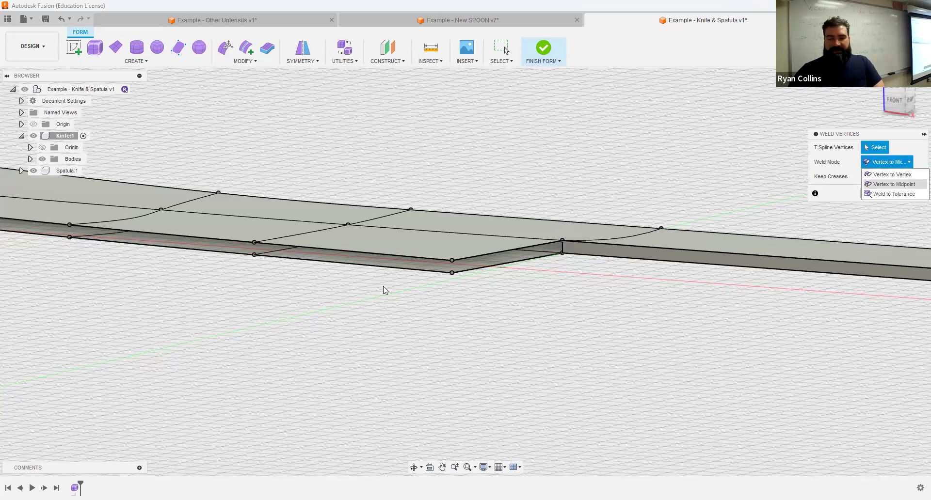
left_click(451, 261)
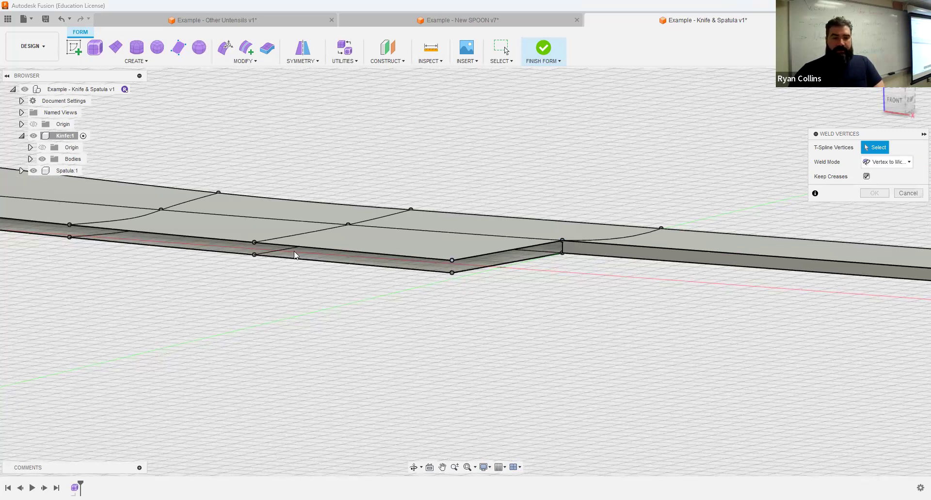
left_click(244, 241)
left_click(245, 254)
middle_click_drag(246, 256, 496, 275)
left_click(319, 246)
left_click(320, 253)
middle_click_drag(321, 255, 773, 291)
left_click(223, 209)
left_click(223, 220)
- Examine the remaining vertex pair at the blade's tip and the side wall back toward the handle
middle_click_drag(223, 221, 416, 256)
middle_click_drag(267, 216, 458, 244, "shift")
scroll(457, 241, "up", 3)
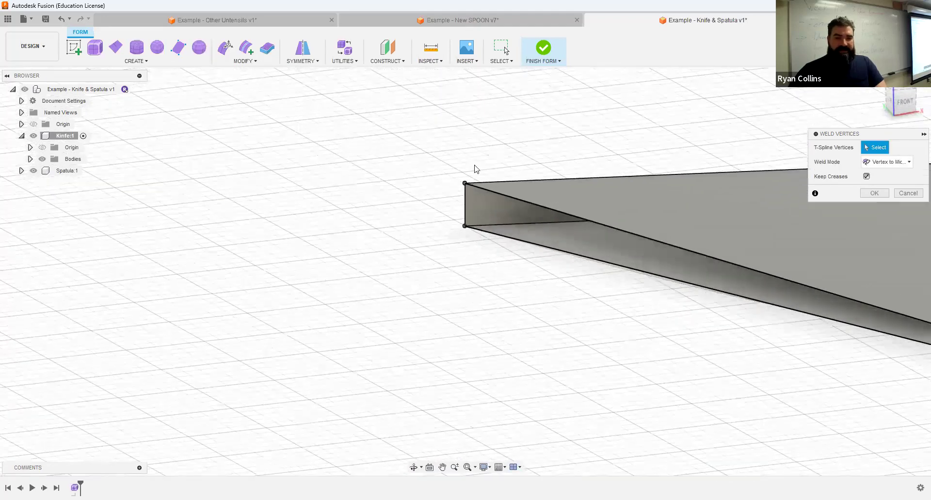
scroll(477, 195, "up", 2)
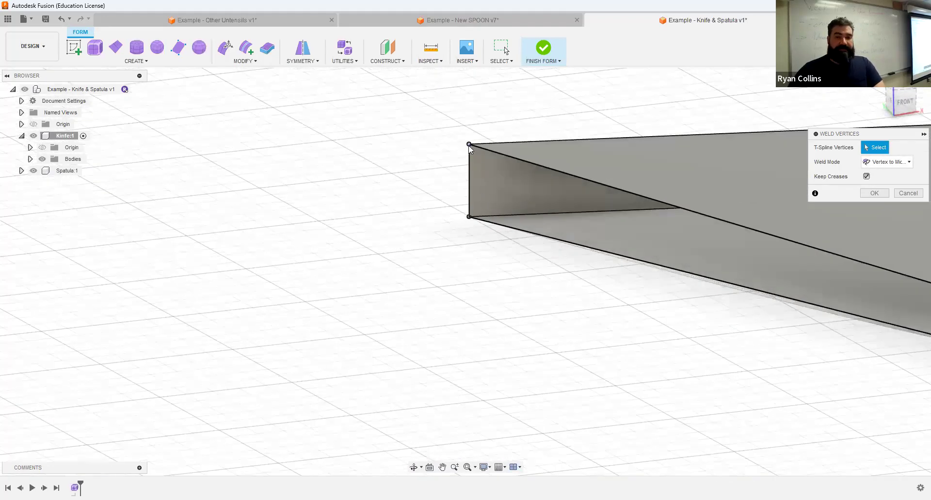
middle_click_drag(442, 202, 679, 232, "shift")
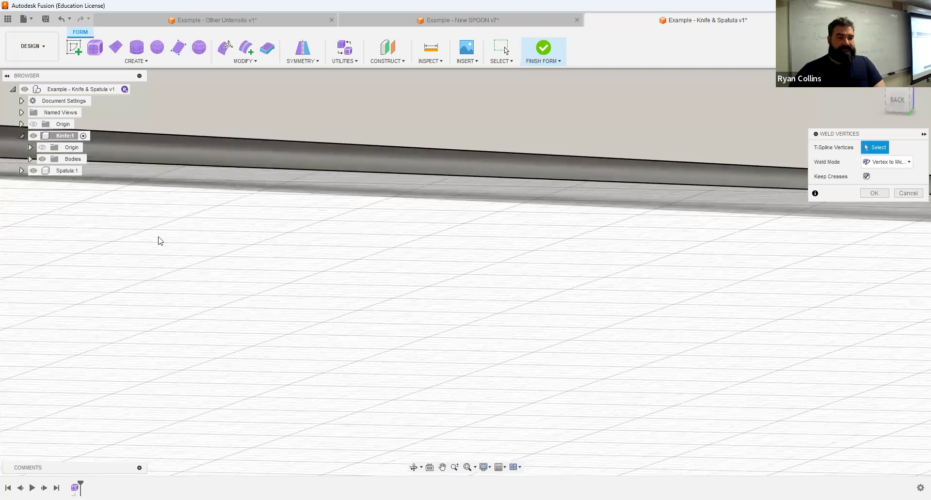
scroll(213, 243, "down", 3)
middle_click_drag(71, 208, 679, 257)
scroll(150, 307, "down", 3)
middle_click_drag(68, 294, 756, 276)
scroll(73, 261, "down", 3)
middle_click_drag(72, 261, 325, 238, "shift")
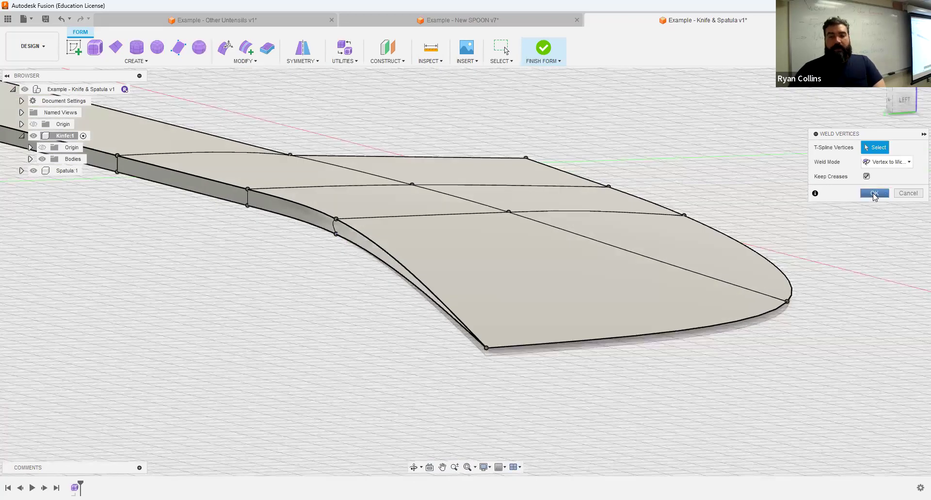
- Examine the open gap between the blade's heel and the start of the handle
scroll(192, 234, "down", 3)
middle_click_drag(618, 287, 484, 295, "shift")
scroll(526, 298, "up", 10)
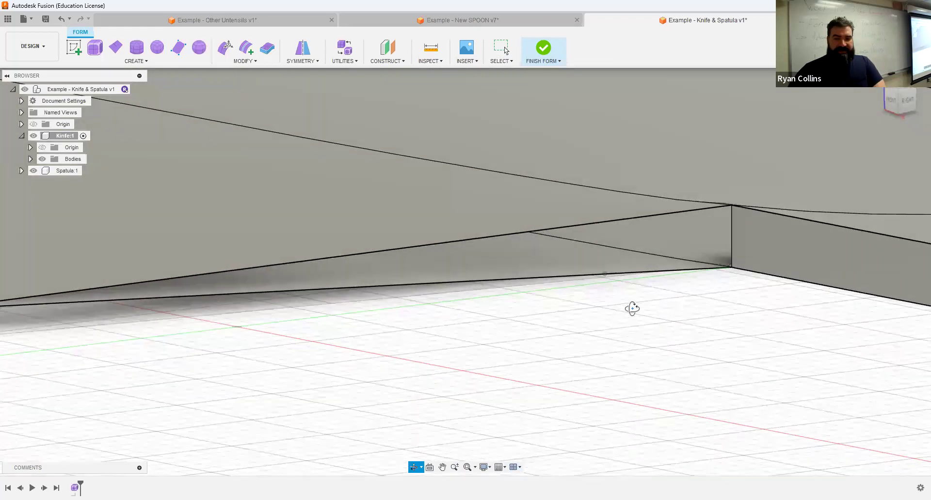
key("Escape")
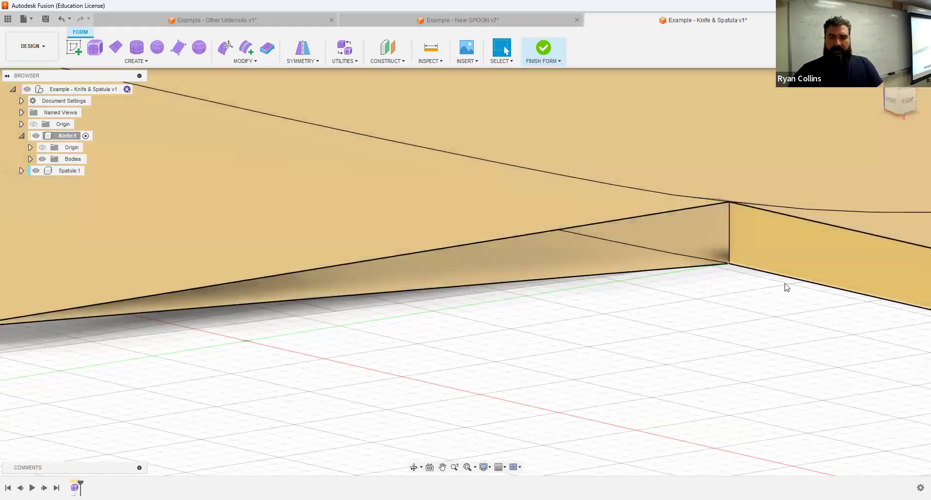
middle_click_drag(735, 291, 651, 302, "shift")
scroll(474, 300, "down", 2)
scroll(476, 300, "down", 2)
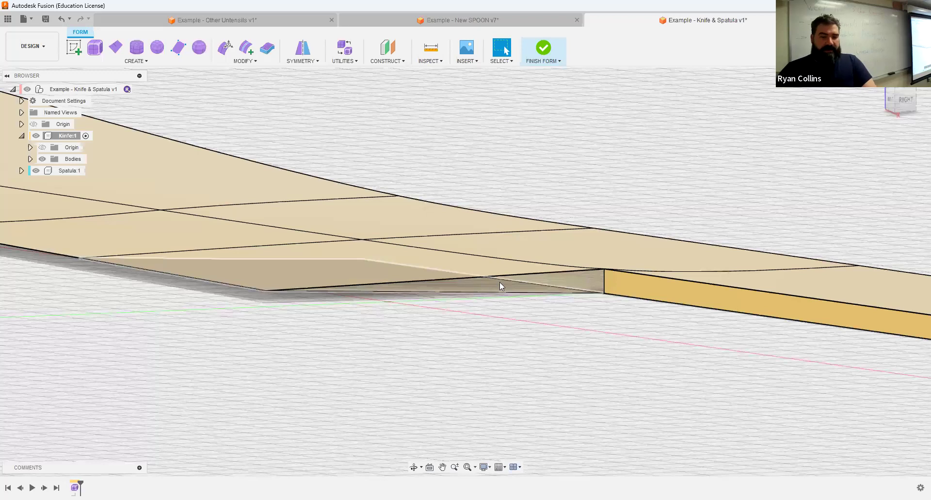
- Start a Fill Hole on the open edge at the blade's heel with Keep Creases enabled
left_click(255, 62)
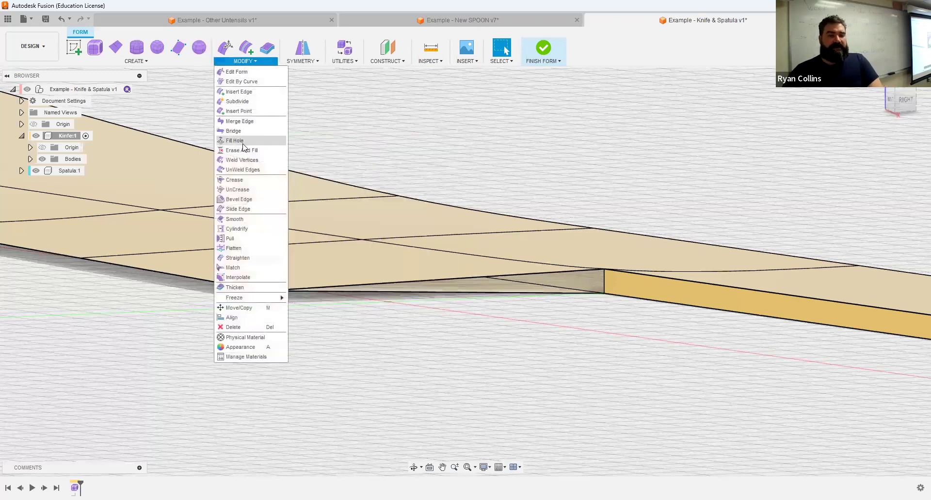
left_click(234, 140)
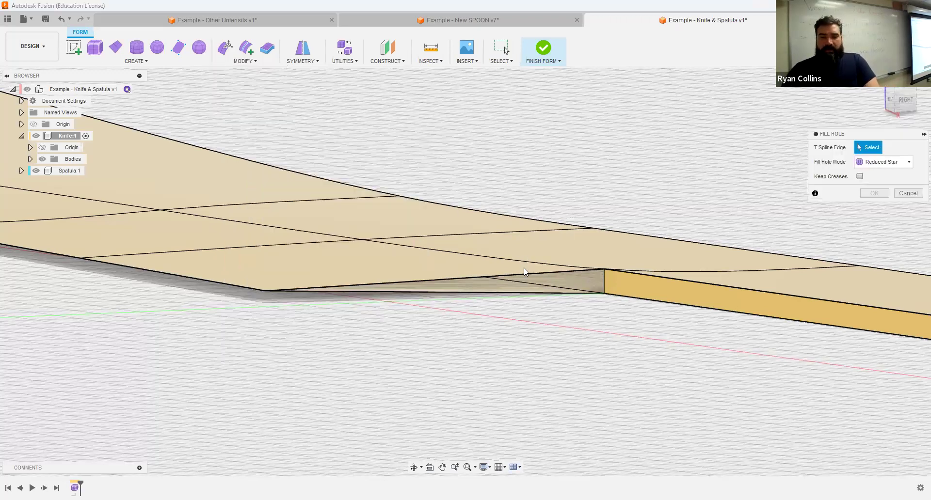
left_click(544, 283)
middle_click_drag(543, 283, 578, 336, "shift")
scroll(433, 253, "down", 5)
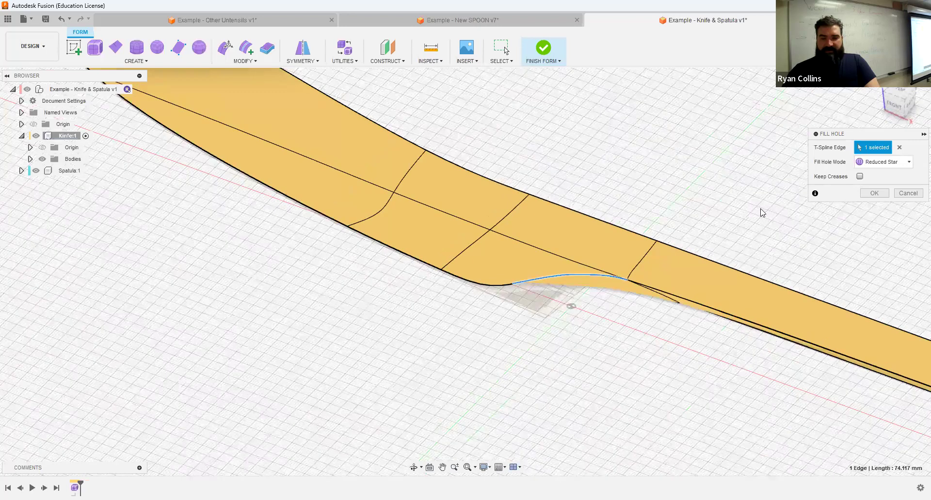
left_click(859, 177)
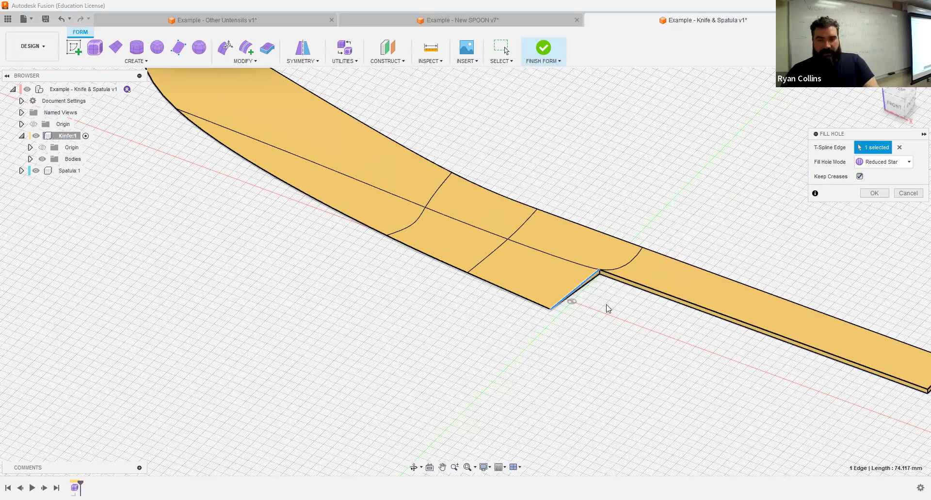
- Try the Fill Star and Collapse modes for the heel hole
middle_click_drag(571, 298, 834, 167, "shift")
left_click(877, 162)
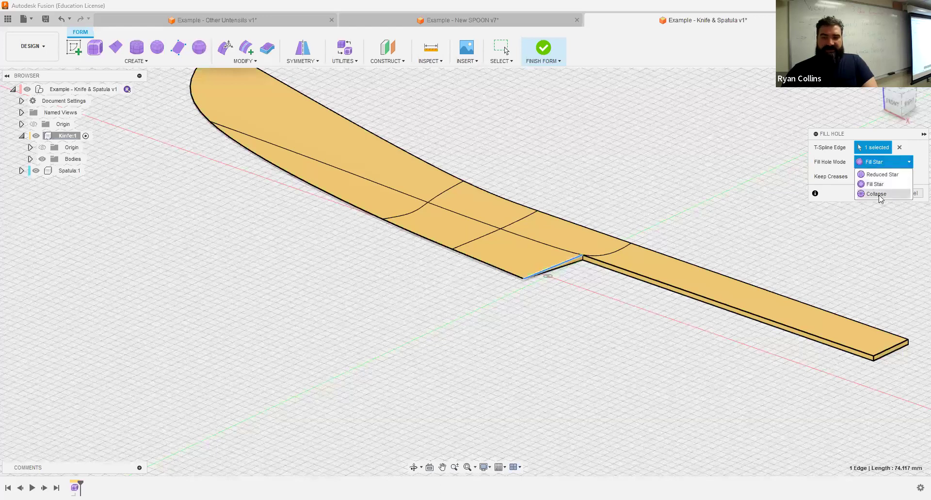
left_click(877, 194)
scroll(575, 282, "up", 5)
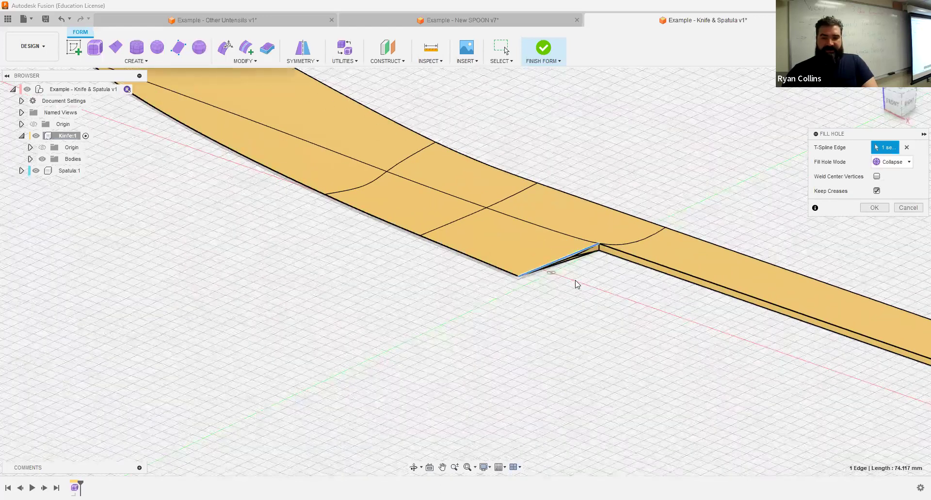
- Fill the heel hole in Reduced Star mode with Keep Creases enabled
left_click(891, 163)
left_click(885, 175)
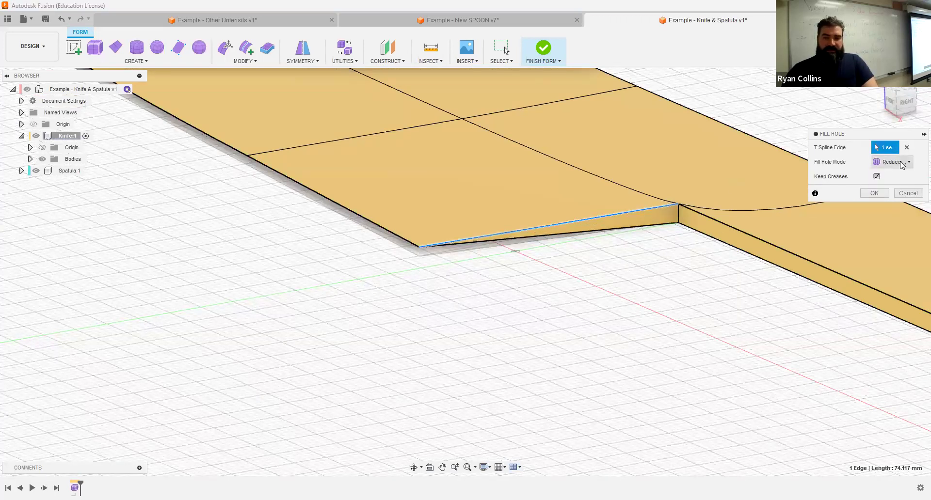
scroll(673, 291, "down", 3)
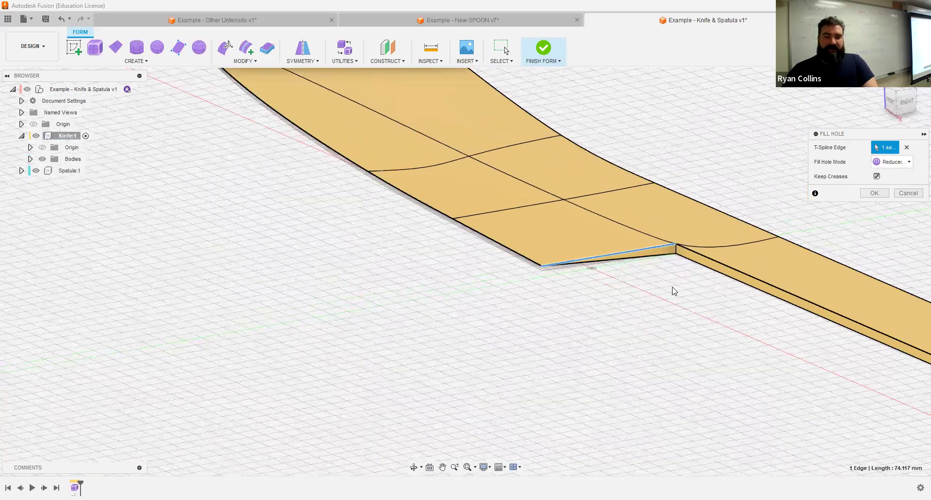
middle_click_drag(594, 273, 686, 287, "shift")
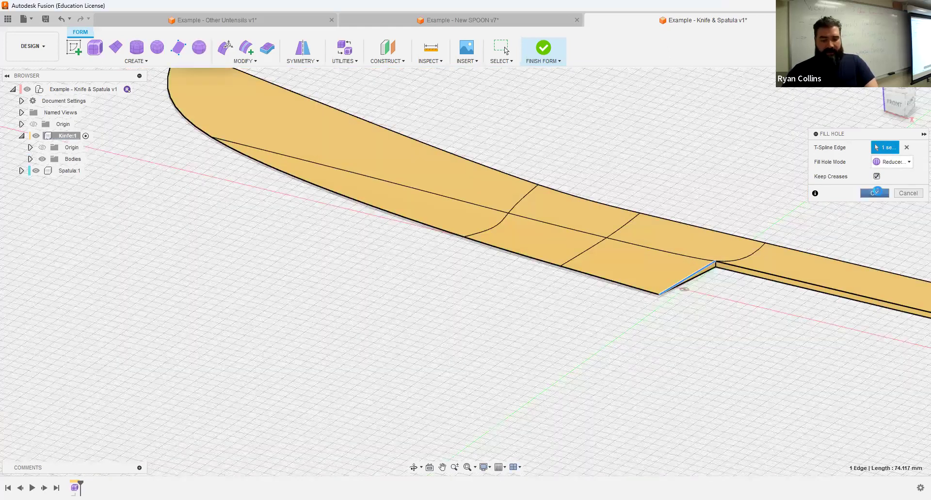
left_click(875, 193)
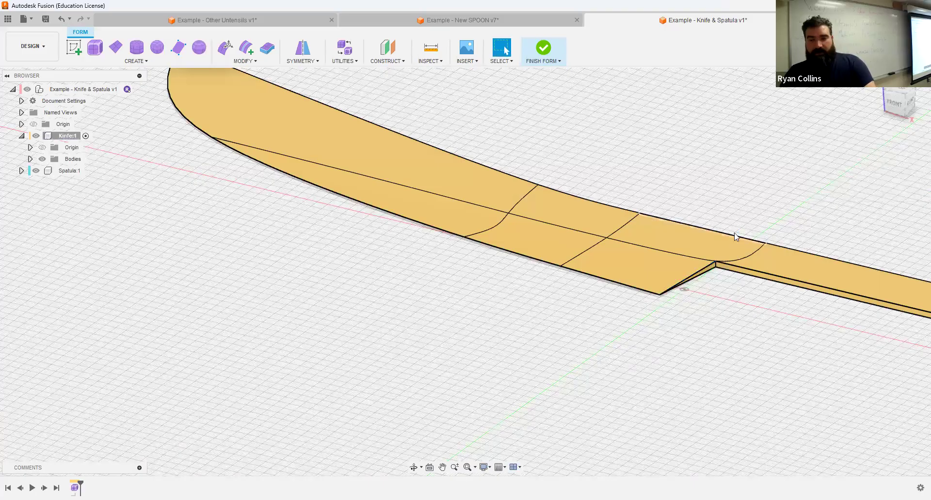
- Try to finish the knife form, return to form editing and close the error list
scroll(470, 243, "down", 5)
middle_click_drag(536, 225, 539, 204, "shift")
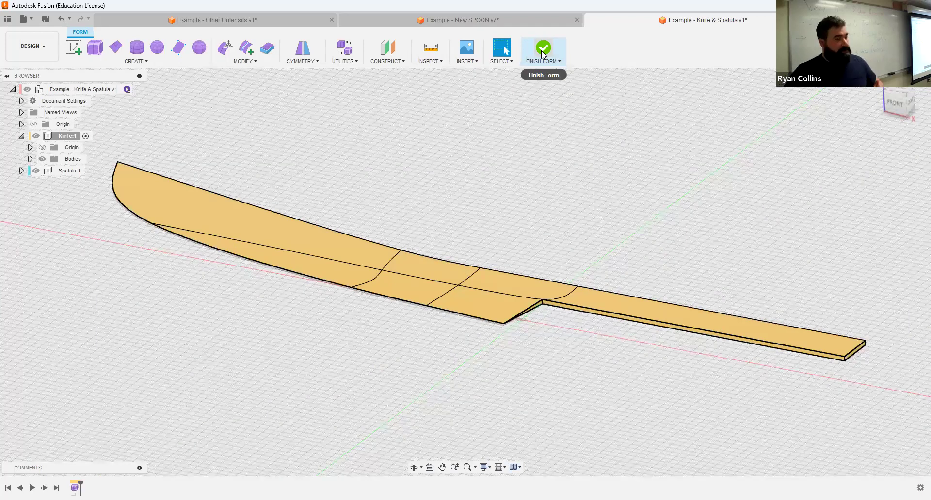
left_click(542, 54)
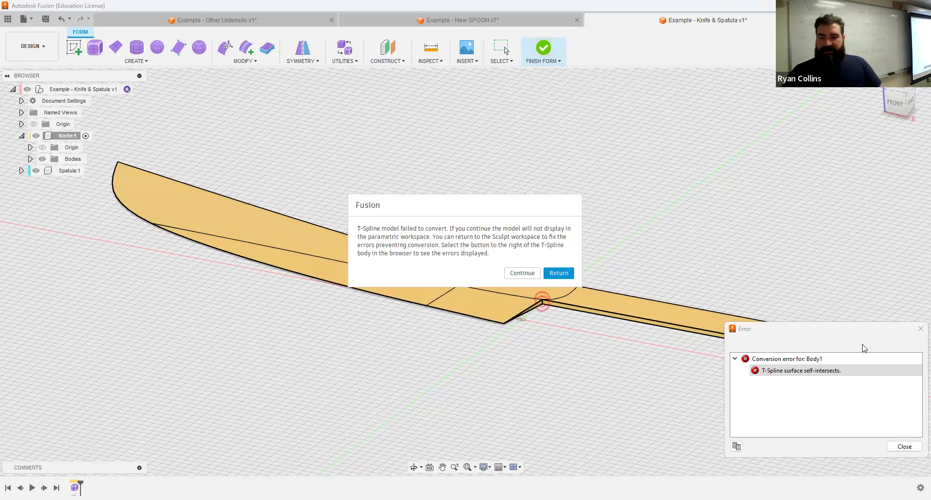
left_click(553, 274)
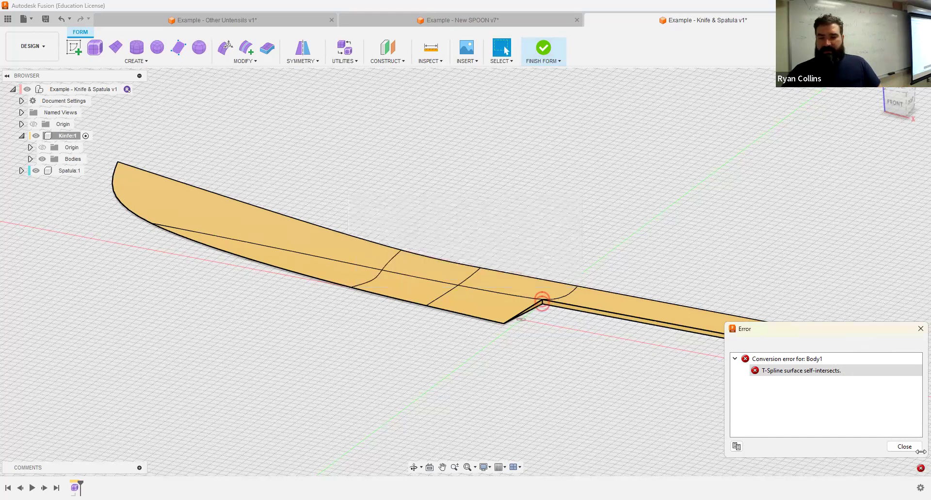
left_click(905, 446)
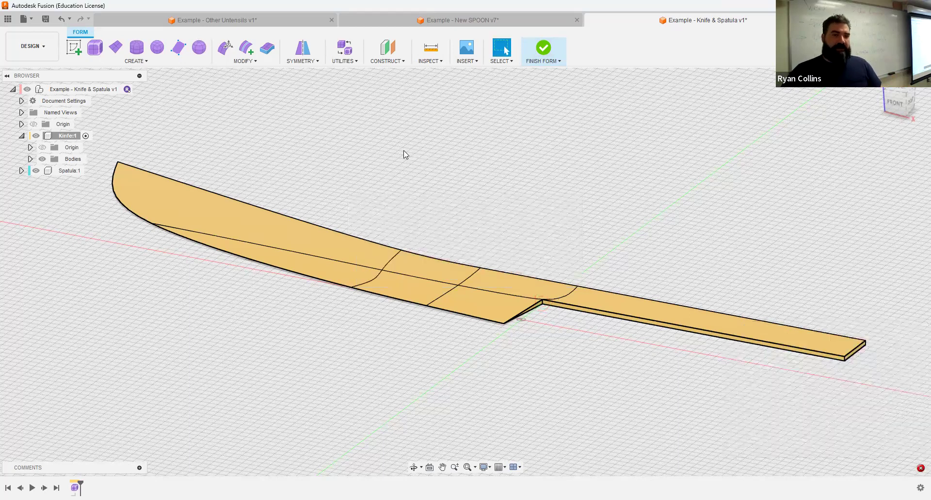
- Open Repair Body on the knife and examine its error and geometry labels around the blade and heel
left_click(342, 61)
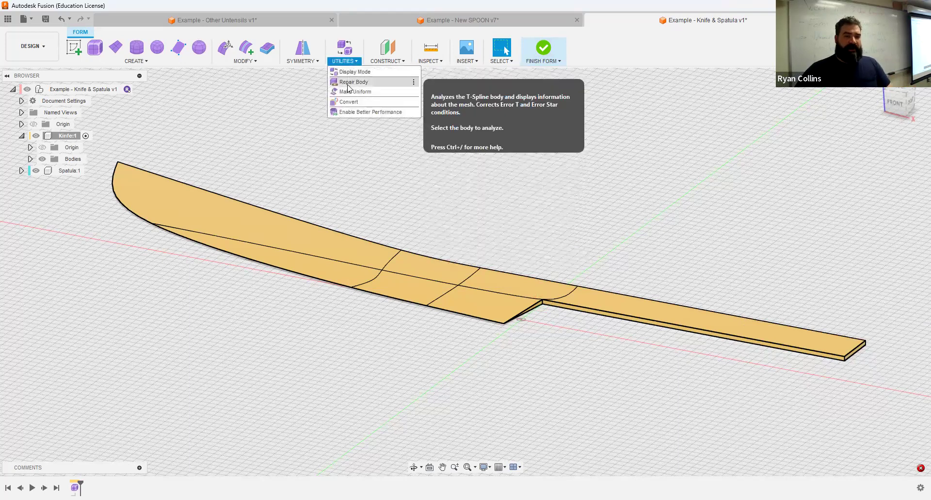
left_click(464, 289)
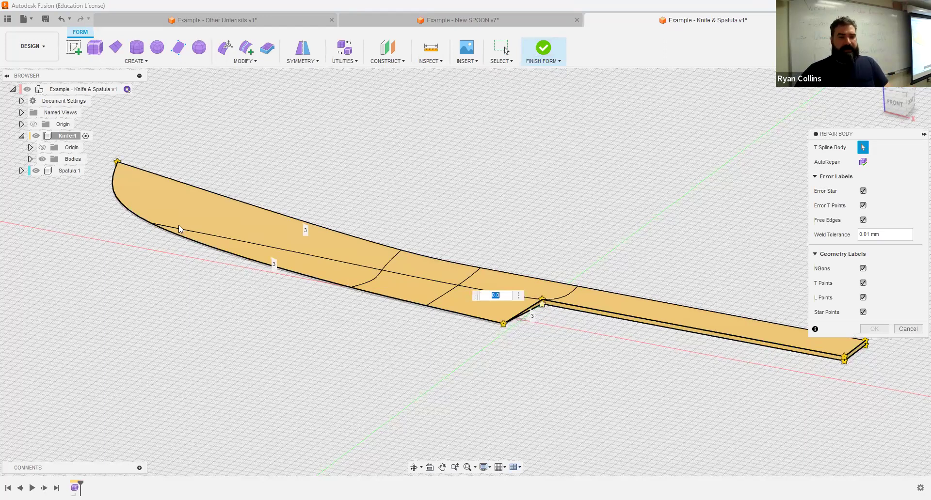
scroll(153, 229, "up", 3)
scroll(153, 229, "down", 3)
middle_click_drag(152, 229, 102, 243)
middle_click_drag(184, 293, 312, 286, "shift")
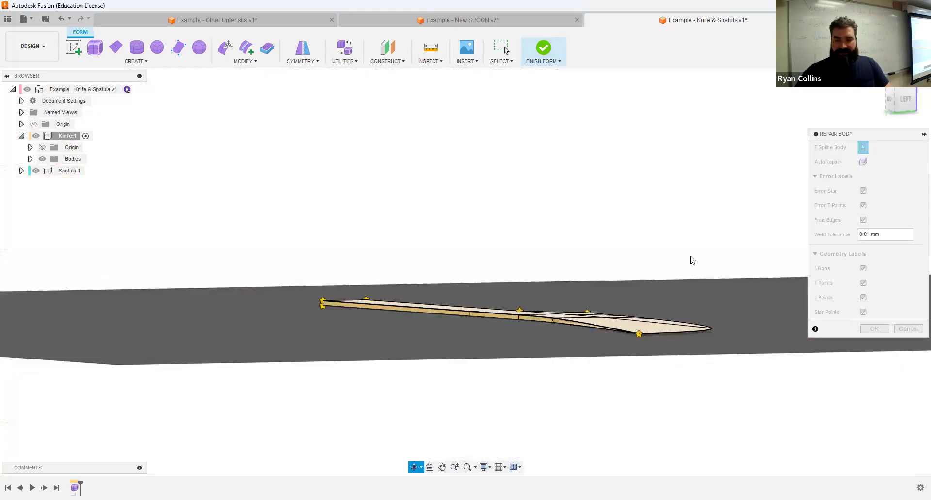
scroll(678, 360, "up", 5)
scroll(678, 361, "down", 2)
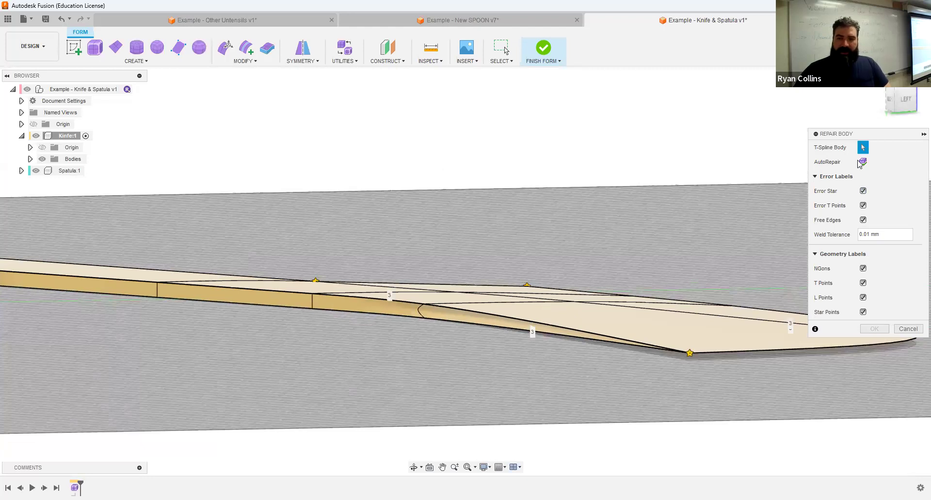
- Run AutoRepair on the knife body, accept the repair and try again to finish the form
left_click(863, 163)
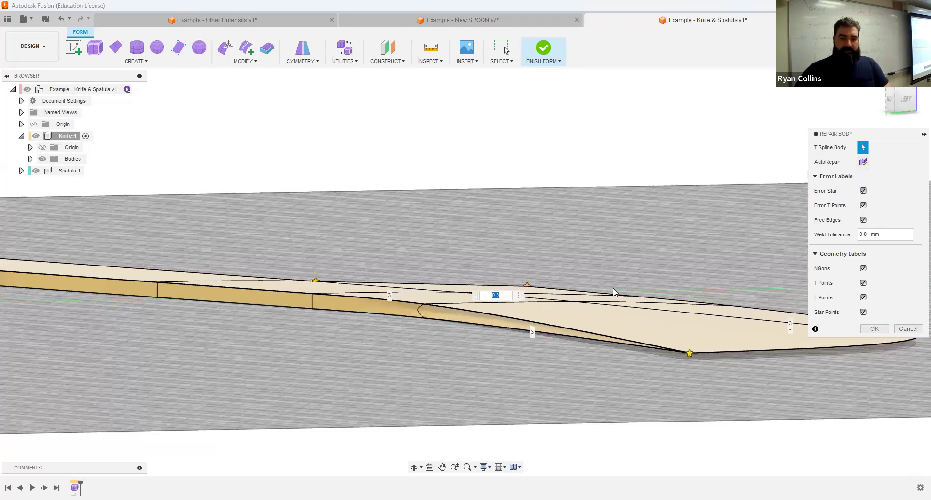
scroll(613, 291, "down", 4)
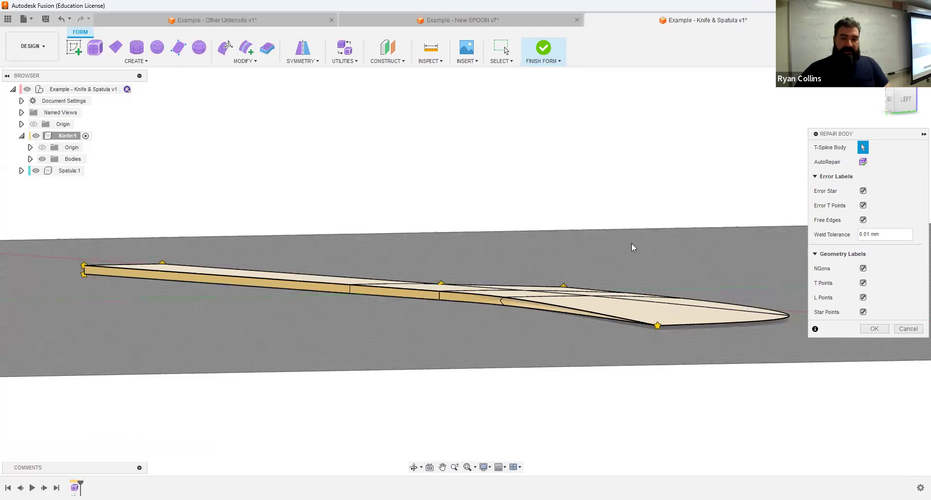
left_click(863, 162)
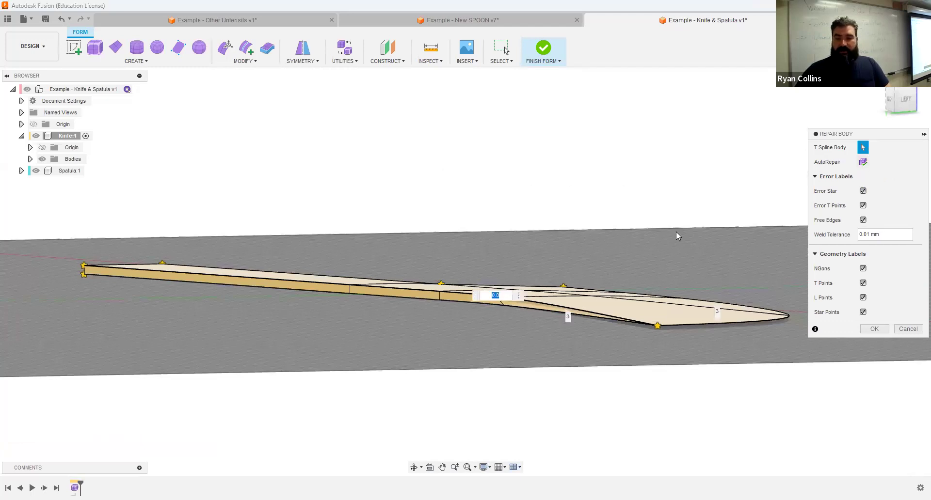
left_click(867, 333)
middle_click_drag(765, 312, 630, 249, "shift")
left_click(555, 57)
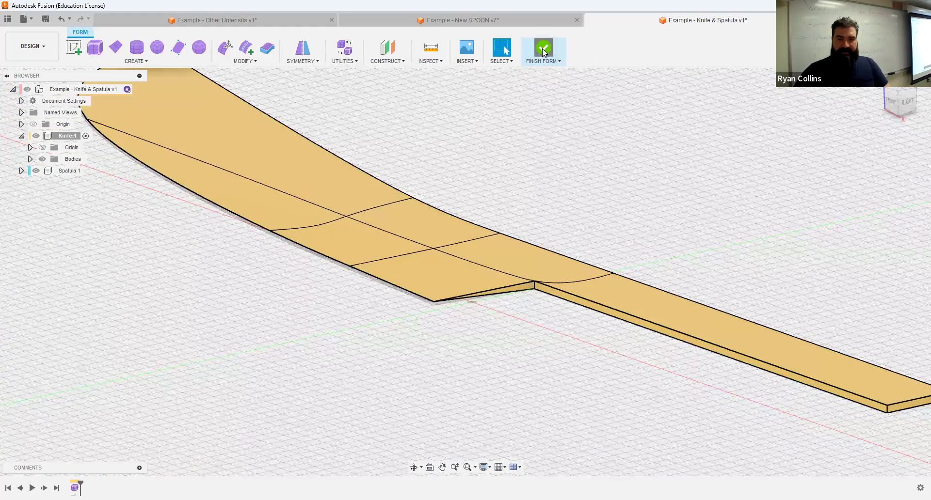
- Return to form editing and examine the marked self-intersections at the heel corner where the blade meets the handle
left_click(558, 274)
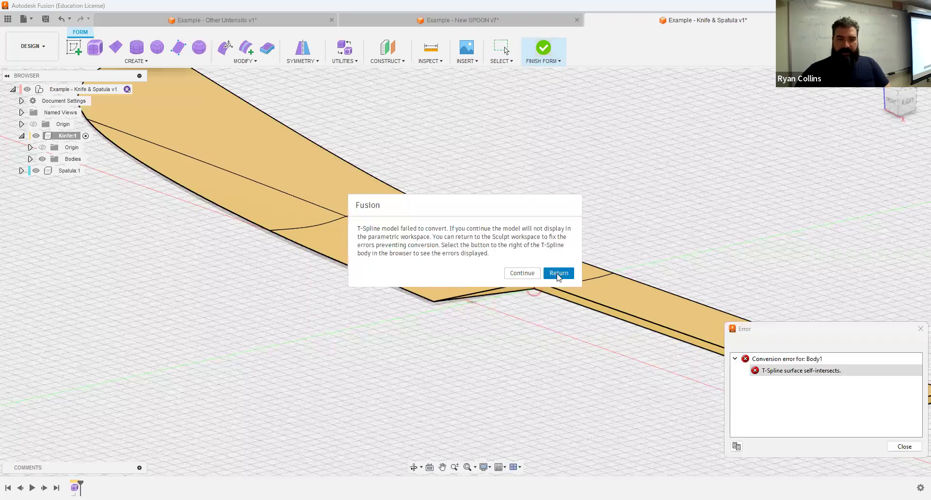
scroll(534, 298, "up", 5)
scroll(557, 291, "up", 4)
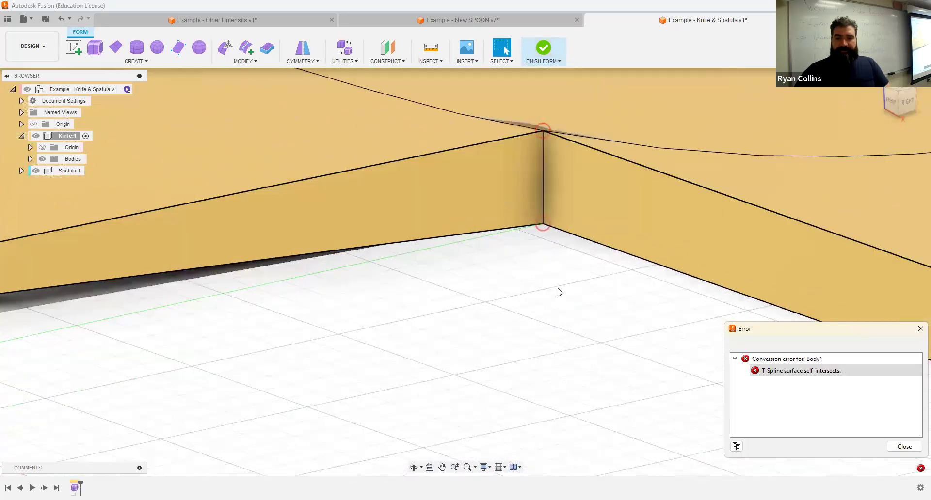
middle_click_drag(592, 212, 500, 200, "shift")
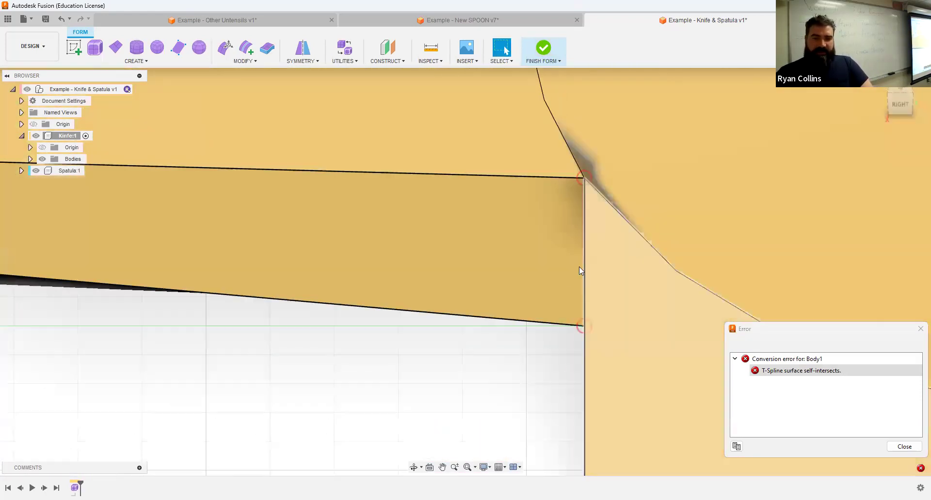
middle_click_drag(598, 184, 658, 238, "shift")
scroll(657, 233, "down", 4)
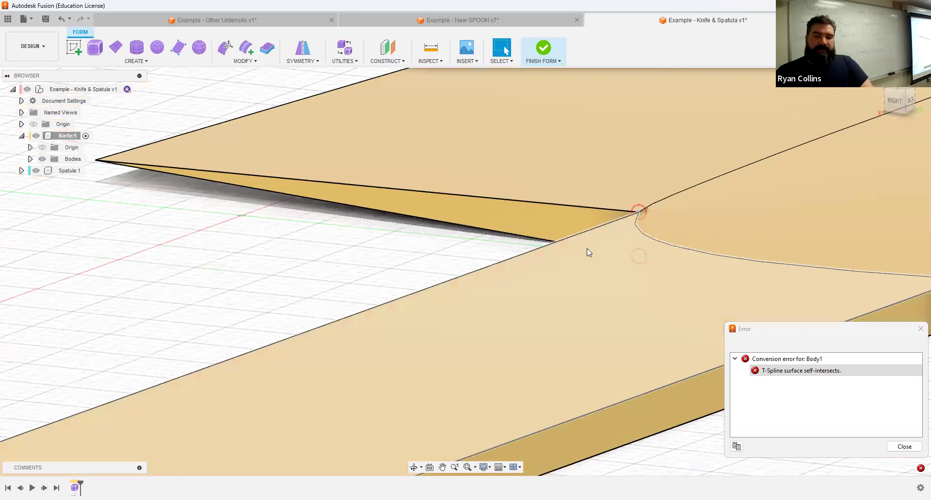
scroll(669, 207, "up", 5)
scroll(624, 248, "down", 4)
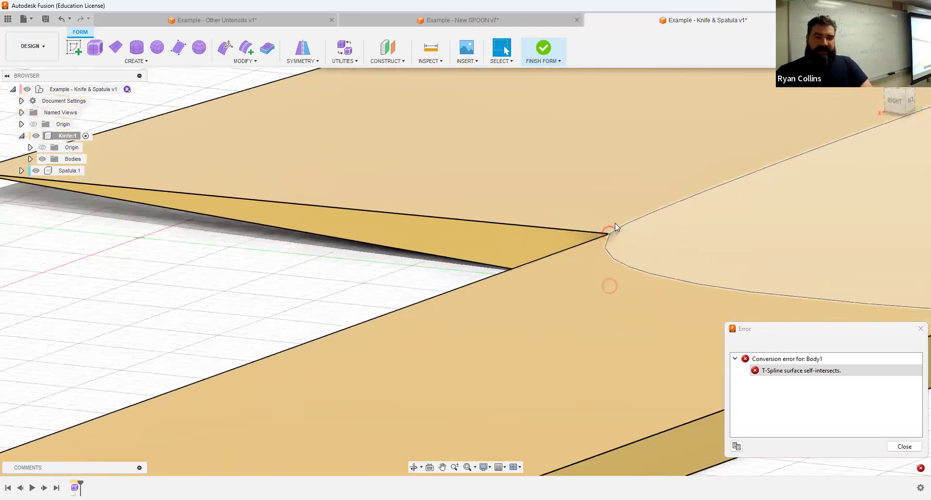
scroll(624, 256, "down", 5)
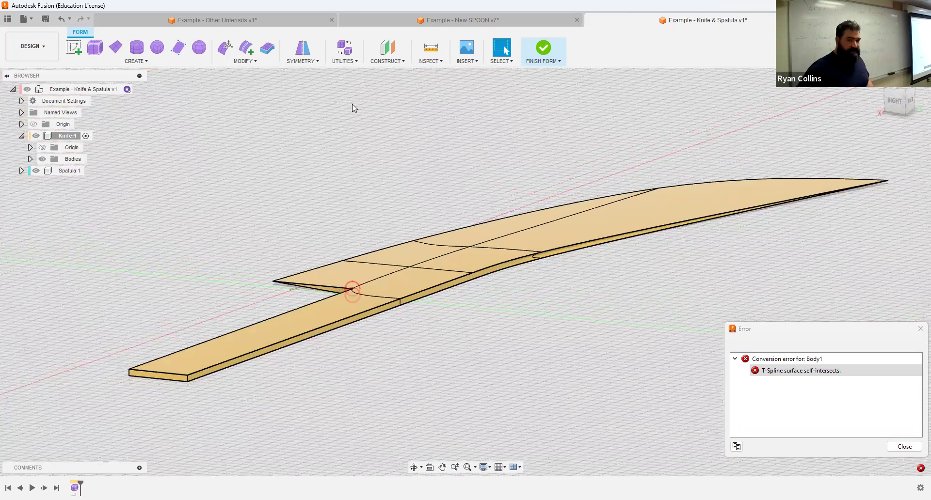
- Open Display Mode, set the knife to Box Display and inspect the heel corner between blade and handle
left_click(345, 61)
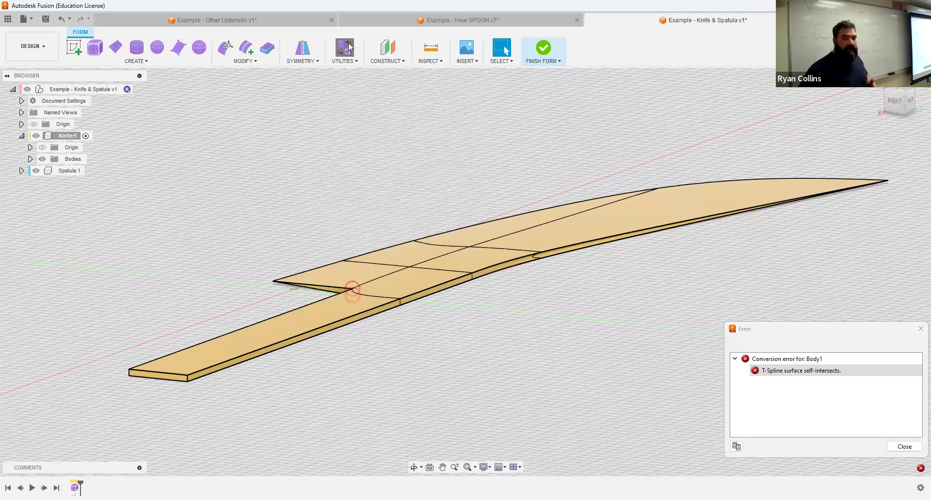
left_click(349, 47)
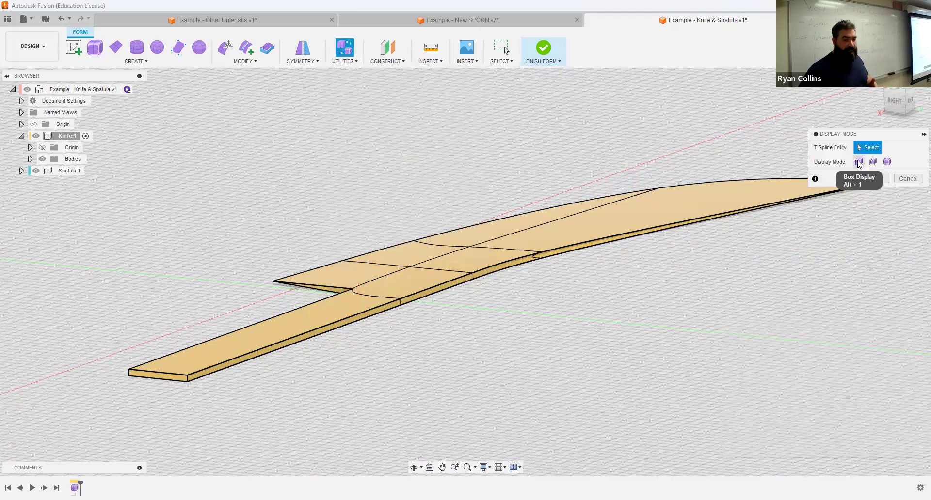
left_click(858, 163)
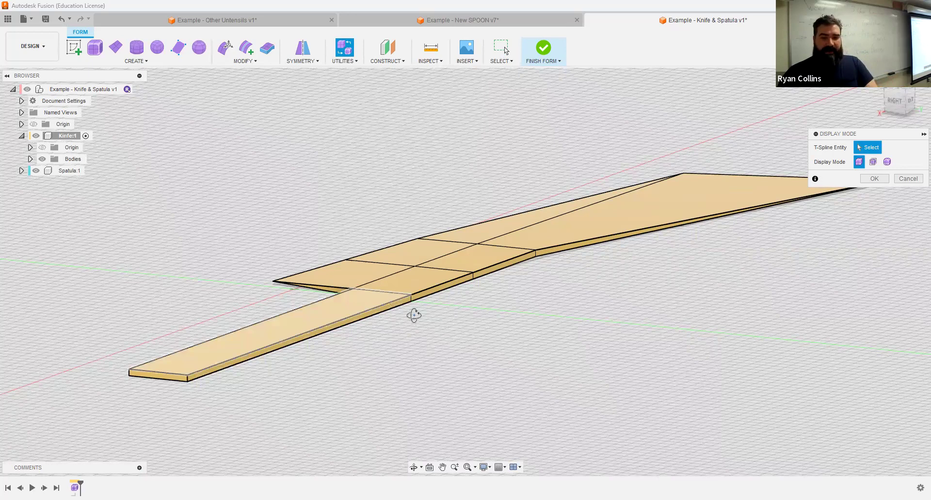
middle_click_drag(413, 315, 530, 392, "shift")
scroll(542, 281, "up", 10)
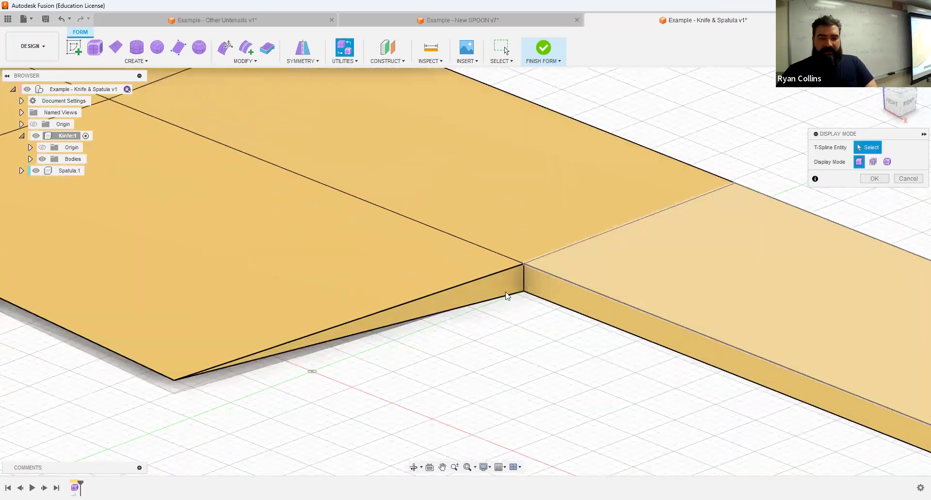
scroll(539, 269, "up", 5)
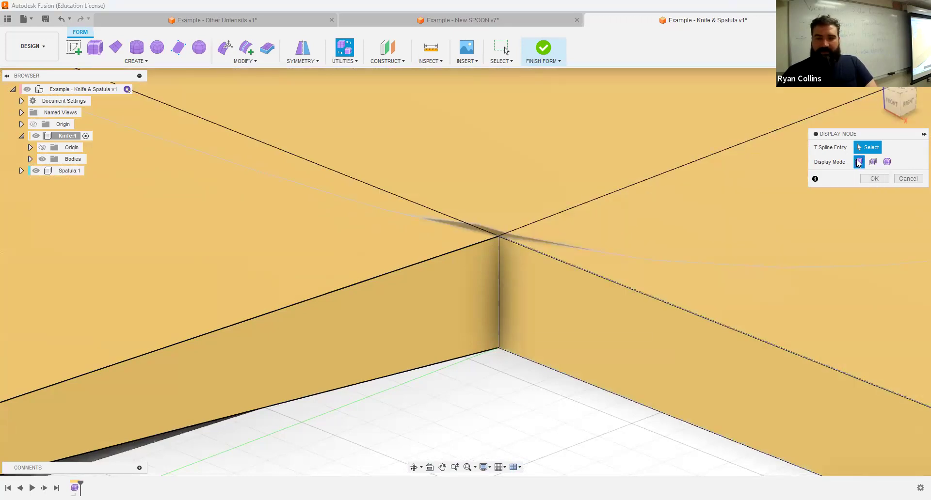
- Set the knife to Control Frame Display and compare the frame with the smooth surface at the heel and along the spine's bend
left_click(872, 161)
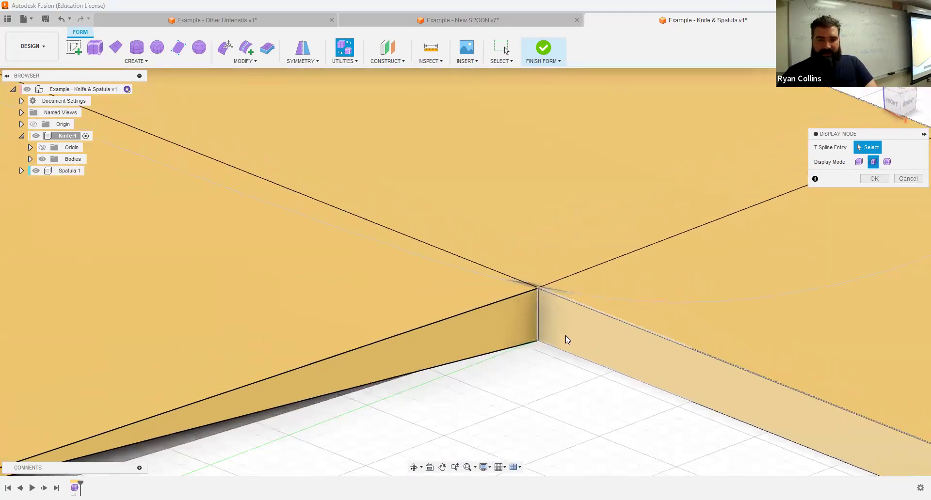
scroll(621, 334, "down", 3)
middle_click_drag(628, 335, 542, 327, "shift")
scroll(736, 382, "down", 3)
scroll(766, 379, "up", 1)
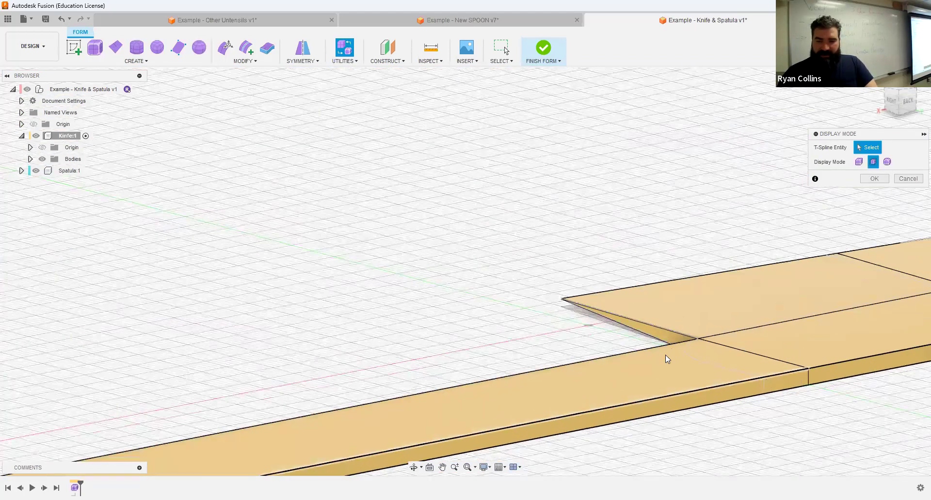
middle_click_drag(787, 322, 116, 307)
scroll(677, 330, "down", 5)
middle_click_drag(732, 305, 349, 357)
middle_click_drag(758, 297, 861, 204)
scroll(439, 339, "up", 5)
scroll(489, 277, "up", 5)
middle_click_drag(497, 243, 536, 235, "shift")
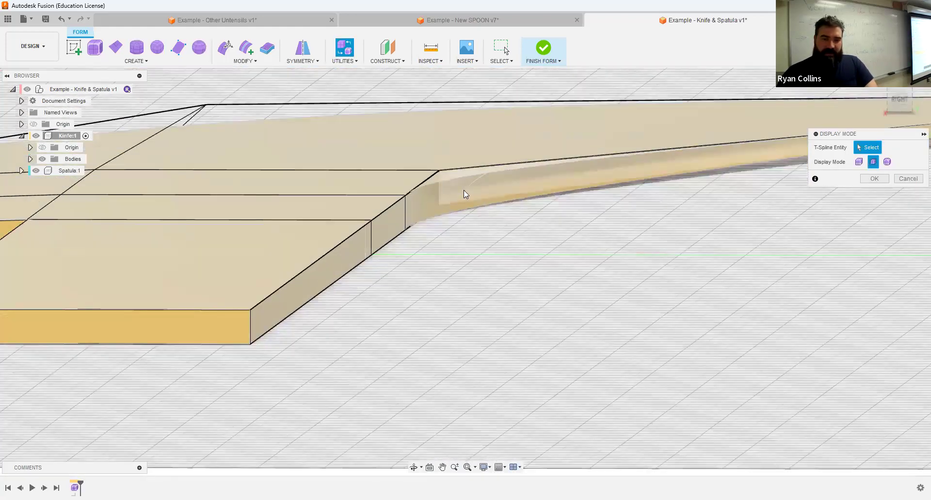
scroll(464, 192, "up", 3)
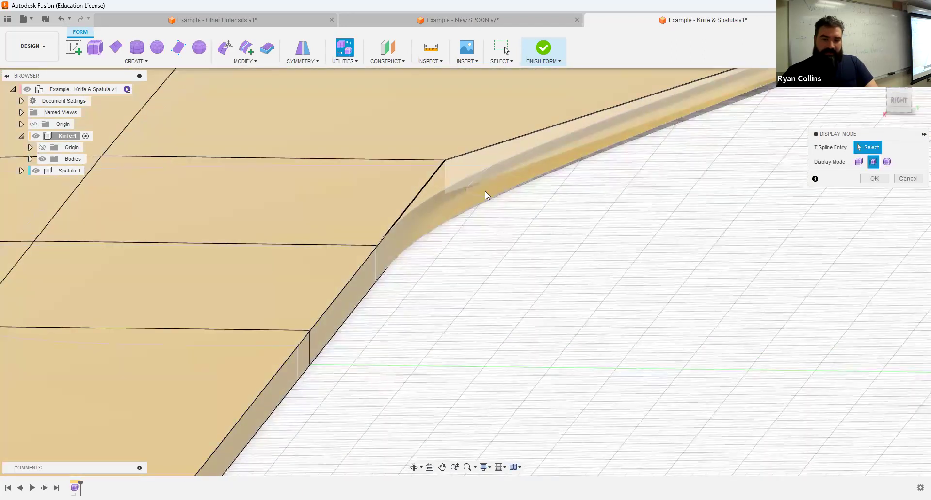
- Switch the knife's display mode back to Box Display and finish the display setting
left_click(859, 162)
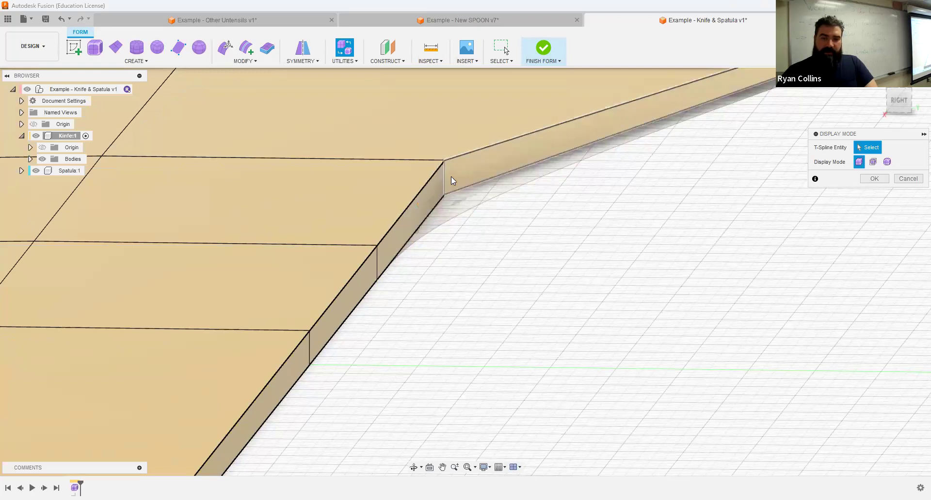
scroll(447, 169, "up", 2)
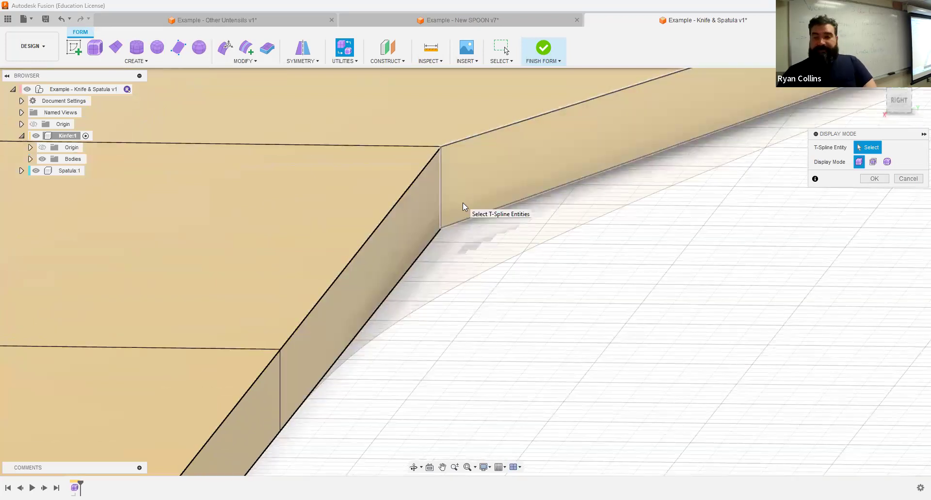
scroll(508, 334, "down", 6)
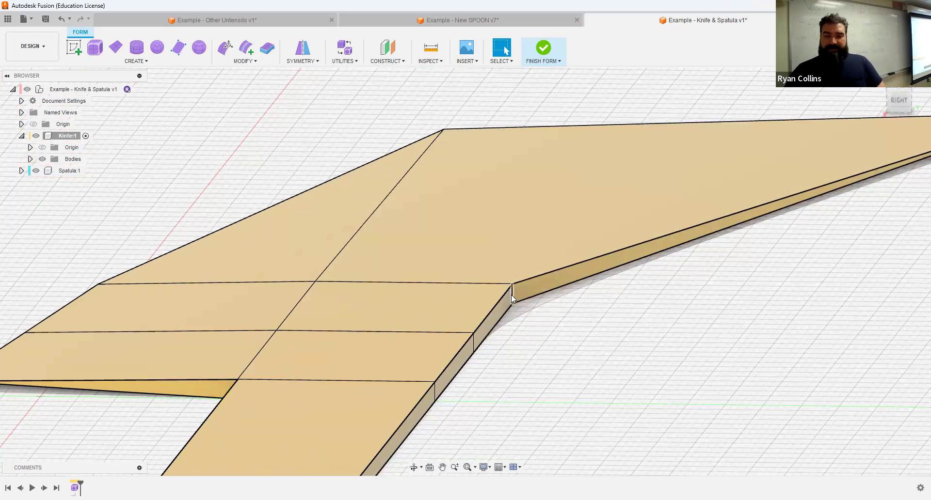
- Delete the short vertical edge at the spine's bend and the side face joining it to open the spine wall
left_click(512, 295)
left_click(553, 327)
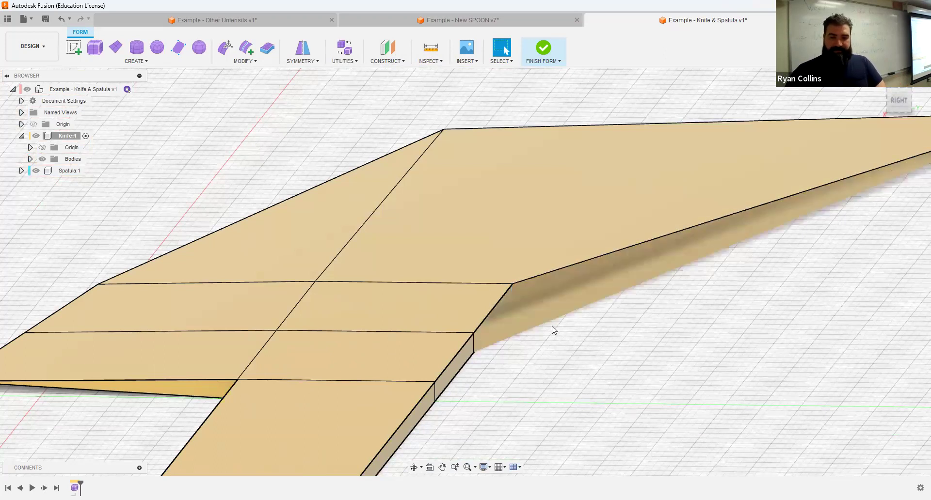
mouse_move(551, 327)
middle_mouse_down("shift")
mouse_move(513, 350)
mouse_move(557, 355)
mouse_move(557, 332)
middle_mouse_up("shift")
middle_click_drag(553, 325, 545, 307, "shift")
left_click(577, 371)
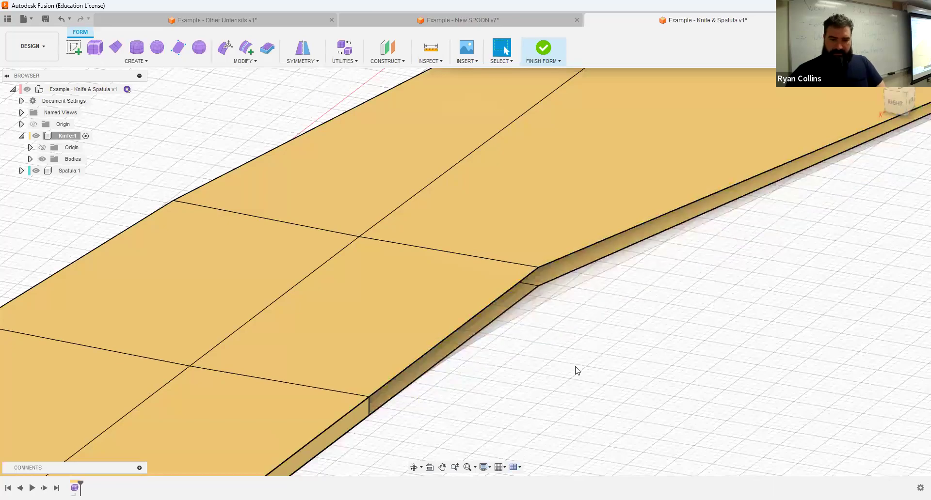
mouse_move(603, 370)
middle_mouse_down("shift")
mouse_move(572, 361)
mouse_move(630, 351)
mouse_move(601, 348)
mouse_move(601, 359)
middle_mouse_up("shift")
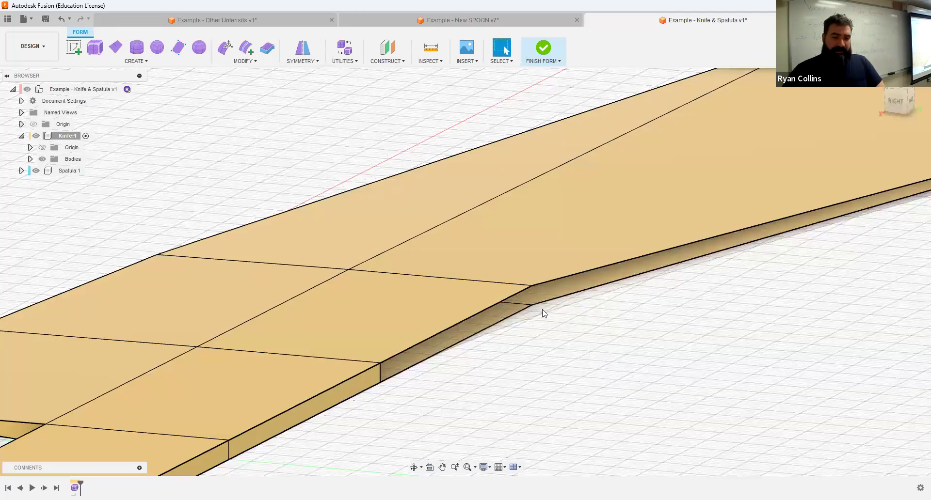
- Fill the hole along the knife's spine in Reduced Star mode with Keep Creases enabled and try to finish the form
left_click(244, 62)
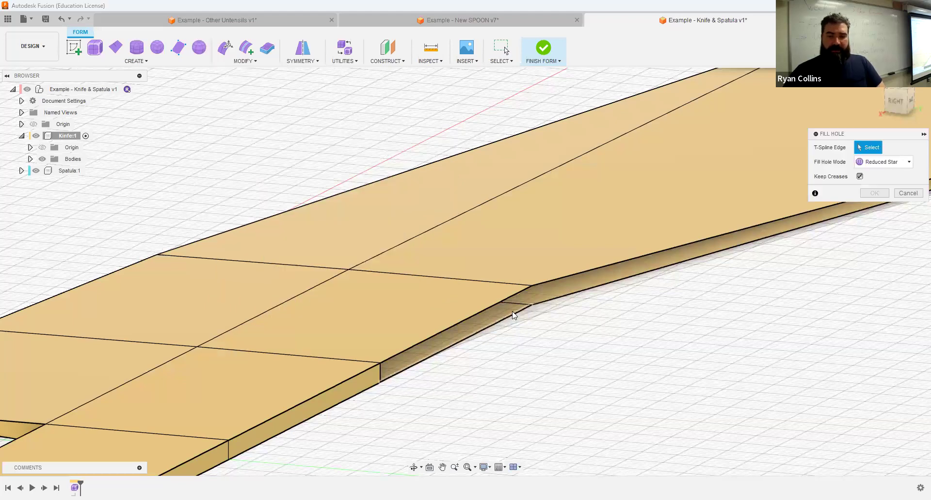
left_click(514, 315)
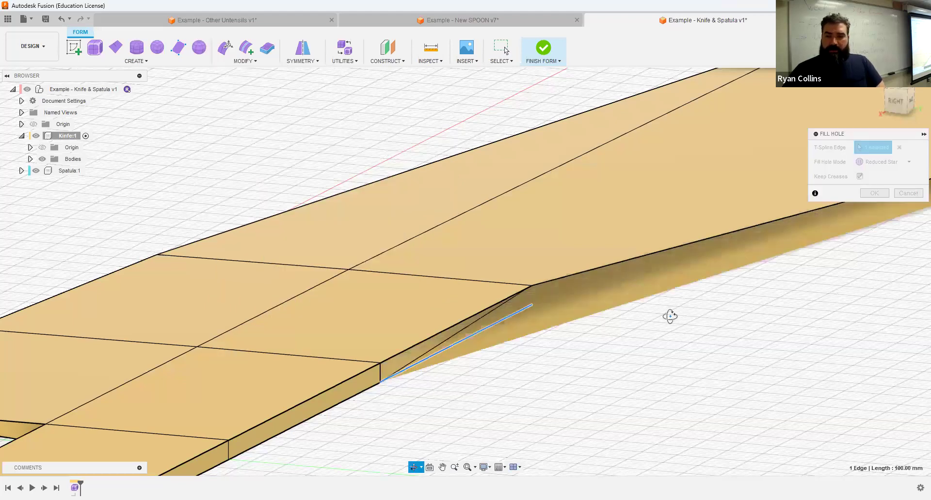
scroll(669, 316, "up", 10)
left_click(874, 193)
left_click(546, 49)
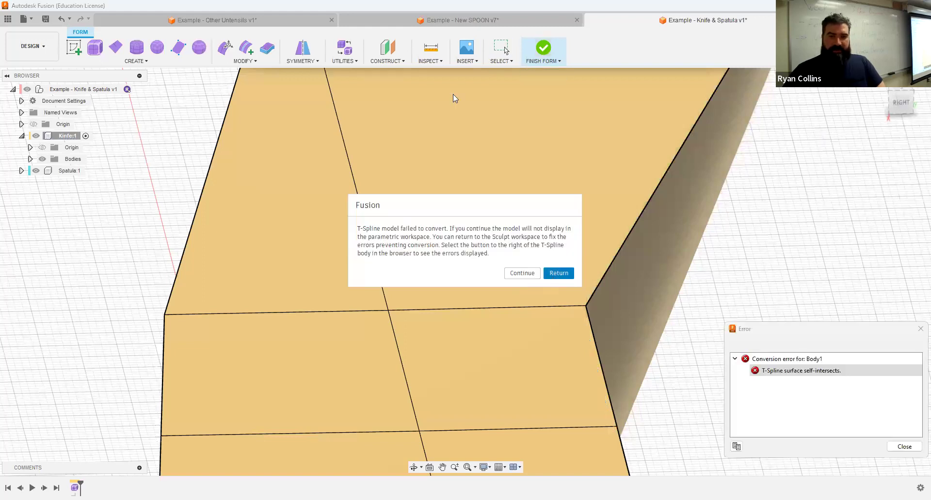
key("Return")
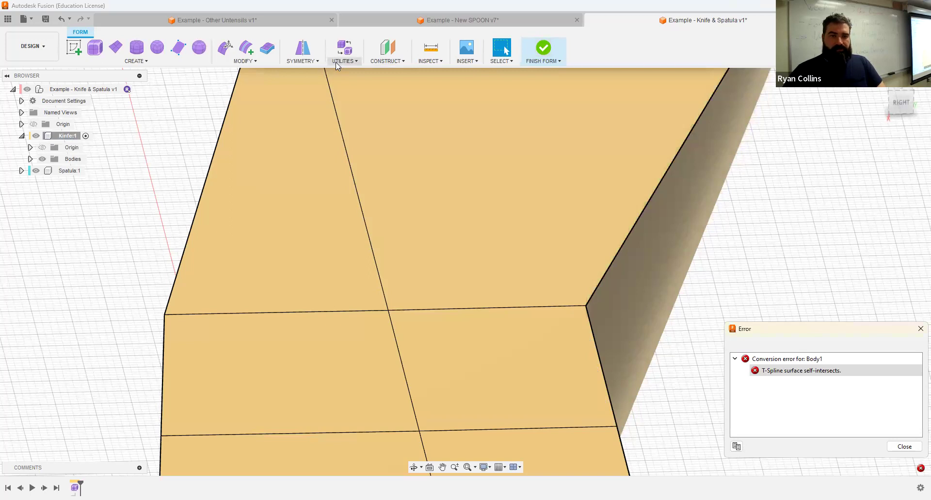
- Open Repair Body on the knife and examine its star point and geometry labels around the spine's bend
left_click(335, 62)
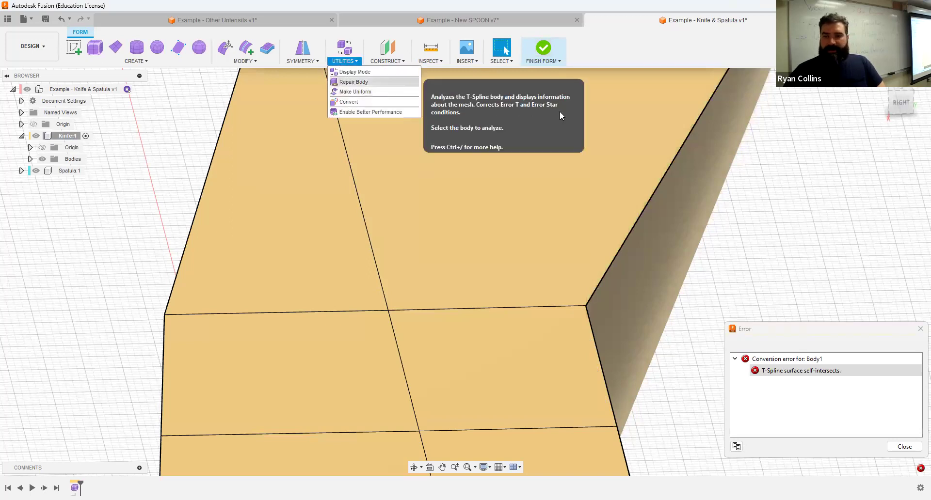
left_click(354, 81)
scroll(718, 296, "down", 5)
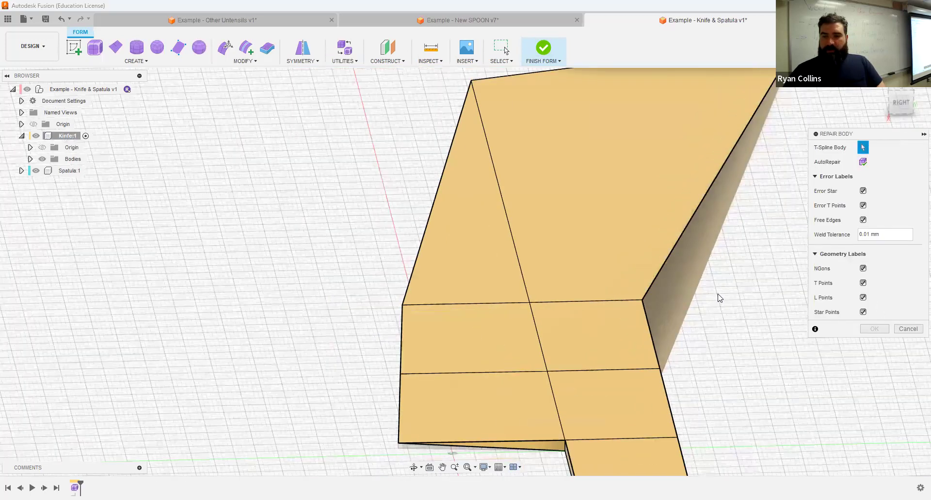
middle_click_drag(770, 211, 492, 387)
left_click(636, 250)
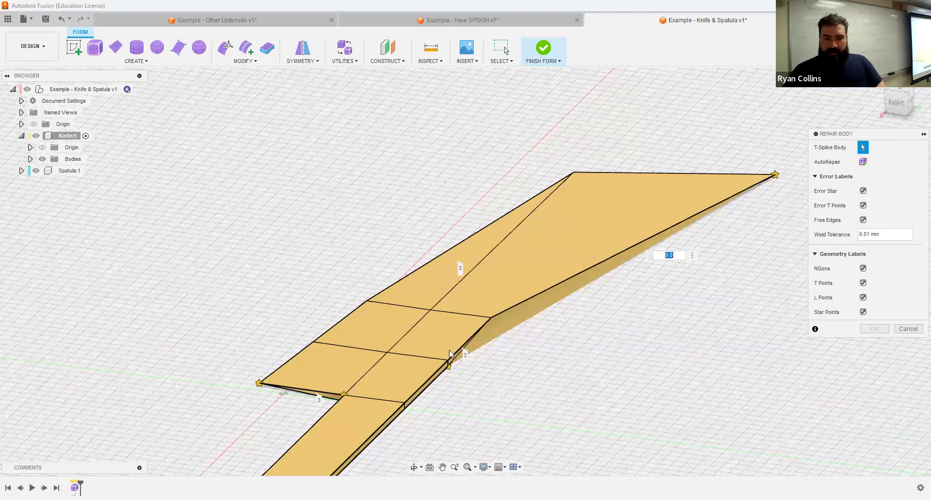
scroll(449, 351, "up", 6)
middle_click_drag(530, 341, 516, 326, "shift")
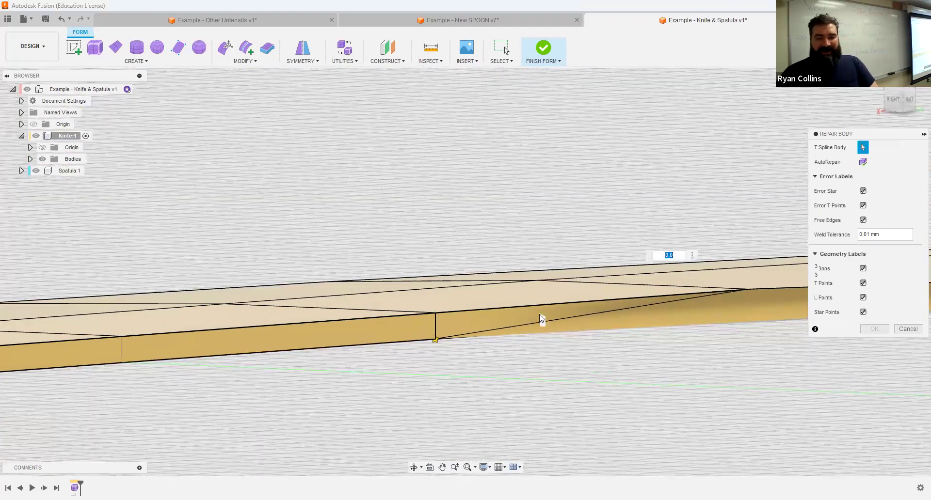
- Run AutoRepair on the knife body, set the weld tolerance to 1 mm and accept the repair
left_click(862, 163)
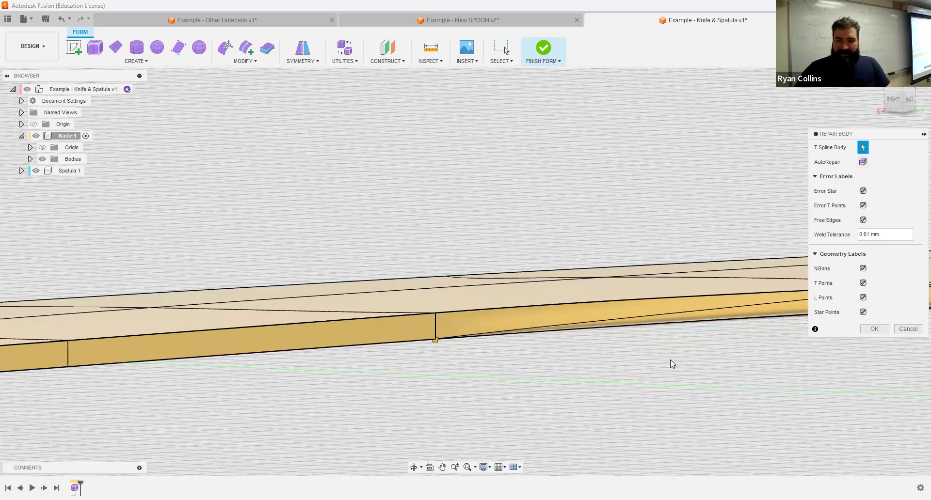
scroll(670, 359, "down", 3)
middle_click_drag(562, 352, 524, 343)
scroll(517, 360, "up", 3)
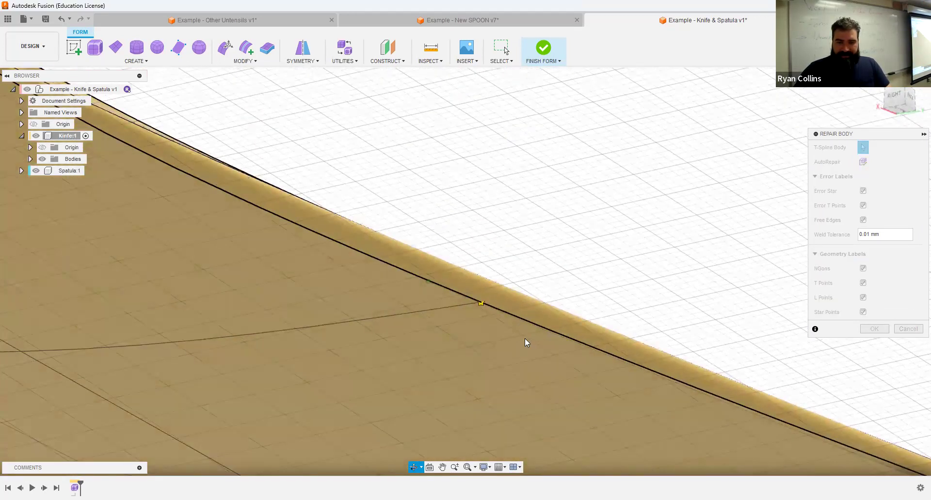
left_click(479, 302)
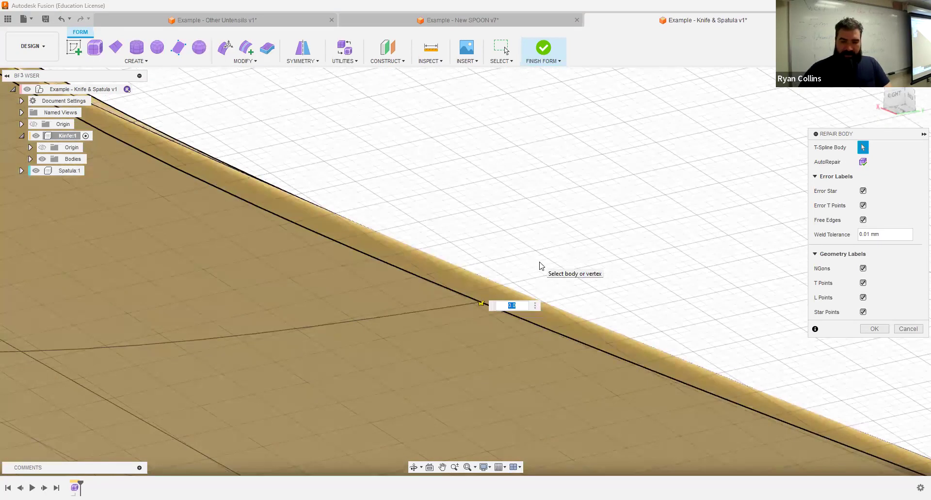
type("1")
key("Return")
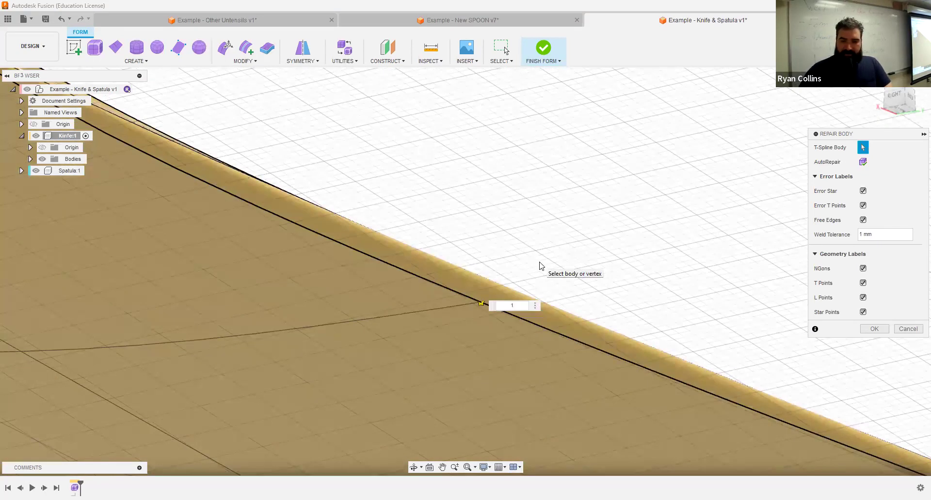
left_click(873, 331)
scroll(562, 243, "down", 5)
middle_click_drag(472, 292, 552, 326)
middle_click_drag(417, 309, 601, 228, "shift")
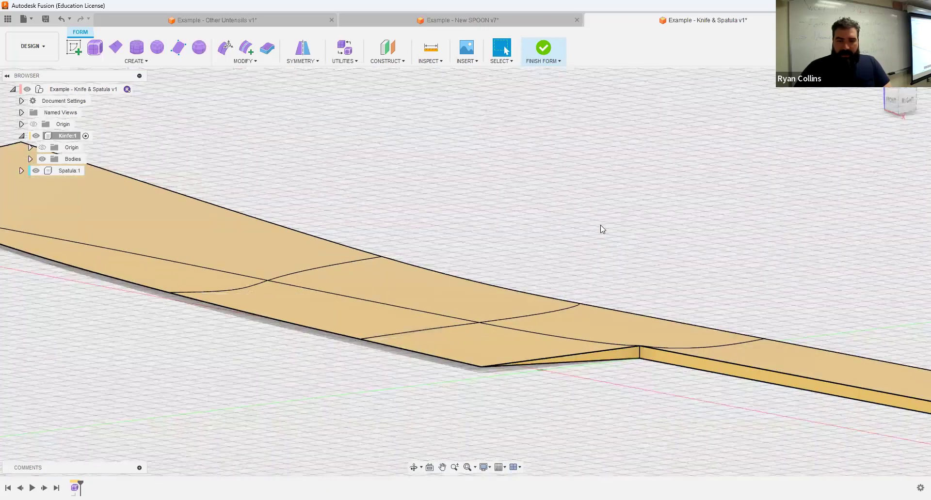
left_click(249, 63)
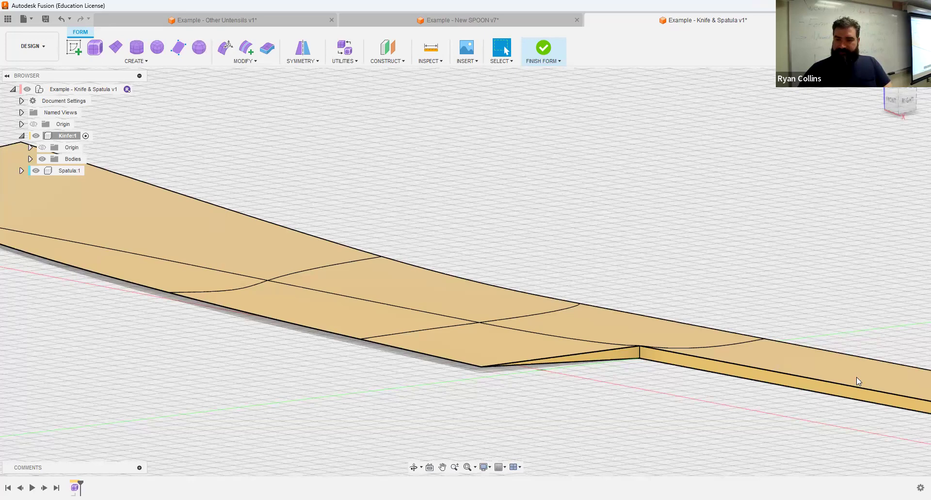
- Examine the knife form around the notch between blade and handle, including the overlapping geometry at its inner corner
middle_click_drag(856, 377, 524, 334, "shift")
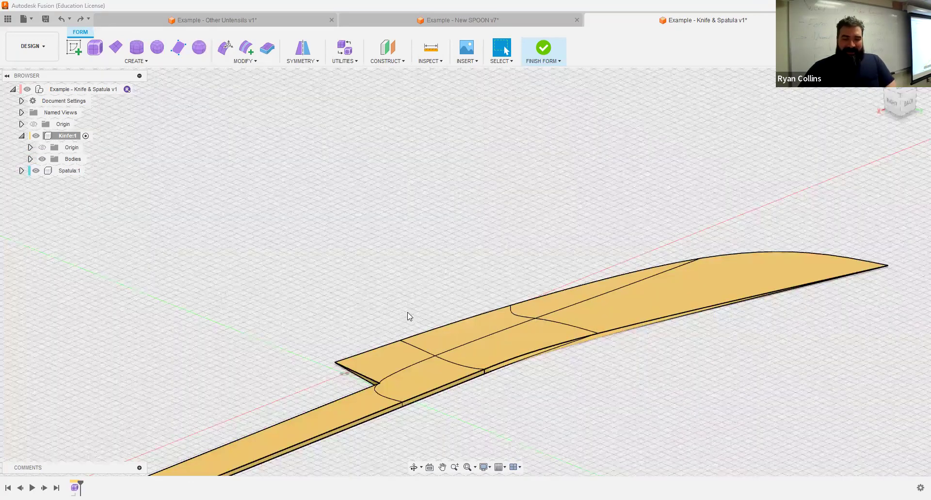
scroll(413, 306, "down", 1)
scroll(401, 251, "up", 5)
middle_click_drag(584, 310, 478, 270, "shift")
scroll(478, 270, "down", 2)
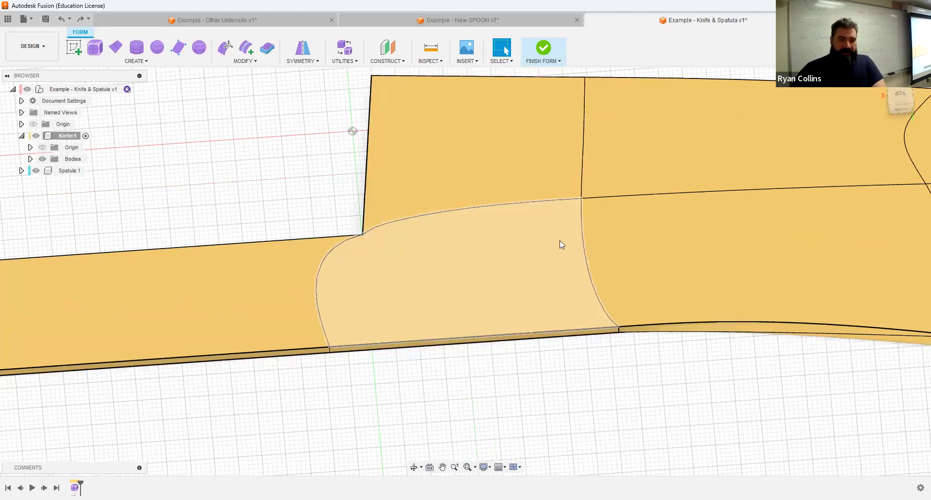
scroll(359, 234, "up", 5)
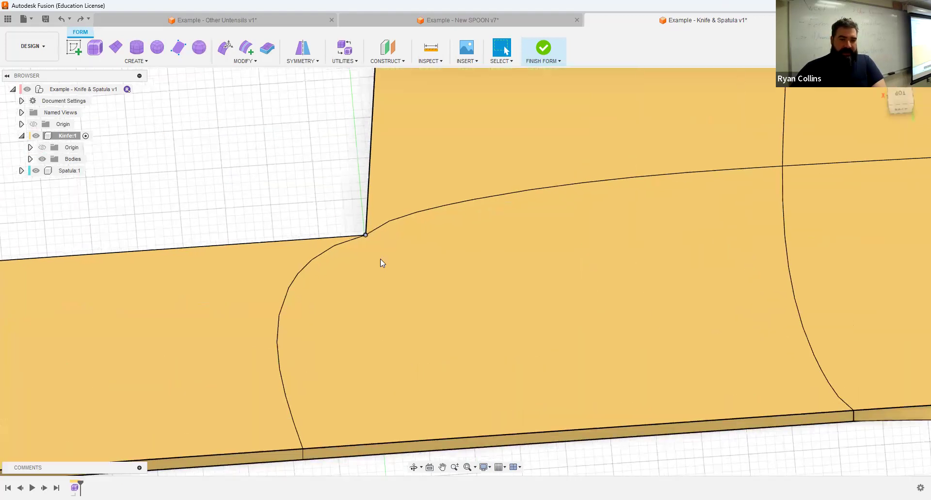
middle_click_drag(402, 261, 488, 239, "shift")
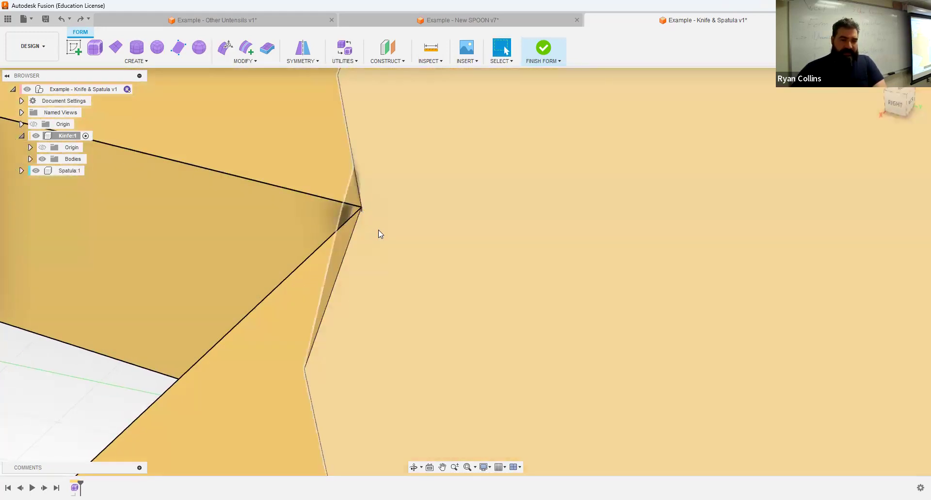
left_click(378, 231)
middle_click_drag(370, 295, 253, 314, "shift")
scroll(278, 295, "up", 5)
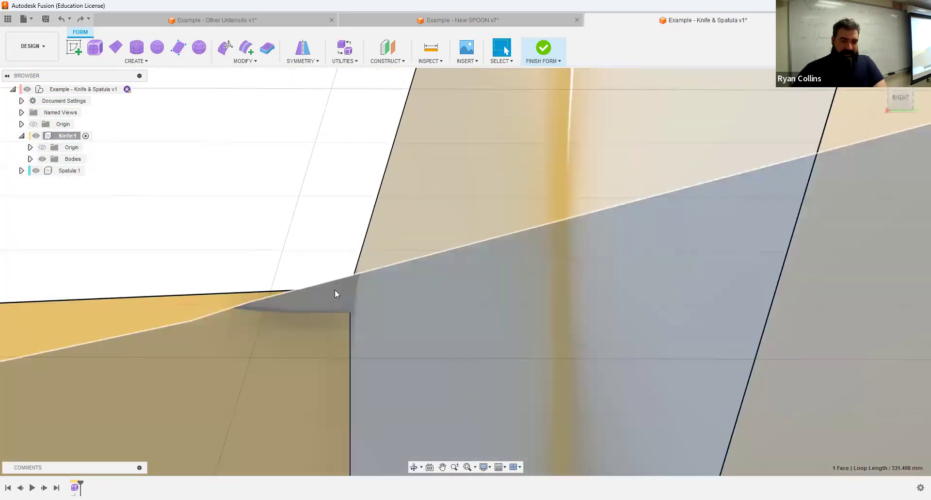
scroll(352, 314, "down", 5)
middle_click_drag(395, 268, 427, 214, "shift")
scroll(405, 245, "down", 7)
scroll(427, 213, "down", 1)
middle_click_drag(603, 111, 528, 296)
left_click(645, 184)
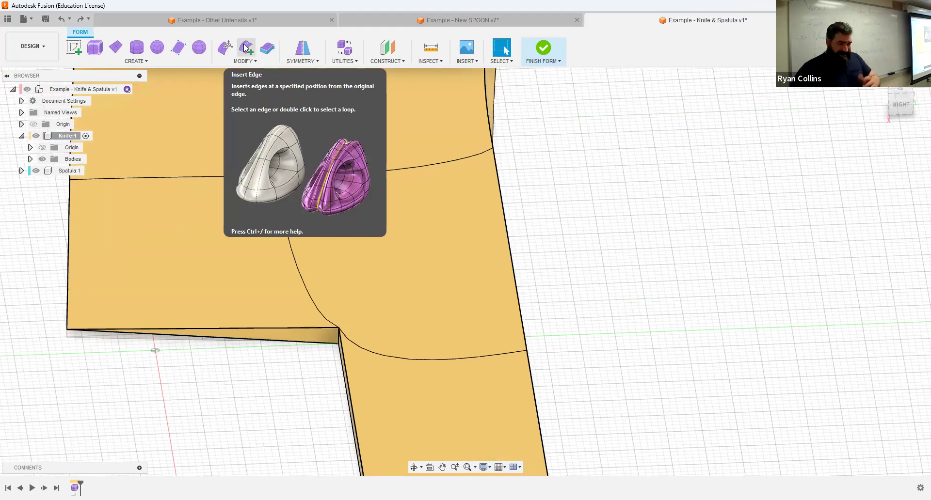
- Insert a single edge in Simple mode at location 0.50 between the crosswise edge and the notch corner on the knife
left_click(244, 47)
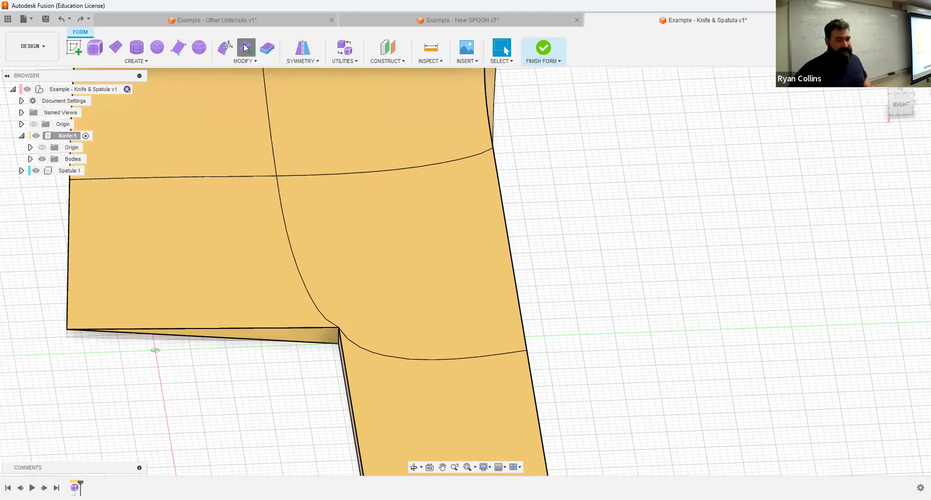
left_click(398, 172)
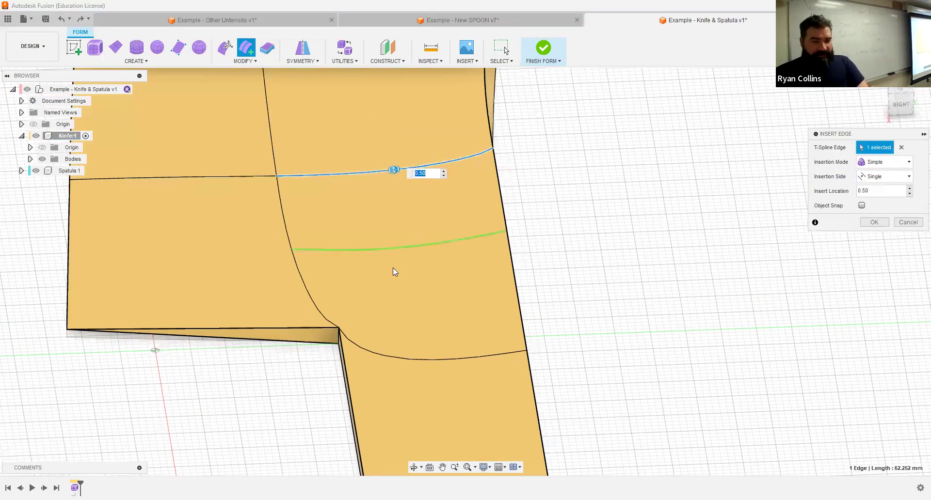
middle_click_drag(454, 295, 378, 425, "shift")
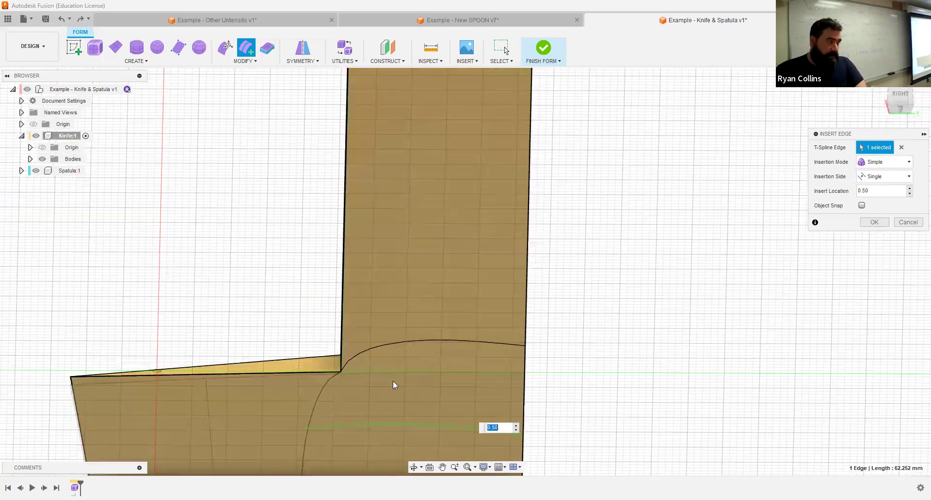
middle_click_drag(366, 387, 399, 297)
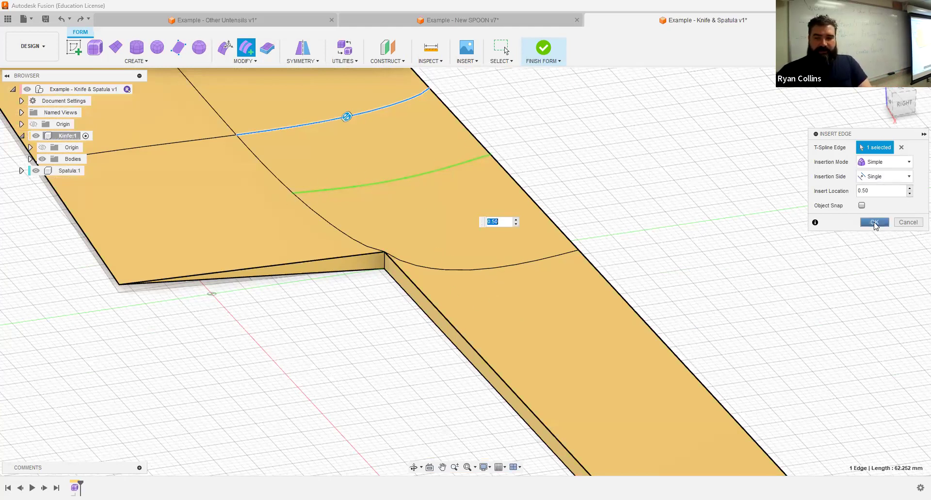
left_click(875, 223)
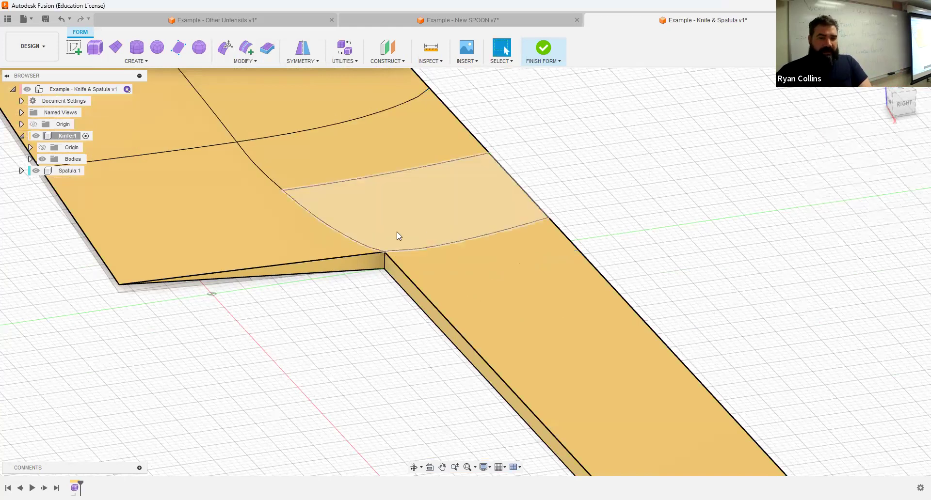
- Check the reshaped edges at the notch corner and finish the form to convert the knife to a body
scroll(397, 251, "up", 5)
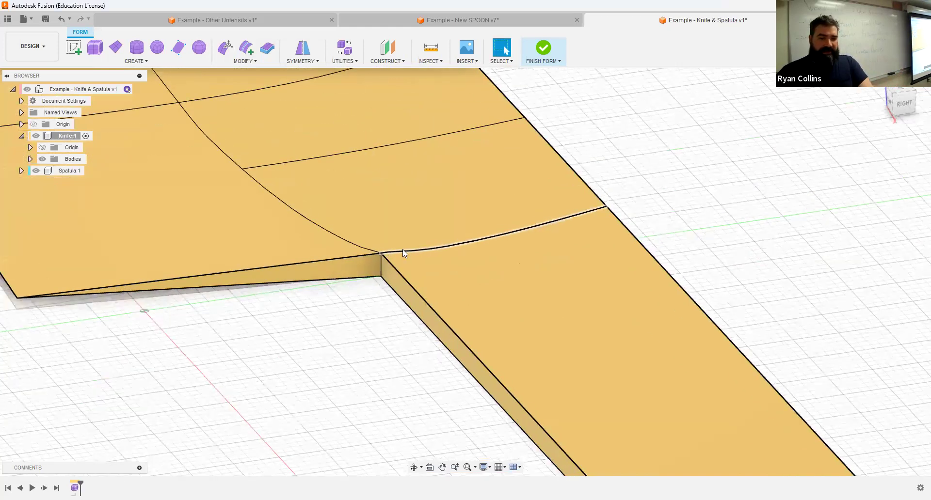
mouse_move(417, 270)
middle_mouse_down("shift")
mouse_move(428, 233)
mouse_move(430, 270)
mouse_move(420, 273)
middle_mouse_up("shift")
scroll(422, 270, "down", 7)
middle_click_drag(502, 136, 551, 167)
left_click(543, 49)
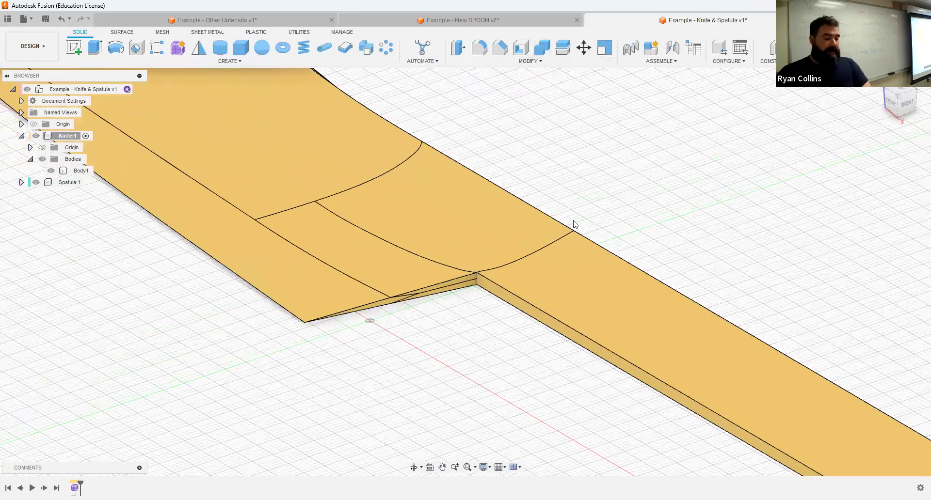
- Inspect the converted knife body around the notch and turn off component color cycling
middle_click_drag(574, 225, 518, 300, "shift")
scroll(520, 297, "up", 5)
middle_click_drag(727, 263, 460, 279)
middle_click_drag(544, 224, 538, 271, "shift")
scroll(549, 185, "down", 5)
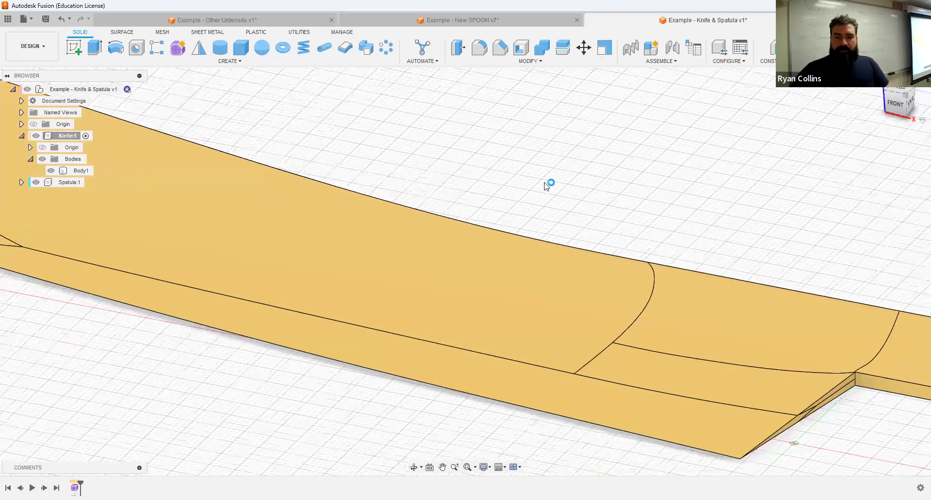
scroll(509, 202, "down", 3)
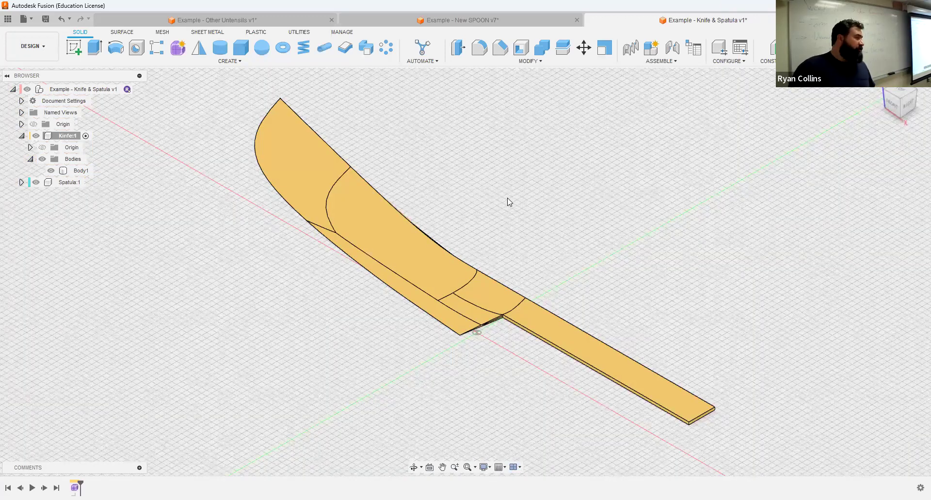
key("shift+n")
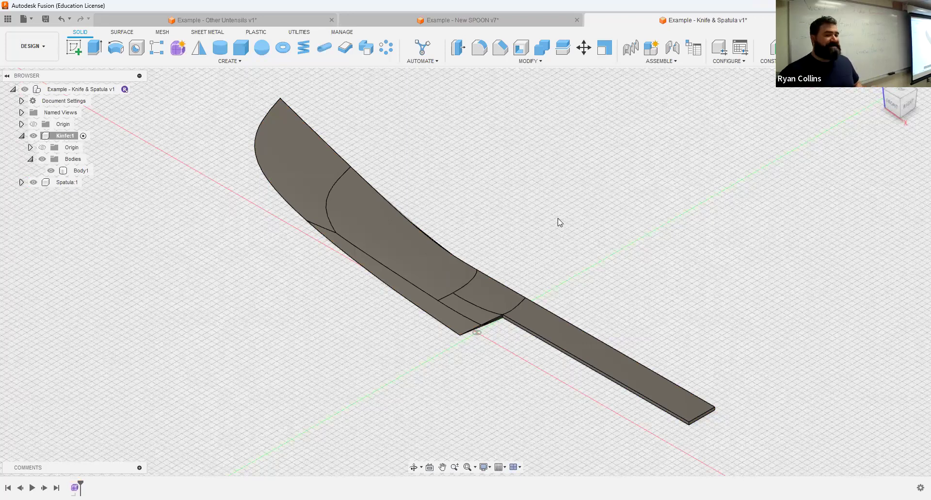
- Start a new form in the knife component, show the origin planes and view the handle from the top
left_click(179, 52)
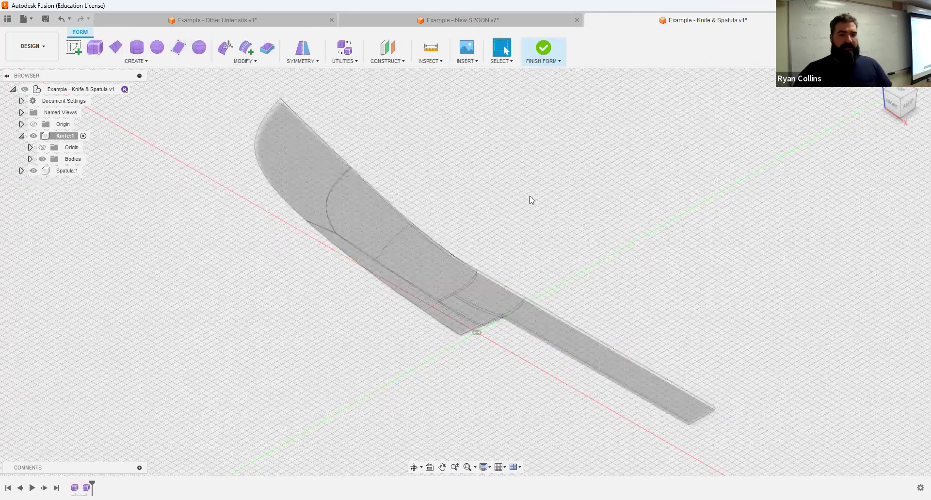
left_click(33, 125)
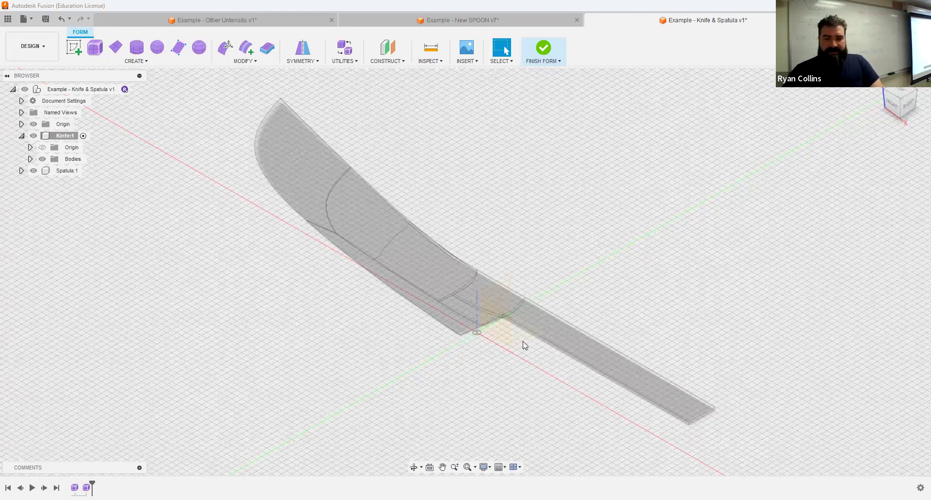
left_click(901, 95)
middle_click_drag(394, 189, 179, 181)
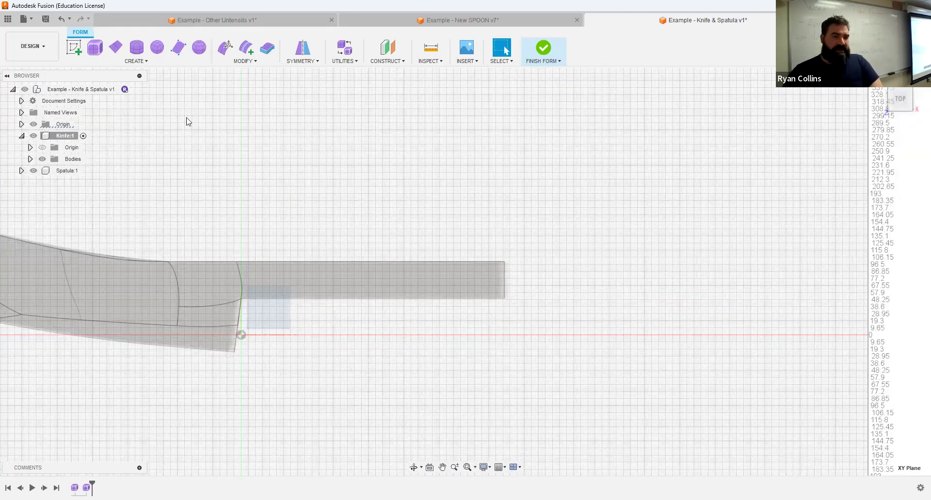
- Draw a two-point form plane about 375 mm by 89 mm over the knife's handle, starting on the green axis
left_click(116, 48)
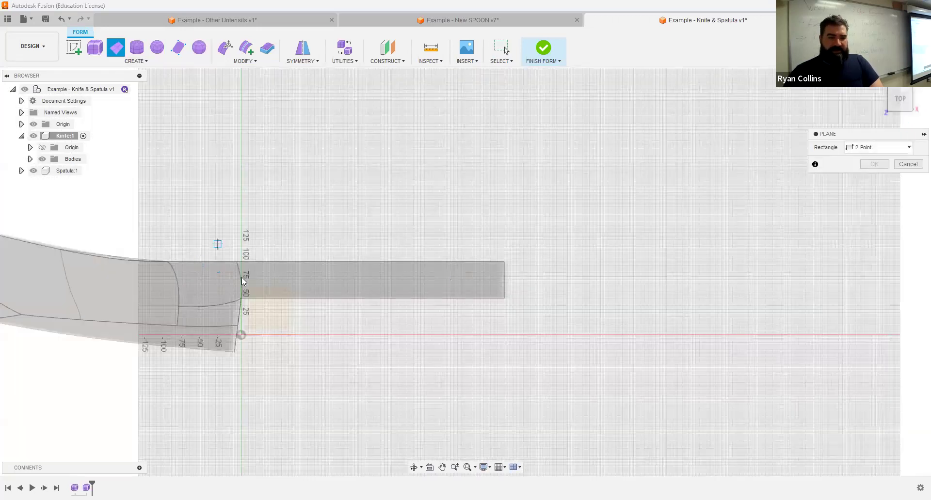
scroll(250, 306, "up", 1)
scroll(247, 305, "up", 5)
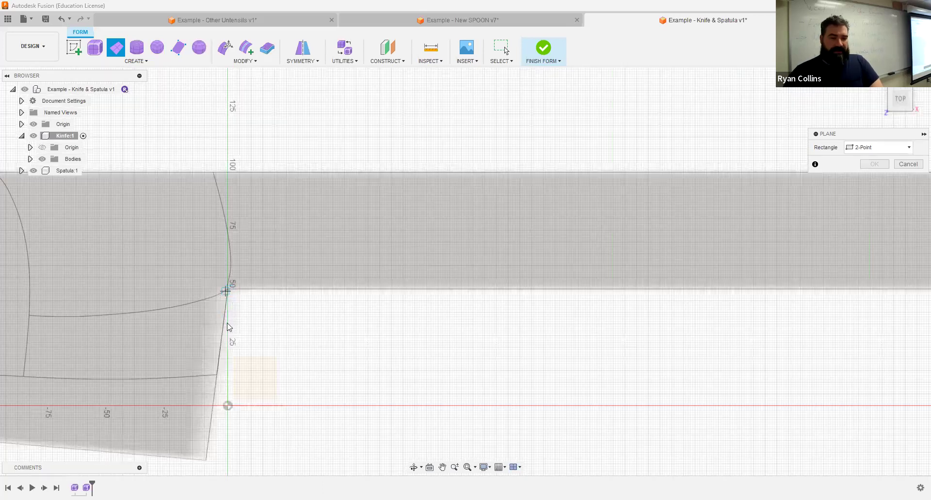
left_click(229, 342)
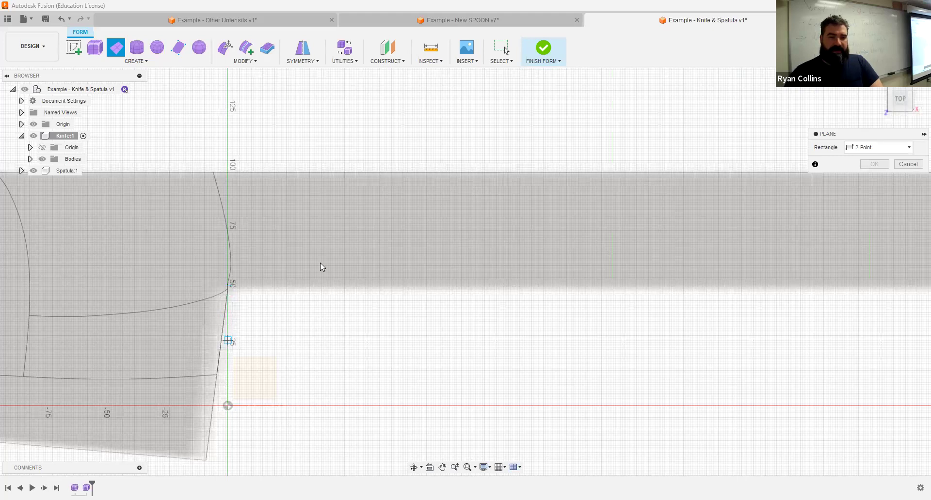
left_click(781, 113)
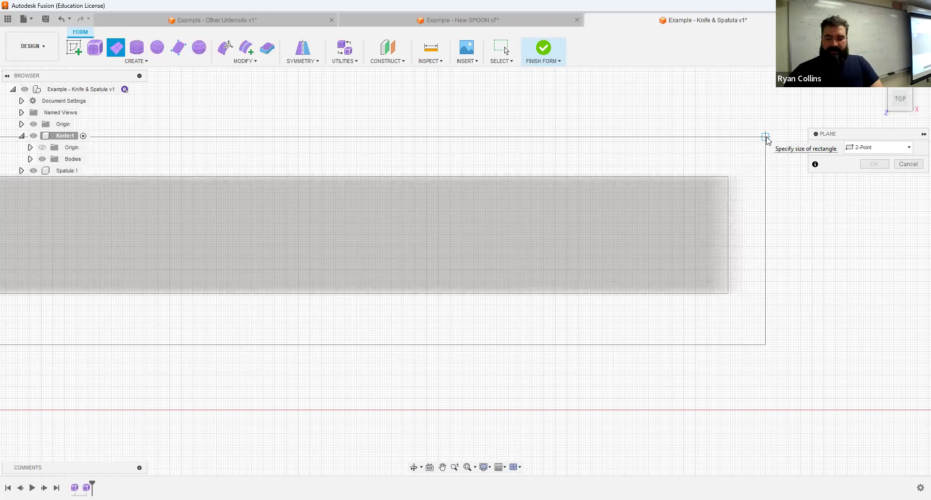
left_click(767, 138)
scroll(378, 311, "down", 3)
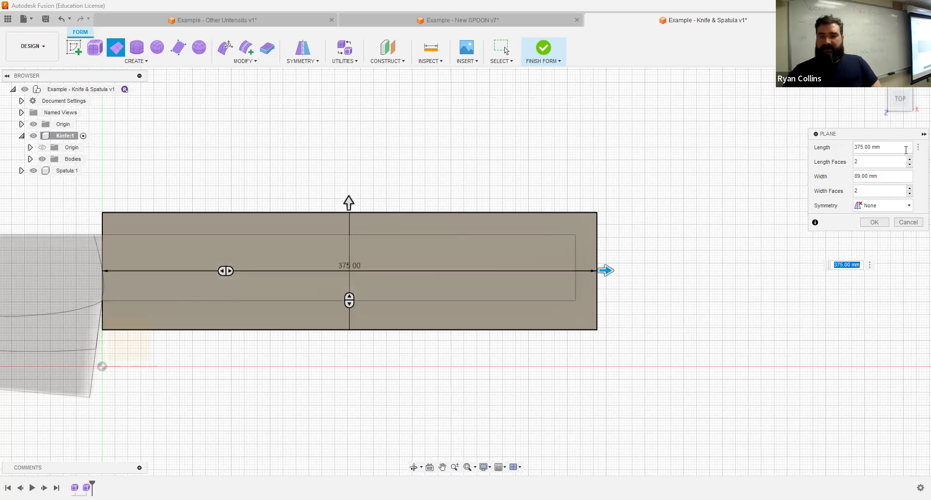
- Divide the handle plane into 5 length faces, reduce its width to 77 mm and accept it
left_click(881, 162)
key("BackSpace")
type("5")
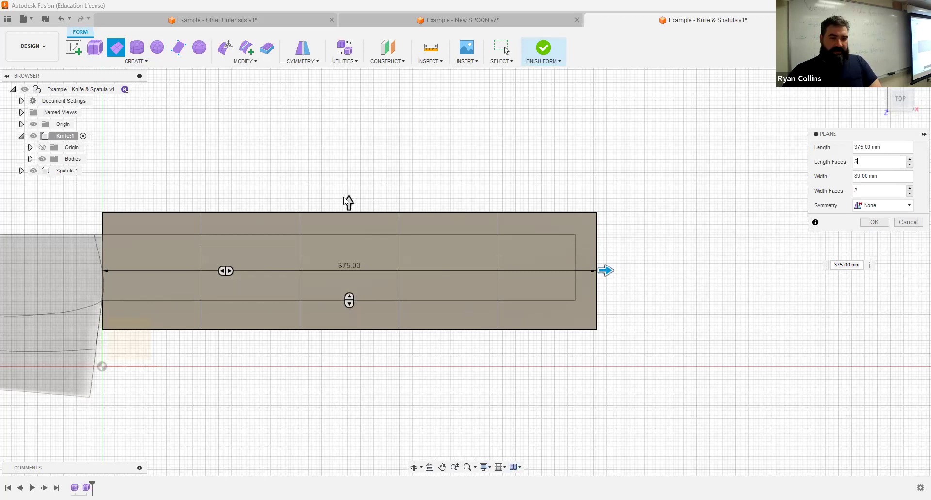
left_click_drag(348, 219, 348, 218)
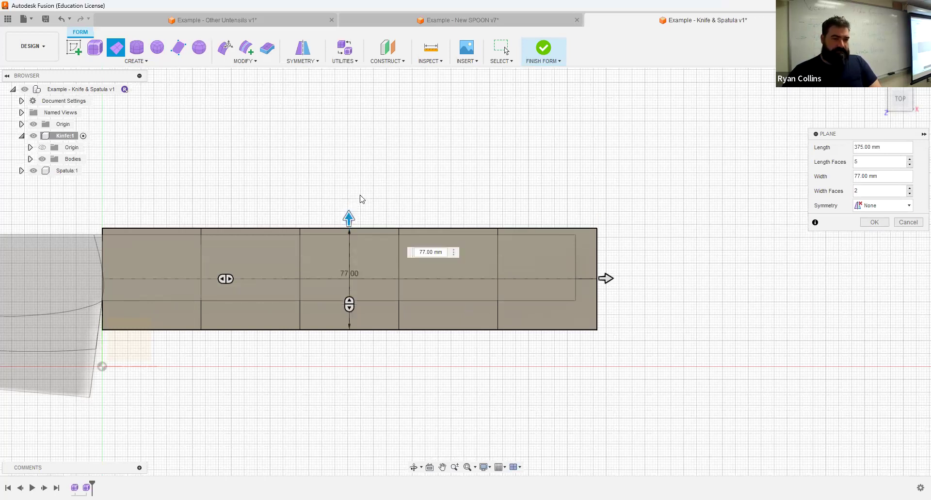
left_click(874, 222)
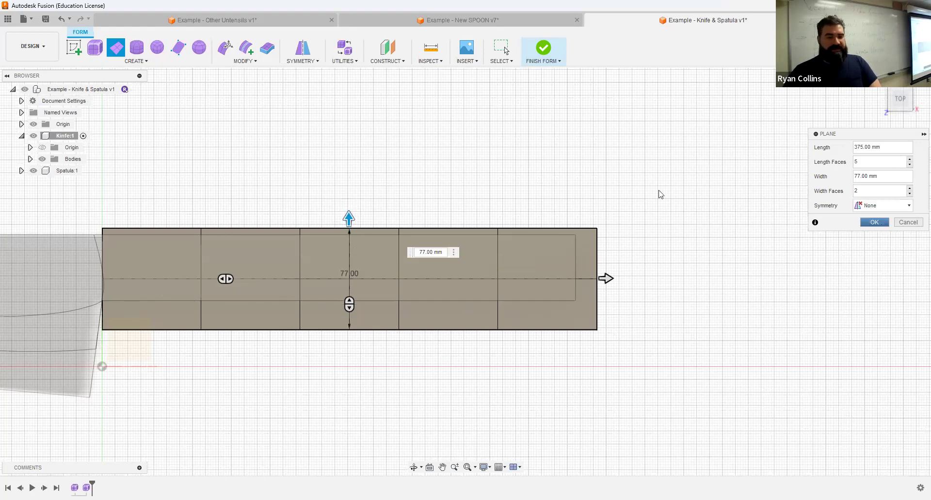
left_click_drag(673, 212, 681, 186)
key("Escape")
- Move the second, fourth and fifth division vertices on the handle plane's edge nearest the red axis 19 mm inward with Edit Form
middle_click_drag(53, 255, 250, 288)
middle_click_drag(391, 290, 595, 165, "shift")
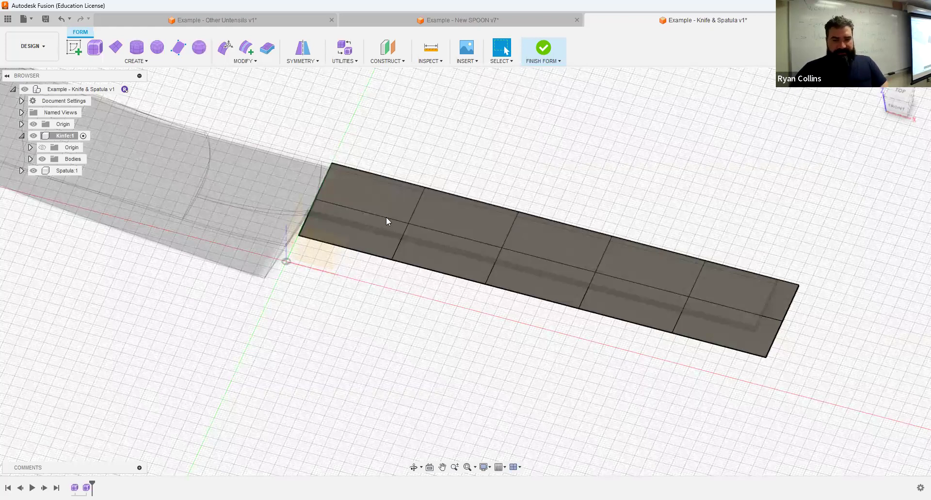
left_click(226, 47)
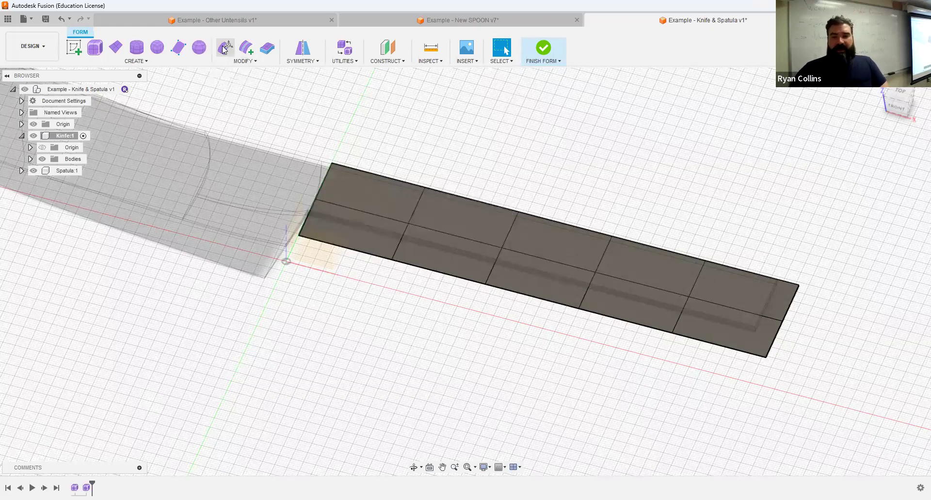
left_click(902, 96)
left_click(868, 192)
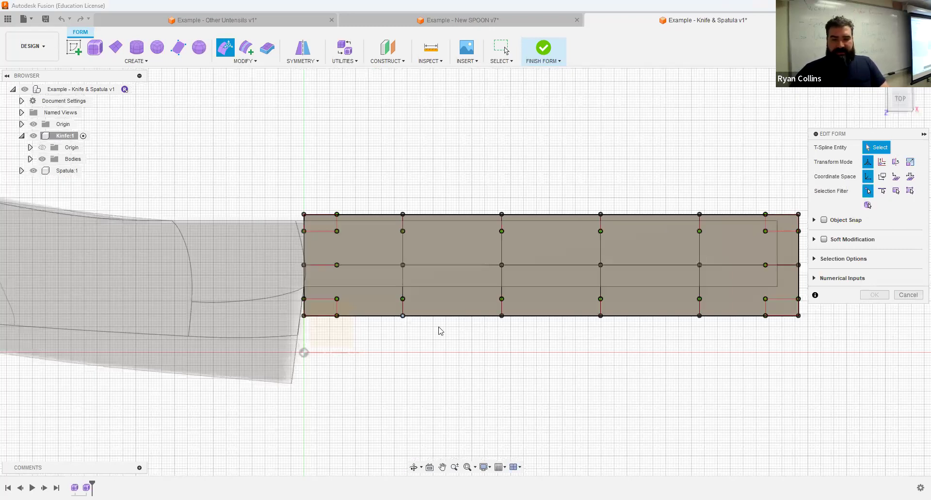
left_click(402, 316)
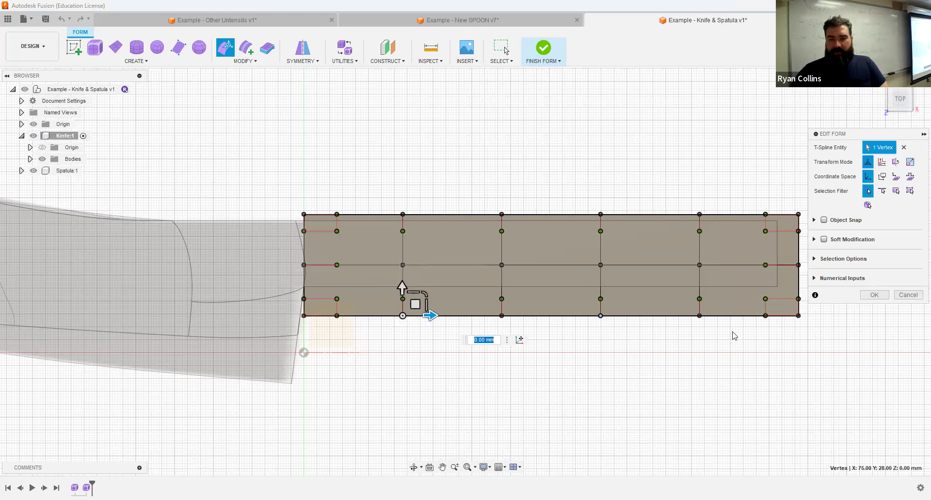
left_click(600, 316, "shift")
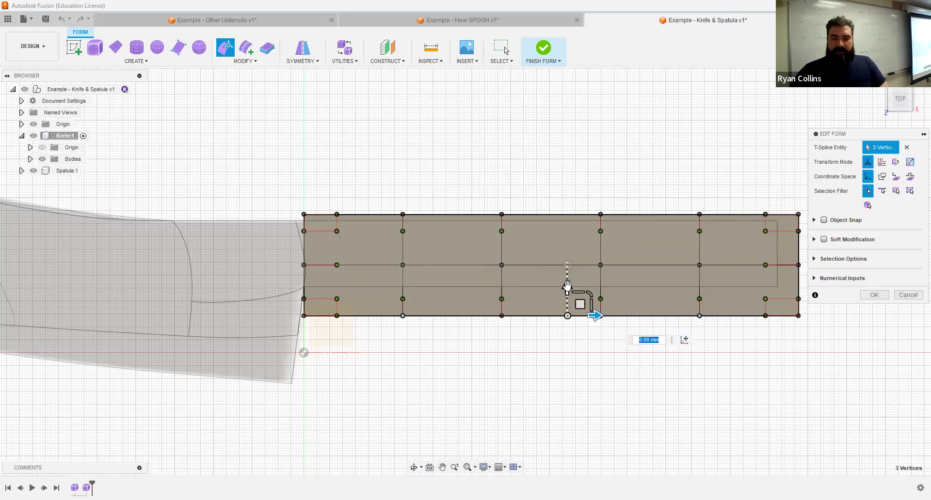
left_click_drag(565, 261, 566, 263)
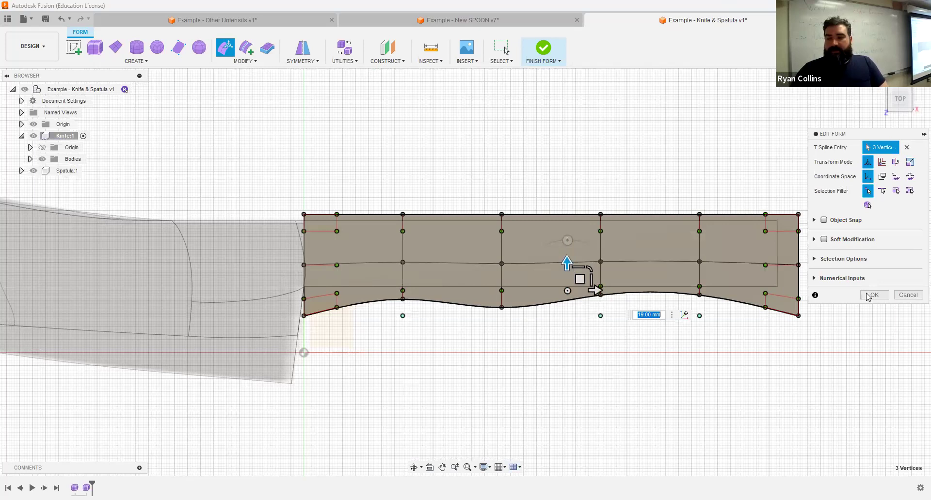
middle_click_drag(853, 305, 651, 318)
key("Return")
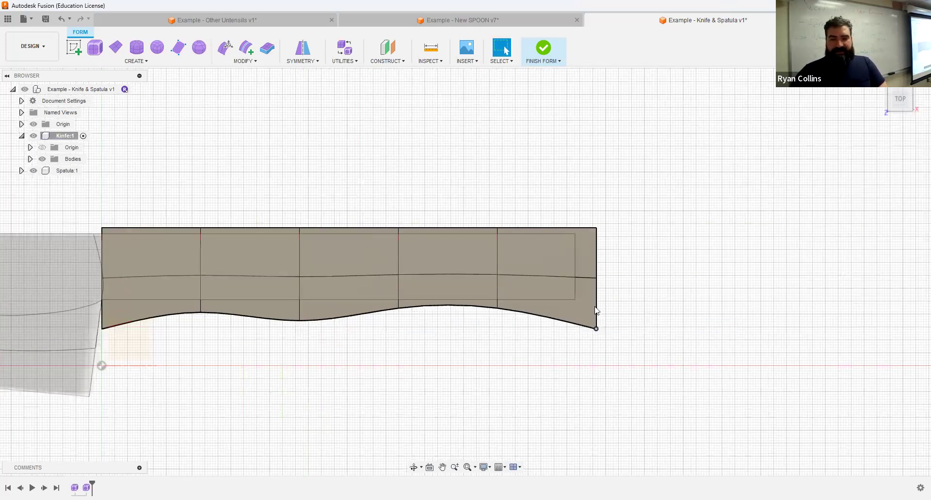
- Insert a simple edge inside the handle plane's butt-end edge, on a single side at location 0.50
left_click(246, 49)
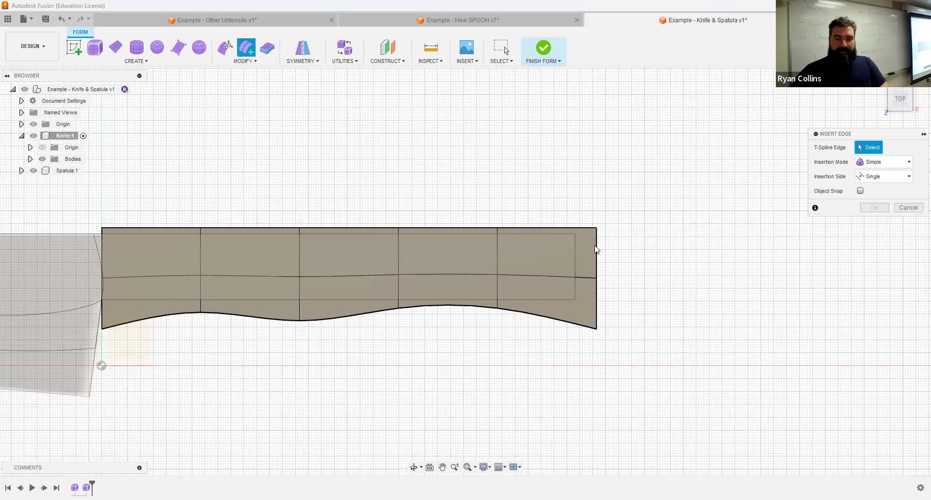
double_click(597, 265)
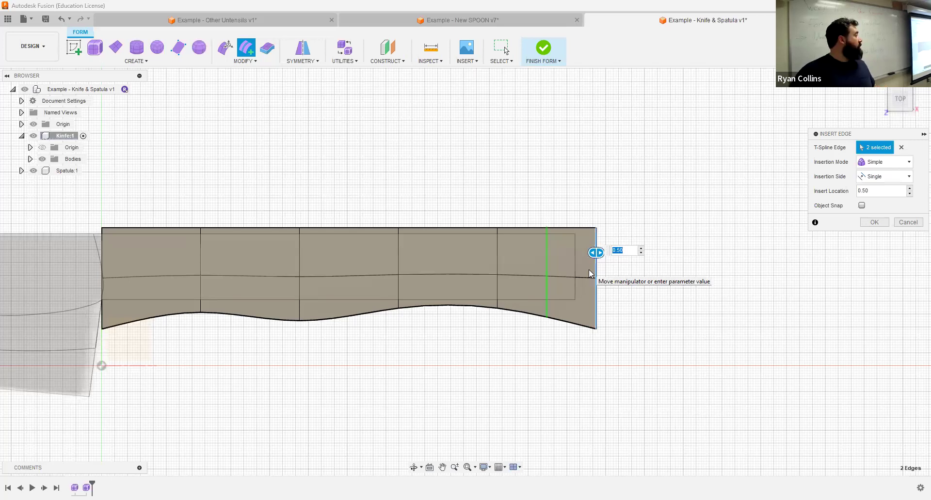
left_click(875, 222)
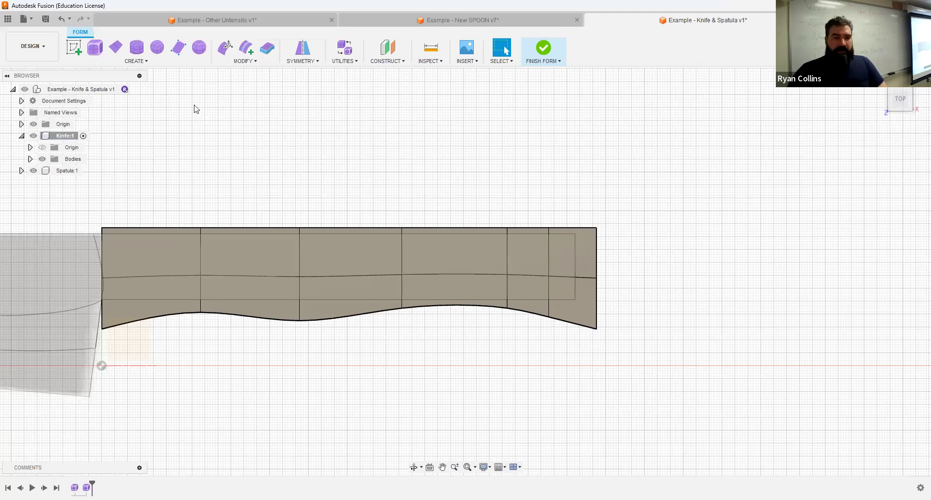
- Round the handle's butt end with Edit Form, moving the wavy-side corner vertex about 14 mm by 19 mm inward and the straight-side corner about 10 mm
left_click(225, 47)
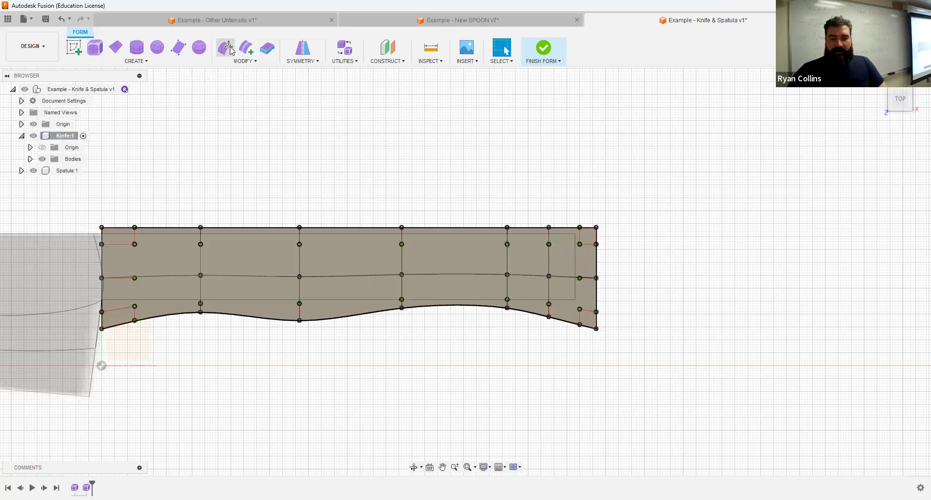
left_click(597, 329)
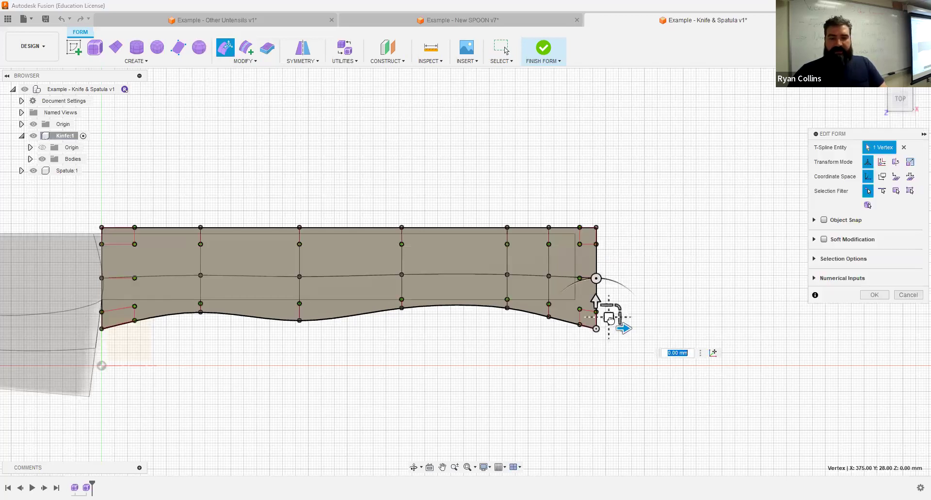
left_click_drag(610, 319, 590, 292)
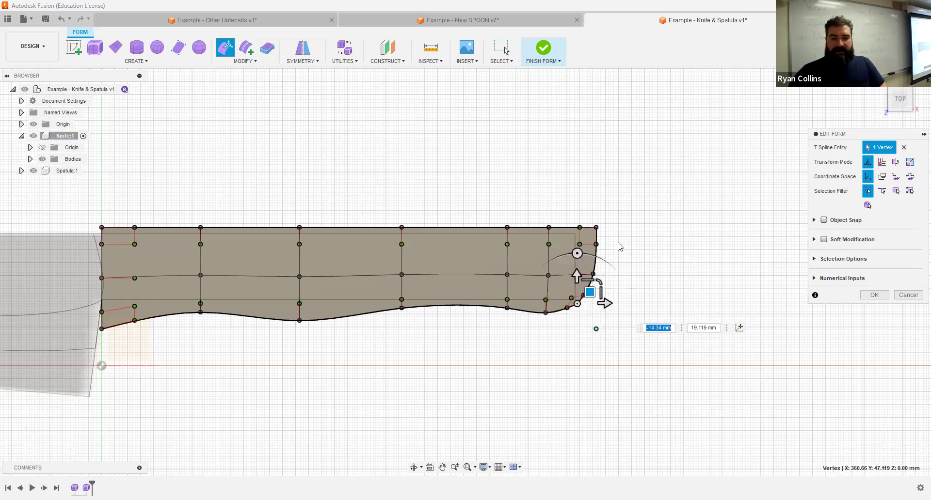
left_click(596, 227)
left_click_drag(609, 214, 596, 214)
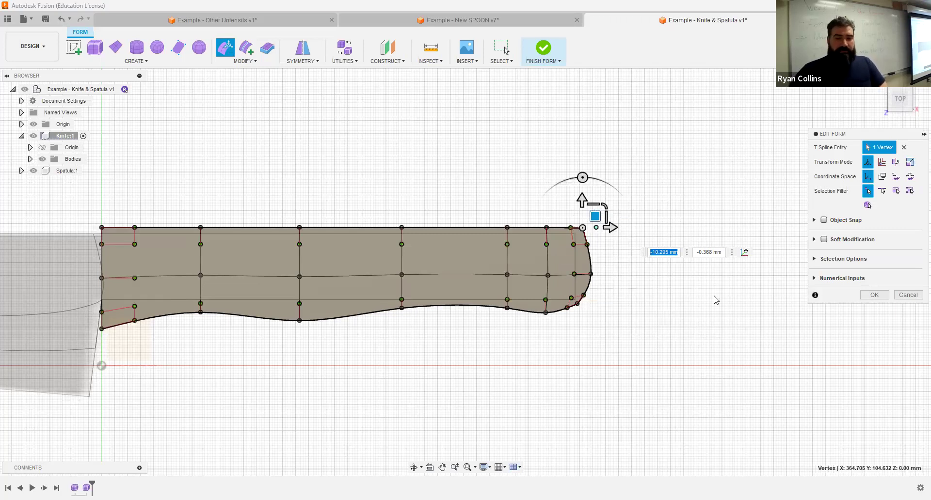
left_click(874, 296)
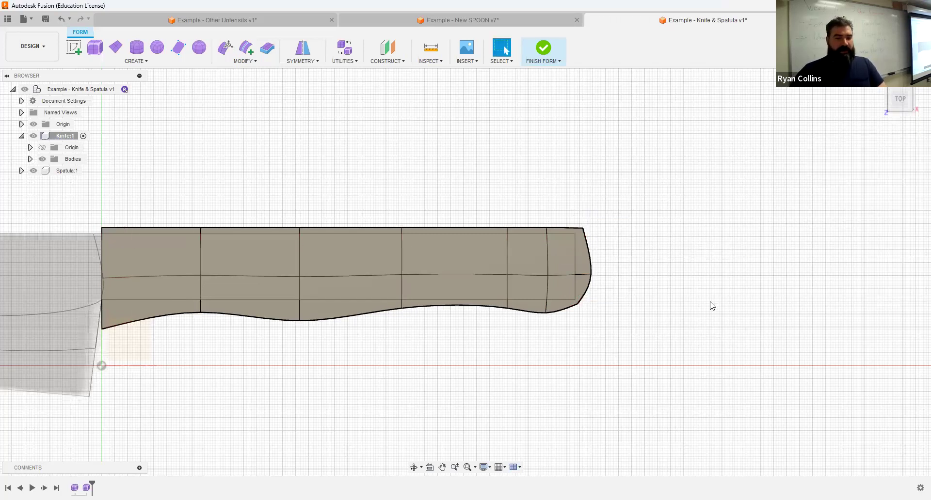
- Try thickening the handle plane by 10 mm with the Soft type and undo it
middle_click_drag(566, 380, 413, 177, "shift")
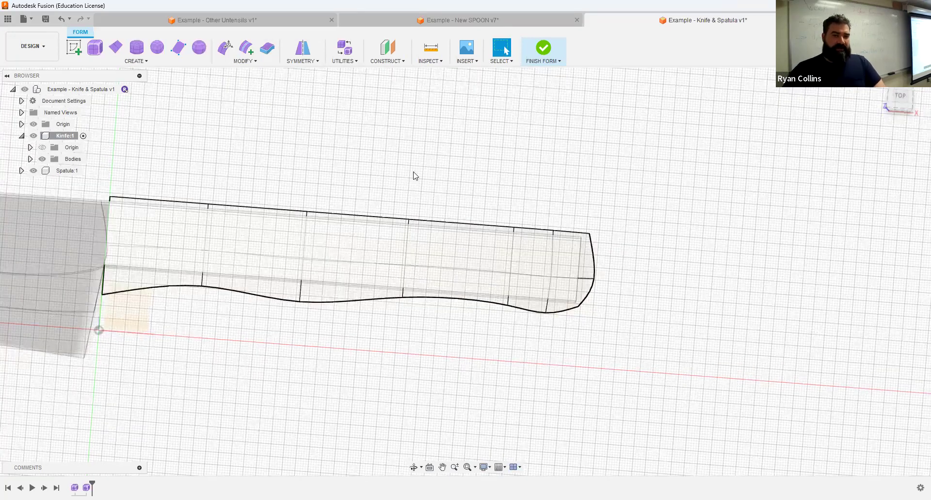
left_click(267, 45)
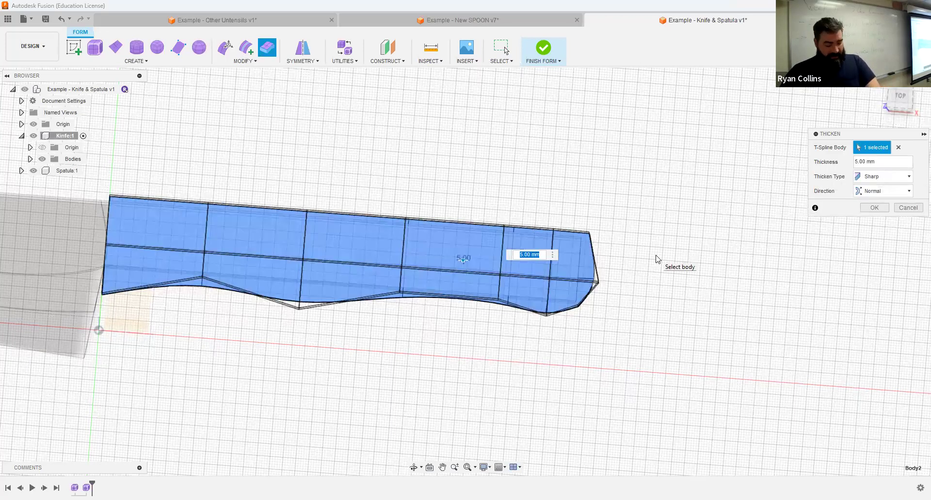
type("10")
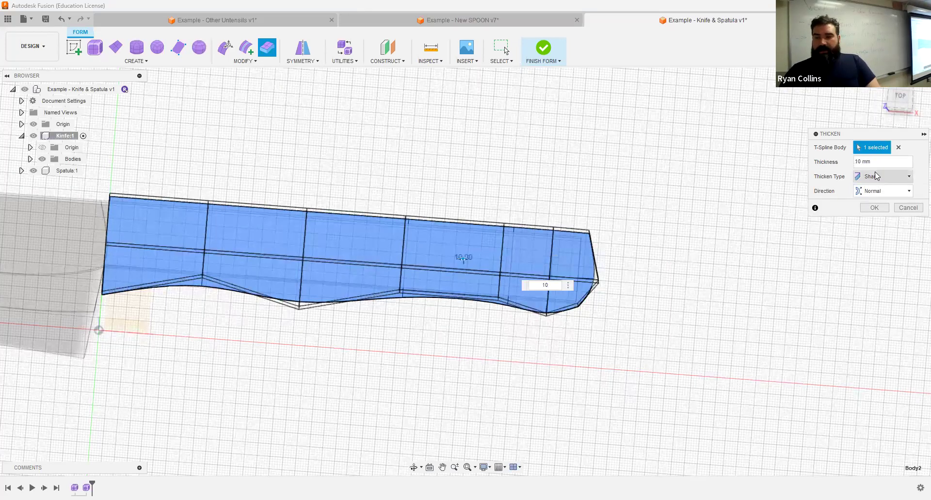
left_click(883, 178)
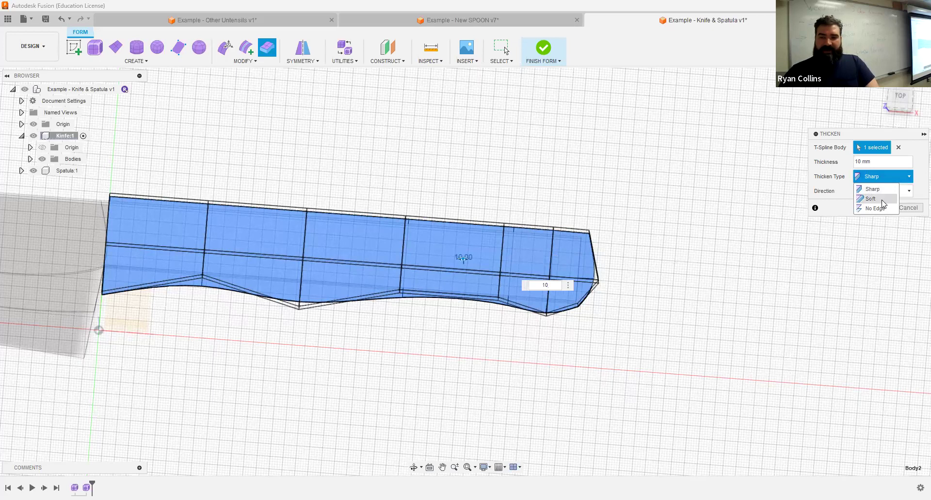
middle_click_drag(706, 329, 672, 283, "shift")
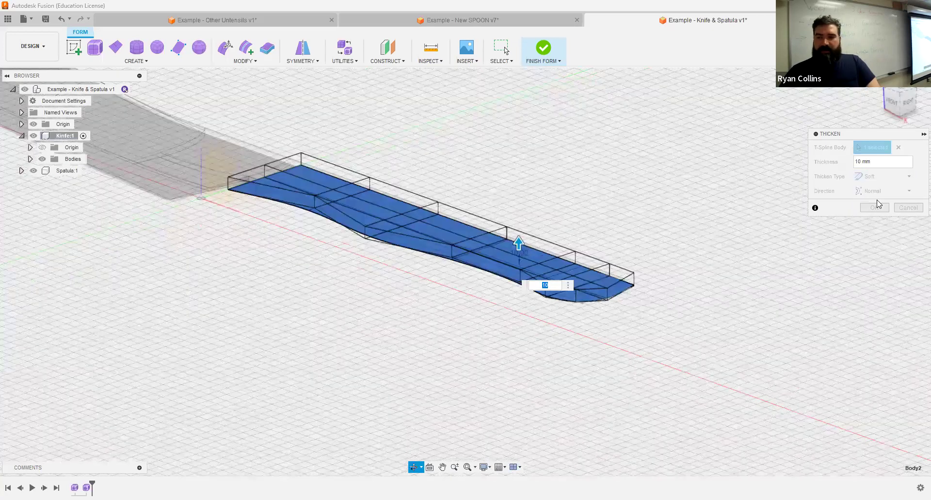
left_click(870, 212)
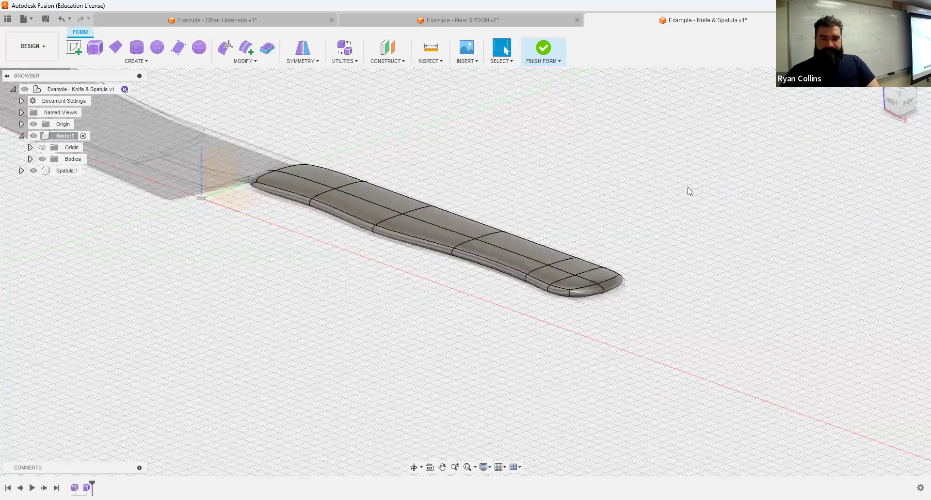
middle_click_drag(500, 301, 520, 308, "shift")
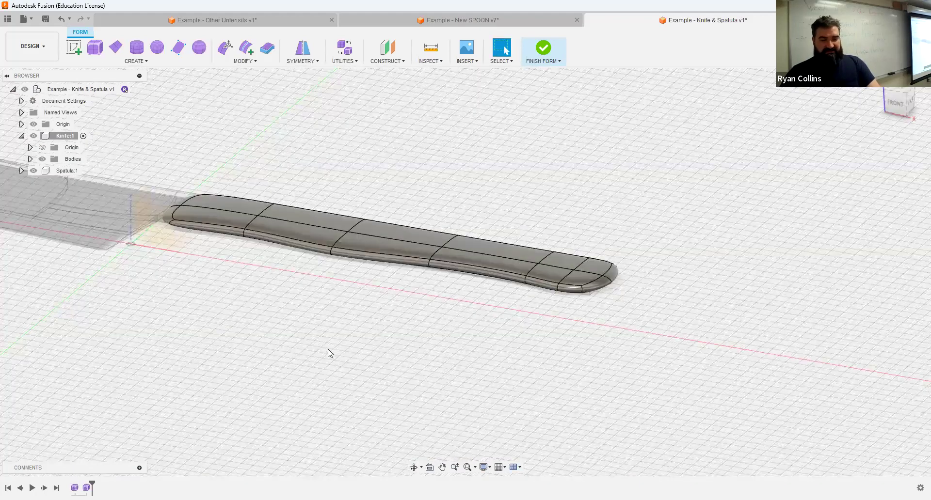
key("ctrl+z")
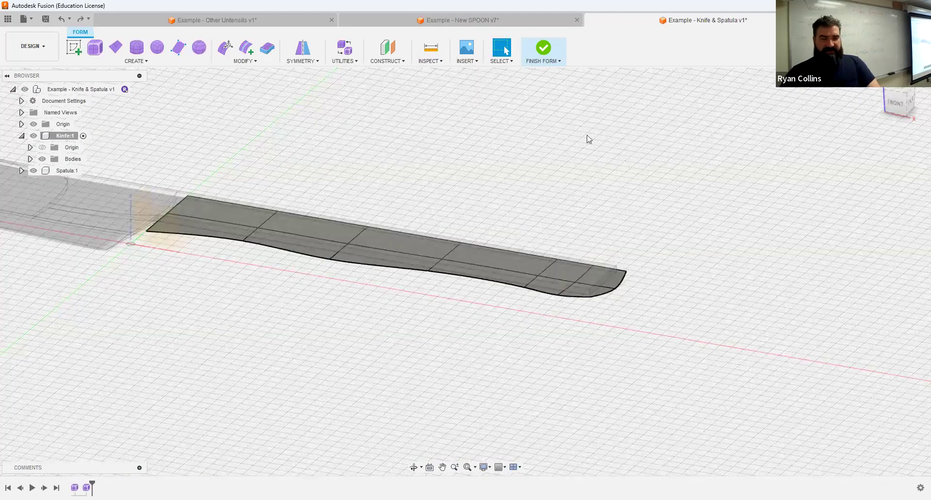
- Thicken the handle plane by 30 mm with the Soft type and Normal direction
left_click(269, 49)
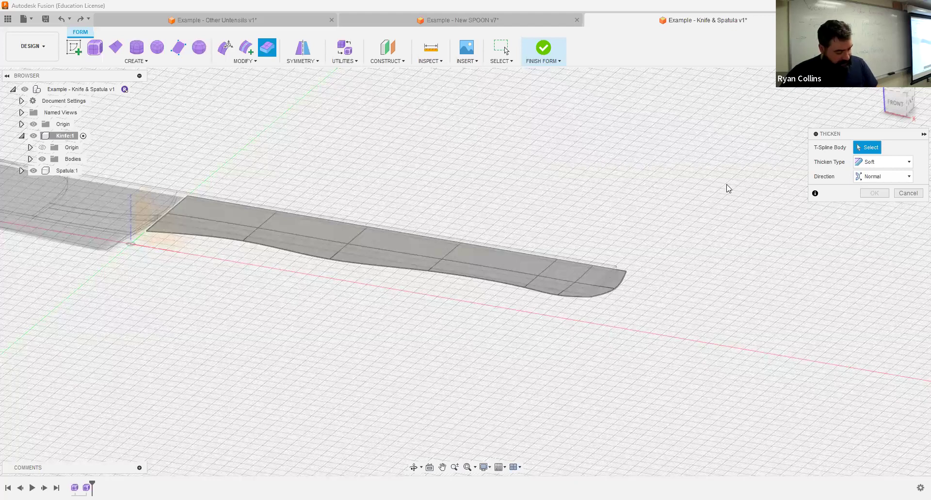
type("30")
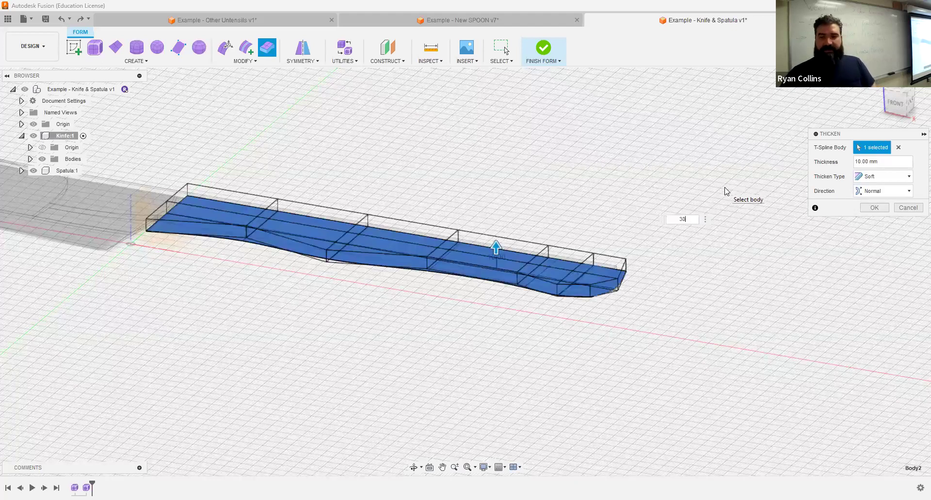
key("Return")
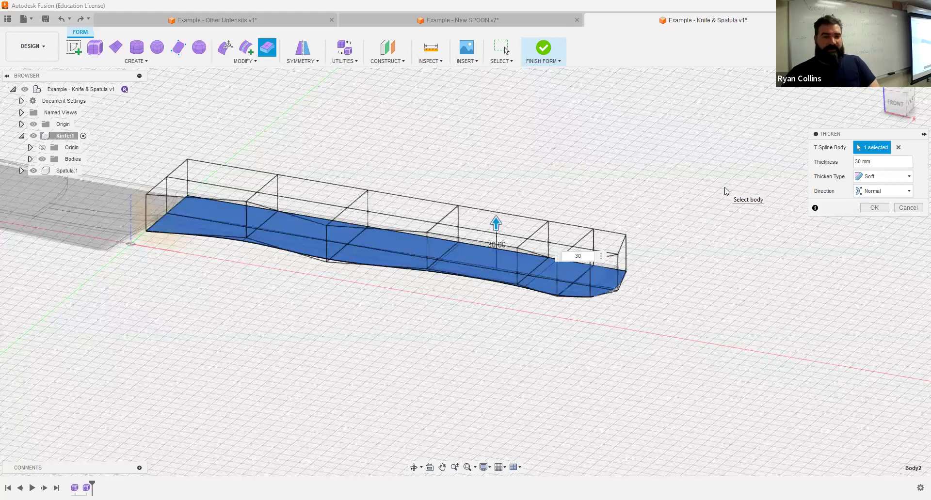
key("Return")
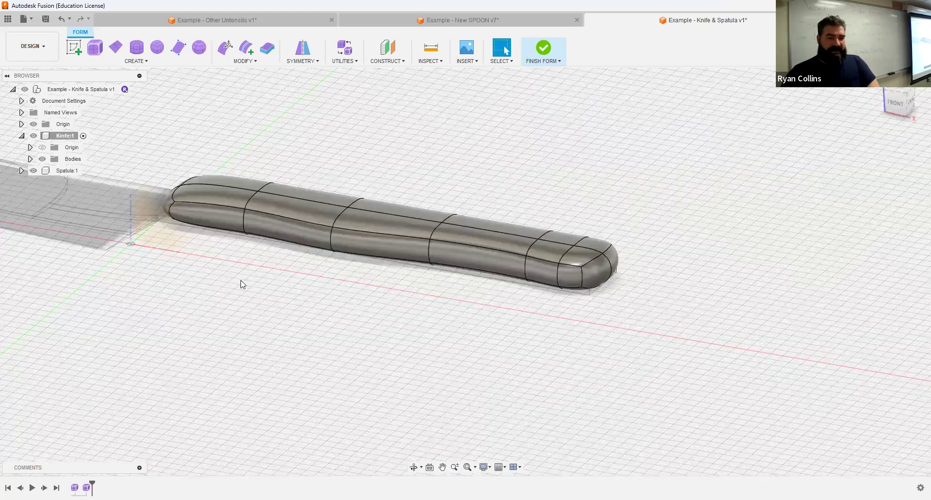
- Crease the loop of edges around the thickened handle's blade-side end
middle_click_drag(228, 270, 100, 213, "shift")
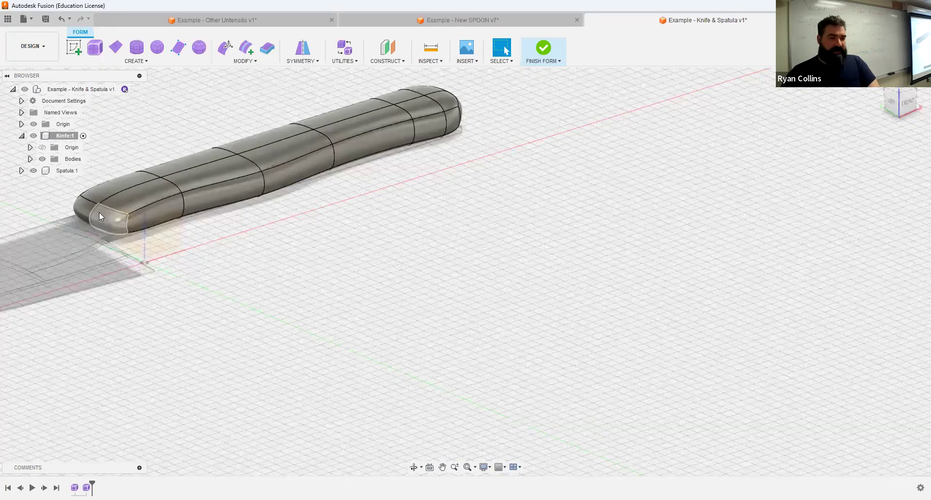
middle_click_drag(324, 271, 494, 304)
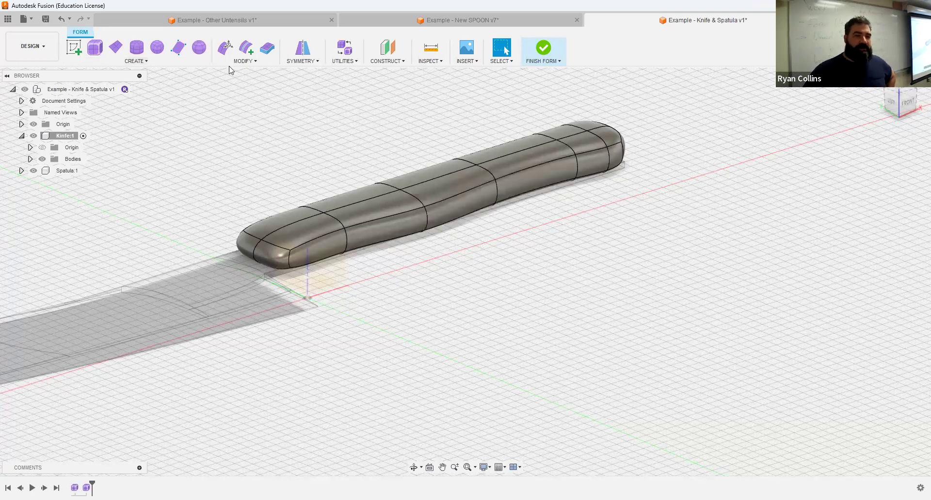
left_click(244, 61)
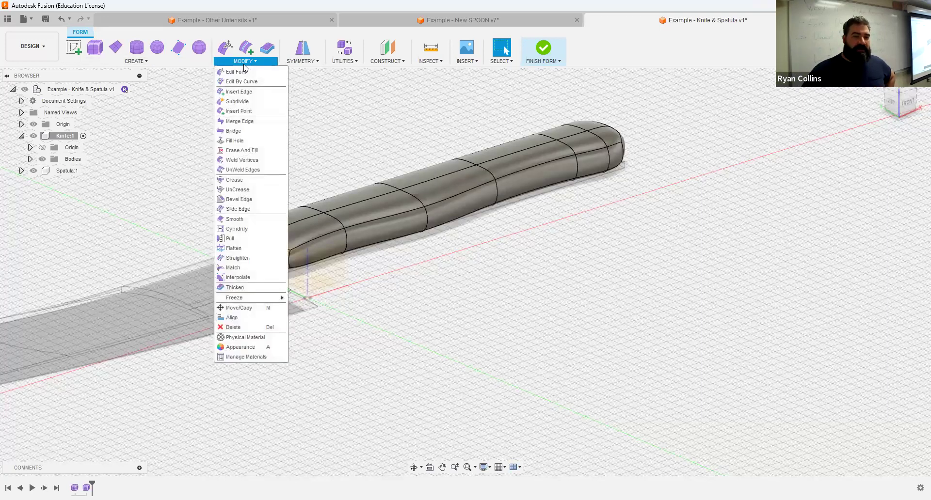
left_click(241, 180)
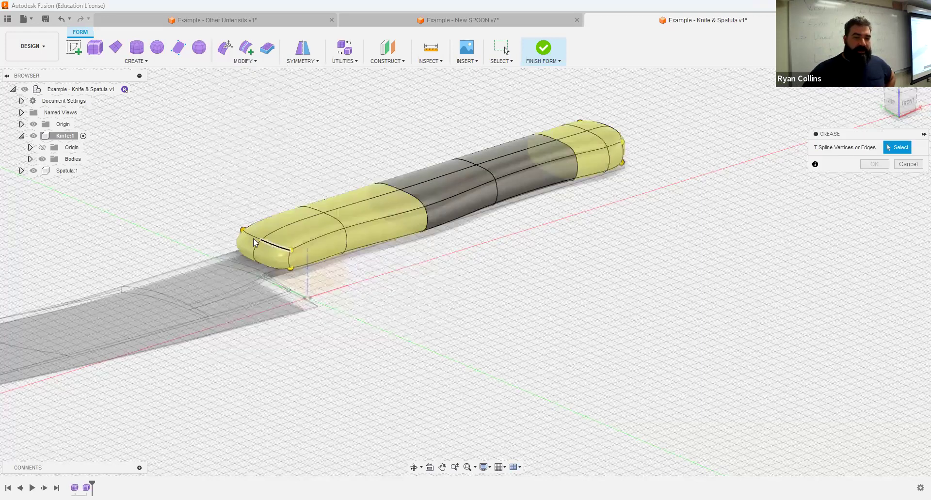
left_click(252, 236)
middle_click_drag(291, 272, 276, 269, "shift")
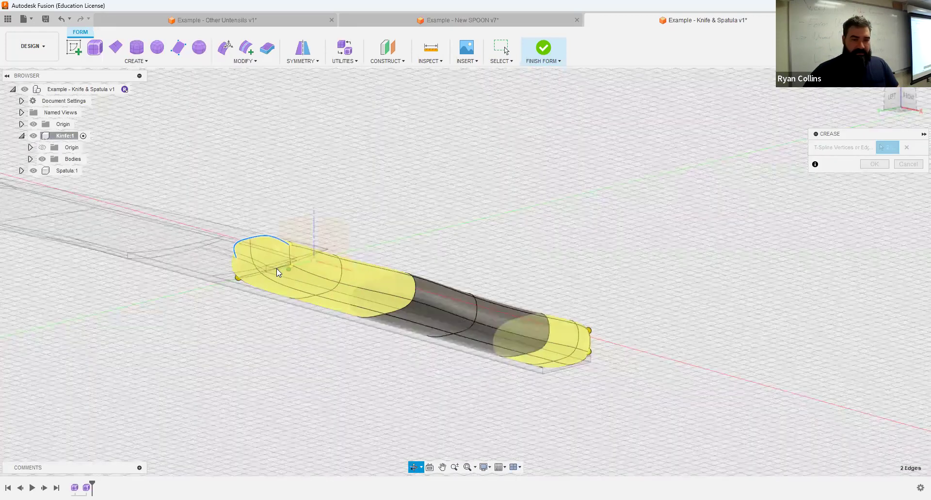
left_click(248, 274)
middle_click_drag(351, 206, 259, 219, "shift")
left_click(307, 237)
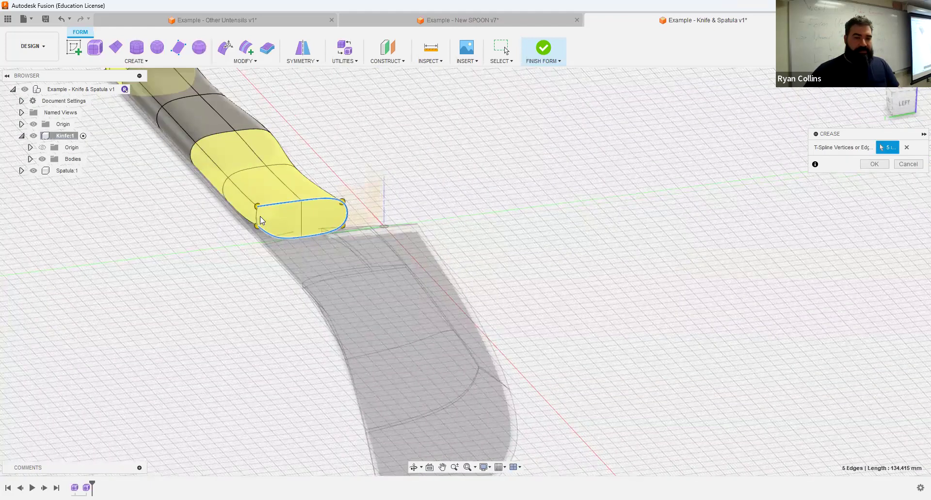
middle_click_drag(455, 169, 427, 331, "shift")
left_click(450, 339)
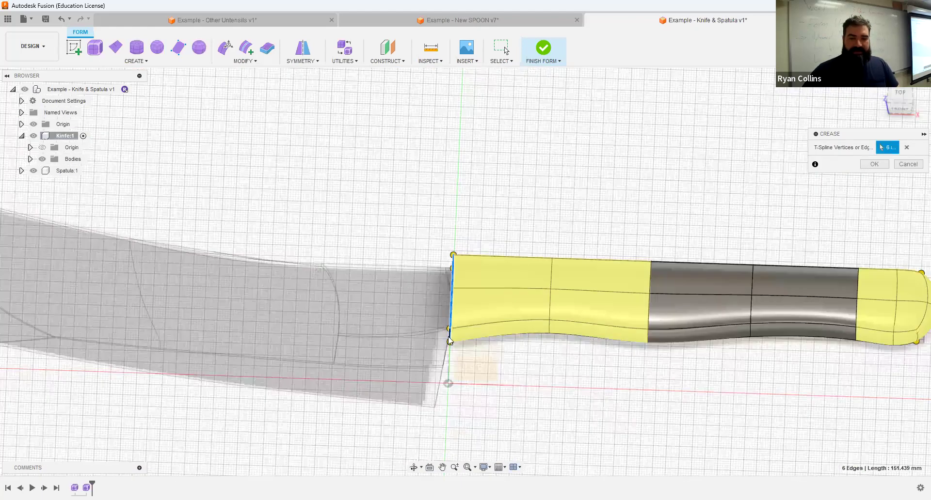
middle_click_drag(507, 349, 464, 345, "shift")
left_click(387, 315)
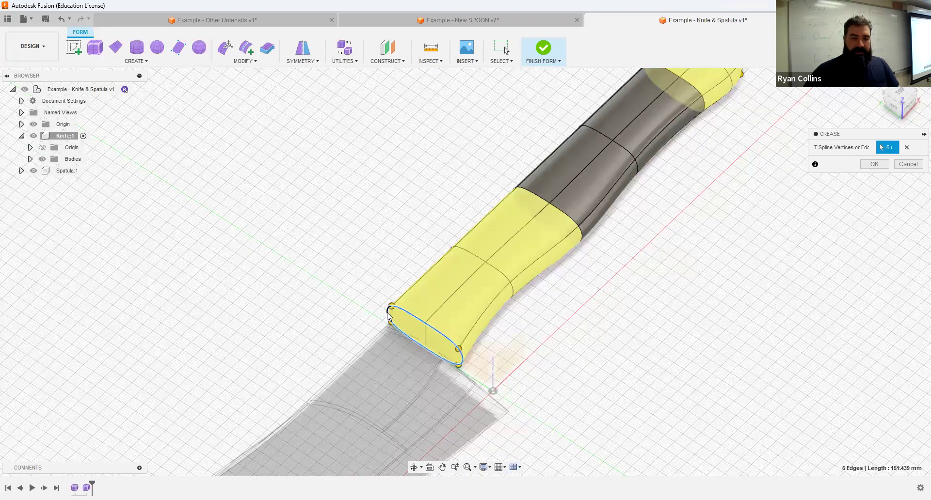
left_click(388, 314)
middle_click_drag(439, 264, 365, 249, "shift")
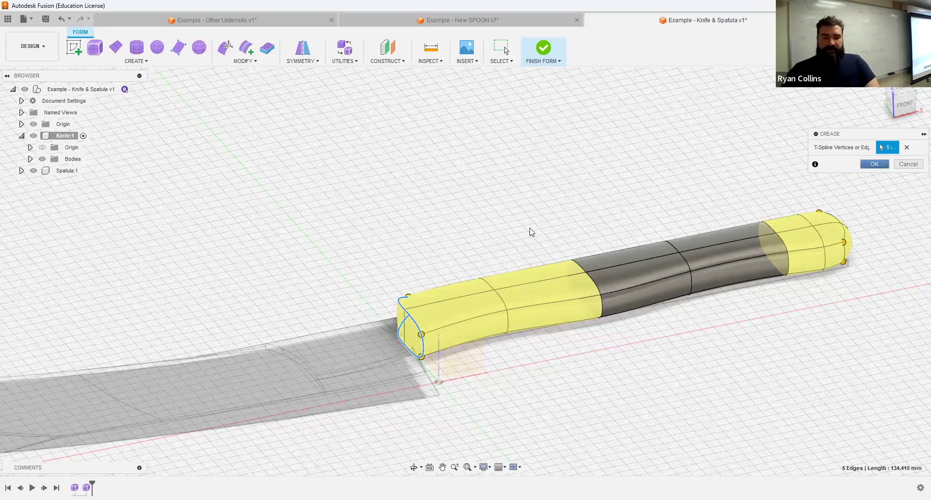
- Extrude the handle's spine-side face nearest the blade outward into a guard and rotate its end about 55 degrees
middle_click_drag(576, 195, 437, 184, "shift")
left_click(226, 50)
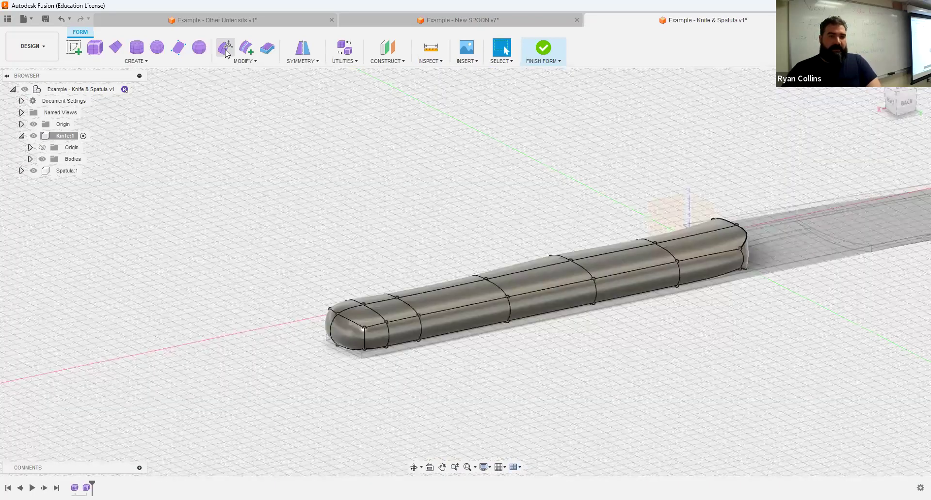
left_click(896, 190)
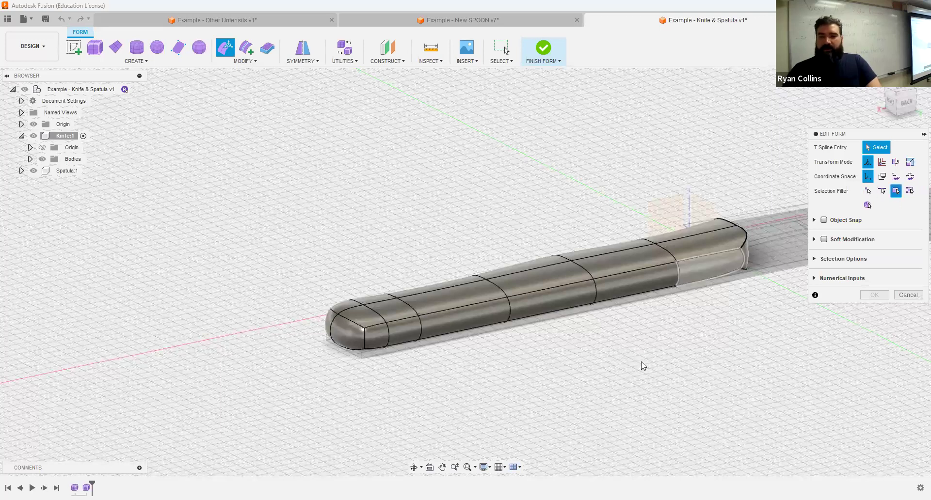
left_click(898, 94)
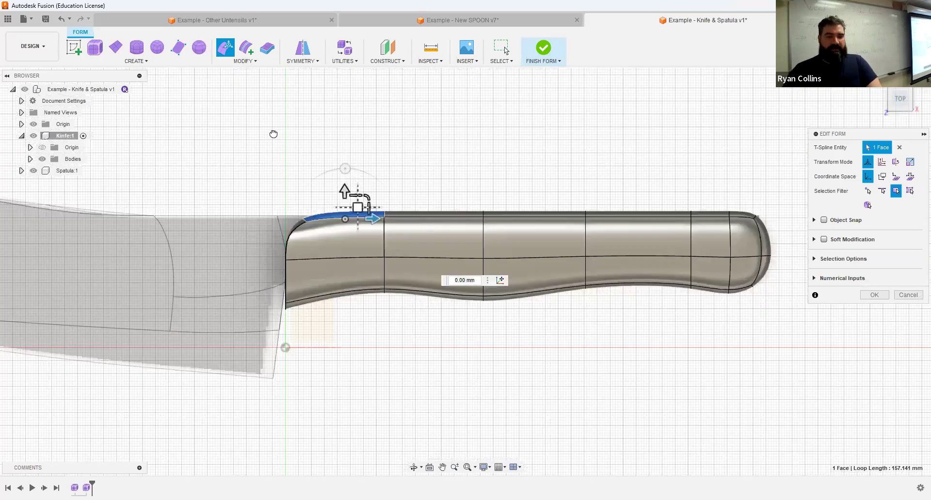
left_click_drag(263, 135, 212, 116)
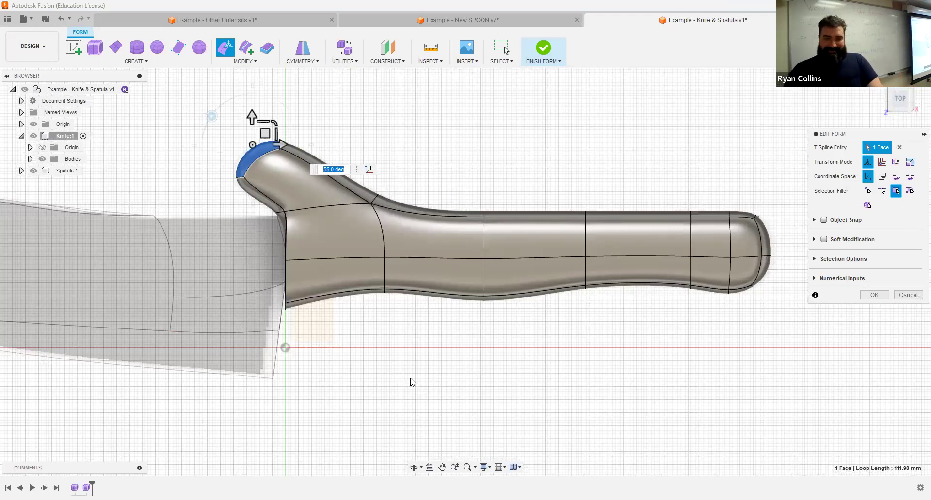
middle_click_drag(522, 353, 654, 329)
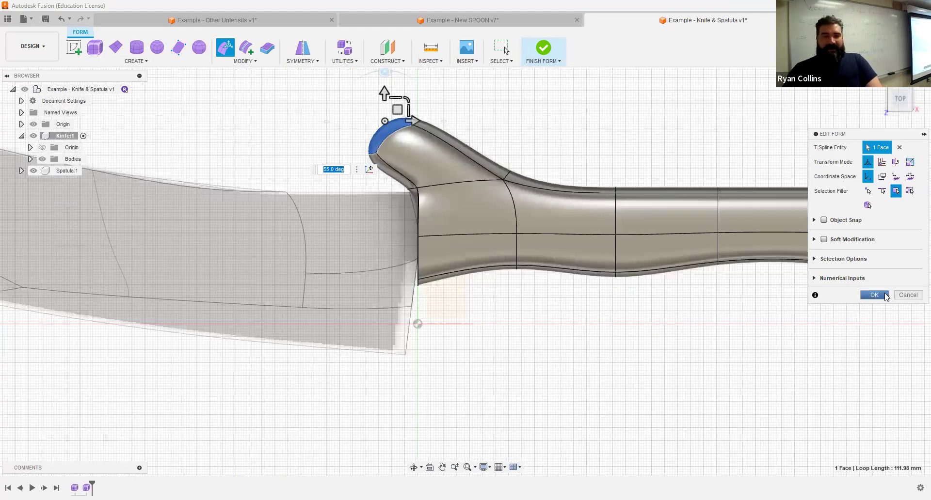
key("Return")
- Try to crease the edges around the guard's tip face
middle_click_drag(377, 127, 244, 107, "shift")
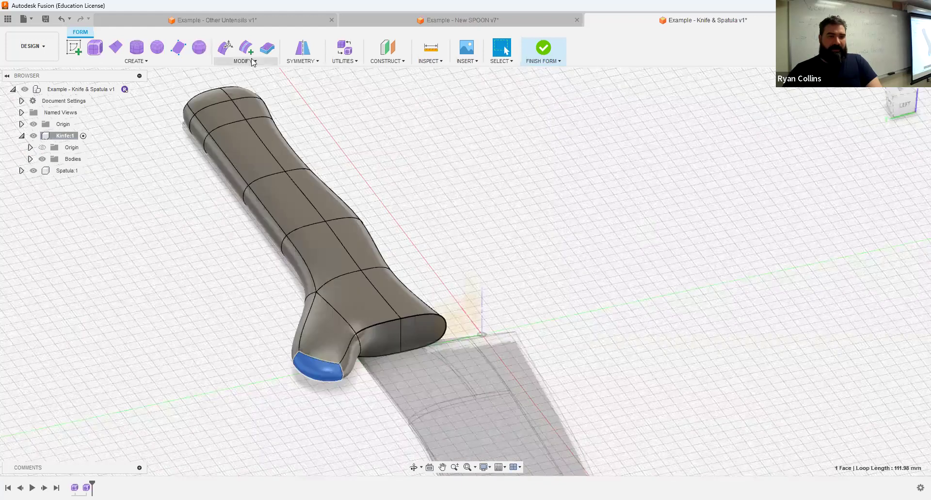
left_click(245, 62)
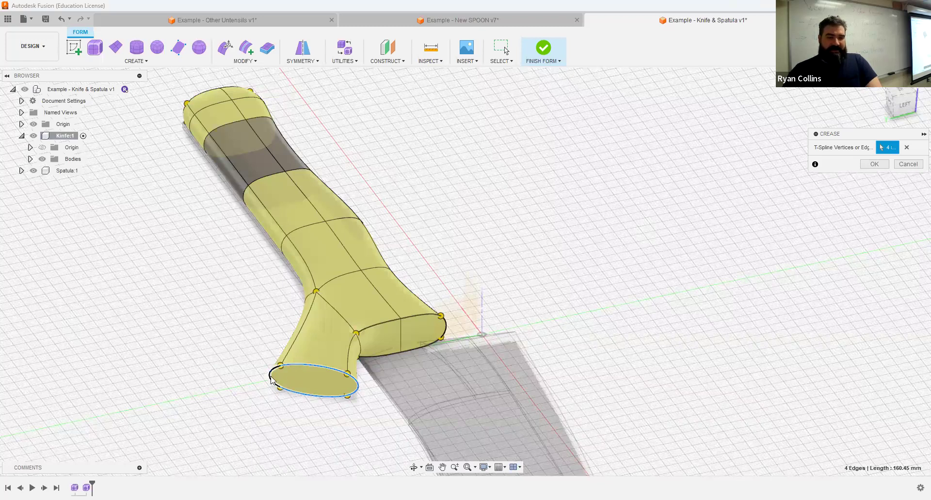
left_click(358, 386)
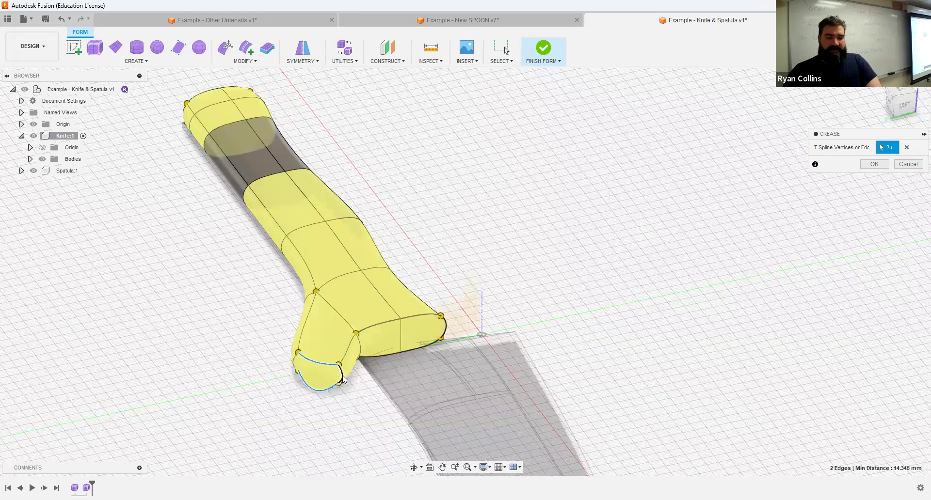
left_click(319, 389)
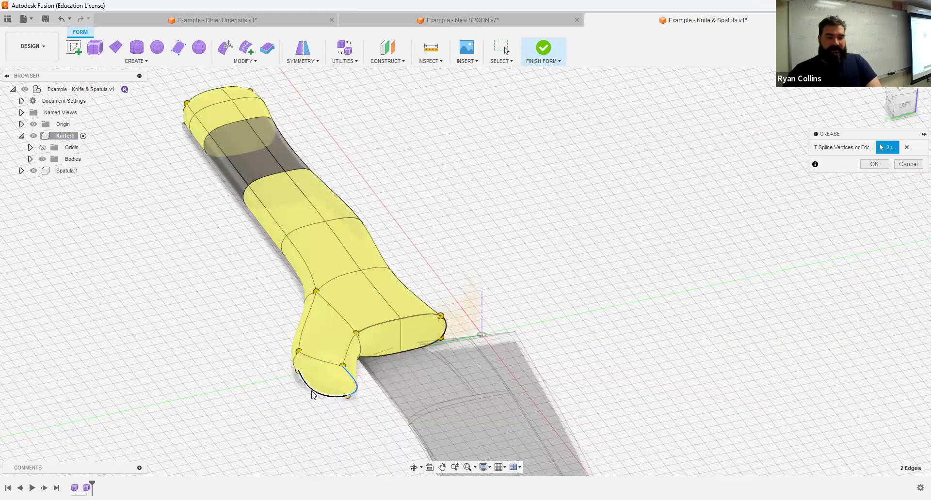
- Crease the vertical tip edge and the upper and lower edges of the guard's blade-facing side
mouse_move(455, 304)
middle_mouse_down("shift")
mouse_move(426, 312)
mouse_move(447, 332)
mouse_move(488, 304)
mouse_move(422, 314)
middle_mouse_up("shift")
scroll(316, 413, "up", 3)
mouse_move(377, 357)
middle_mouse_down("shift")
mouse_move(380, 341)
mouse_move(326, 349)
mouse_move(426, 303)
middle_mouse_up("shift")
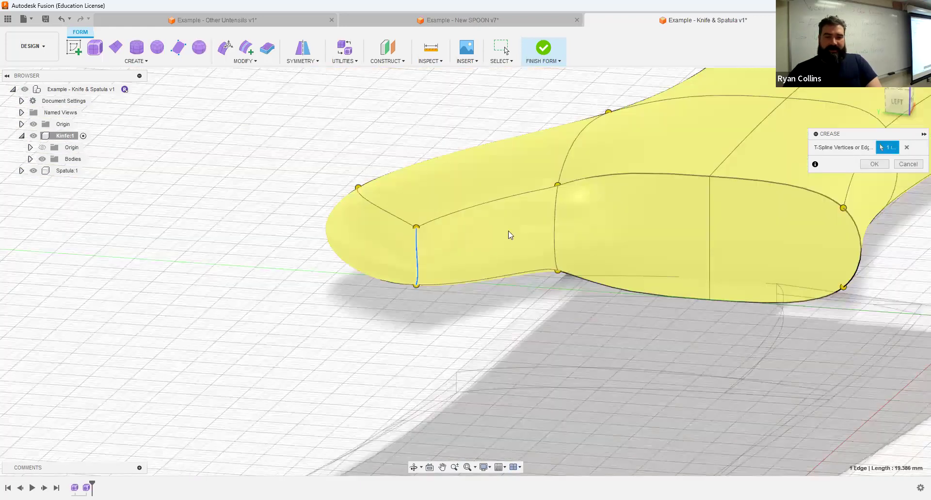
left_click(524, 195)
left_click(499, 280)
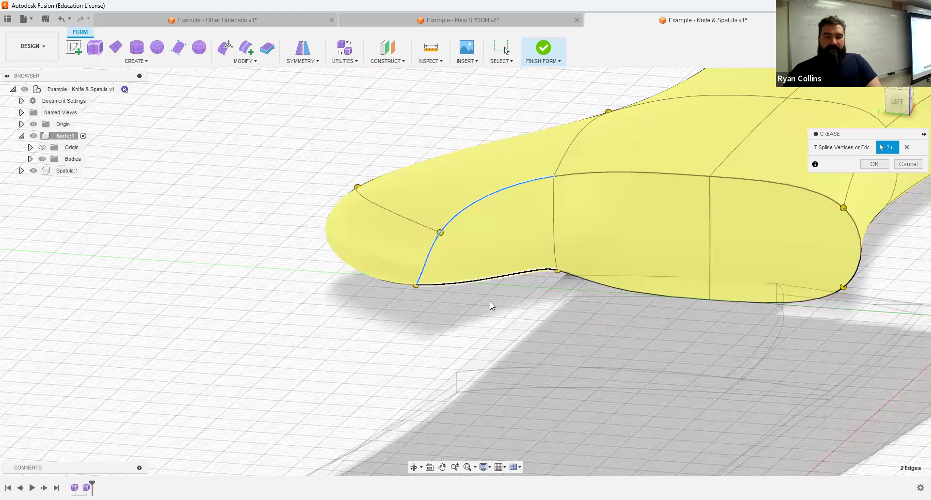
scroll(584, 318, "down", 5)
mouse_move(583, 318)
middle_mouse_down("shift")
mouse_move(605, 272)
mouse_move(584, 304)
mouse_move(546, 318)
mouse_move(655, 277)
middle_mouse_up("shift")
middle_click_drag(416, 269, 175, 256)
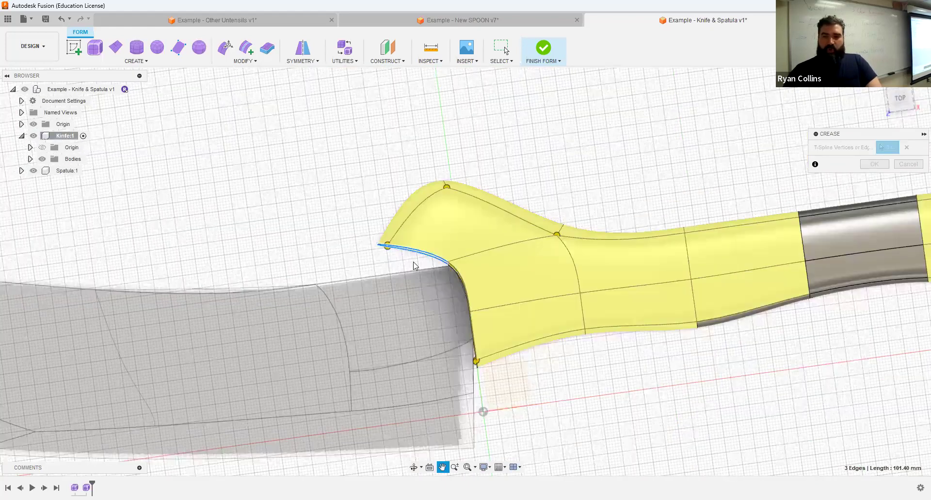
middle_click_drag(496, 175, 582, 193, "shift")
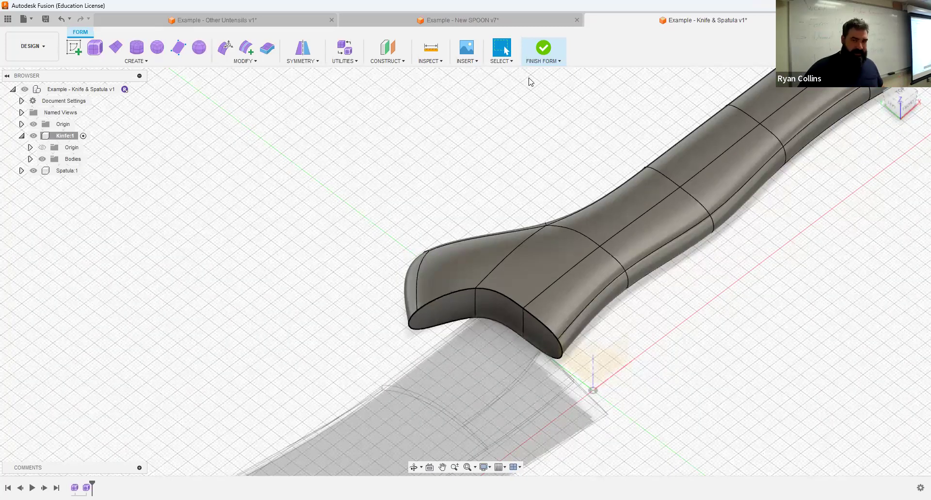
- Finish the form and check the handle's alignment with the blade in the front view
left_click(543, 47)
left_click(457, 158)
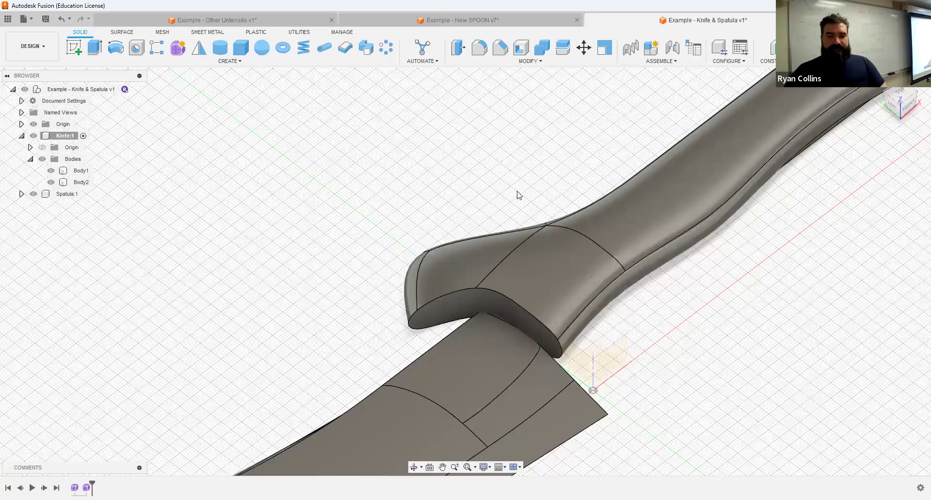
left_click(909, 104)
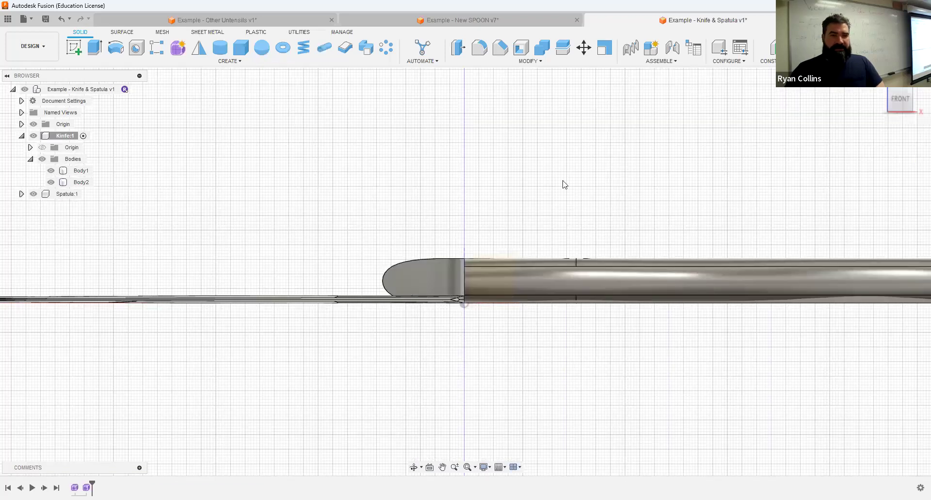
left_click(543, 278)
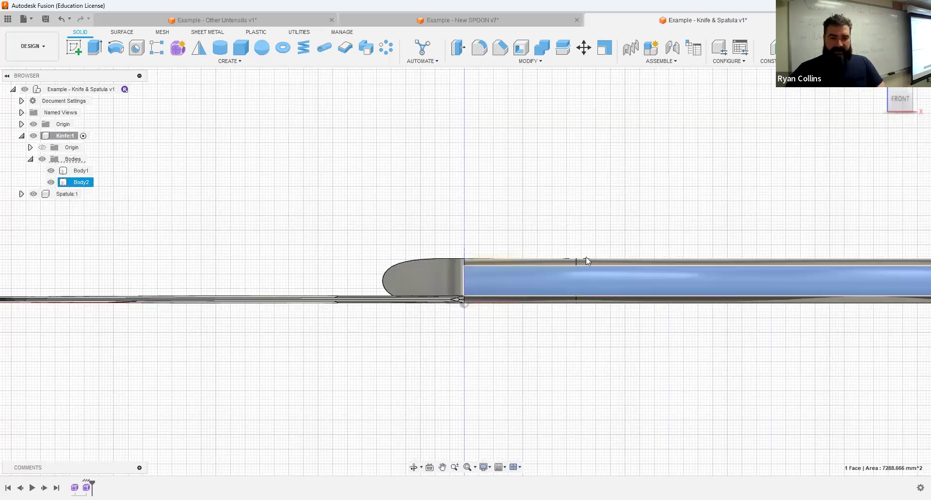
left_click(434, 266)
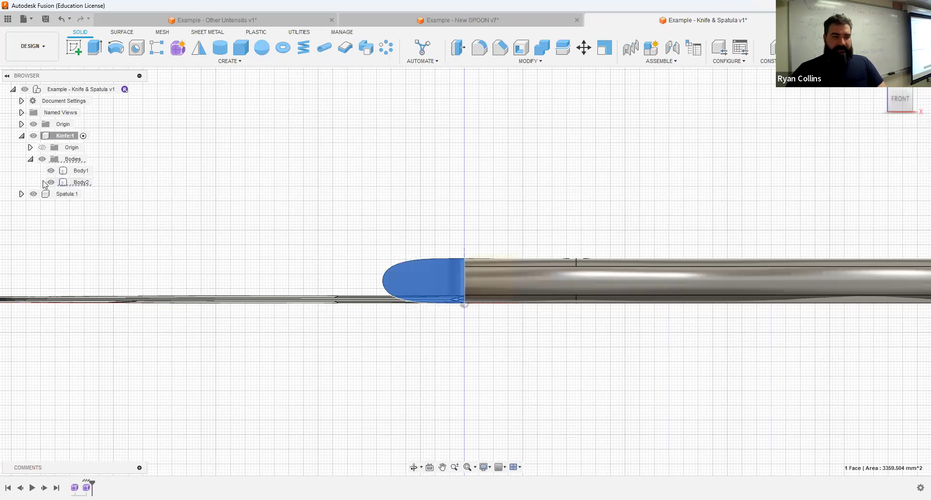
- Rename the handle body as Handle and the blade body as Blade
double_click(81, 182)
type("Handle")
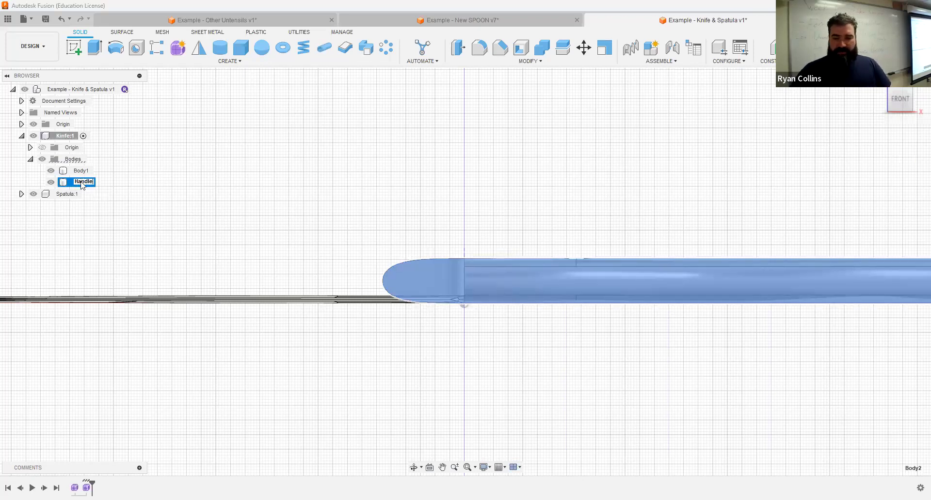
key("Return")
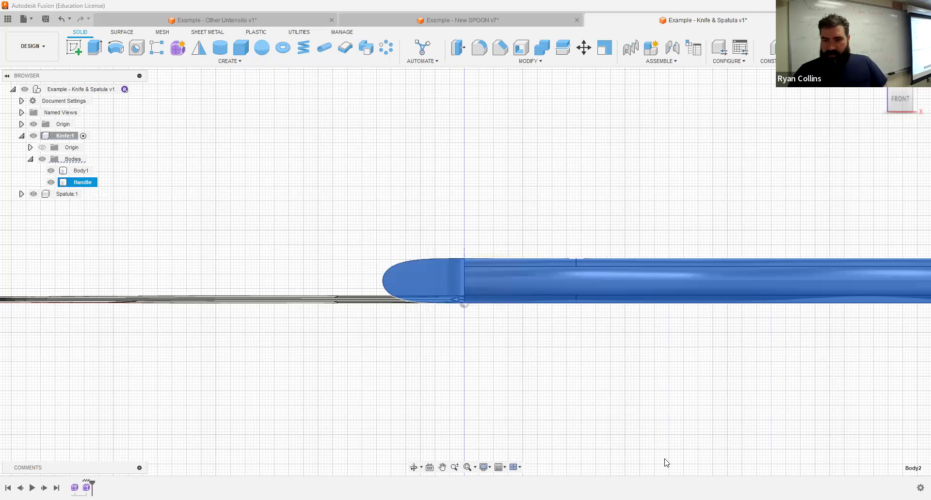
double_click(78, 170)
type("Blade")
key("Return")
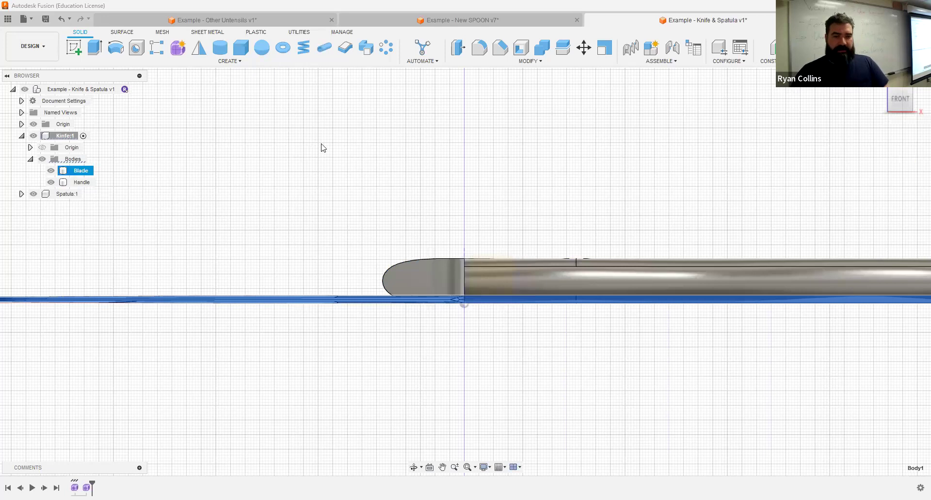
left_click(322, 145)
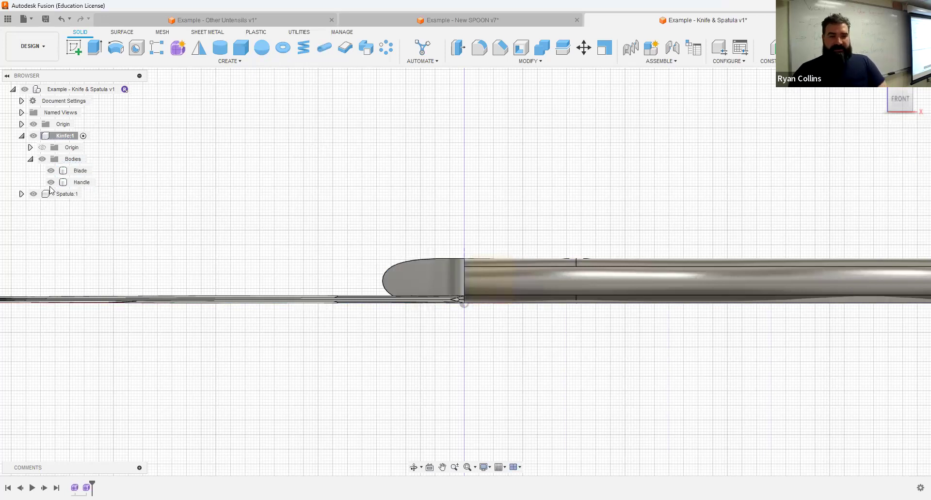
- Move the Handle body -12 mm along Z to line it up with the blade's tang
left_click(88, 183)
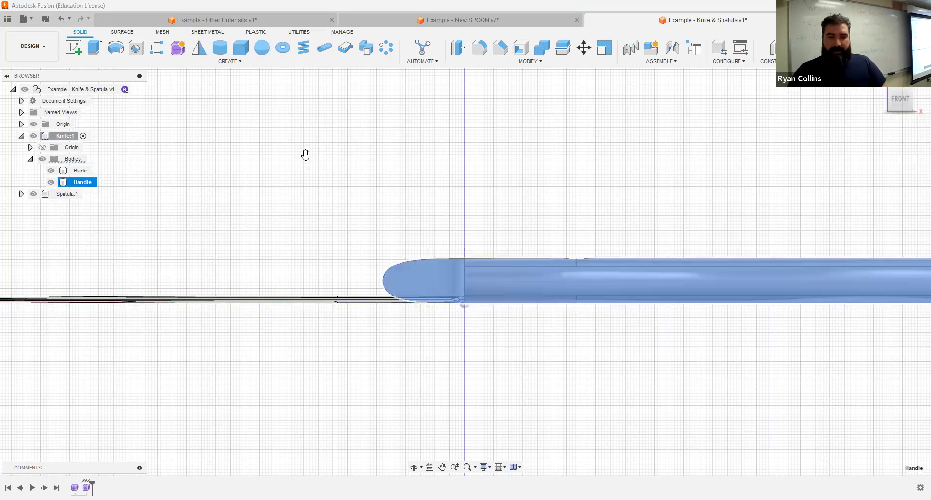
key("m")
left_click_drag(379, 290, 379, 291)
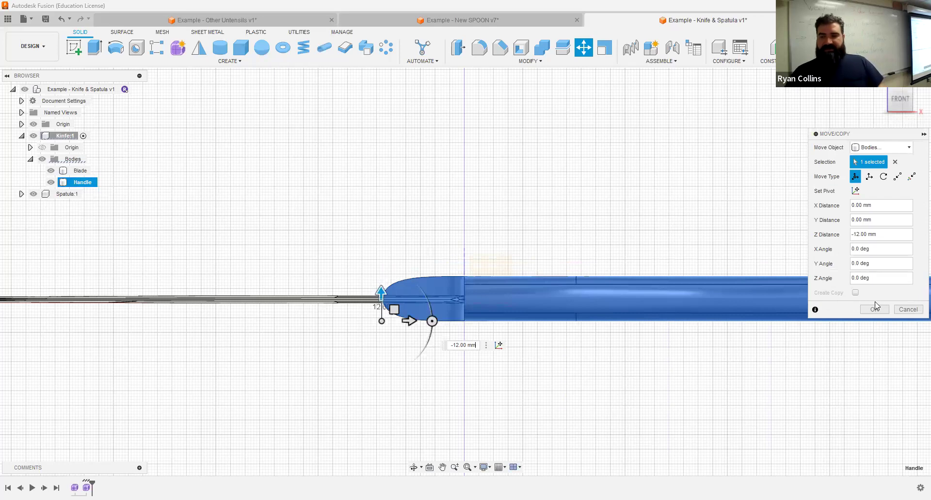
key("Return")
- Start a sketch on the horizontal origin plane from the top view and hide the Handle body
middle_click_drag(528, 189, 536, 228, "shift")
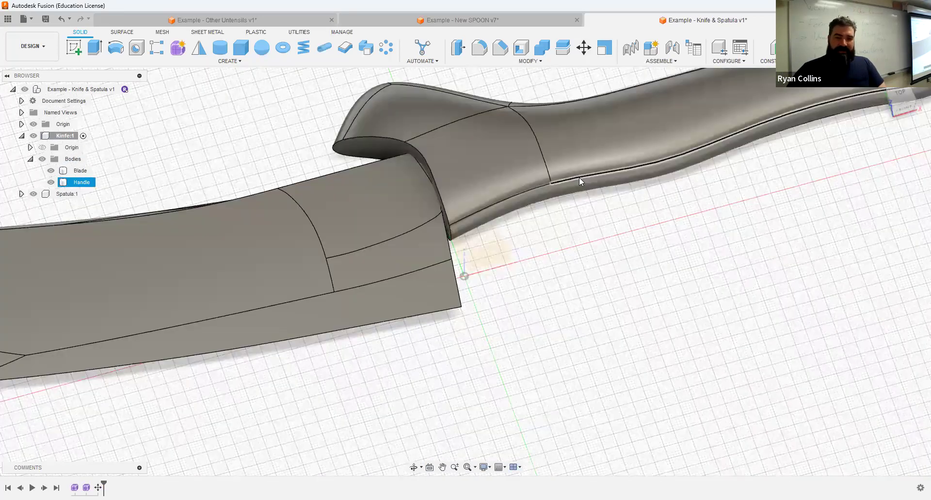
middle_click_drag(814, 160, 505, 224)
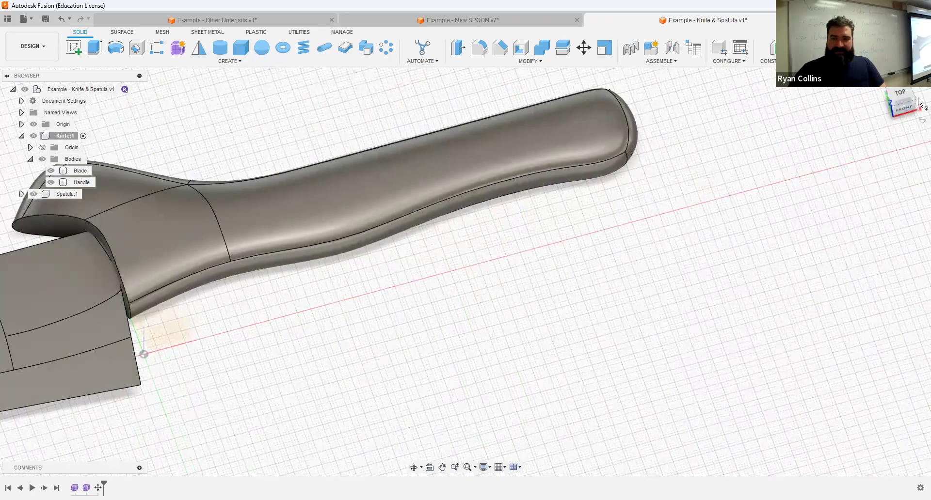
left_click(898, 100)
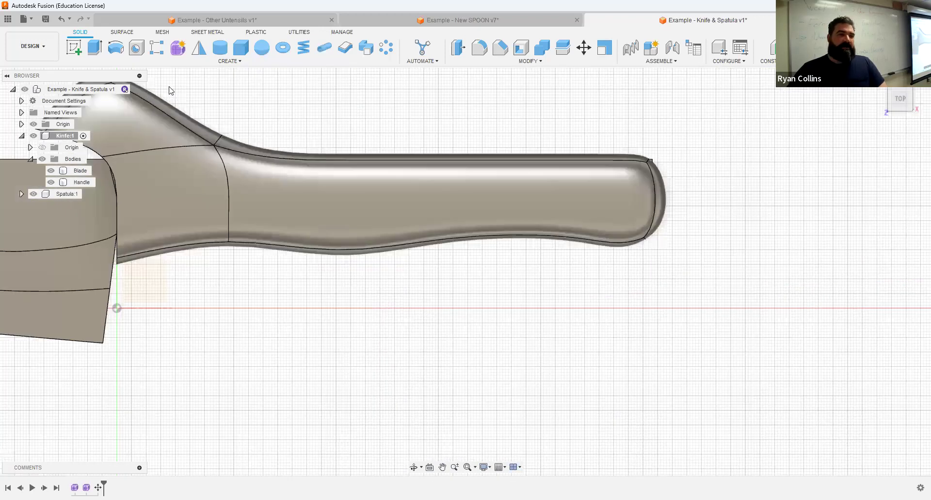
left_click(76, 49)
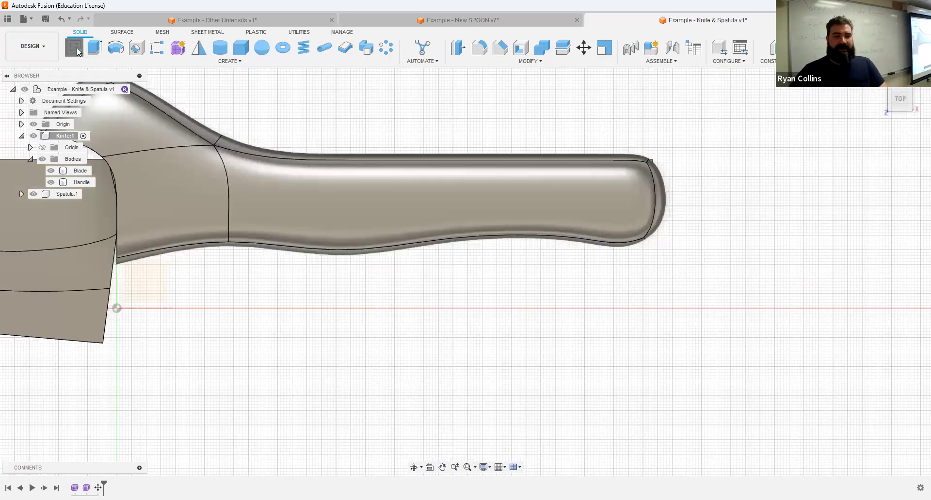
left_click(332, 238)
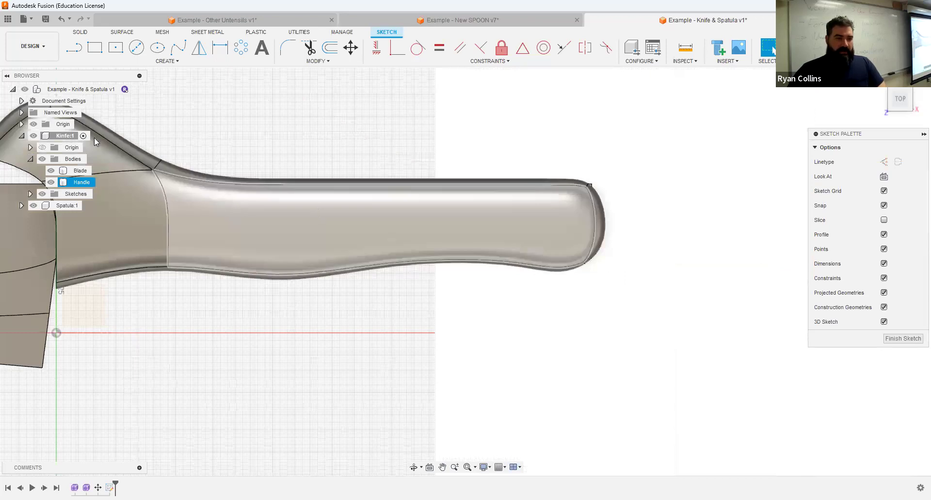
key("v")
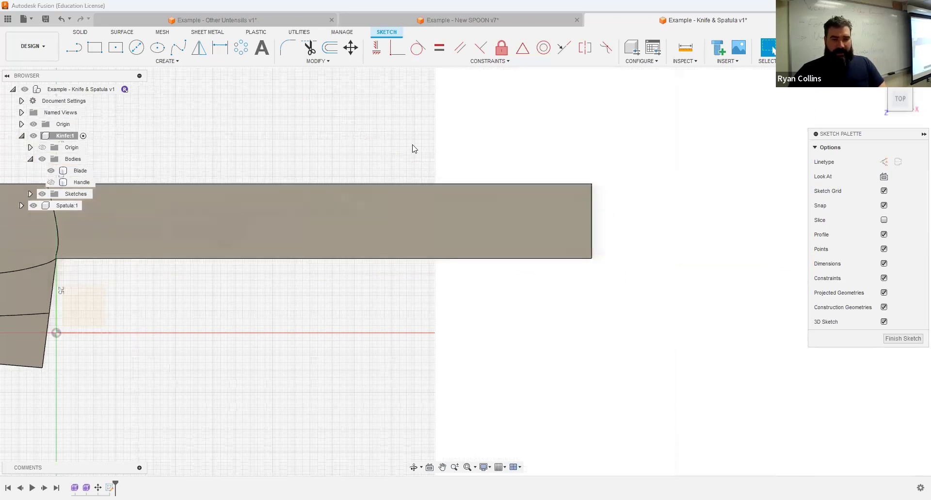
- Project the blade's tang face into the sketch and hide the Blade body
key("p")
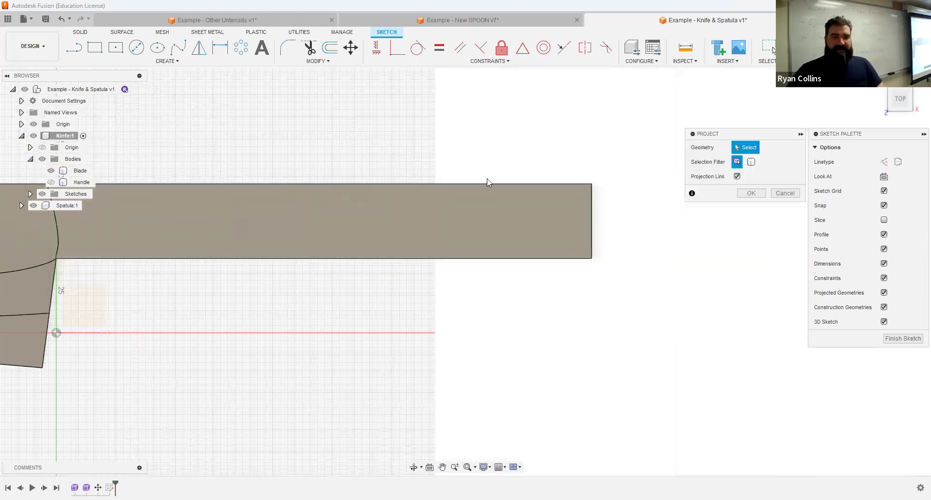
left_click(235, 190)
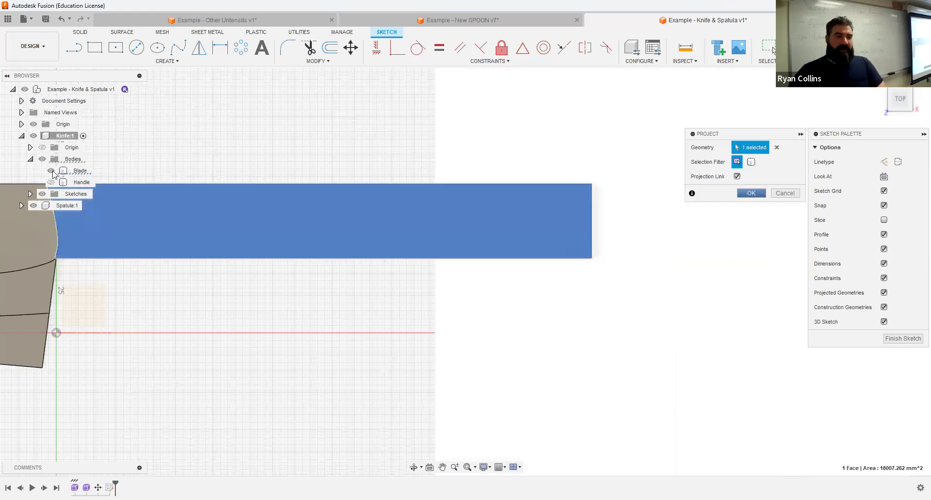
left_click(51, 171)
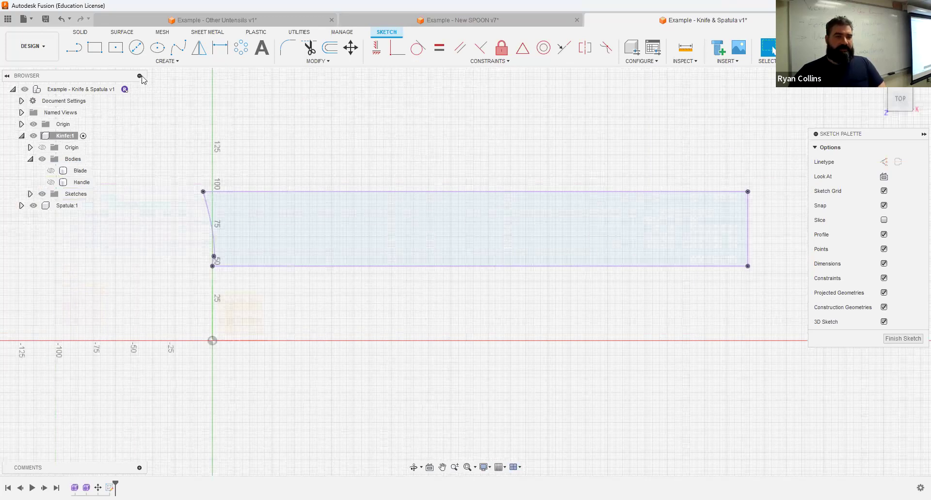
- Draw a horizontal centre line along the projected tang from the midpoint of its far end to the blade-side edge and select it
left_click(74, 47)
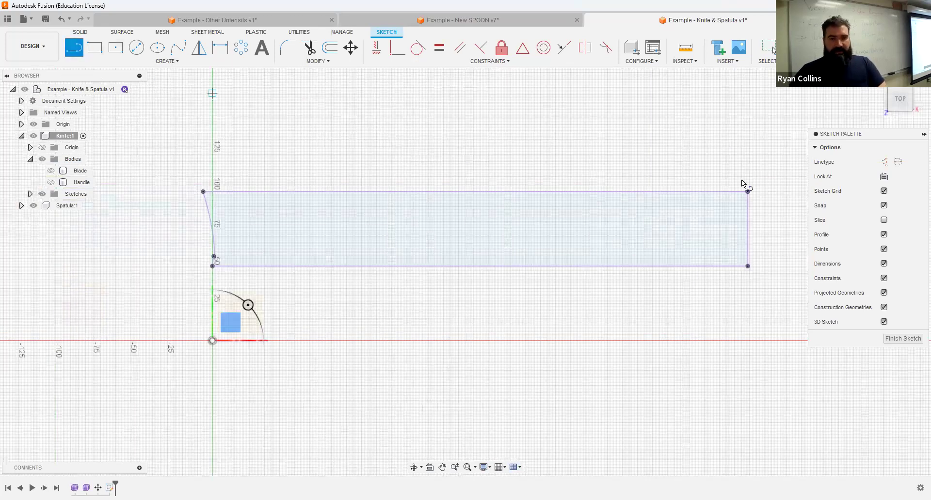
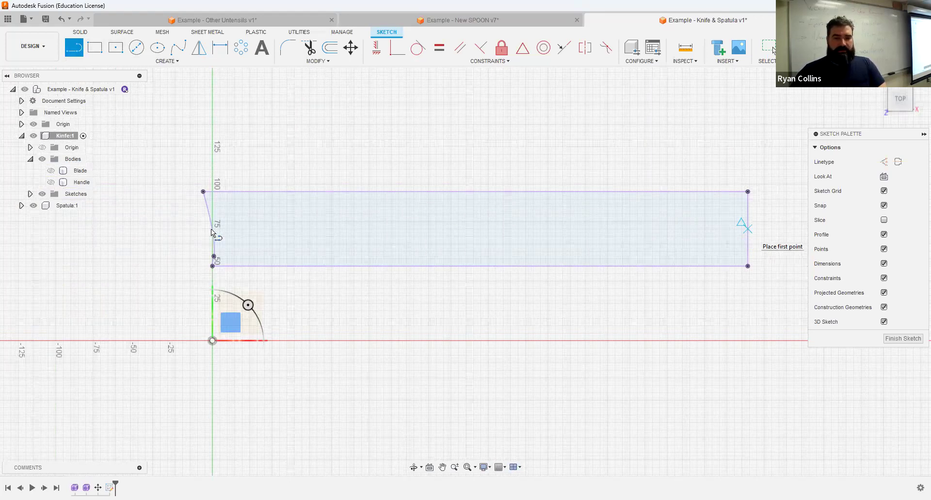
key("Escape")
left_click(448, 232)
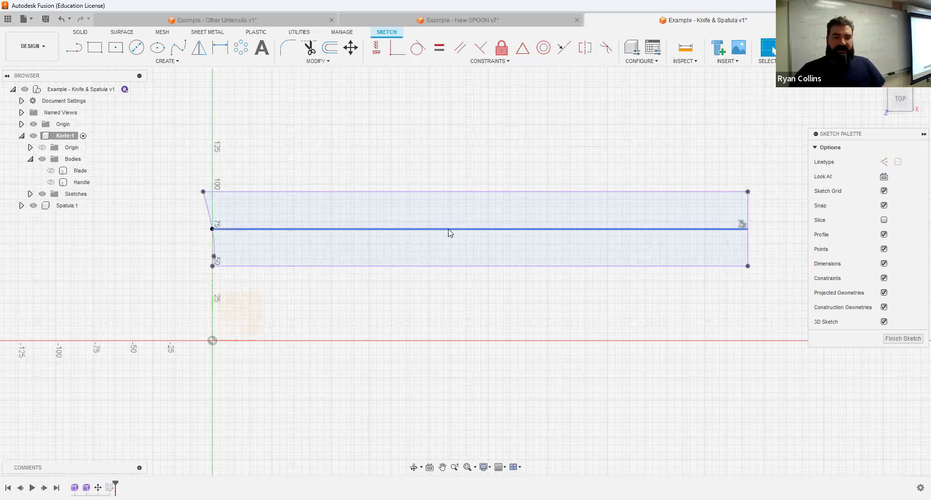
- Convert the tang's centre line to construction and draw a 10 mm diameter circle centred on it toward the butt end of the handle
key("x")
left_click(610, 115)
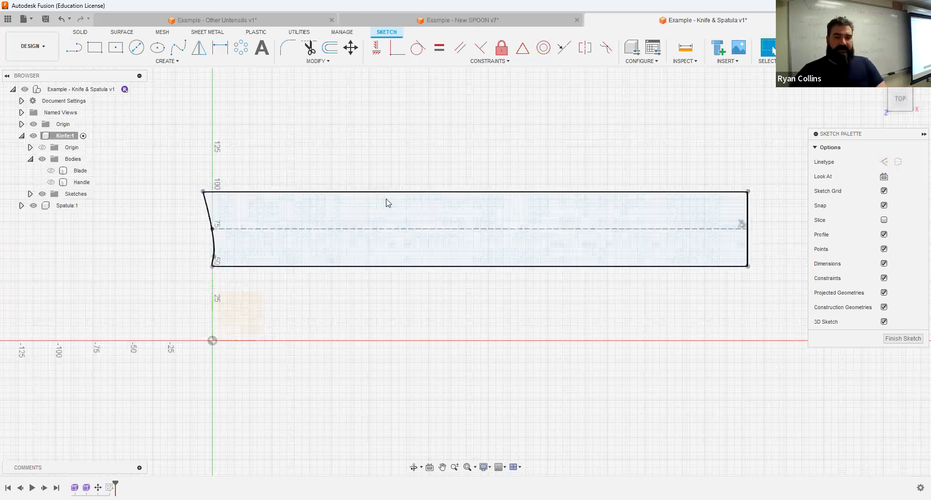
left_click(135, 51)
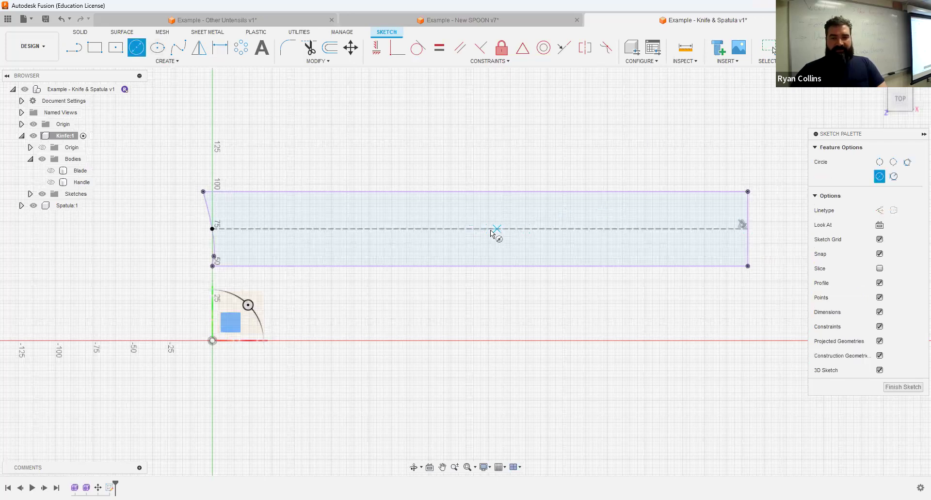
left_click(608, 229)
type("10")
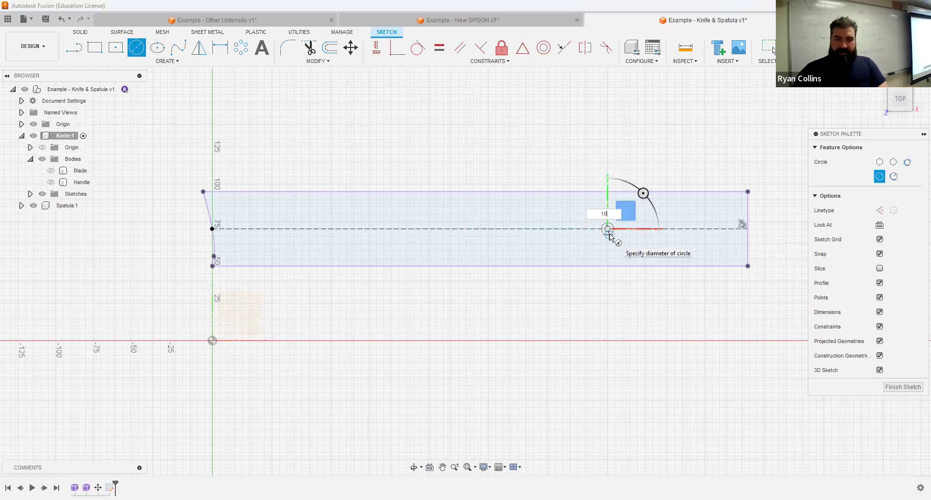
key("Return")
- Add a second 10 mm diameter circle on the centre line nearer the blade and finish the sketch
right_click(537, 170)
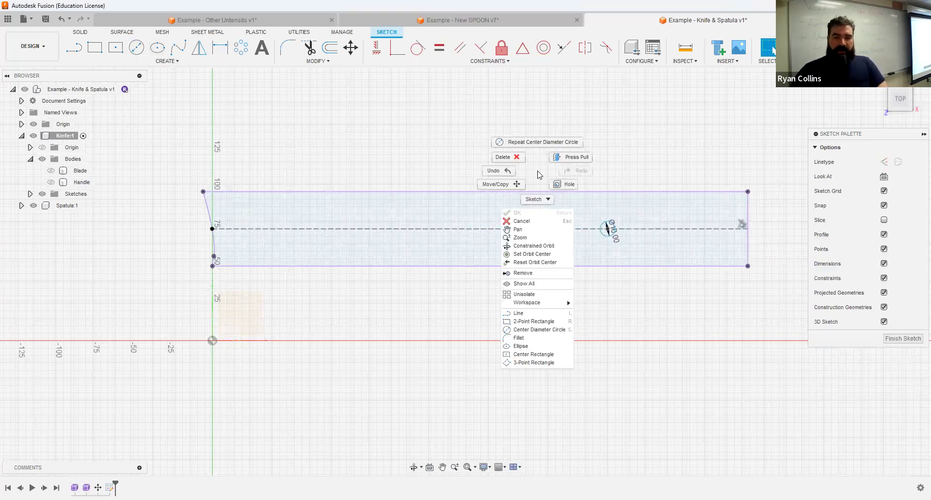
left_click(536, 142)
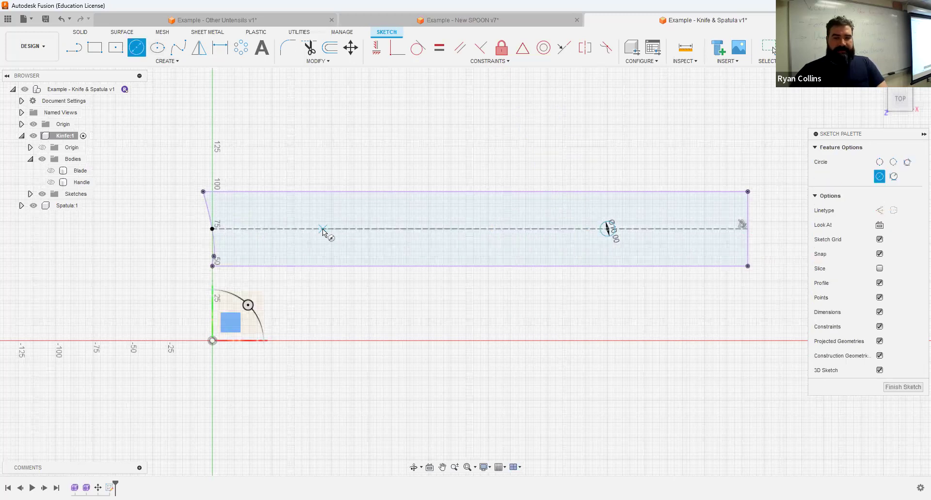
left_click(369, 229)
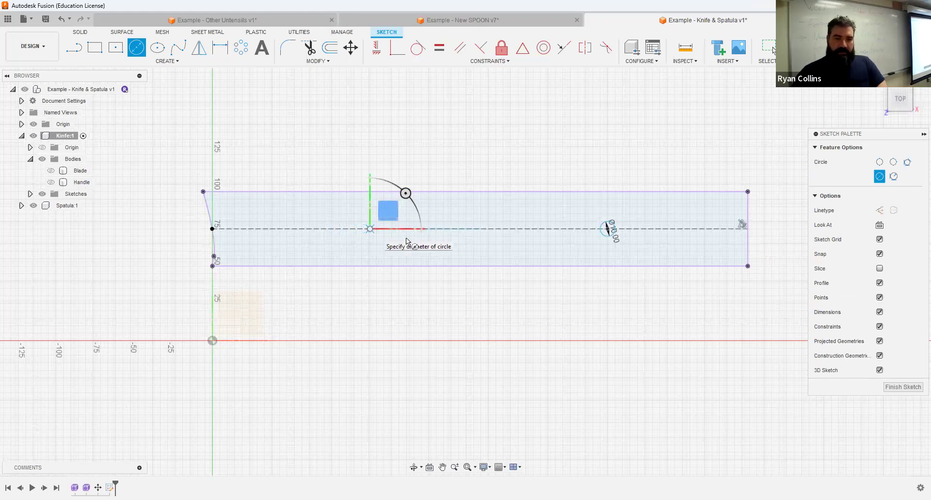
key("Return")
left_click(903, 338)
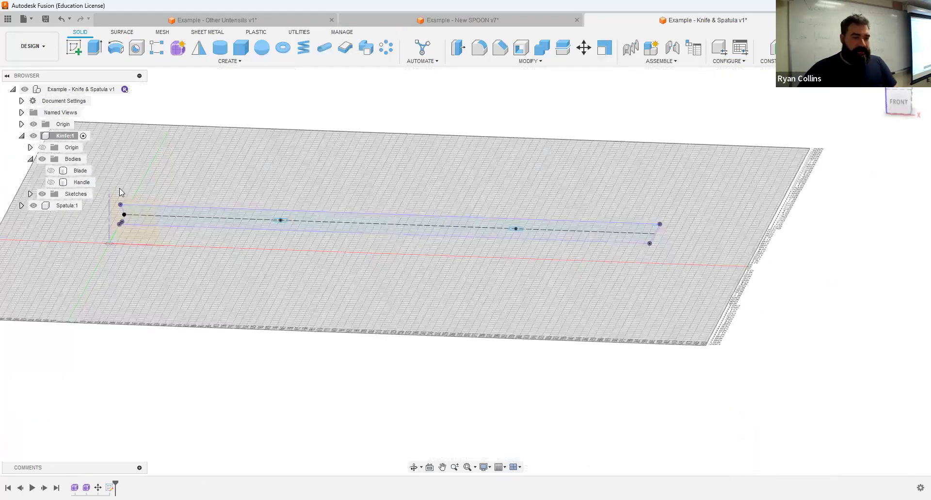
- Start an Extrude with both 10 mm circles as profiles and make the Blade and Handle bodies visible
left_click(80, 183)
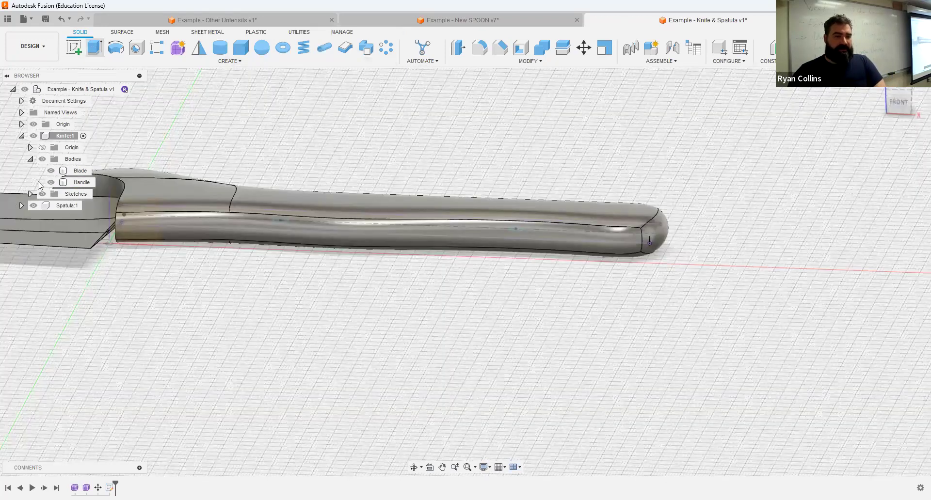
key("e")
left_click(30, 194)
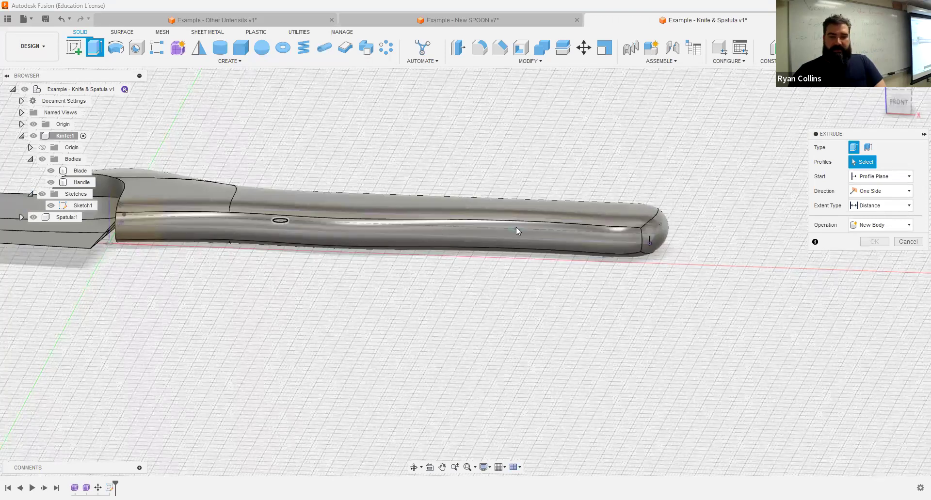
middle_click_drag(452, 218, 487, 228, "shift")
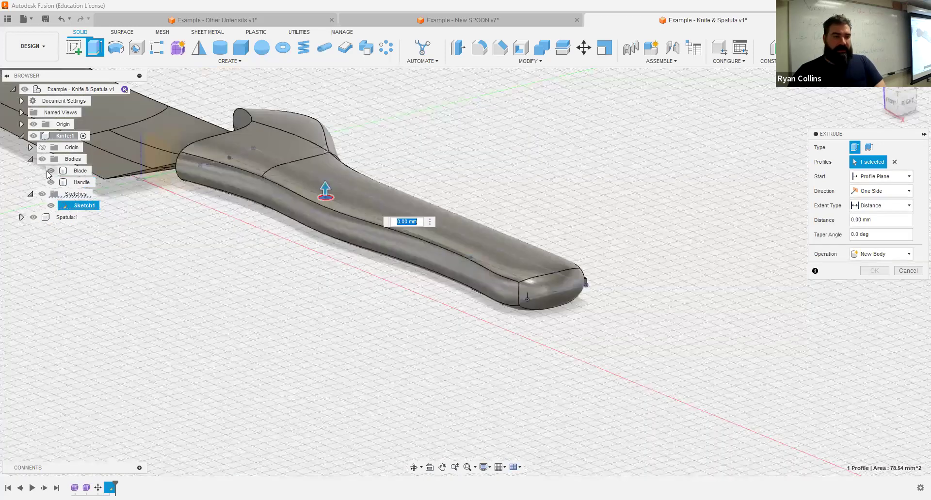
left_click(51, 170)
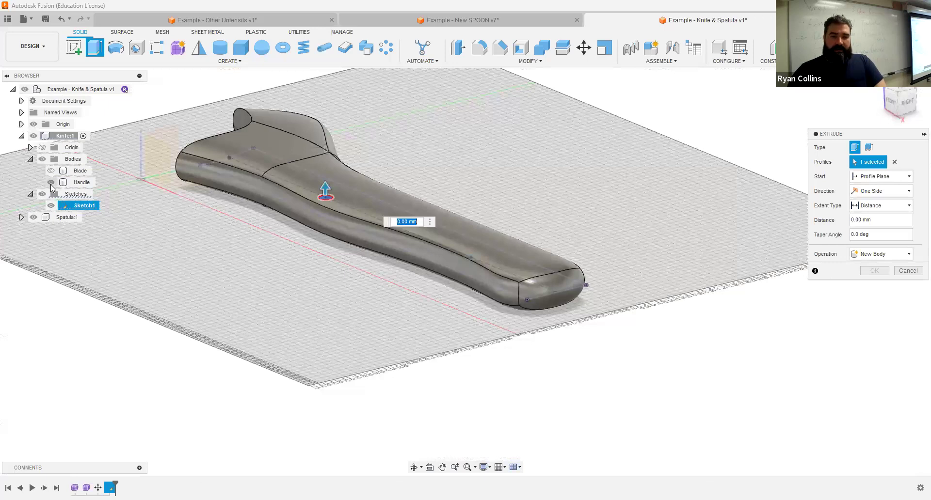
left_click(470, 258)
left_click(51, 182)
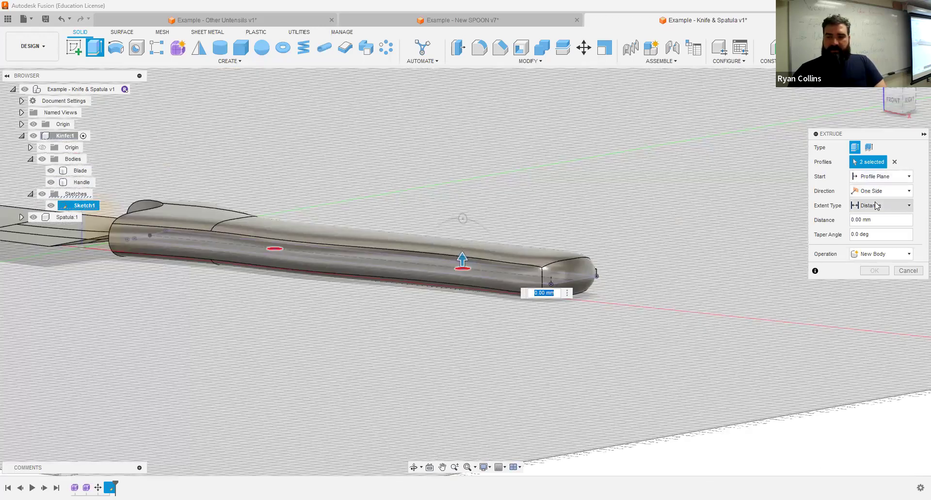
- Extrude both circles symmetrically with extent All as new bodies to form the handle pins
left_click(875, 205)
left_click(874, 237)
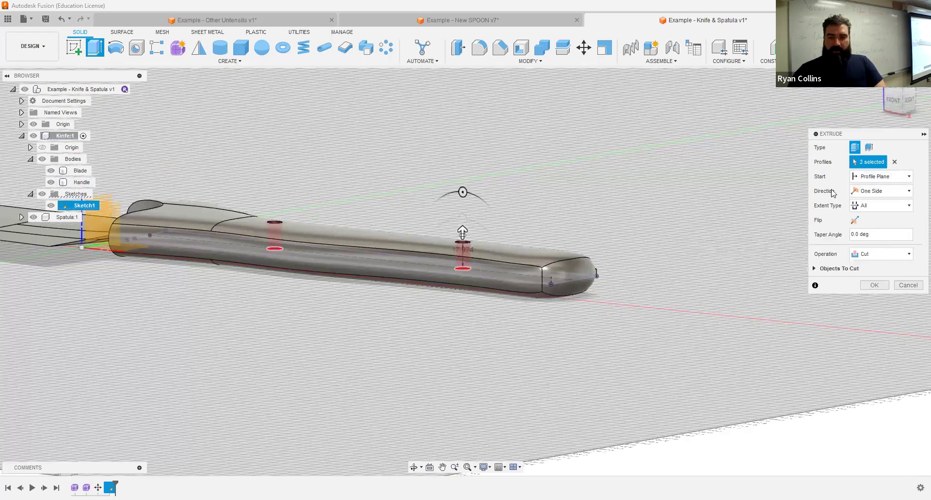
left_click(878, 191)
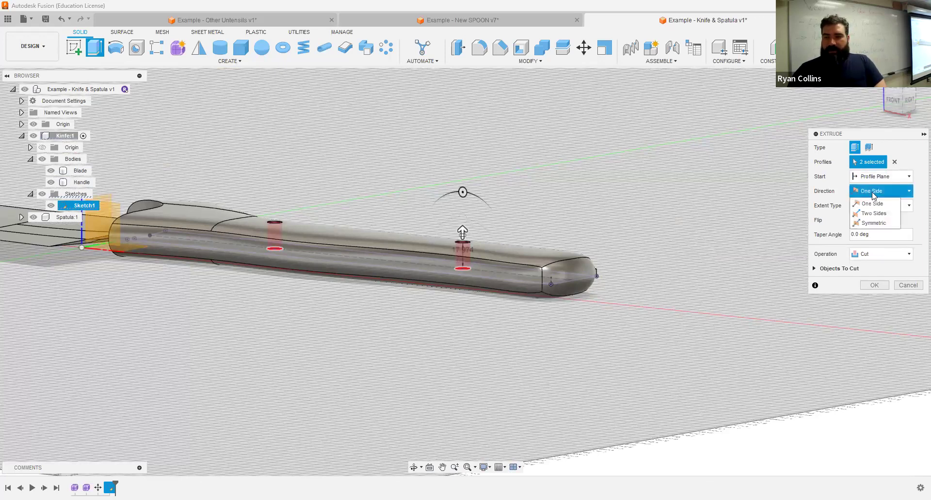
left_click(876, 222)
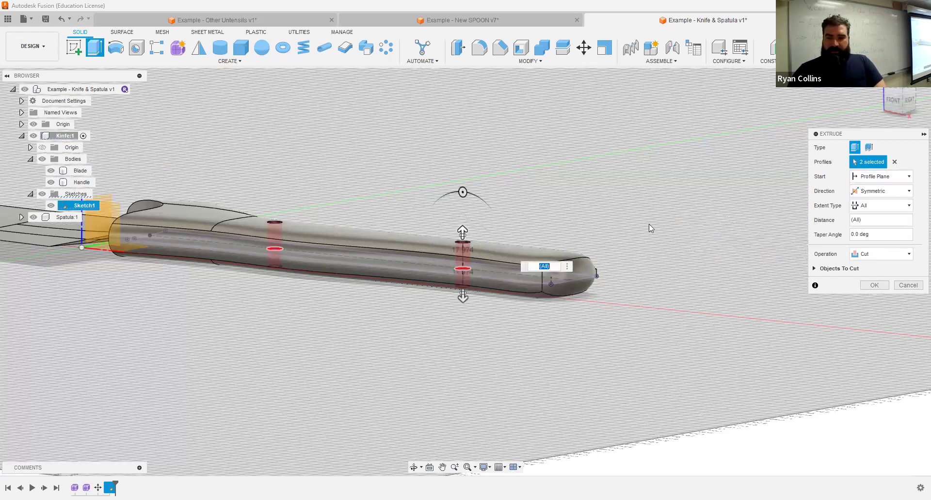
left_click(869, 255)
left_click(869, 256)
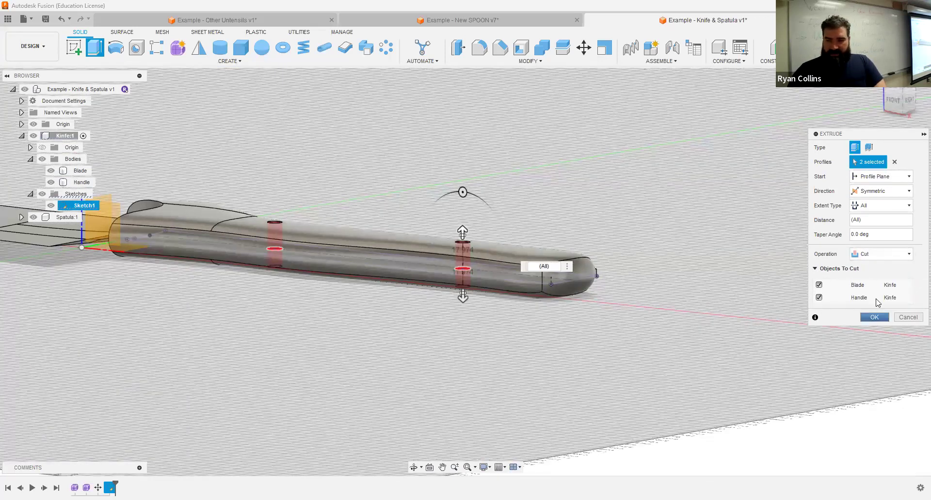
left_click(880, 254)
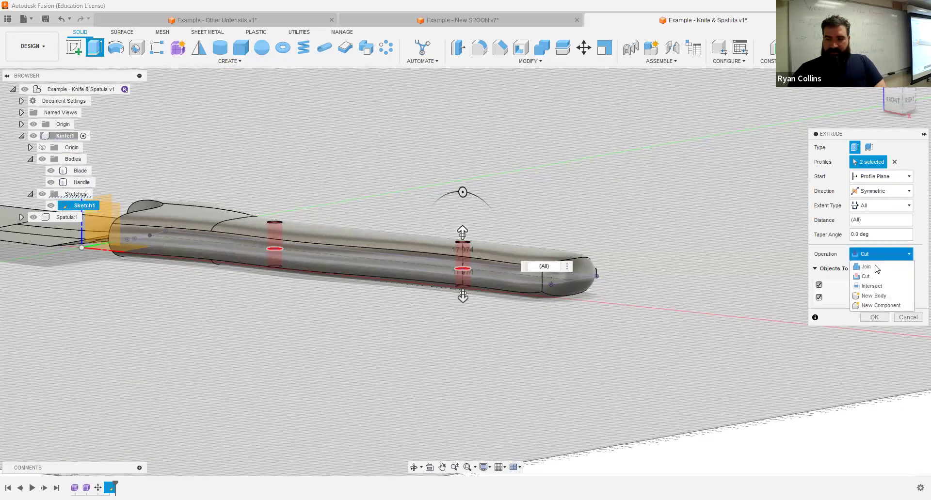
left_click(873, 295)
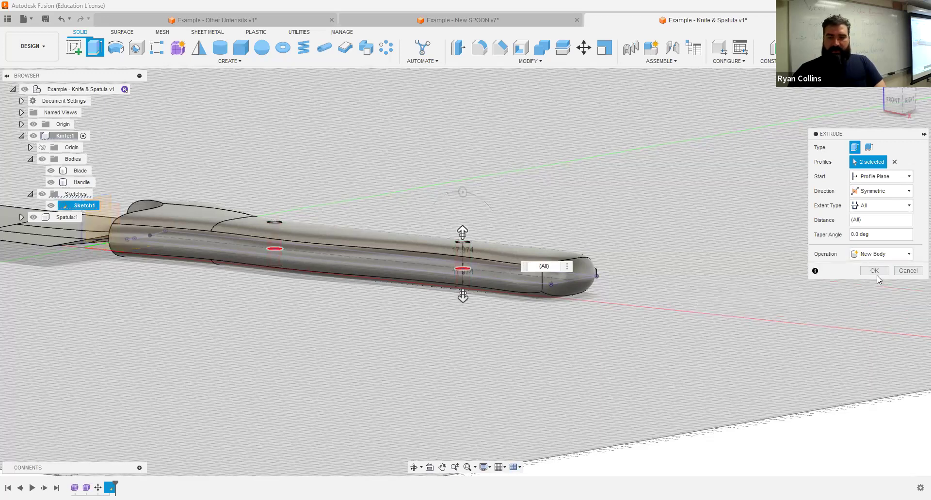
- Combine with Handle as target and Body3 and Body4 as tools, cutting the pin holes while keeping the tools
middle_click_drag(533, 199, 281, 122, "shift")
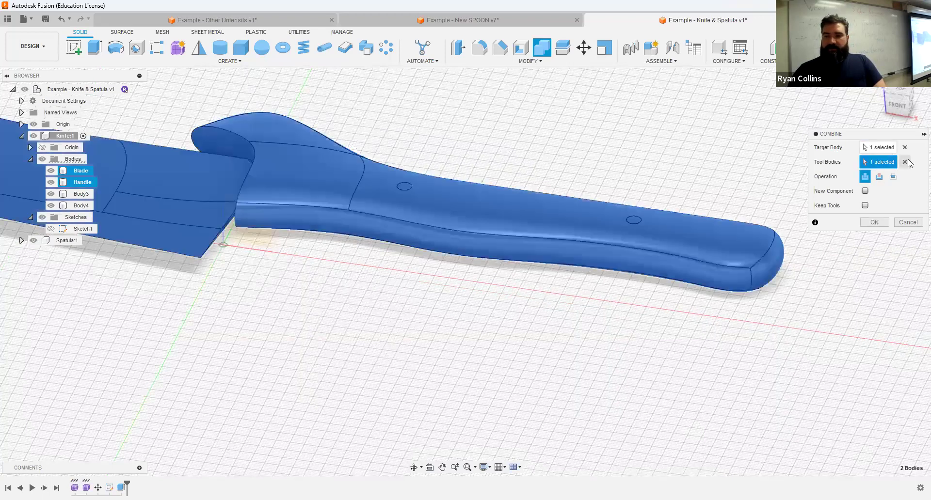
left_click(905, 162)
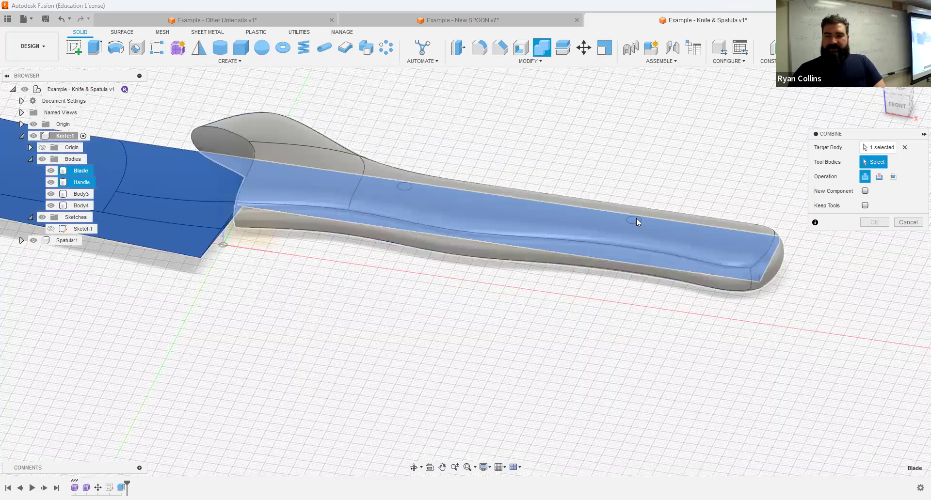
left_click(904, 147)
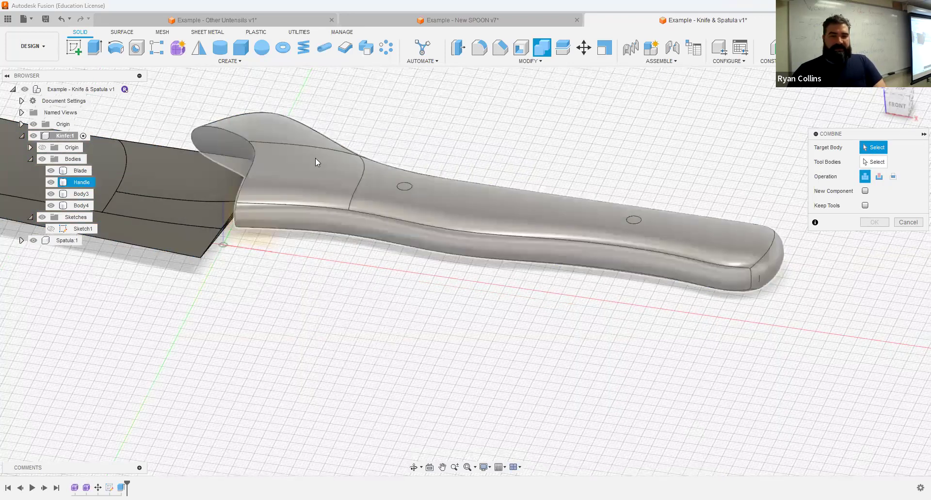
left_click(81, 183)
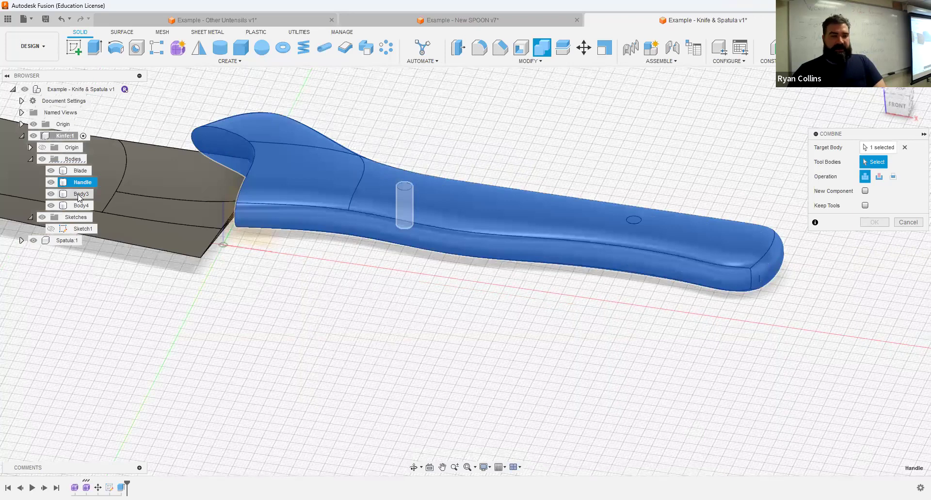
left_click(74, 210, "shift")
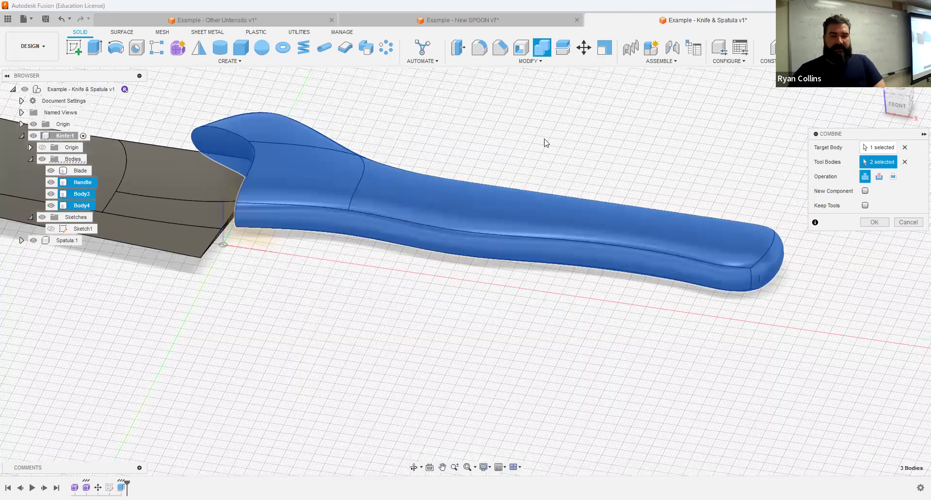
left_click(879, 177)
left_click(865, 206)
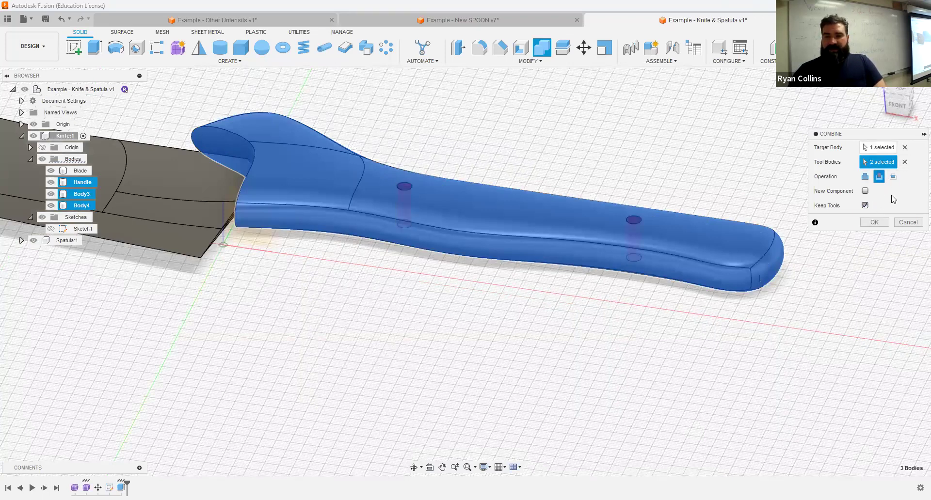
left_click(876, 222)
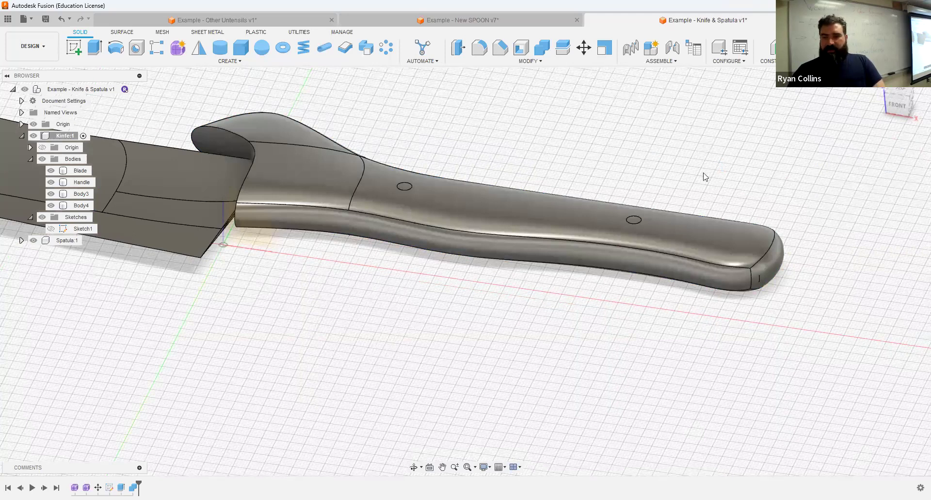
- Apply the Gold - Polished metal appearance to the Blade body
key("a")
scroll(765, 381, "down", 5)
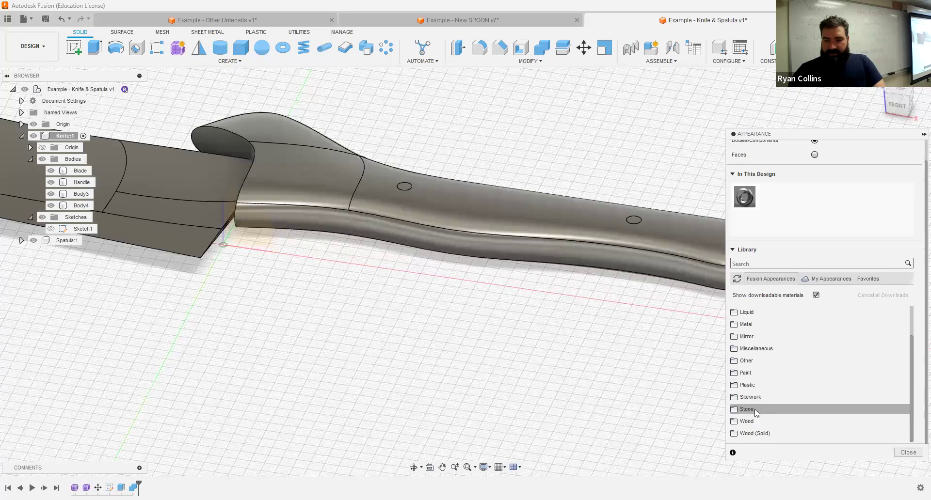
scroll(756, 378, "up", 1)
left_click(759, 362)
scroll(767, 385, "down", 1)
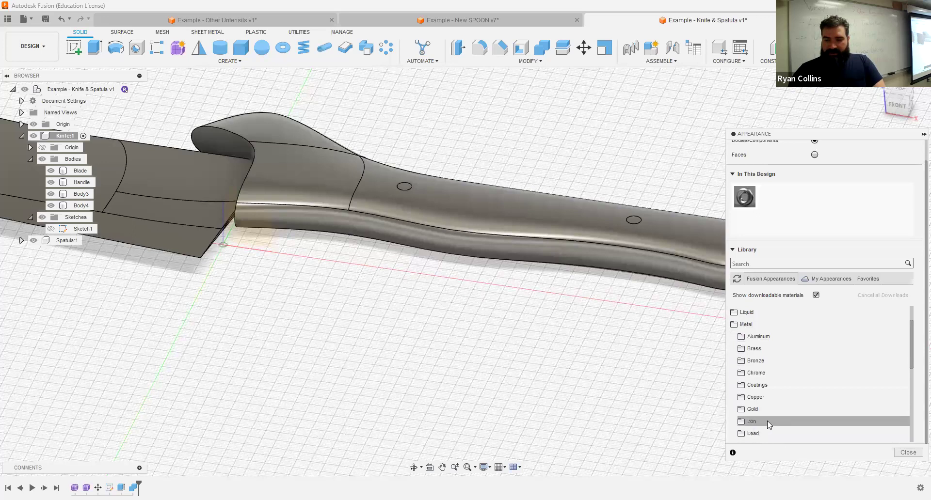
left_click(760, 408)
left_click_drag(766, 422, 203, 200)
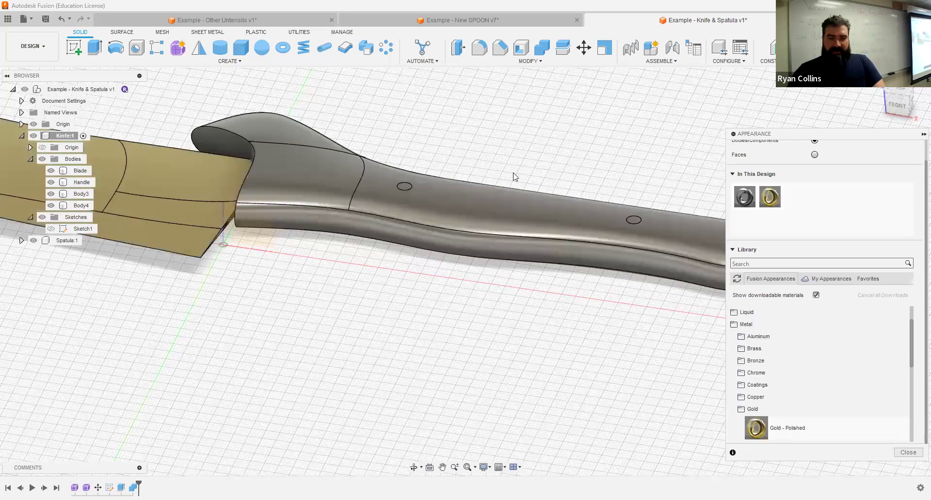
- Find the walnut finishes among the wood appearances, download as needed, and apply Walnut - Glossy to the Handle body
left_click(754, 409)
left_click(746, 324)
left_click(758, 425)
scroll(786, 416, "down", 5)
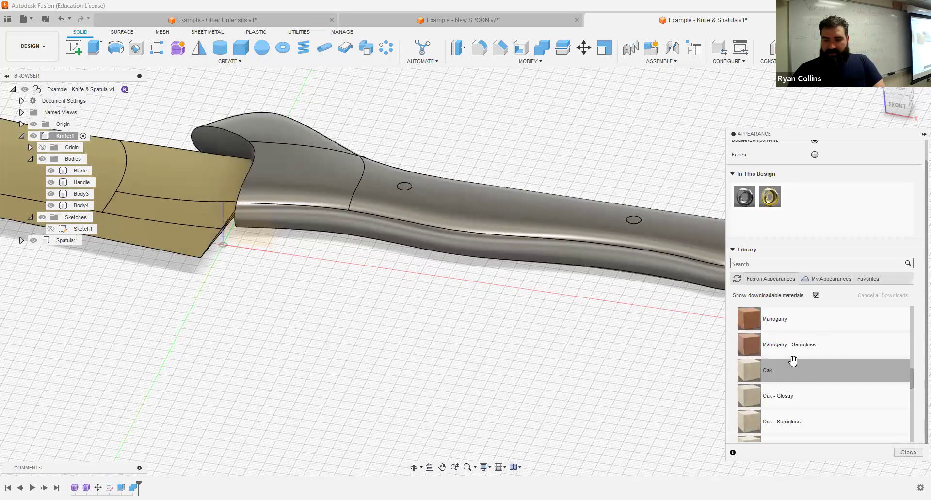
scroll(790, 368, "down", 5)
left_click_drag(771, 369, 790, 371)
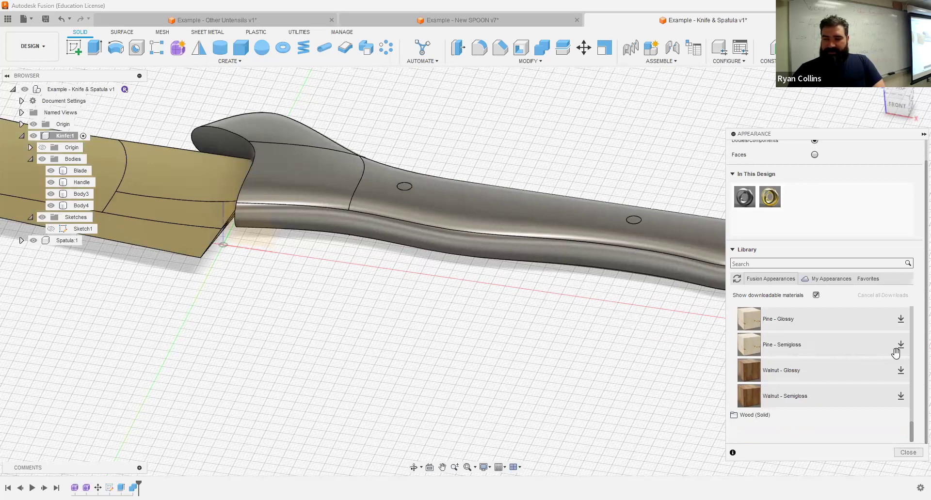
left_click(900, 395)
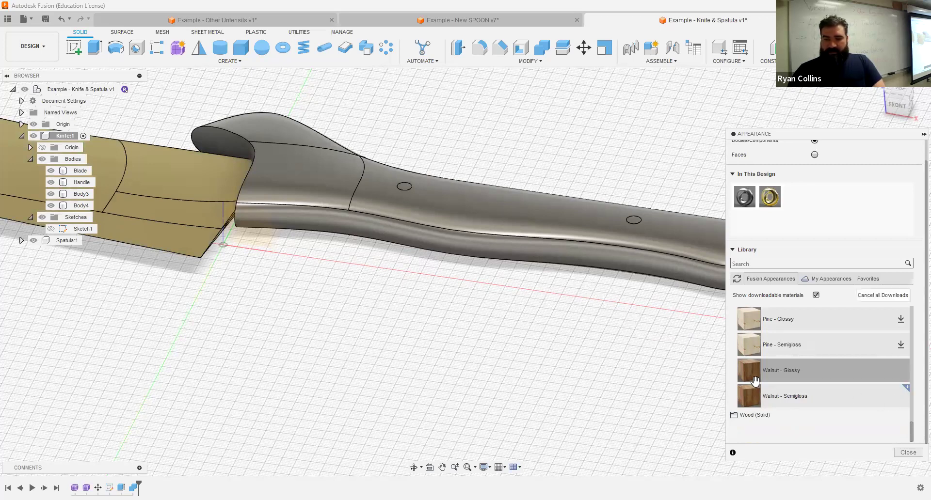
left_click_drag(755, 381, 513, 239)
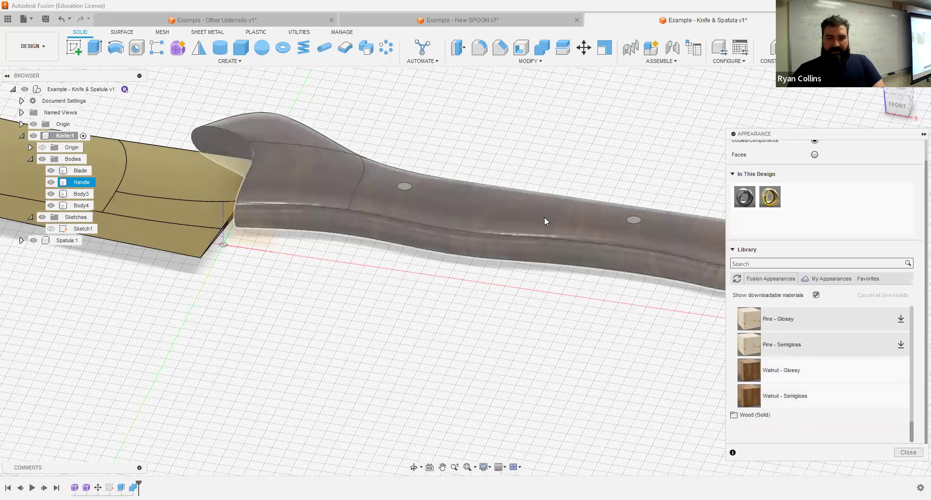
- Find a suitable finish among the library's metal appearances, download it, and apply it to both handle pins
scroll(797, 363, "up", 10)
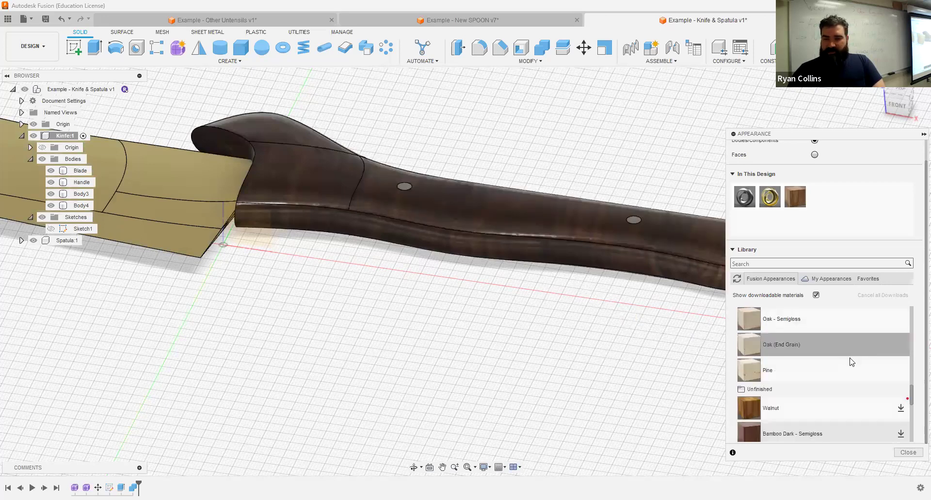
left_click(742, 373)
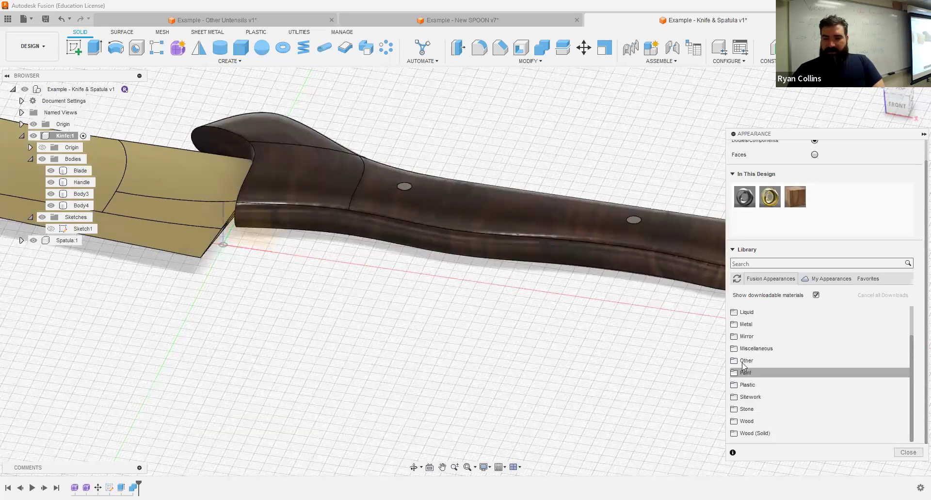
left_click(747, 325)
left_click(769, 349)
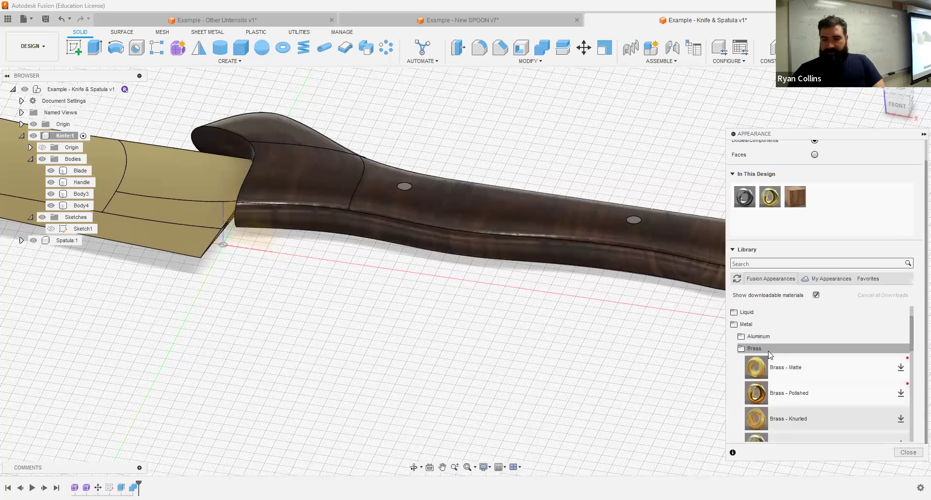
left_click(768, 351)
left_click(769, 362)
left_click(896, 383)
left_click_drag(755, 380, 635, 221)
left_click_drag(755, 380, 411, 196)
left_click(915, 453)
scroll(558, 305, "down", 10)
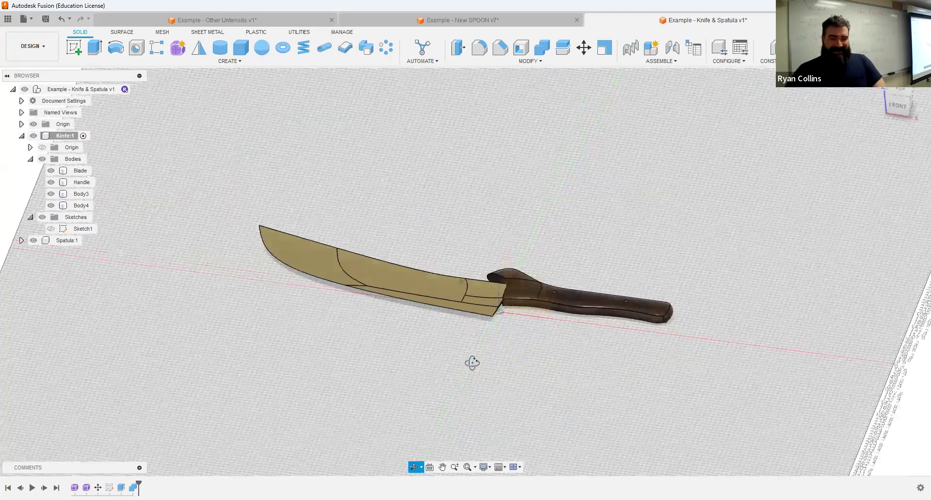
mouse_move(472, 363)
left_mouse_down()
mouse_move(497, 370)
mouse_move(444, 368)
mouse_move(501, 380)
mouse_move(467, 379)
left_mouse_up()
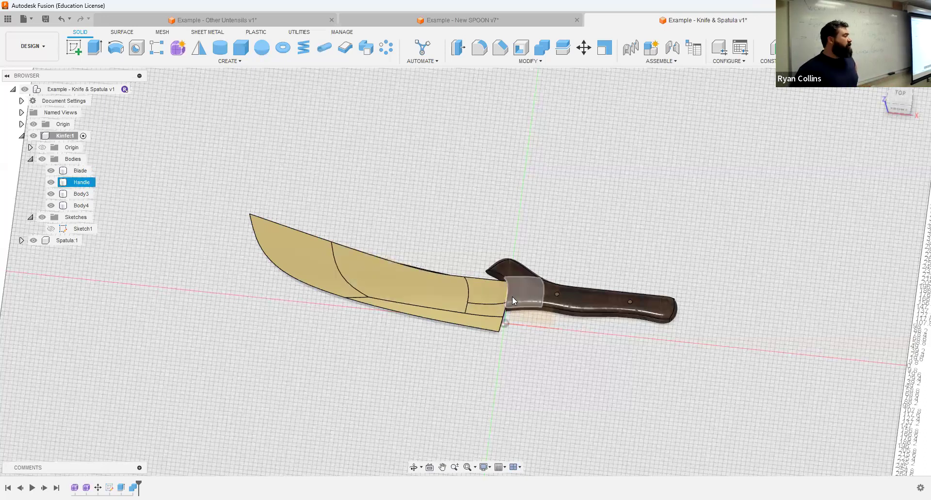
scroll(512, 296, "up", 3)
scroll(514, 293, "up", 1)
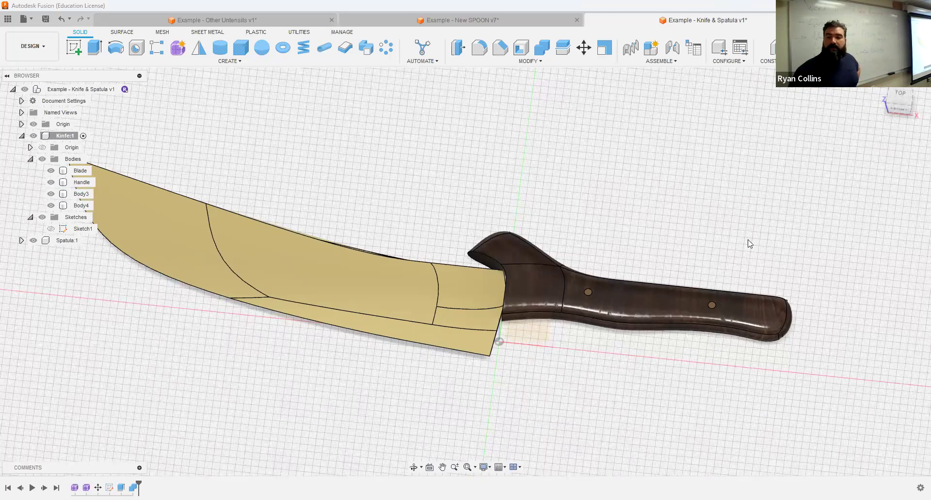
middle_click_drag(359, 186, 352, 273, "shift")
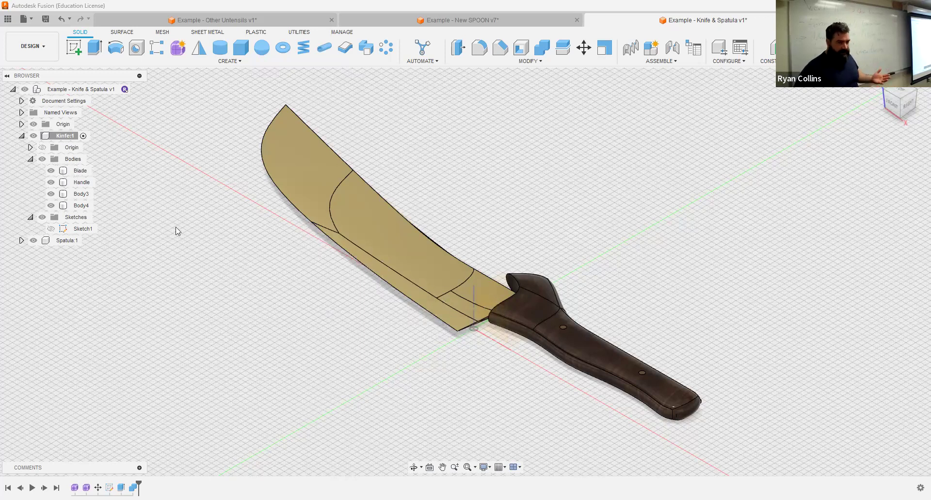
- Hide the knife component and create a form in the activated Spatula component, viewing the XY plane from the top
left_click(33, 135)
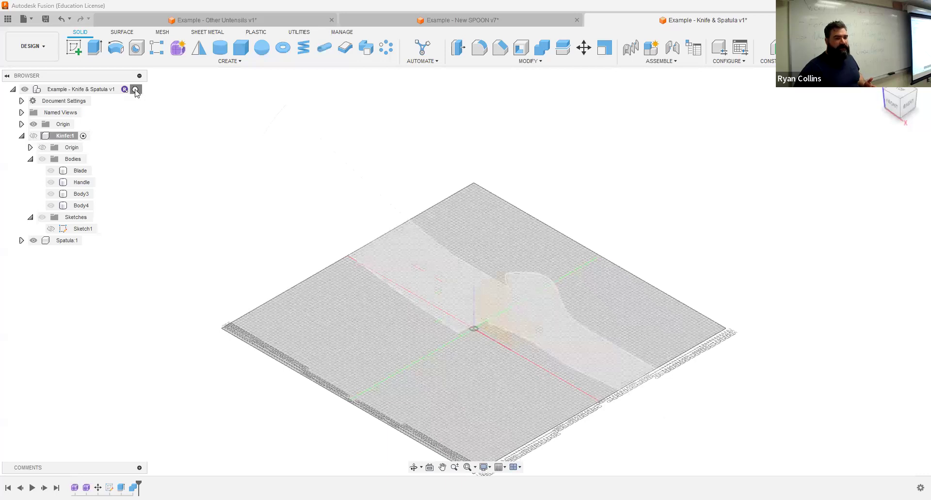
left_click(135, 90)
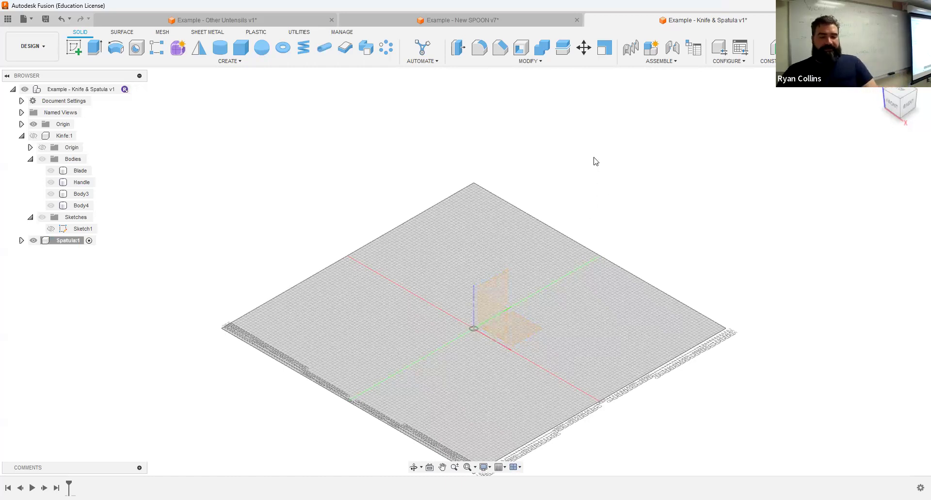
left_click(178, 47)
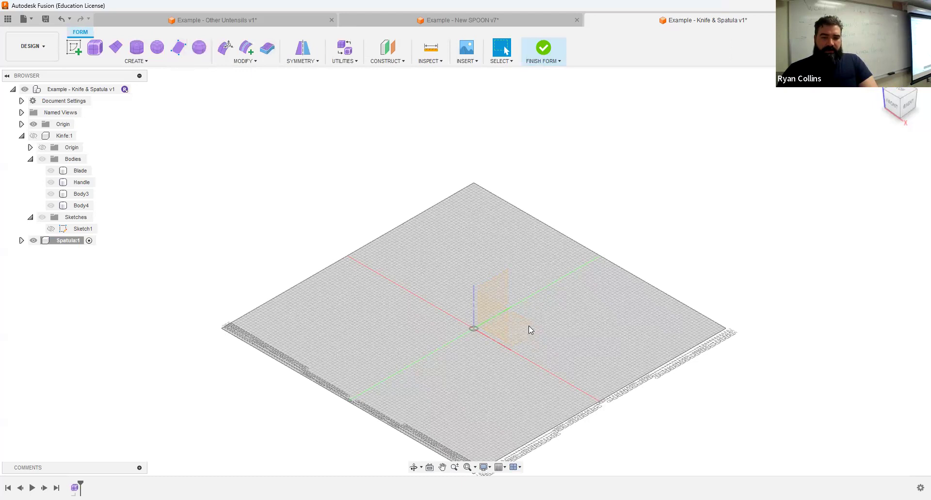
left_click(517, 334)
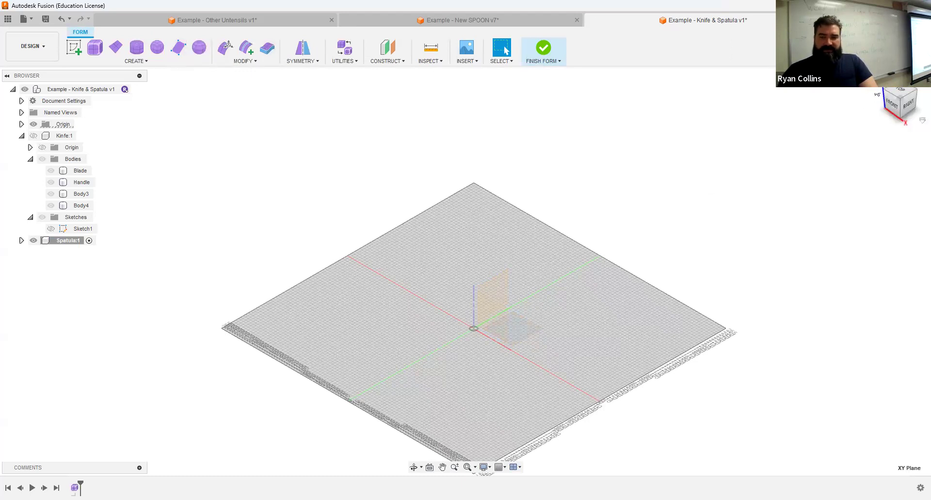
left_click(901, 93)
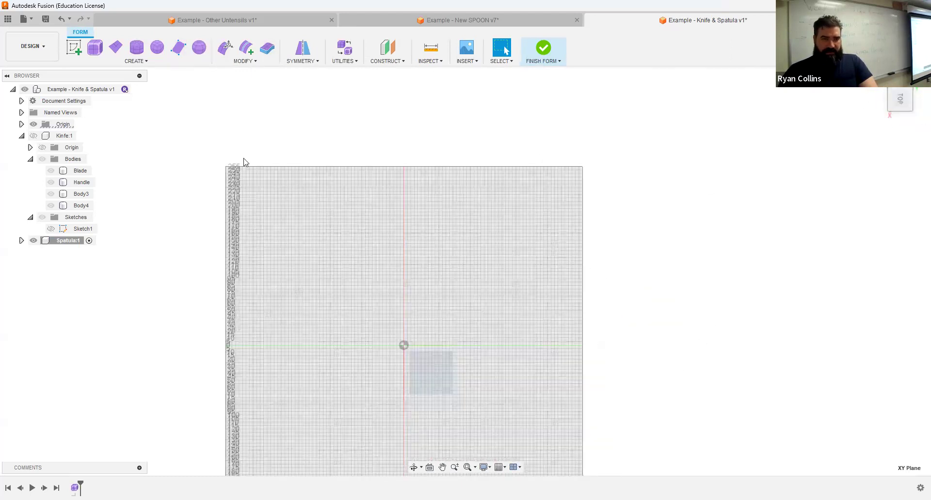
- Try to create a 150 by 100 mm center-rectangle plane at the origin, and undo it
left_click(119, 54)
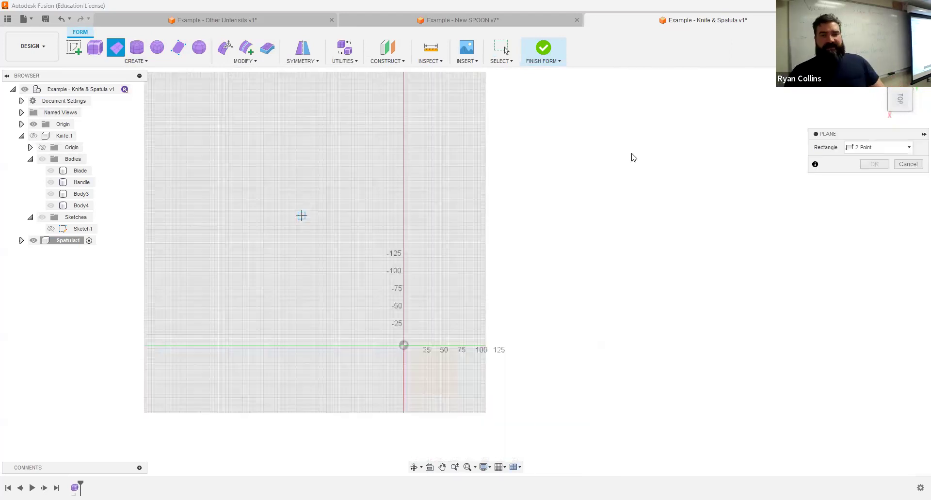
left_click(876, 150)
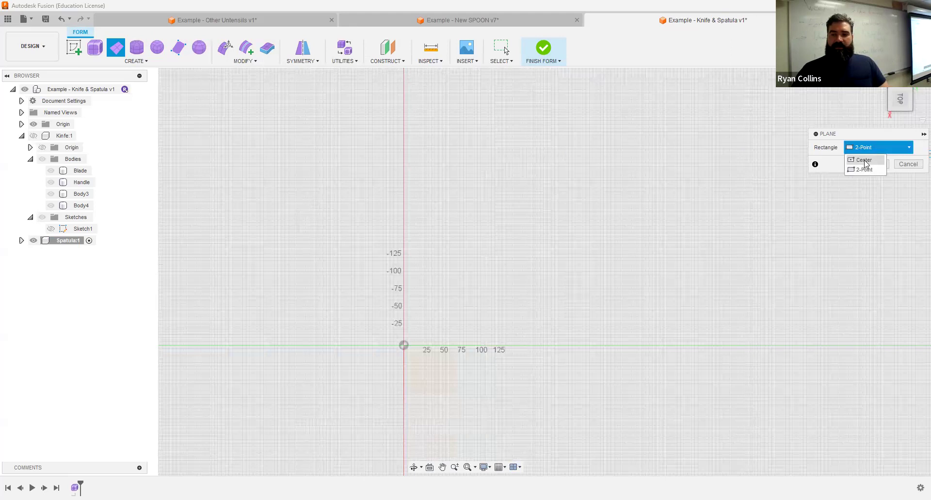
scroll(436, 338, "up", 3)
left_click(418, 327)
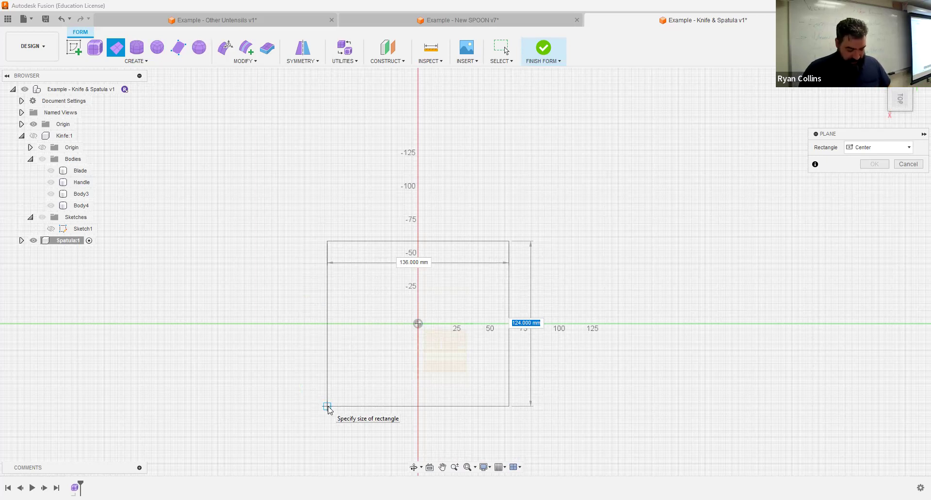
type("150")
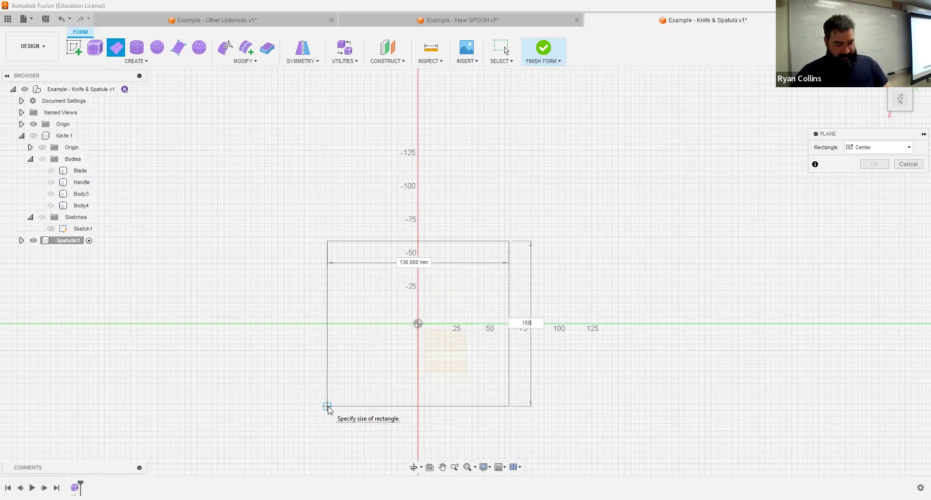
key("Tab")
type("100")
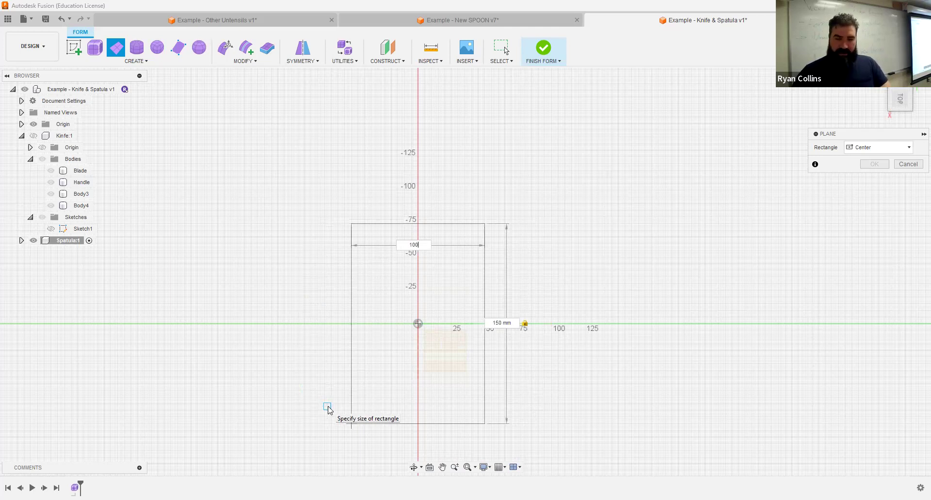
key("BackSpace")
key("BackSpace")
key("BackSpace")
key("BackSpace")
key("BackSpace")
key("Tab")
type("1")
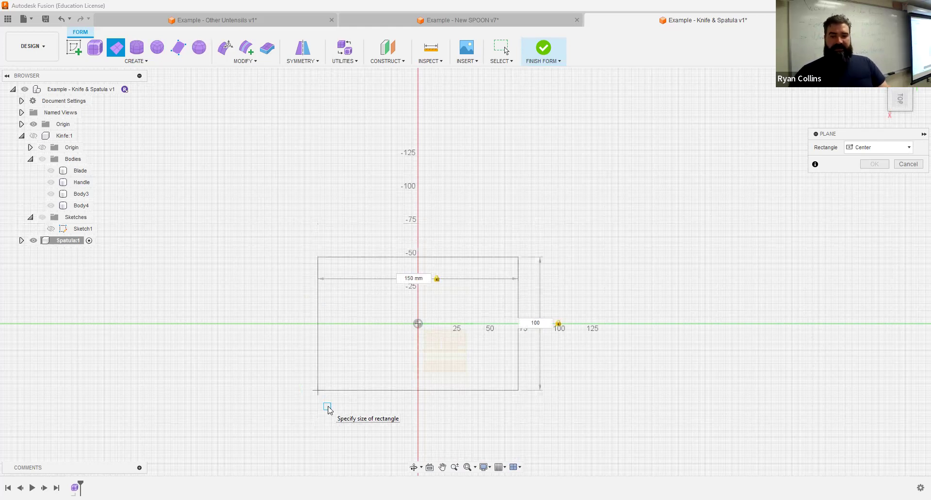
key("Return")
key("ctrl+z")
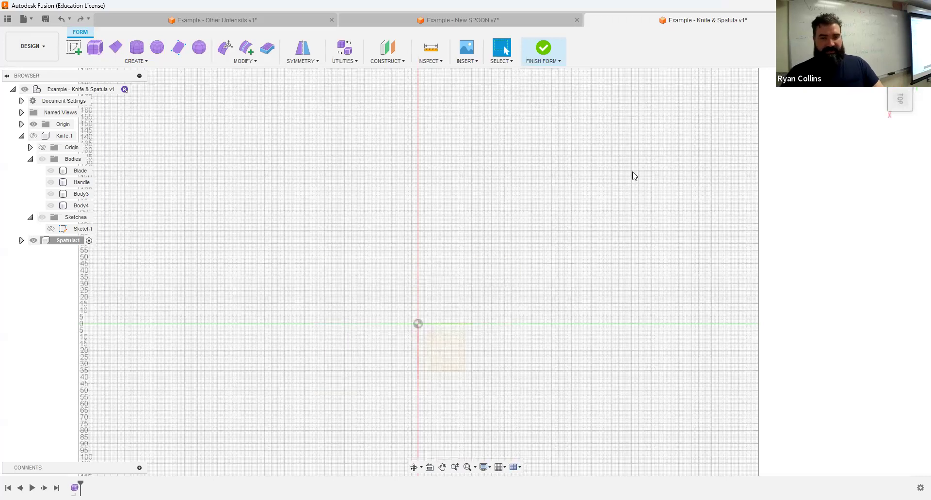
- Draw a center-rectangle form plane at the origin, 150 mm along the green axis and 100 mm along the red axis
left_click(116, 47)
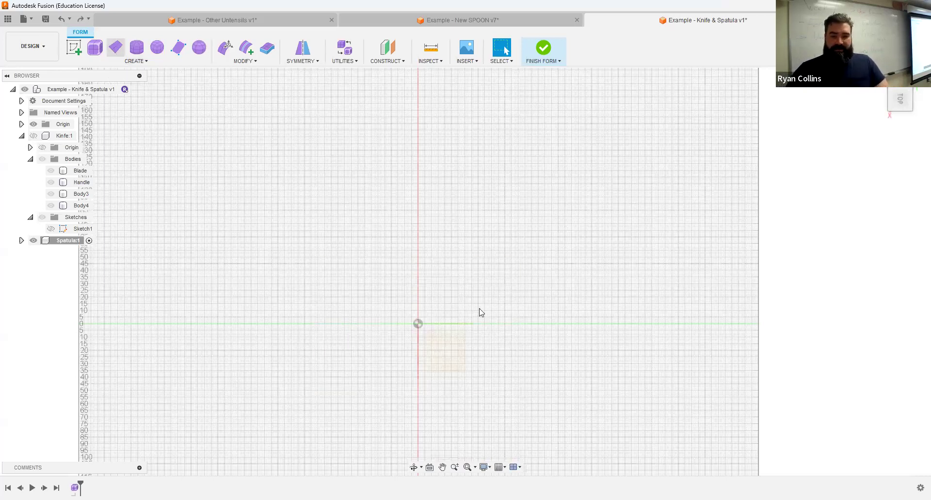
left_click(459, 355)
type("10")
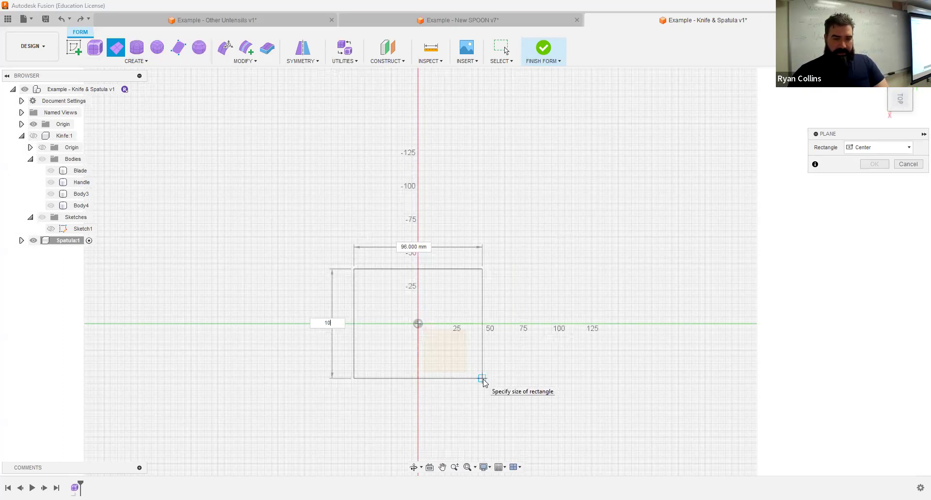
key("Tab")
key("Tab")
type("150")
key("Tab")
type("100")
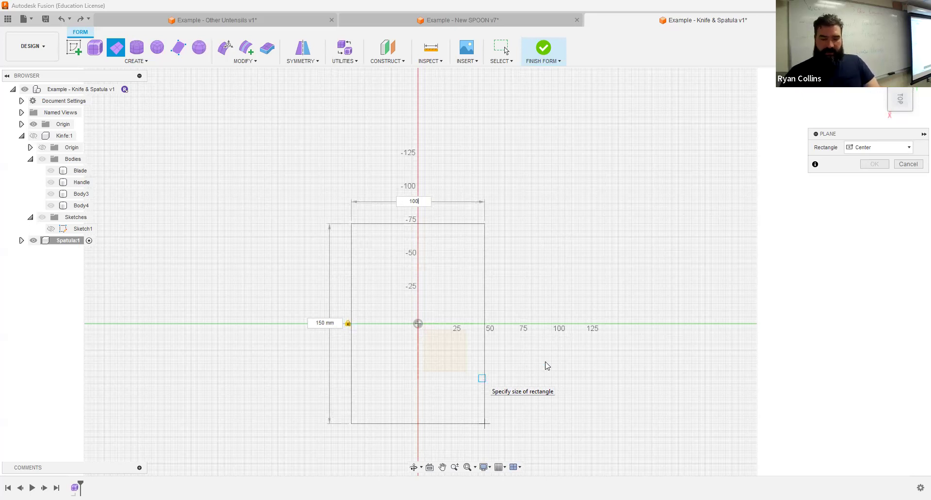
key("BackSpace")
key("BackSpace")
key("BackSpace")
type("100")
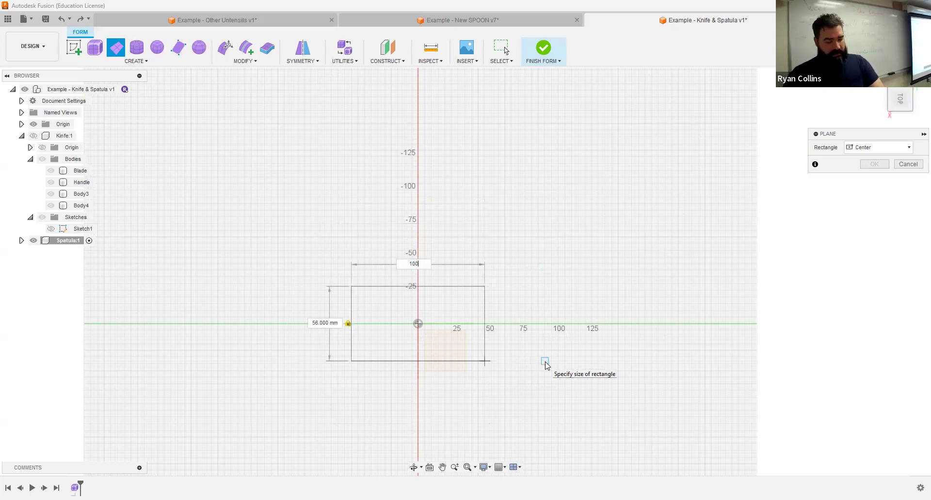
key("Tab")
type("150")
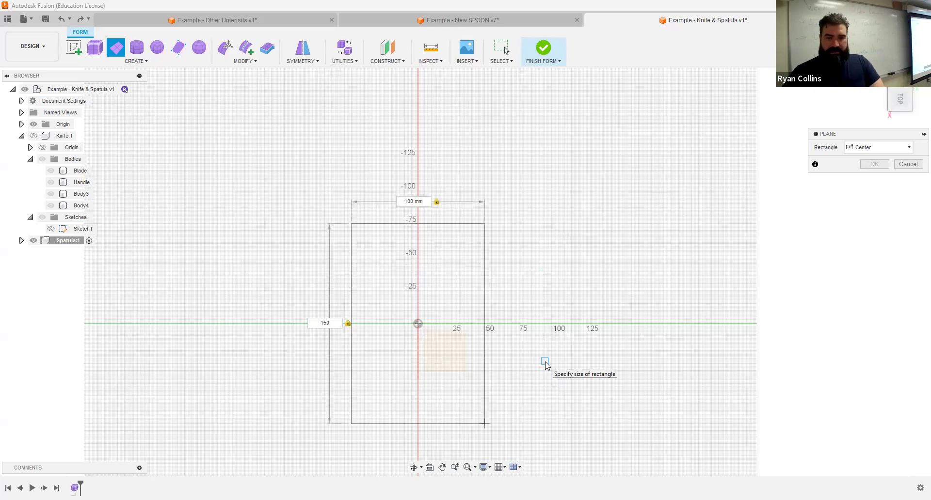
key("BackSpace")
key("BackSpace")
key("BackSpace")
type("100")
key("Tab")
type("150")
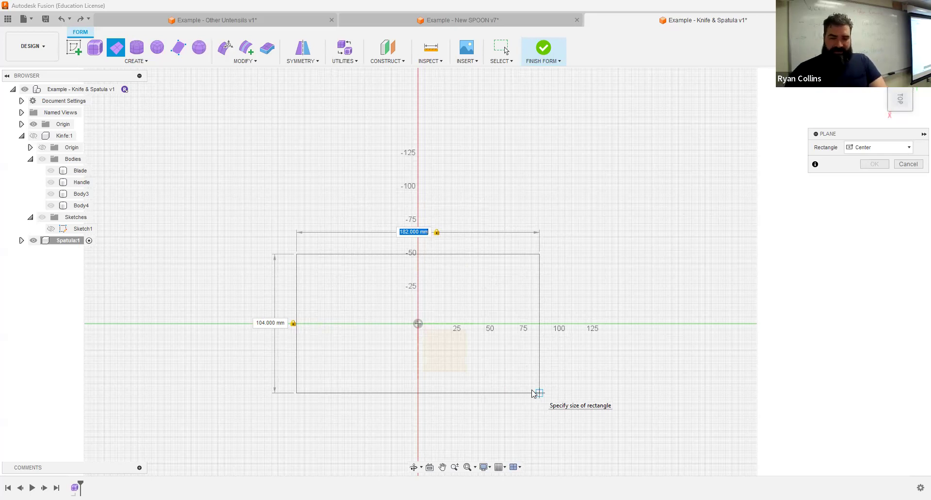
type("150")
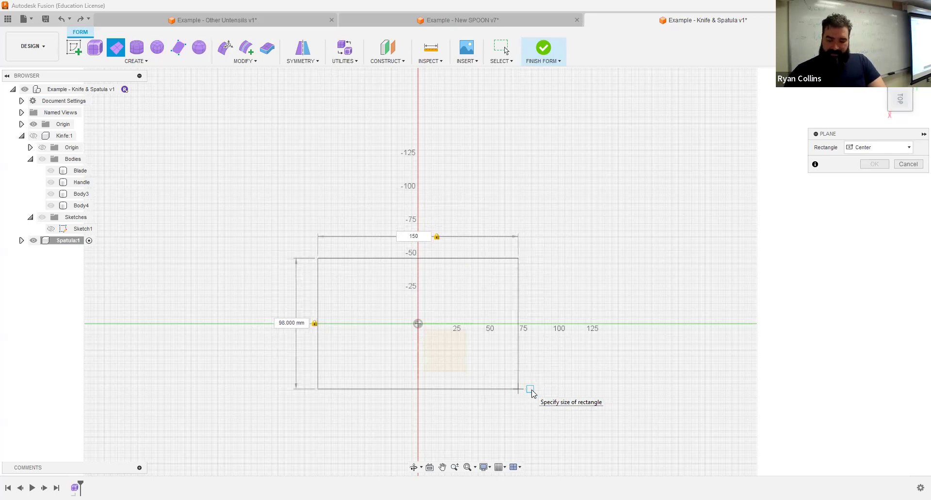
key("Tab")
type("1")
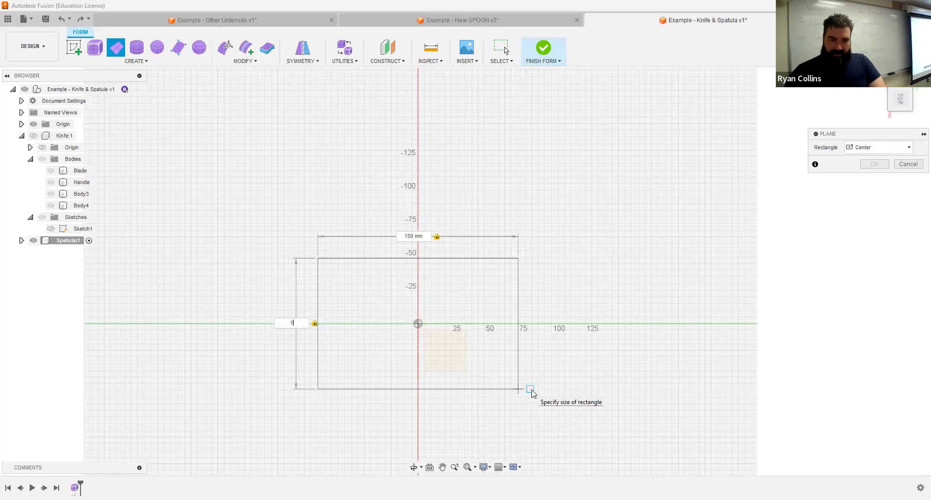
type("00")
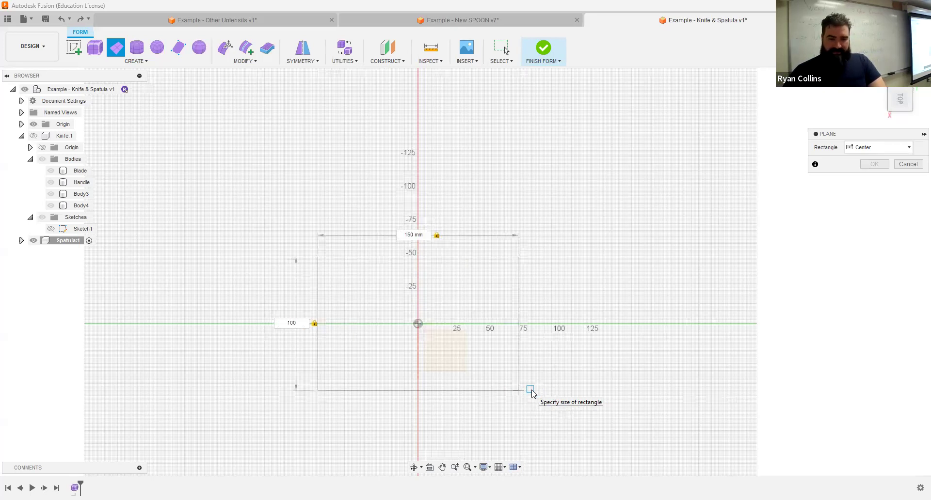
key("Return")
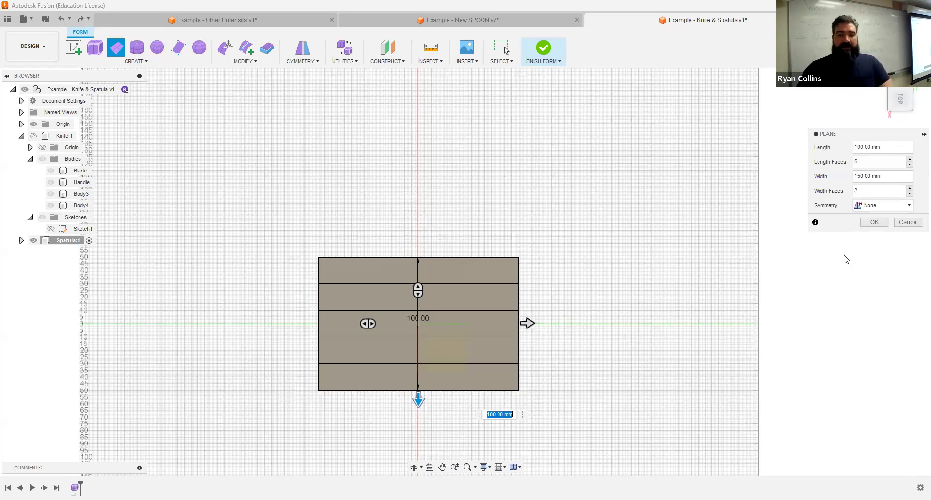
- Set the form plane's length faces to 2 and width faces to 3
double_click(876, 162)
type("1")
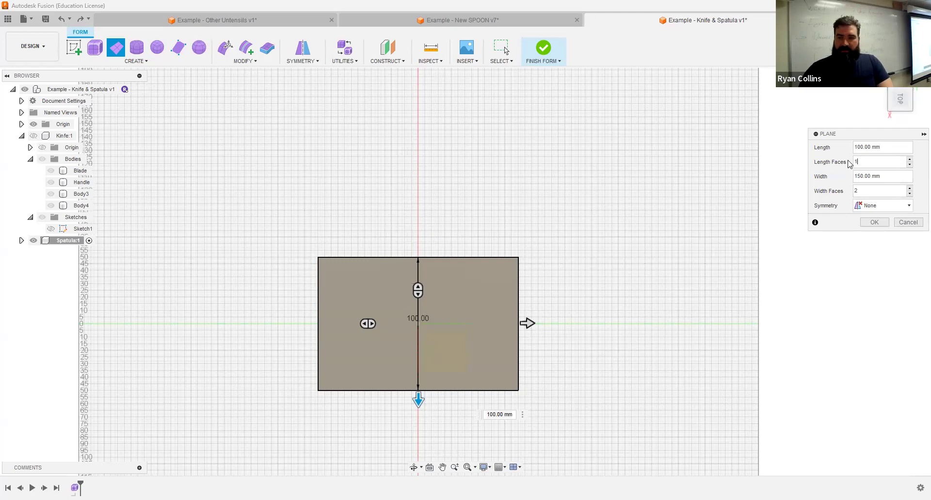
key("BackSpace")
type("2")
key("Tab")
key("Tab")
type("1")
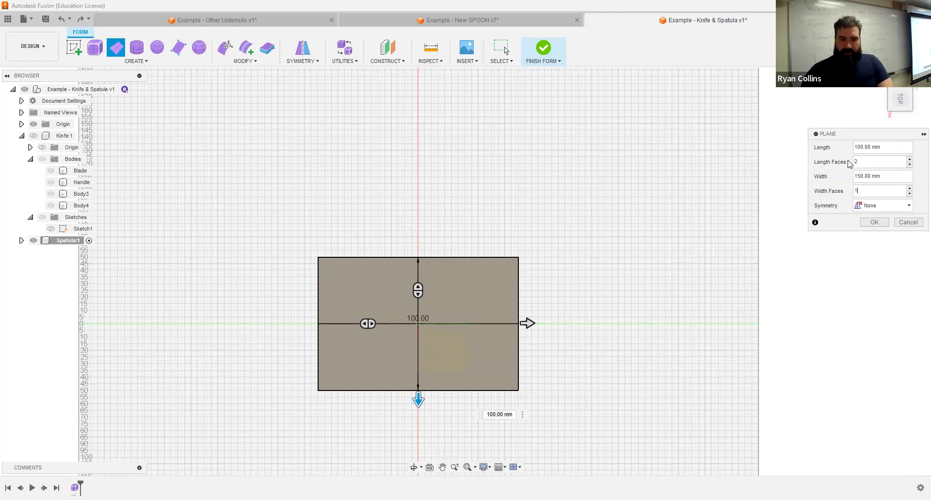
key("BackSpace")
type("3")
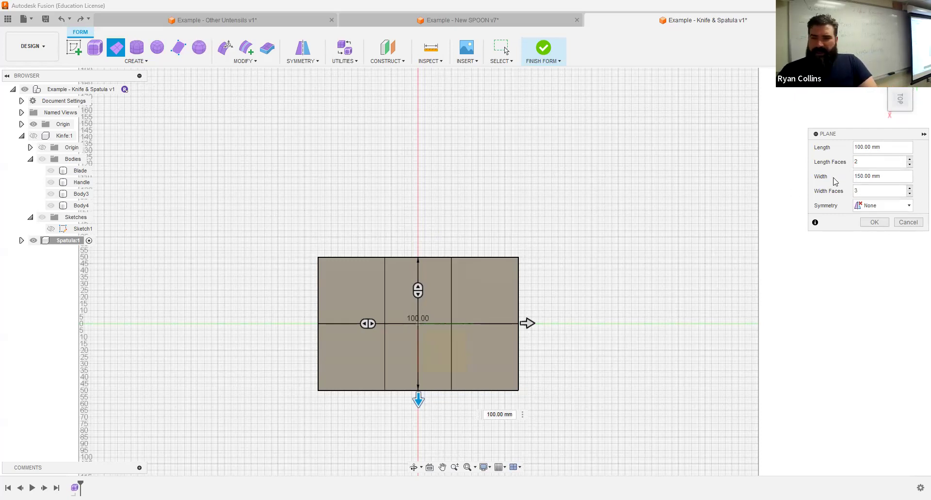
- Divide the form plane into 3 length faces and 2 width faces, and create it
left_click_drag(872, 190, 839, 192)
type("2")
key("Tab")
key("Tab")
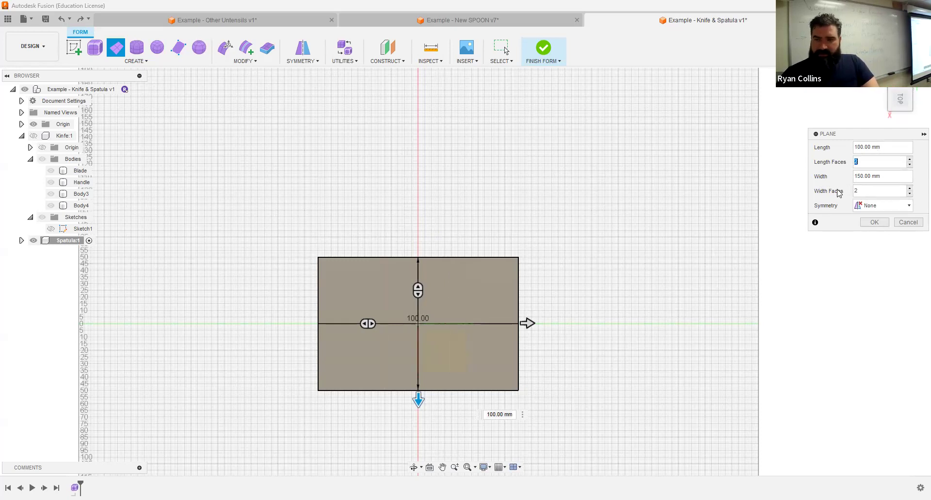
type("3")
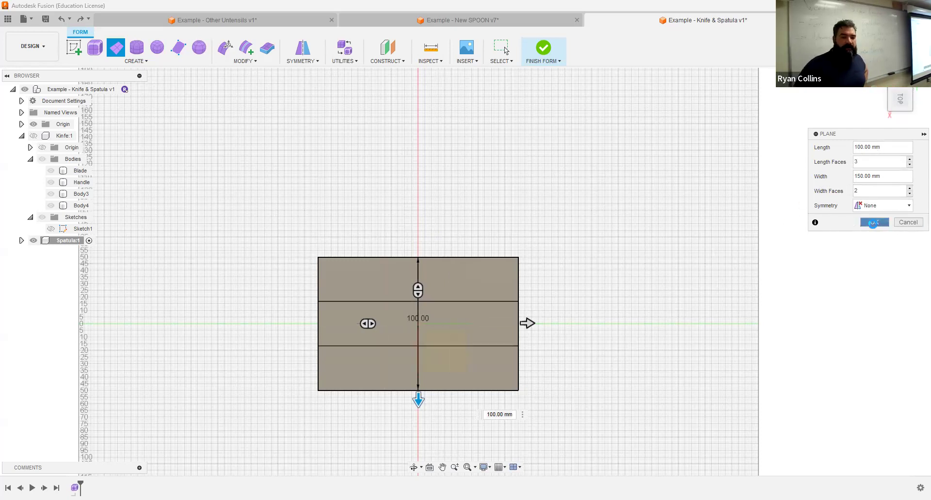
left_click(872, 222)
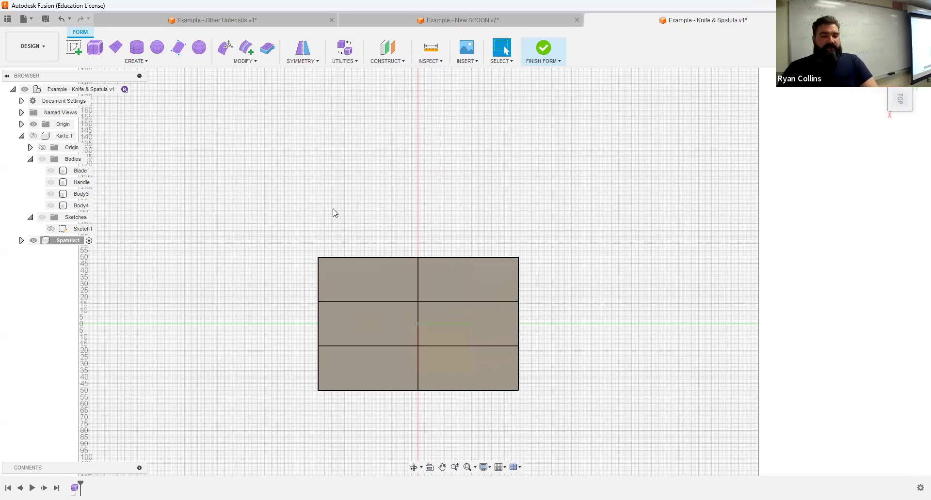
left_click(222, 50)
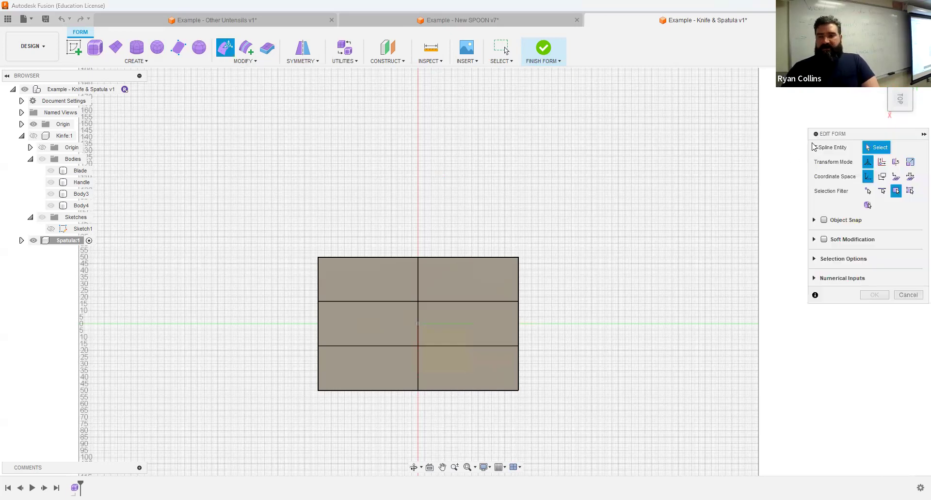
left_click(882, 191)
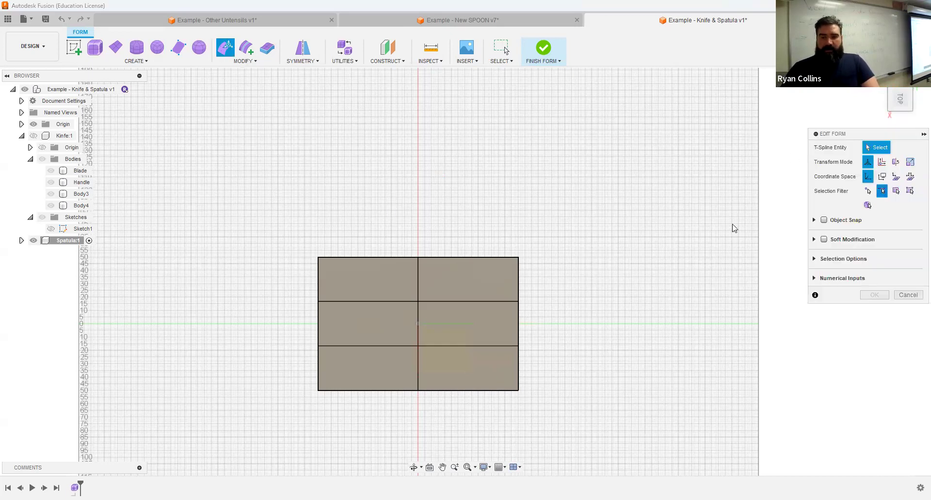
double_click(372, 257)
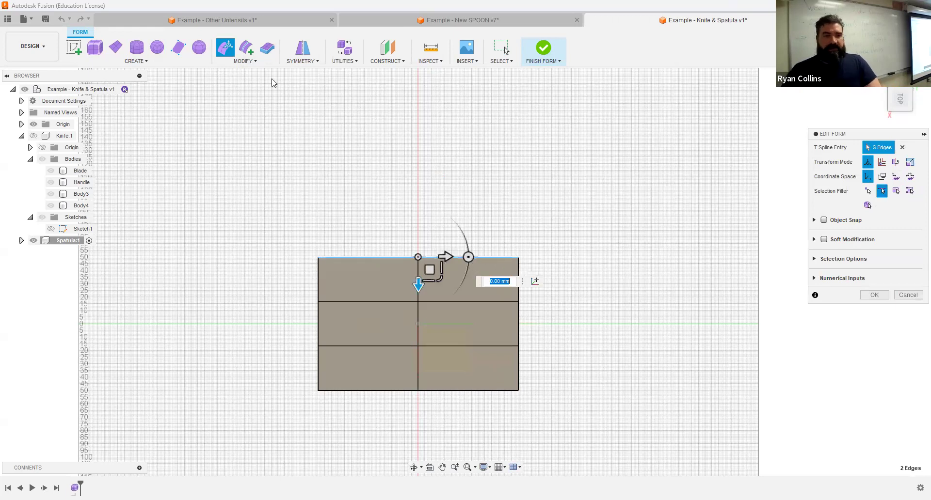
key("Escape")
left_click(308, 52)
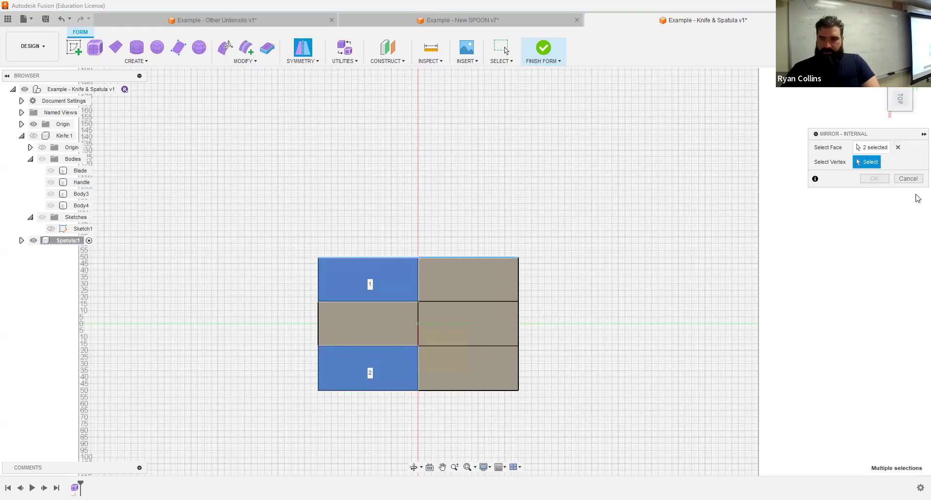
left_click(907, 179)
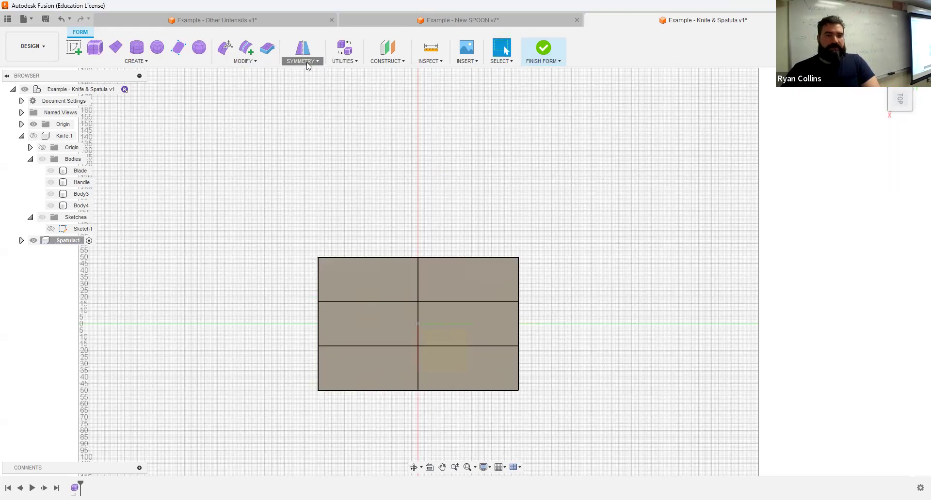
left_click(303, 61)
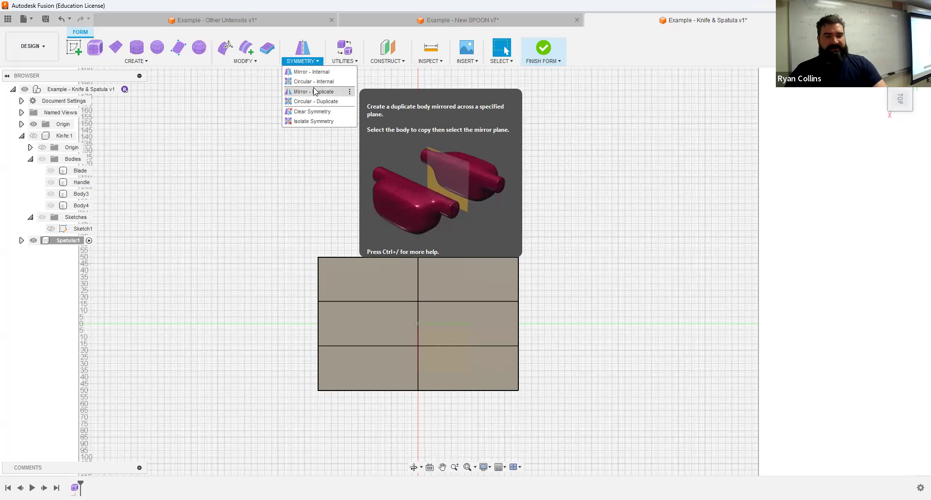
left_click(254, 191)
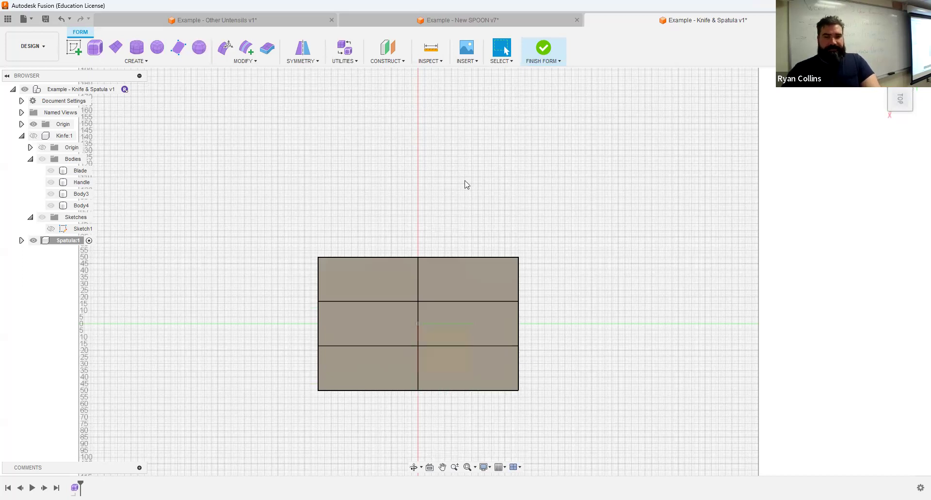
- Rotate the two outer edges along one 150 mm side of the form plane by -10 degrees within the plane
left_click(226, 49)
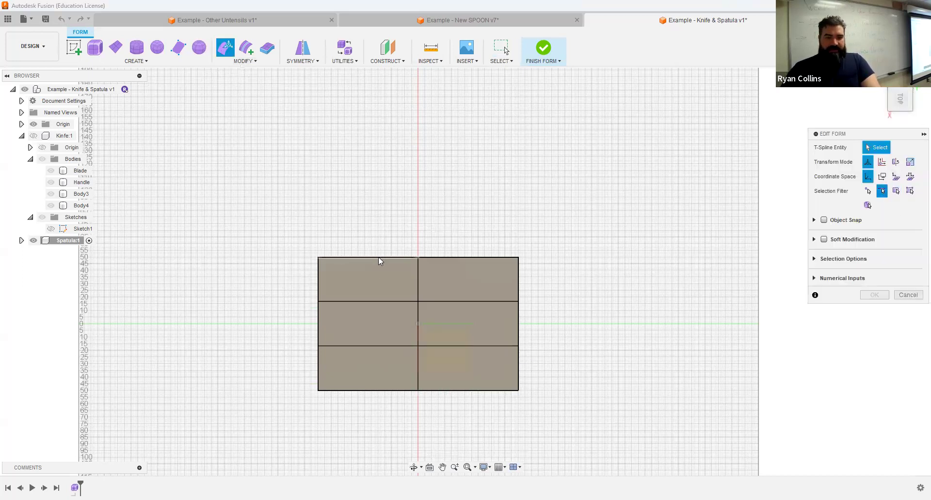
double_click(485, 257)
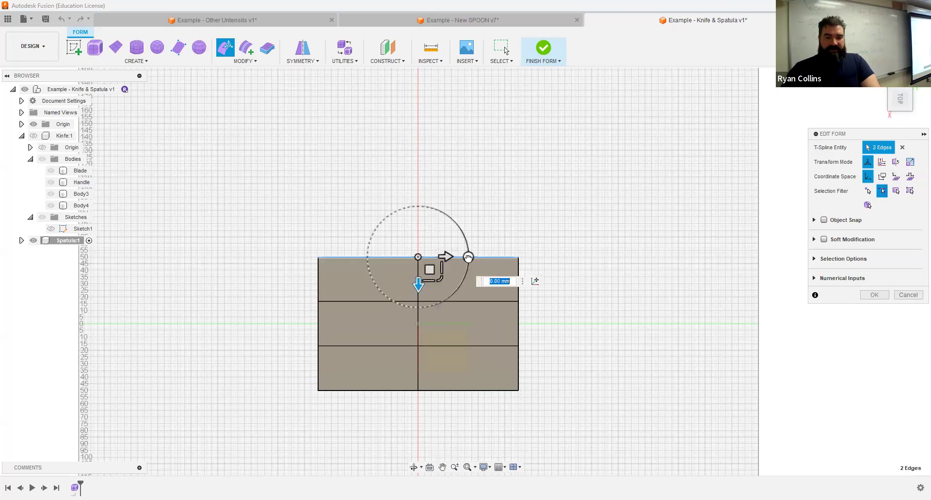
left_click_drag(468, 257, 465, 269)
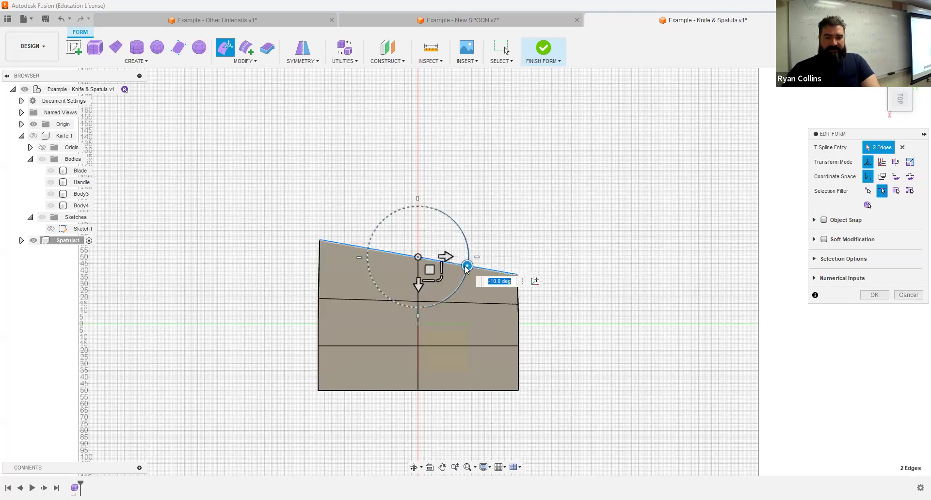
left_click(386, 392)
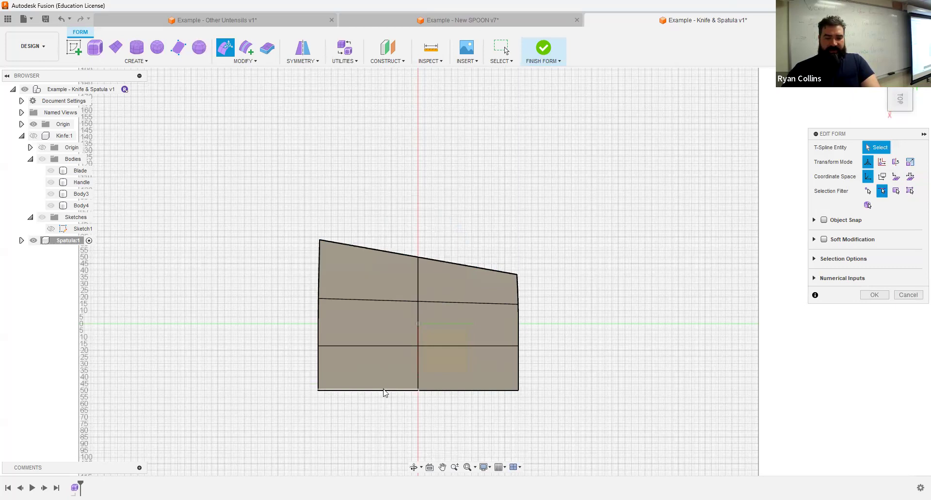
left_click(333, 393)
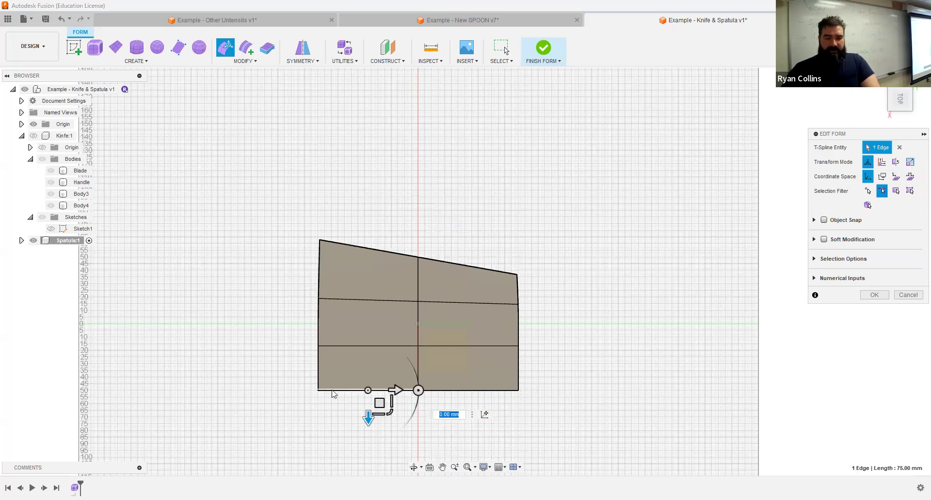
left_click(496, 383, "shift")
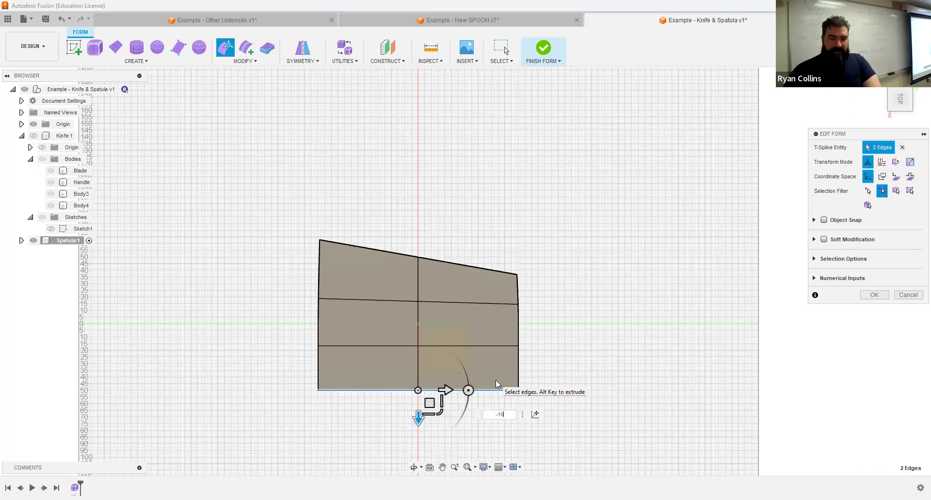
key("Return")
key("BackSpace")
key("BackSpace")
key("BackSpace")
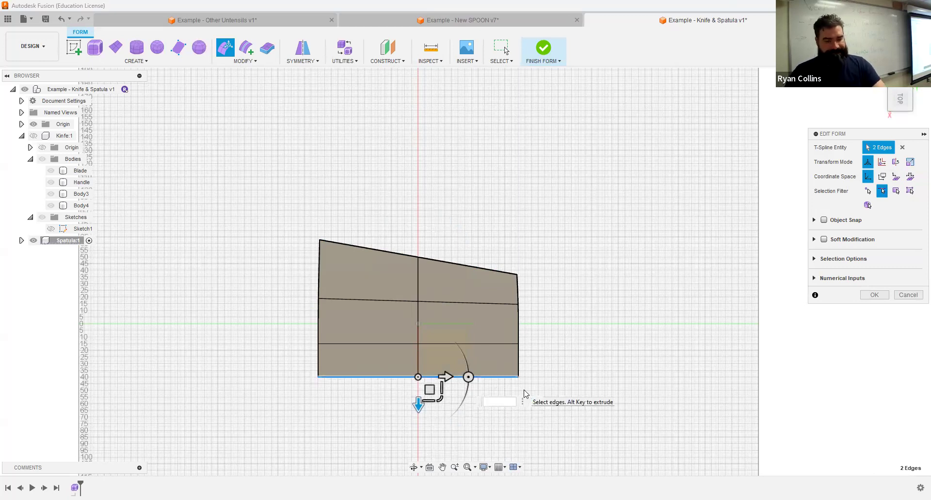
key("Escape")
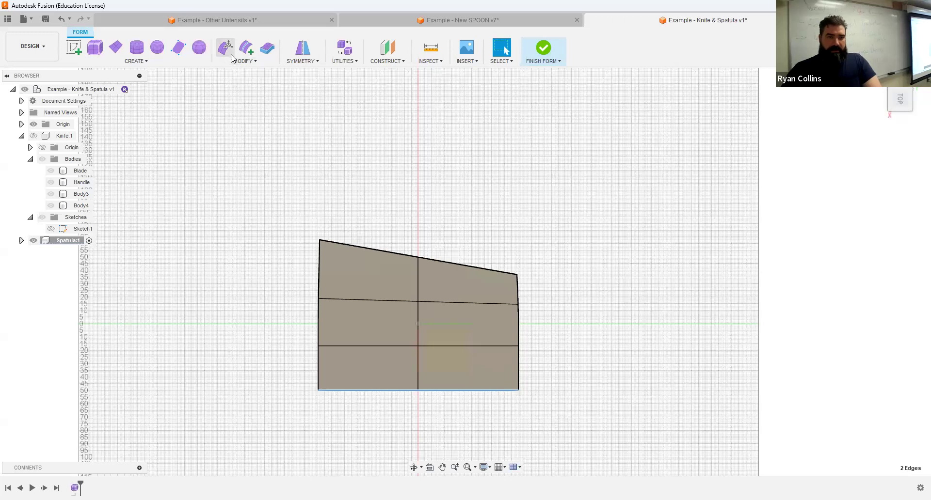
- Rotate the two outer edges along the opposite long side inward to match the first side's taper
left_click(233, 54)
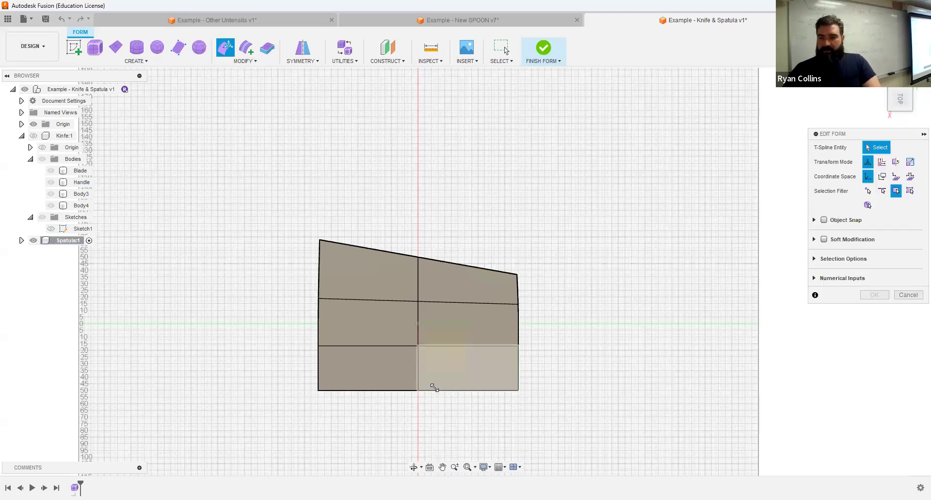
left_click(882, 192)
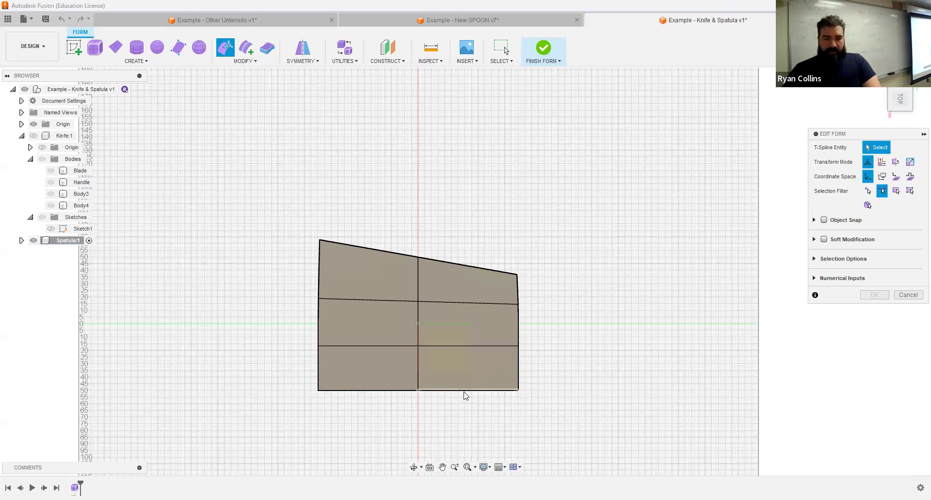
double_click(461, 391)
left_click_drag(467, 391, 467, 384)
left_click(872, 295)
- Extrude the middle edge of the tapered blade's narrow end 200 mm outward to form the spatula handle
middle_click_drag(563, 380, 565, 256, "shift")
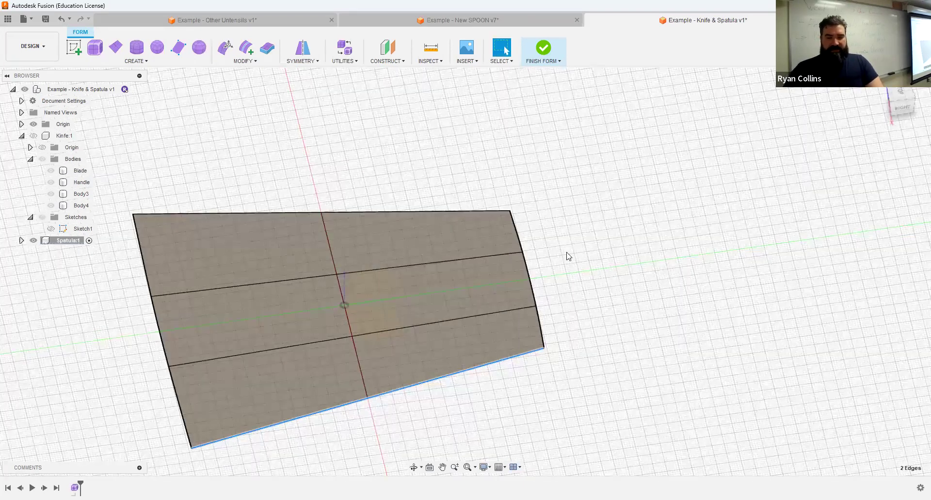
left_click(897, 97)
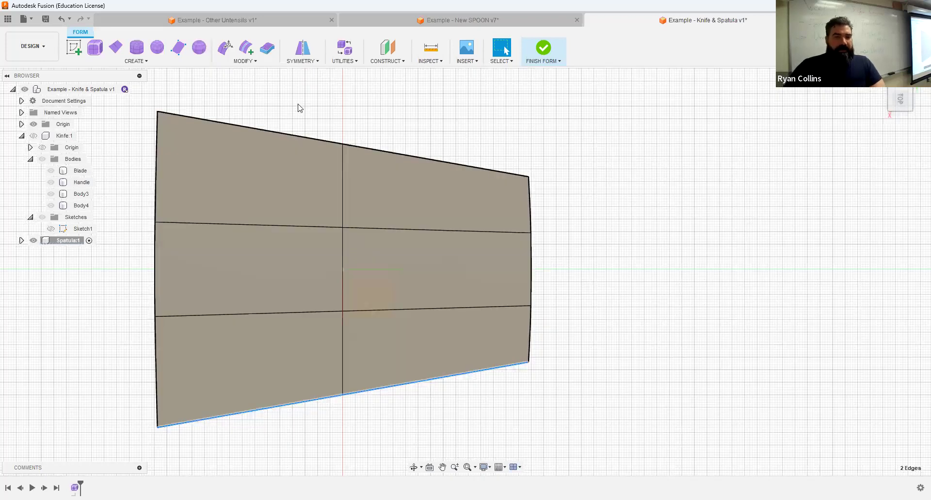
left_click(226, 47)
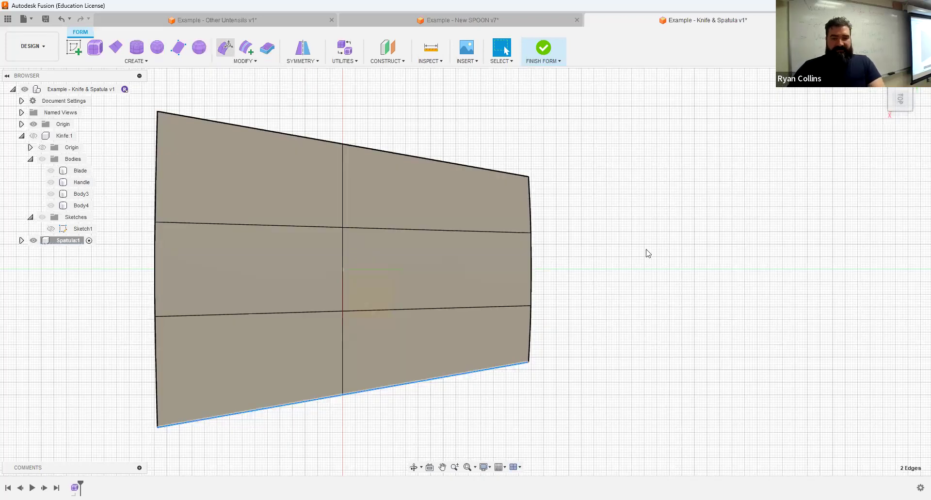
left_click(531, 268)
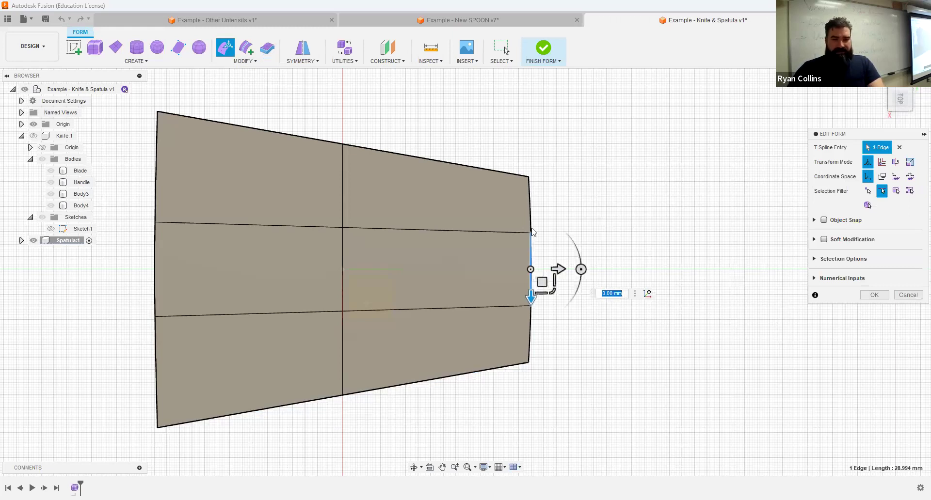
middle_click_drag(558, 272, 421, 221)
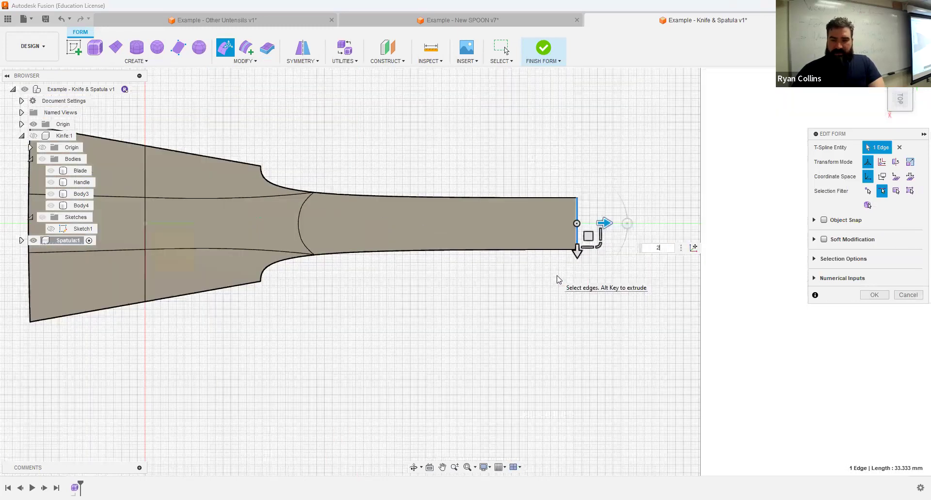
type("00")
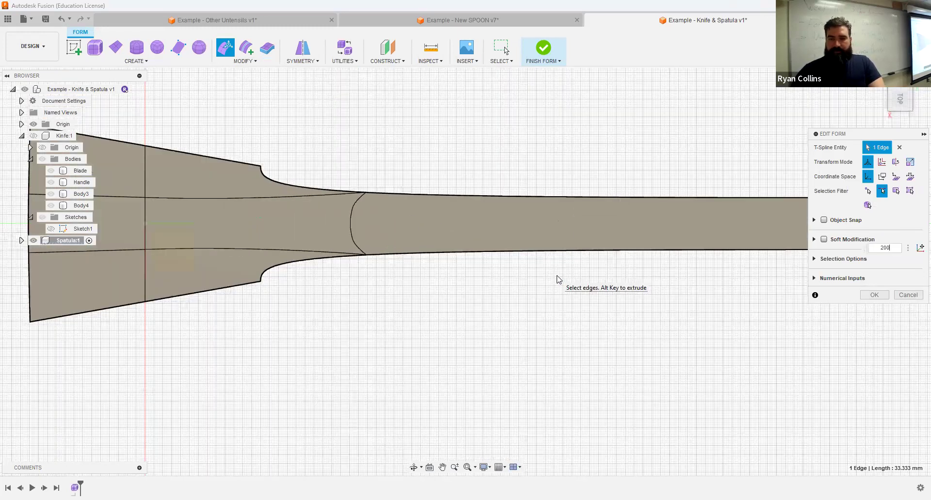
scroll(589, 273, "down", 3)
middle_click_drag(603, 301, 700, 169, "shift")
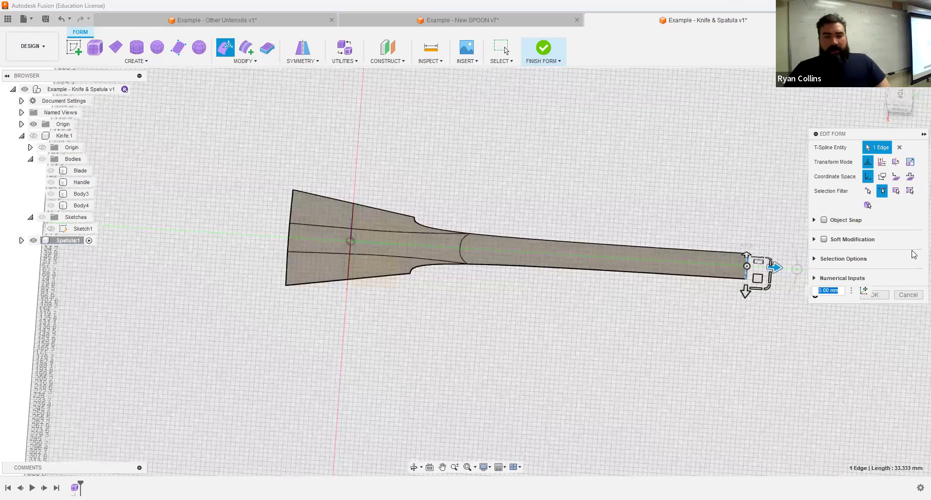
- Rotate the handle face 20 degrees upward in the side view, and raise it vertically relative to the blade
left_click(601, 269)
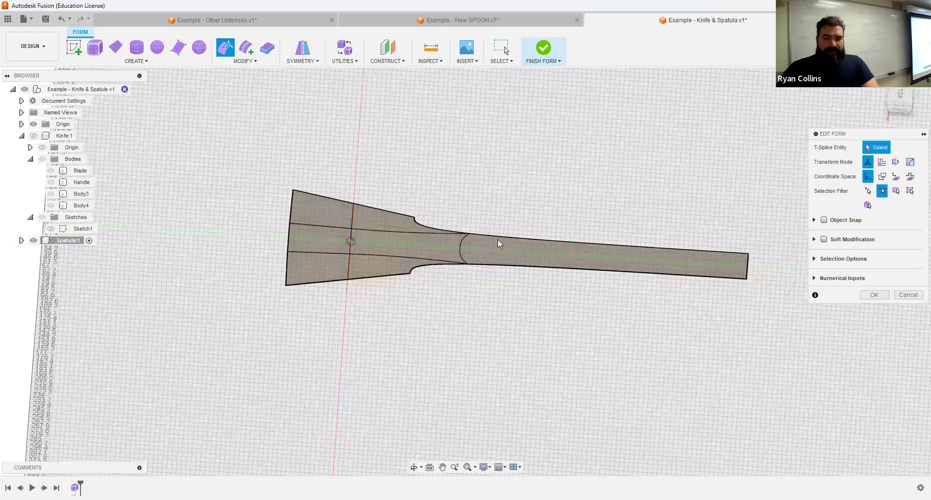
left_click(895, 190)
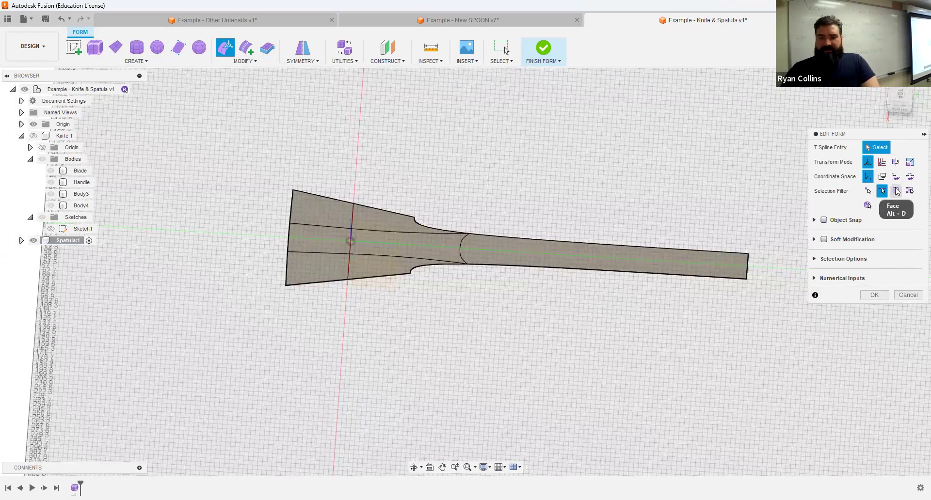
left_click(616, 259)
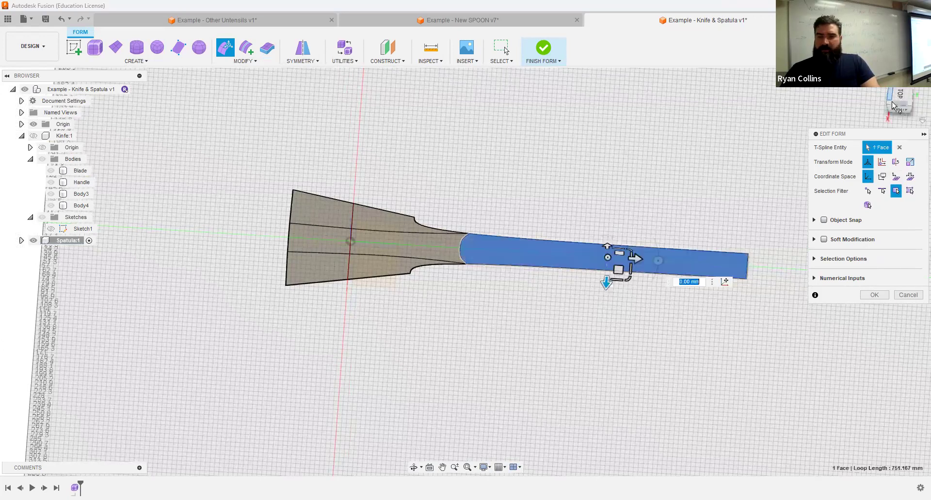
left_click_drag(891, 102, 904, 110)
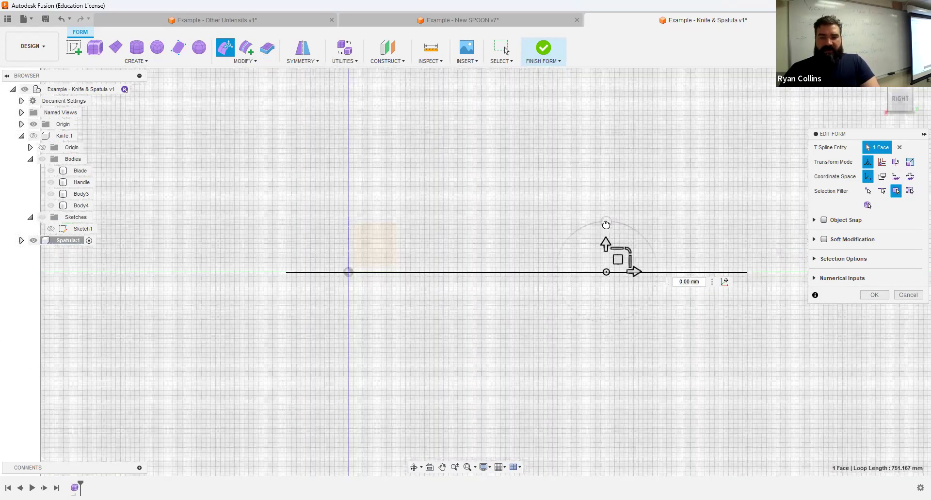
left_click_drag(605, 223, 582, 212)
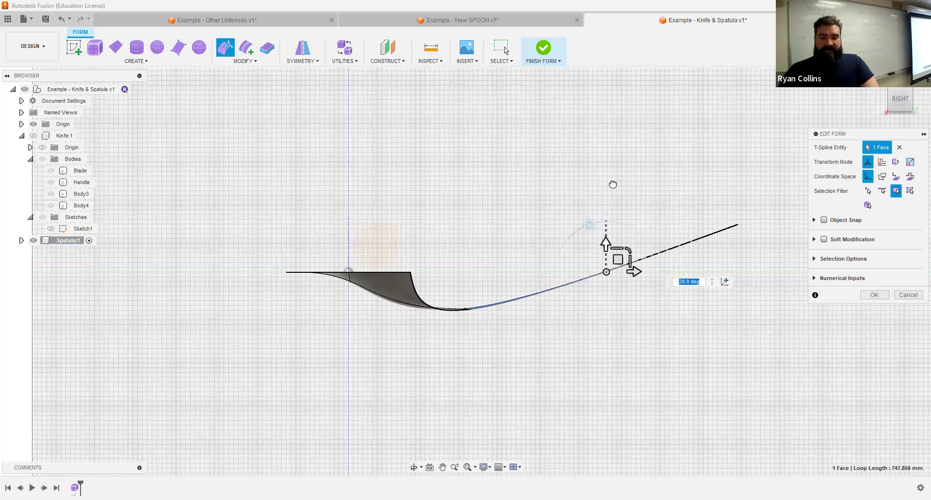
left_click_drag(612, 184, 606, 183)
middle_click_drag(535, 291, 543, 315, "shift")
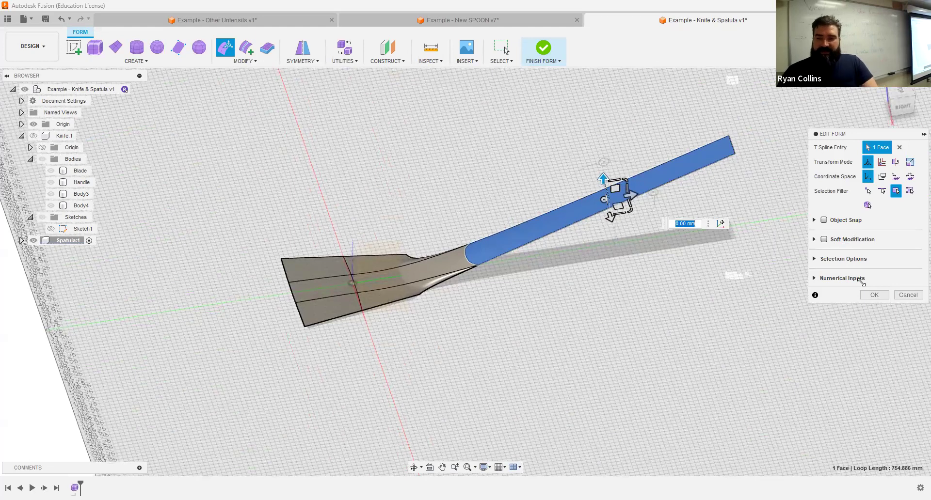
key("Escape")
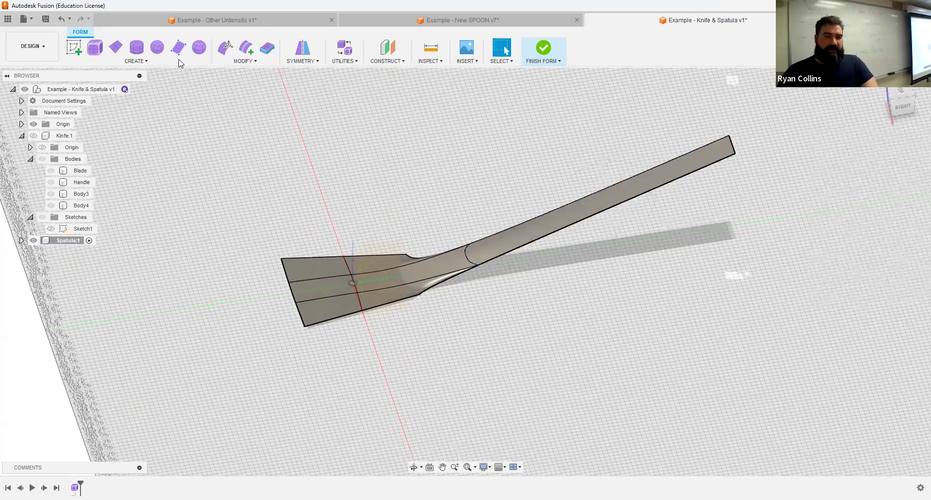
- Crease the cross edge where the spatula handle meets the blade
left_click(248, 62)
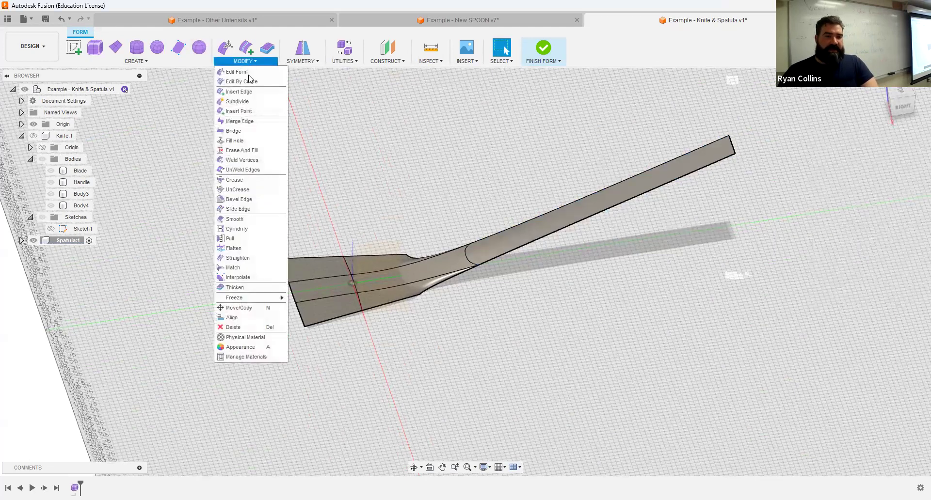
left_click(252, 180)
left_click(463, 254)
middle_click_drag(466, 220, 502, 185)
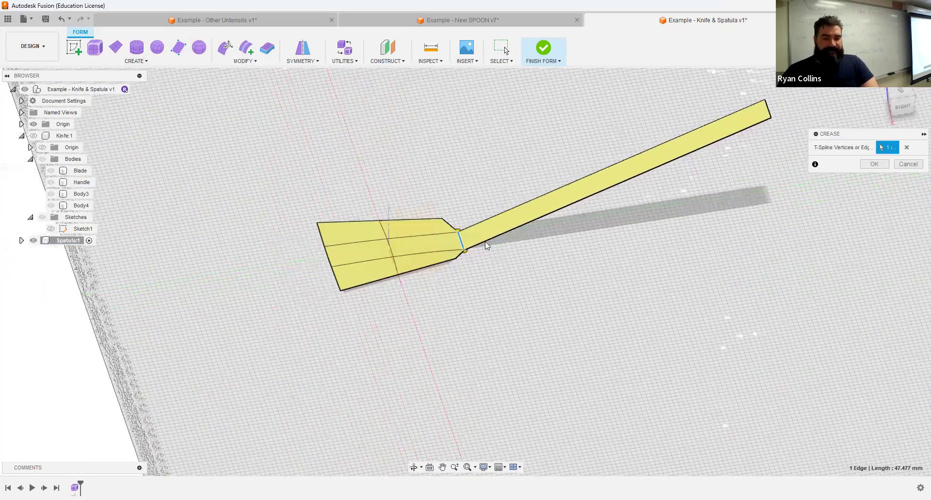
scroll(504, 271, "up", 4)
- Raise the cross edge between the spatula blade and handle 7 mm in the side view, level with the blade
middle_click_drag(511, 285, 519, 253, "shift")
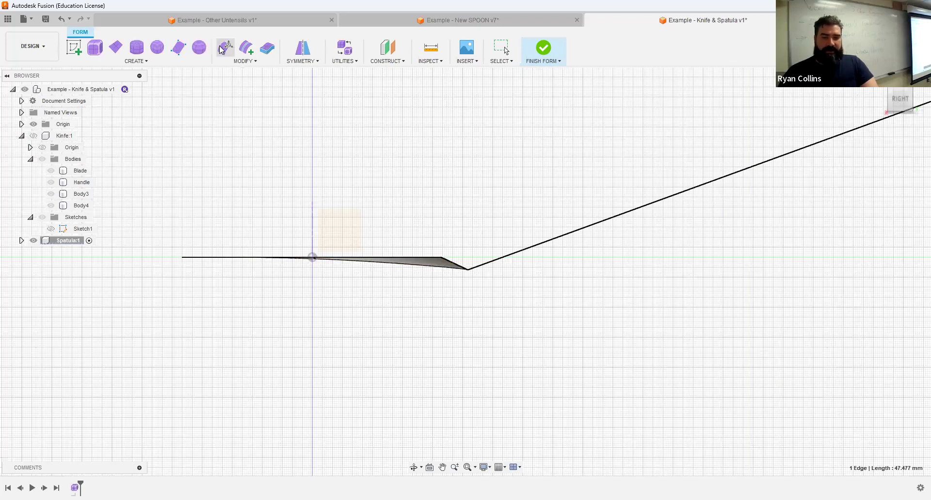
left_click(224, 47)
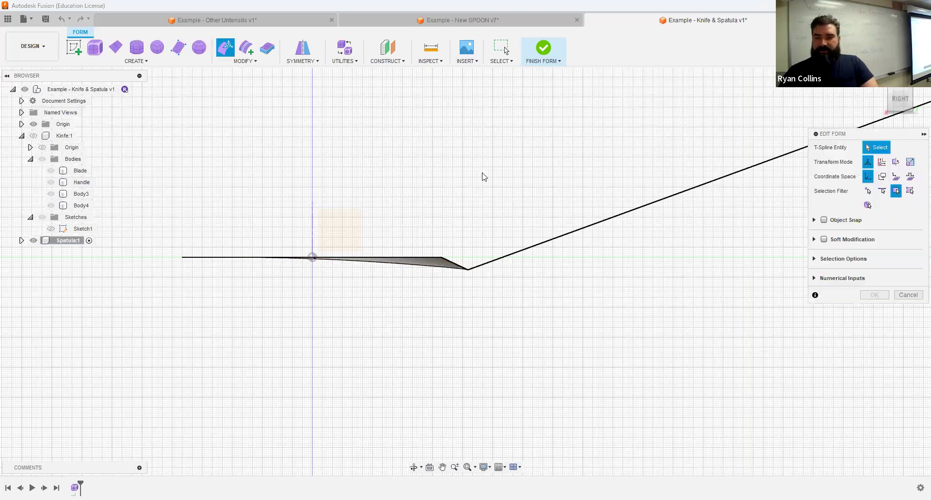
left_click(882, 190)
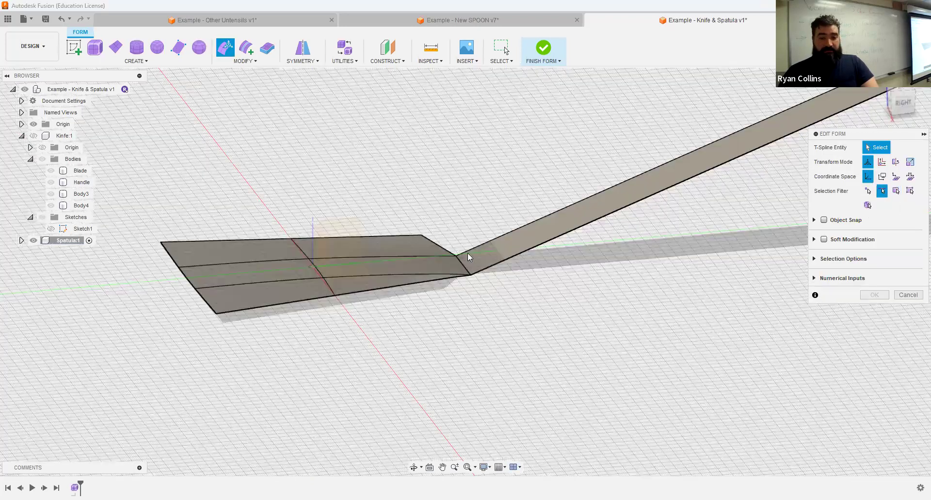
left_click(909, 110)
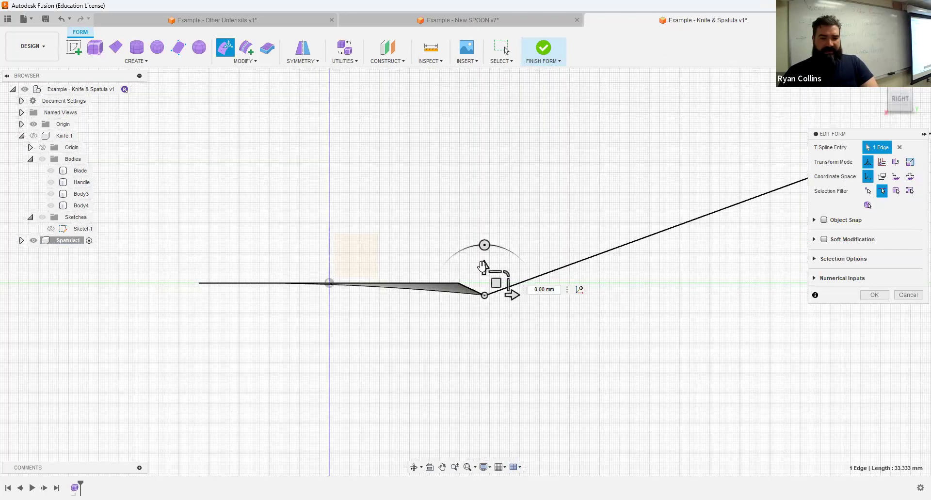
left_click_drag(484, 257, 483, 253)
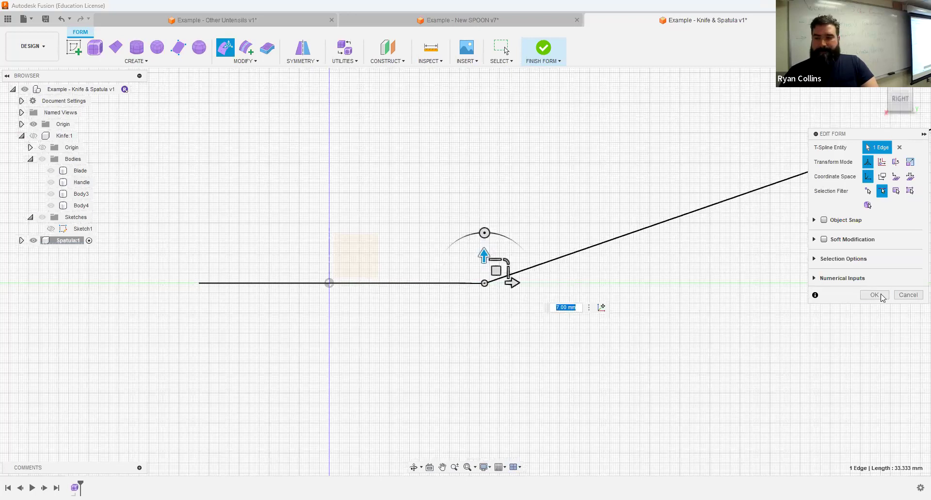
key("Return")
middle_click_drag(409, 149, 617, 237, "shift")
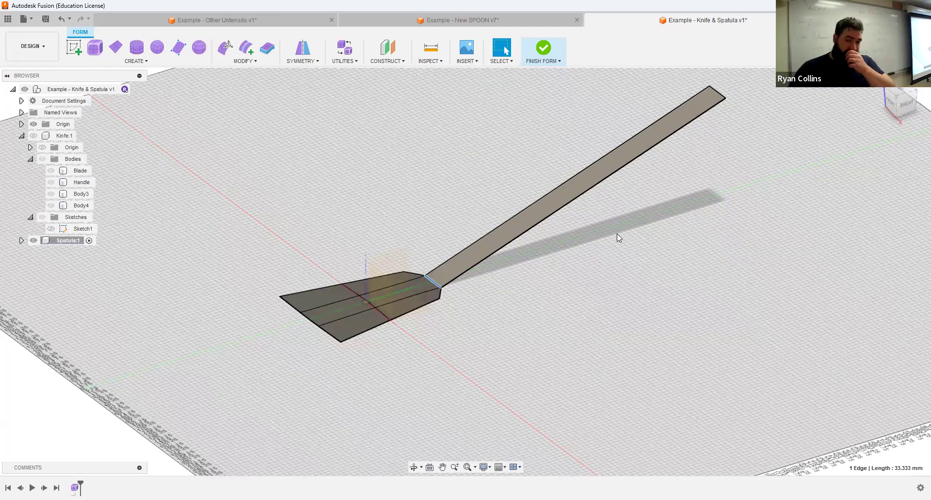
key("Escape")
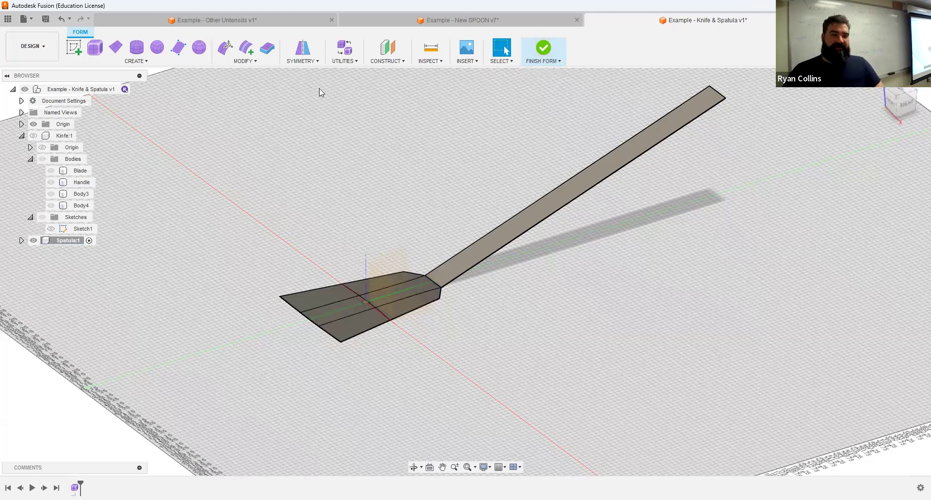
- Thicken the spatula body 2 mm with the Sharp type in the Normal direction, and finish the form
left_click(266, 48)
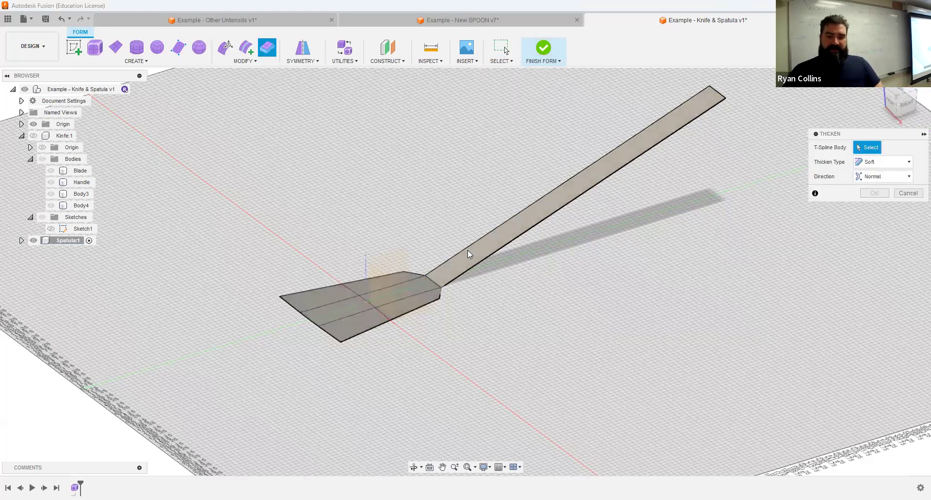
left_click(569, 176)
type("2")
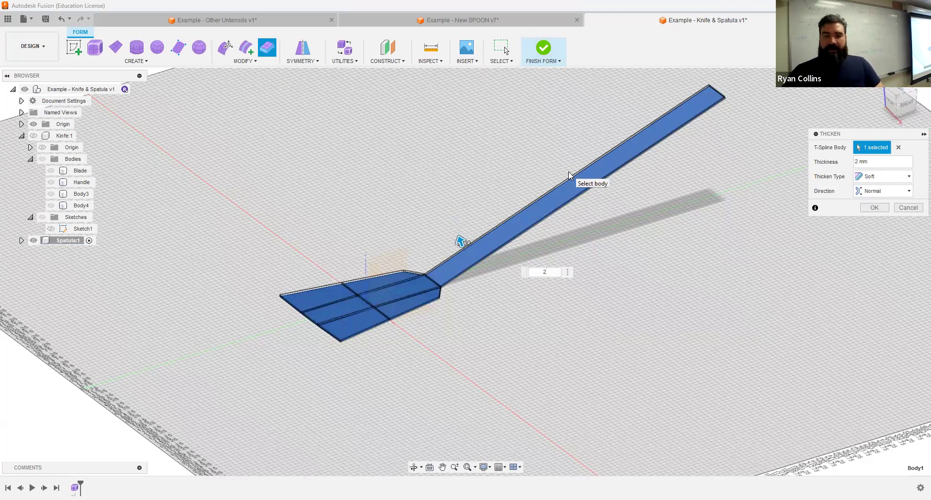
left_click(882, 176)
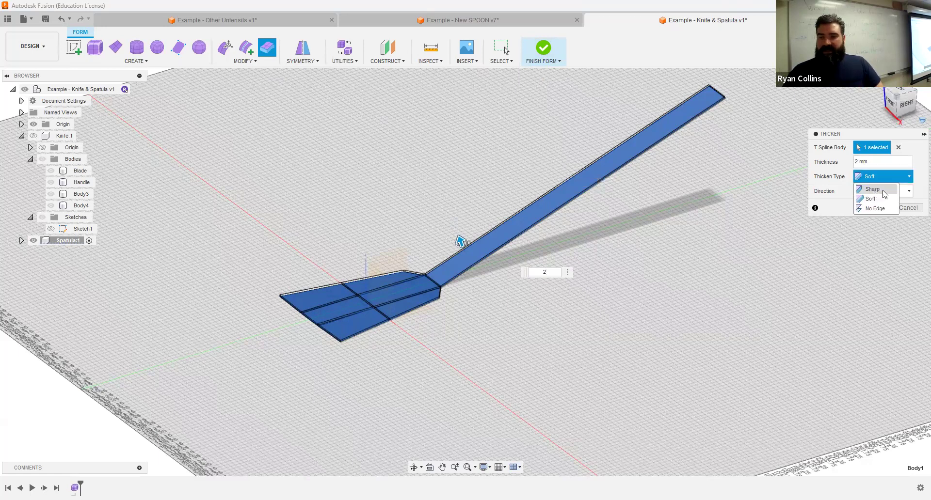
left_click(890, 189)
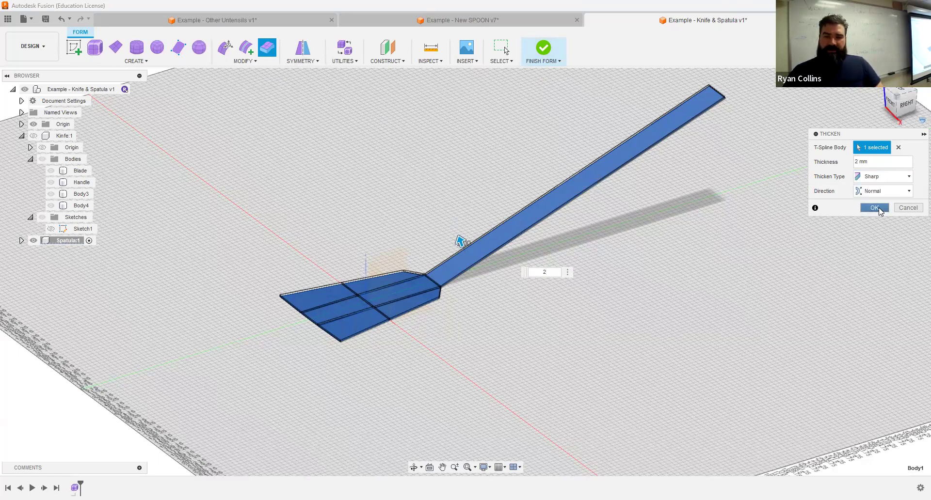
left_click(874, 208)
scroll(693, 279, "up", 5)
mouse_move(690, 284)
middle_mouse_down("shift")
mouse_move(652, 256)
mouse_move(630, 253)
mouse_move(685, 277)
middle_mouse_up("shift")
scroll(685, 276, "down", 3)
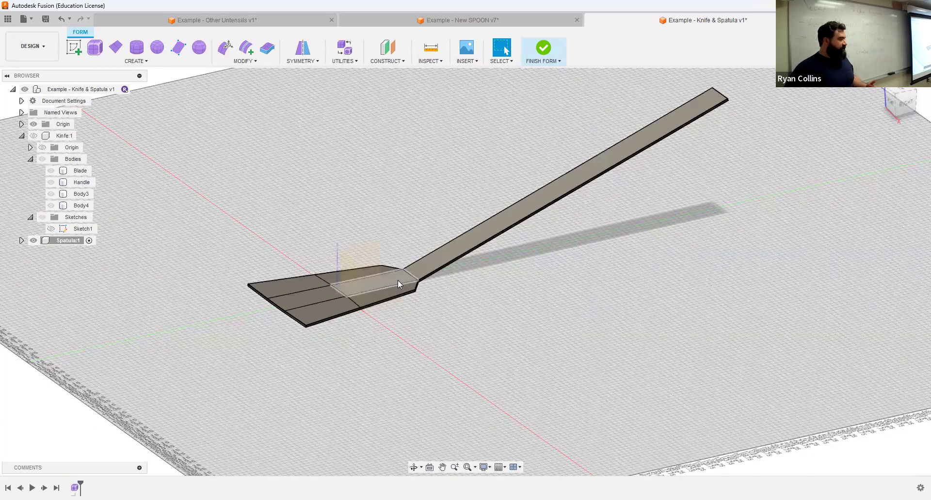
left_click(544, 48)
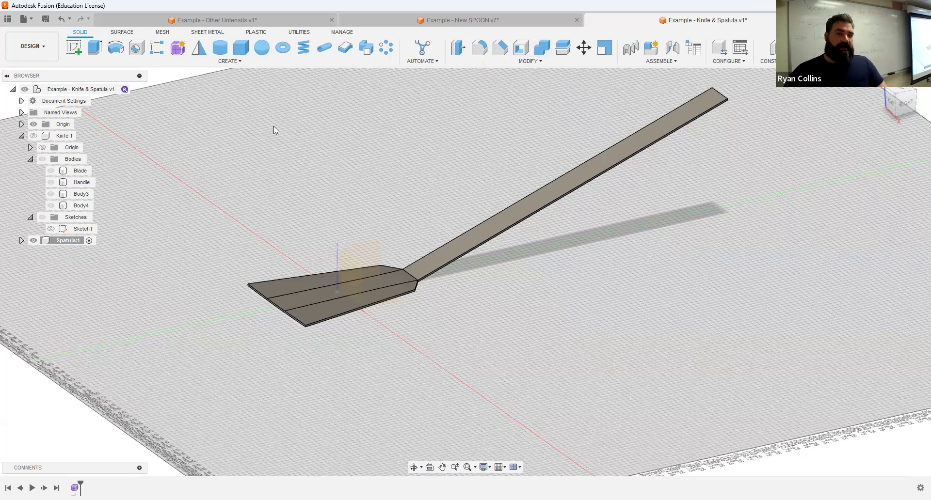
left_click(178, 48)
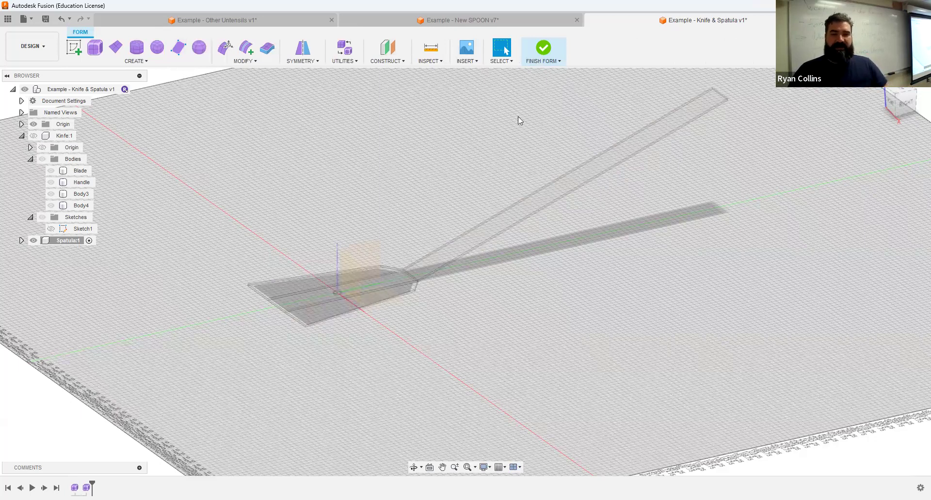
left_click(544, 49)
key("ctrl+z")
key("ctrl+z")
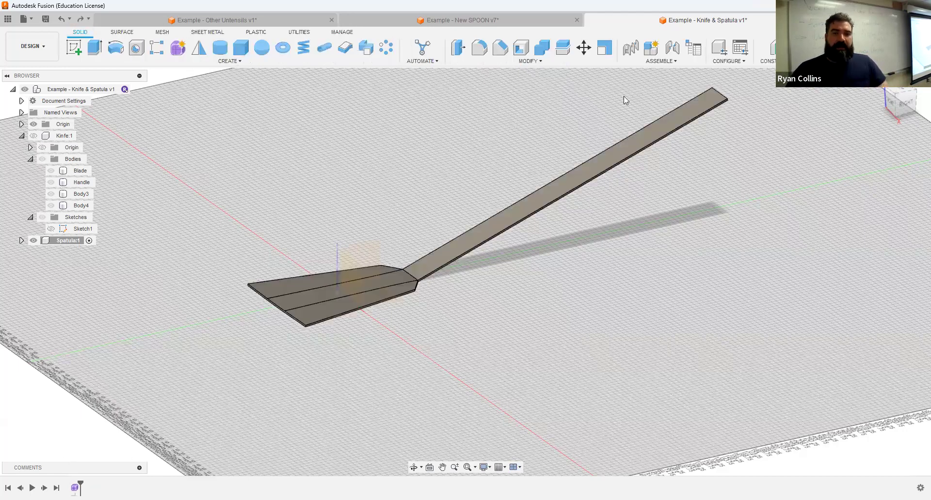
left_click(73, 47)
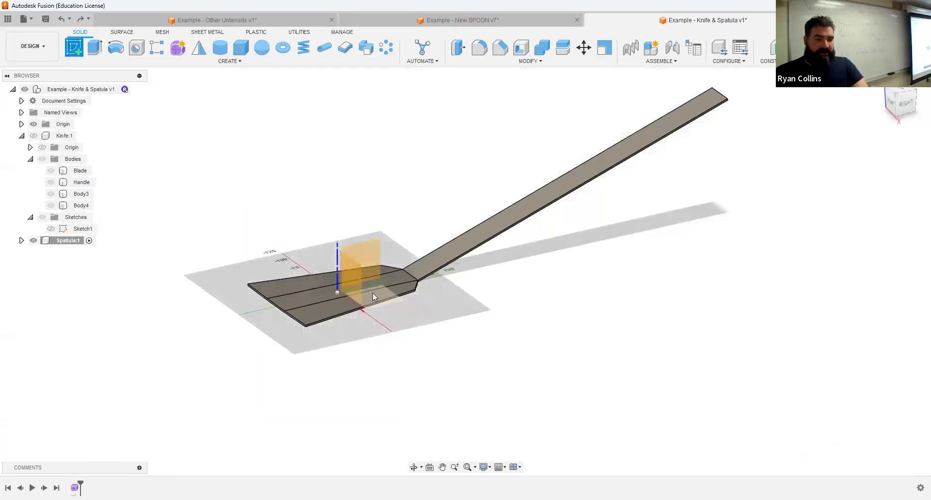
left_click(352, 275)
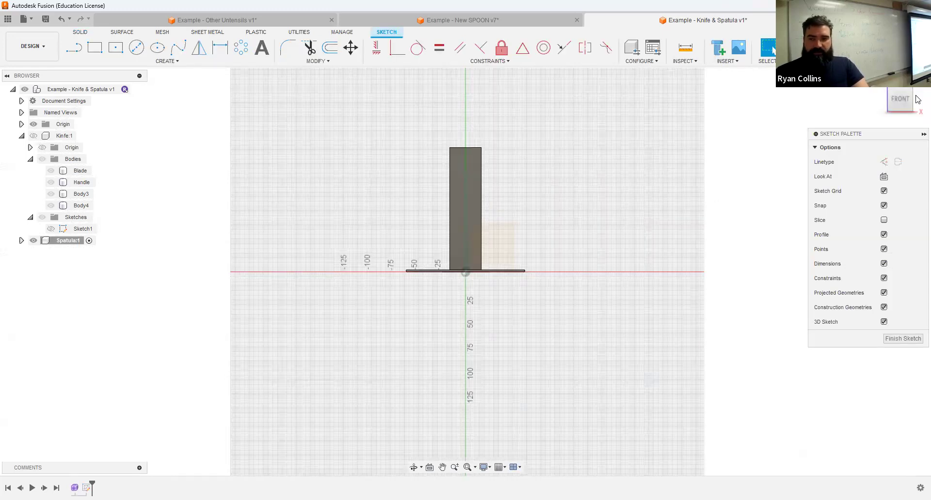
mouse_move(530, 227)
middle_mouse_down("shift")
mouse_move(492, 245)
mouse_move(522, 209)
middle_mouse_up("shift")
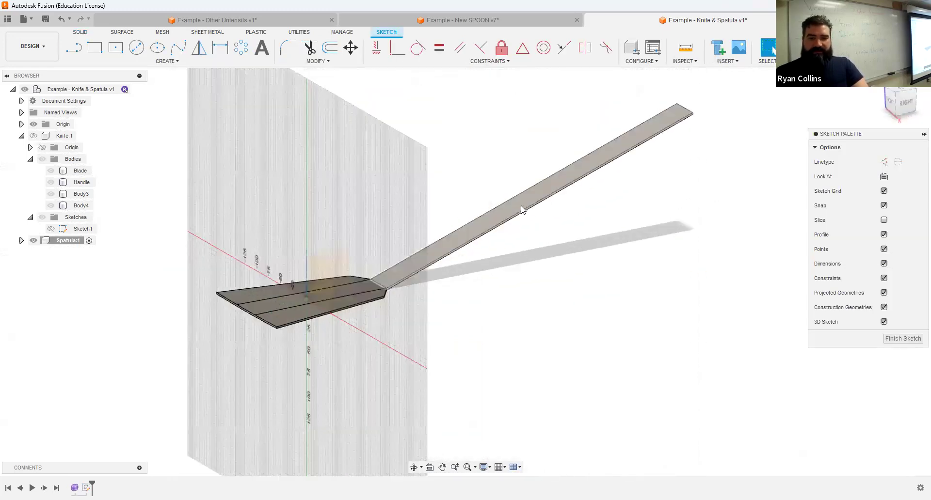
left_click(522, 209)
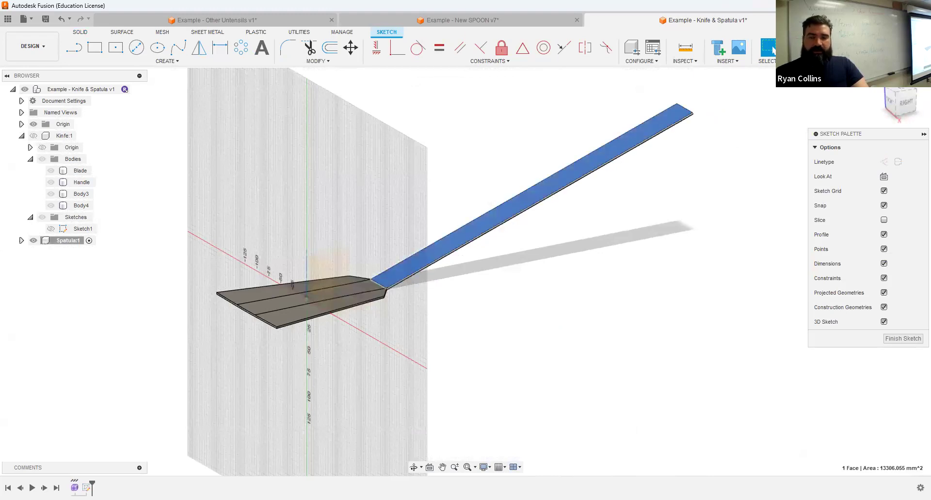
mouse_move(492, 151)
middle_mouse_down()
mouse_move(367, 163)
mouse_move(364, 237)
middle_mouse_up()
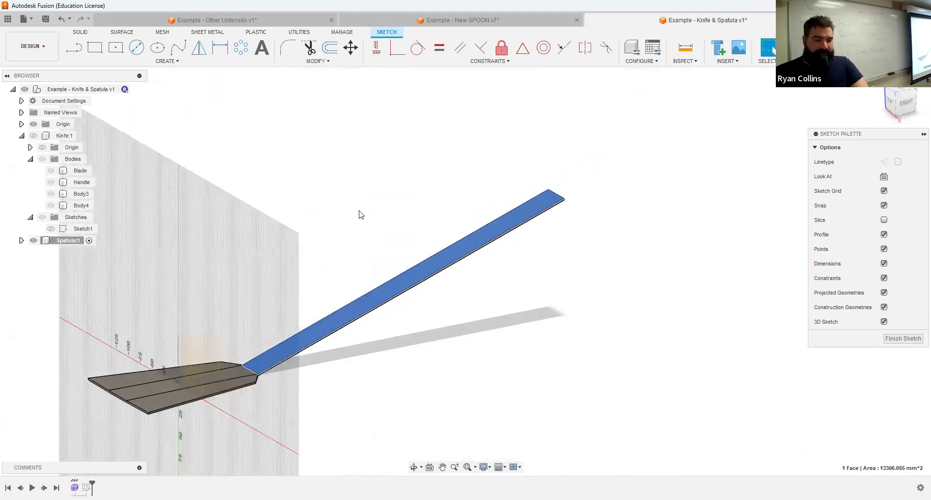
left_click(808, 49)
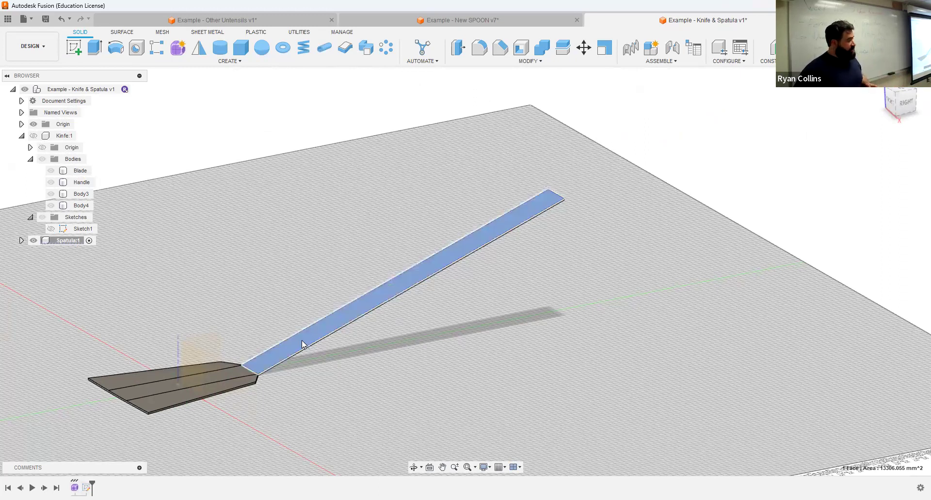
left_click(300, 282)
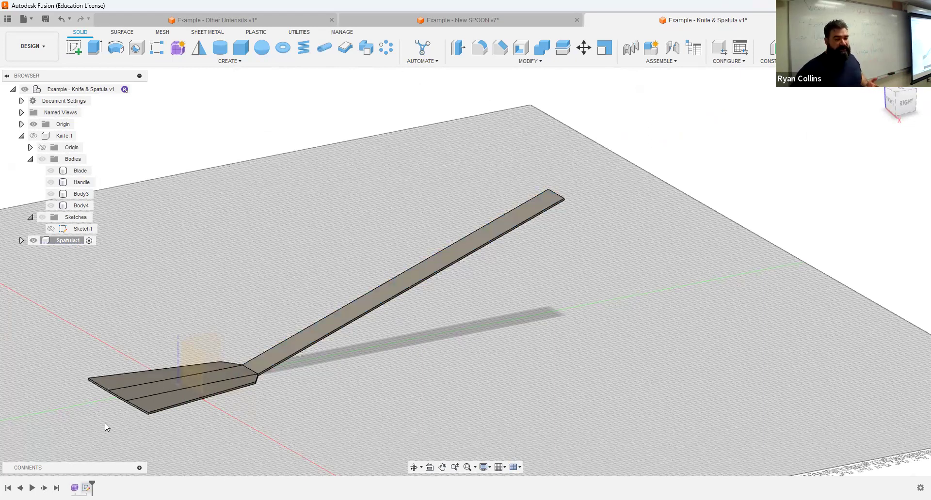
right_click(87, 488)
left_click(111, 418)
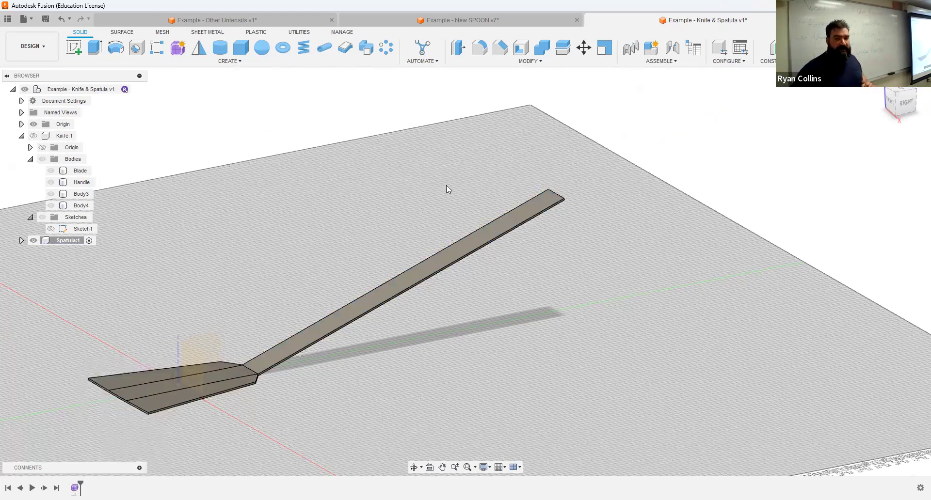
- Construct a plane at a 90-degree angle through the long edge of the spatula handle
left_click(768, 61)
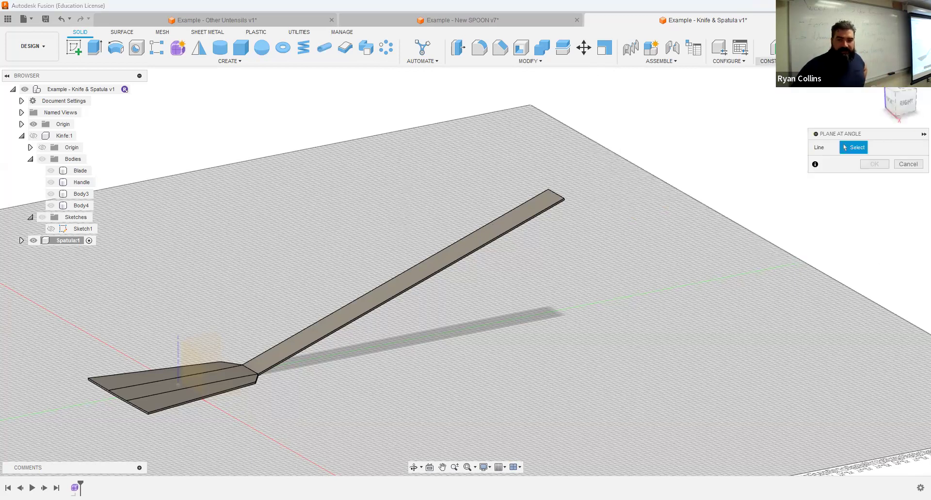
left_click(430, 256)
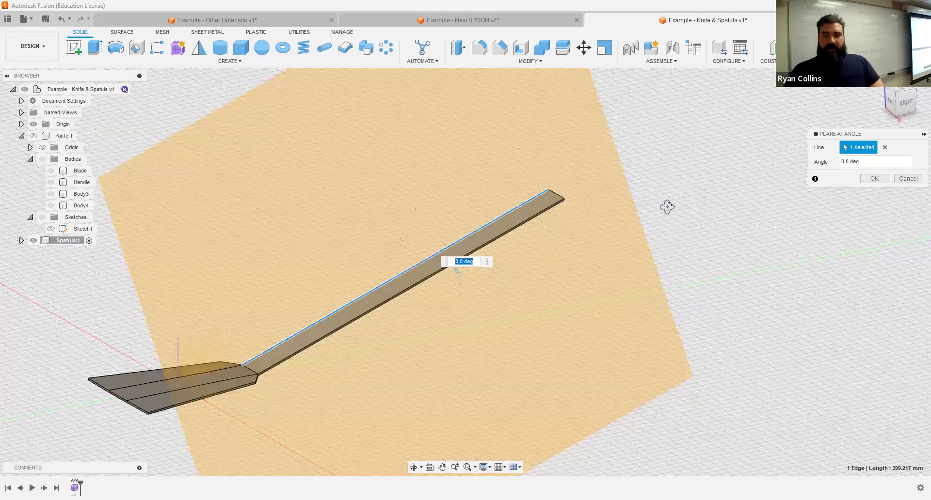
left_click(887, 99)
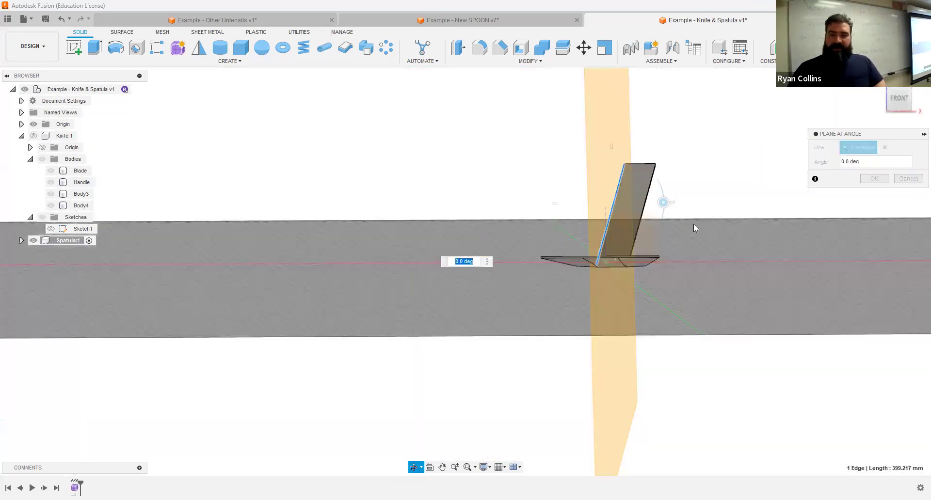
left_click_drag(661, 200, 612, 164)
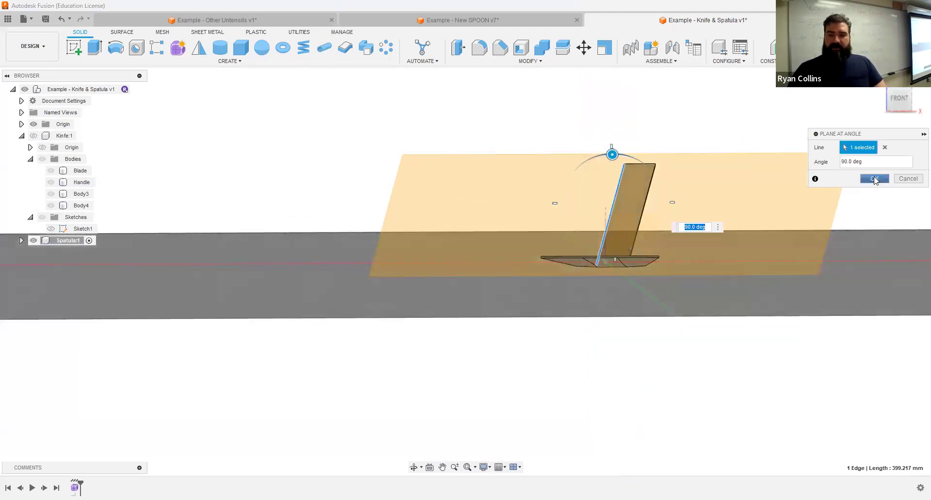
key("Return")
middle_click_drag(829, 263, 603, 318, "shift")
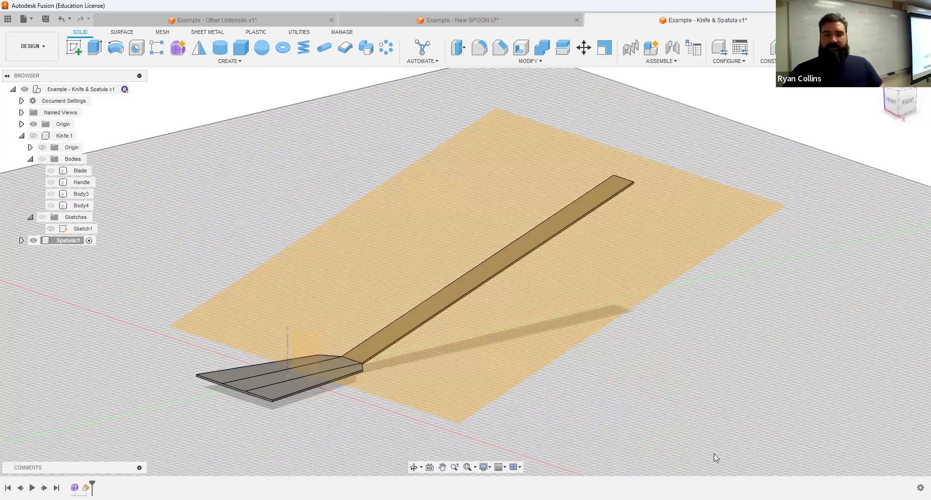
- Start a sketch on the angled construction plane running along the spatula handle
left_click(74, 48)
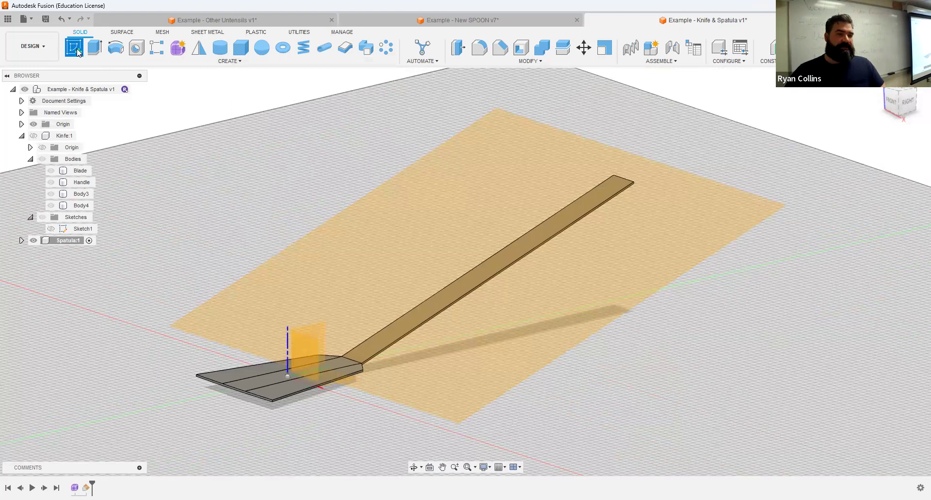
left_click(658, 200)
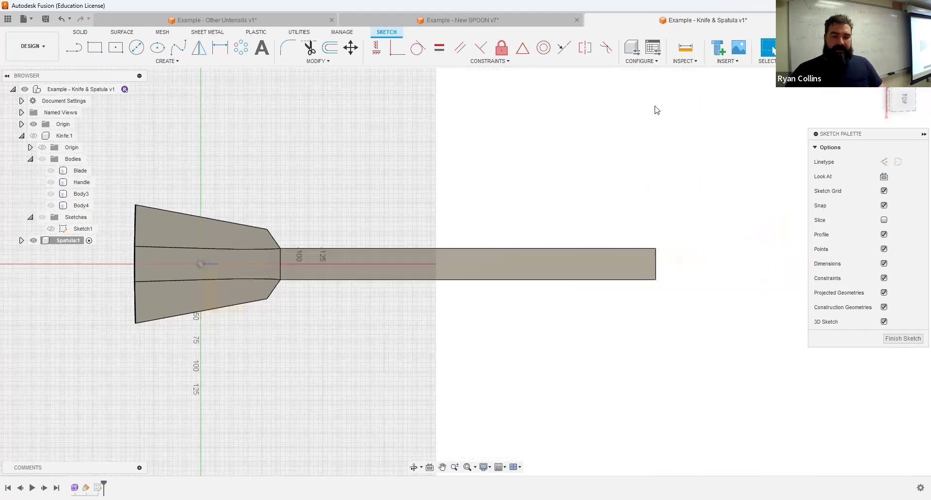
left_click(909, 102)
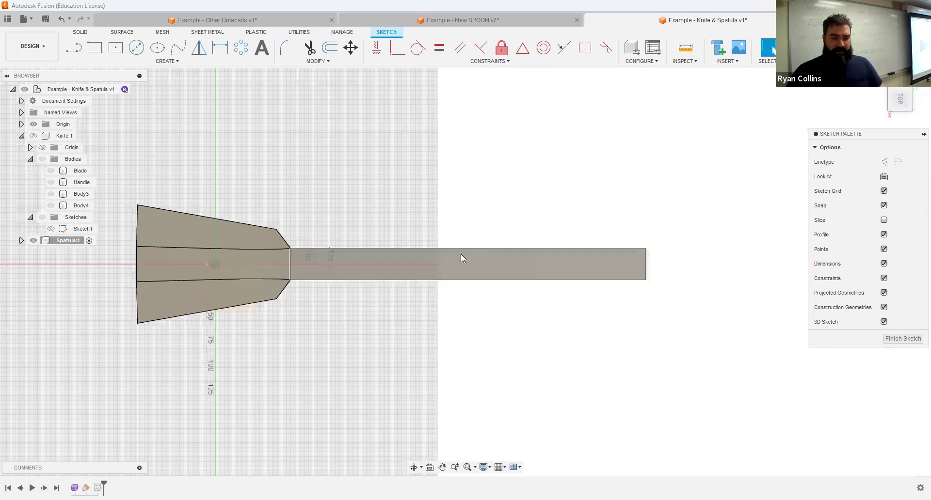
left_click(474, 469)
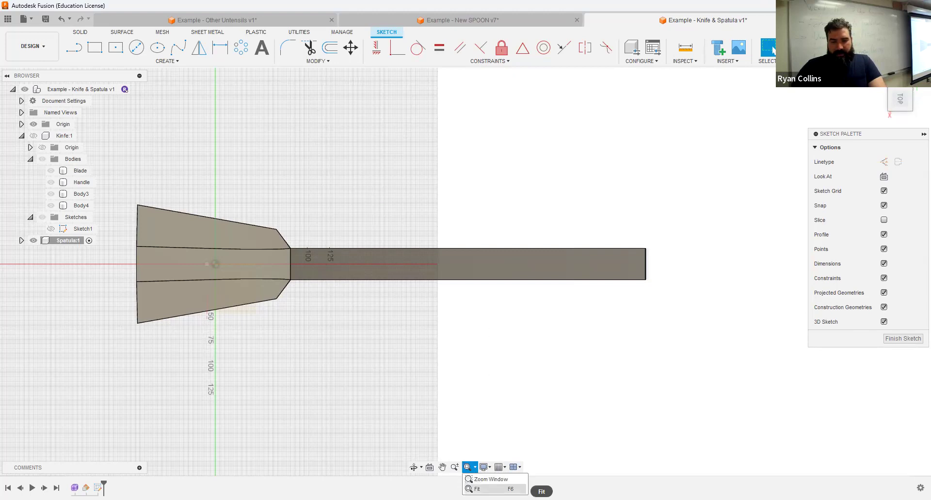
left_click(489, 489)
left_click(487, 298)
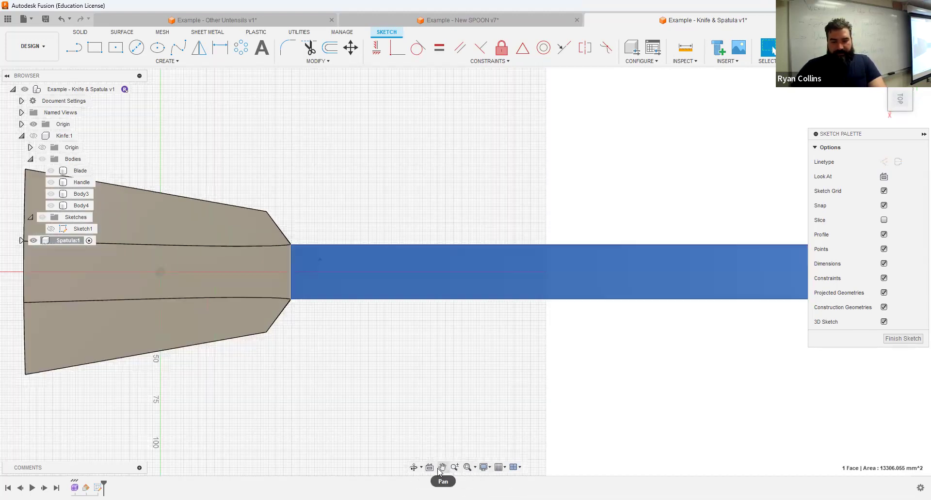
left_click(471, 472)
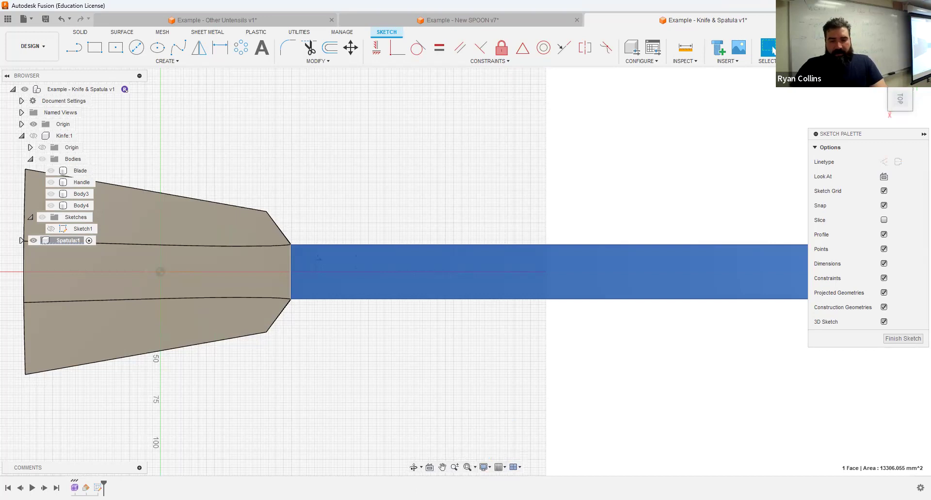
left_click(430, 468)
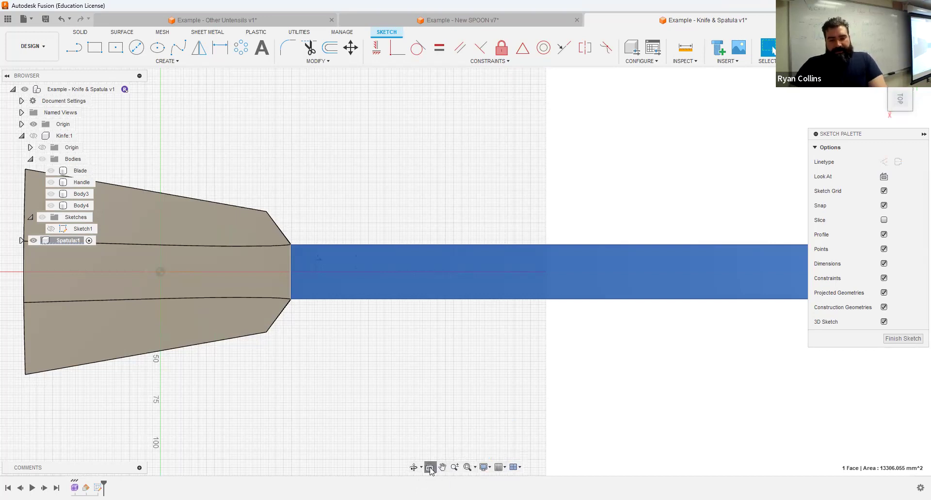
scroll(533, 336, "down", 5)
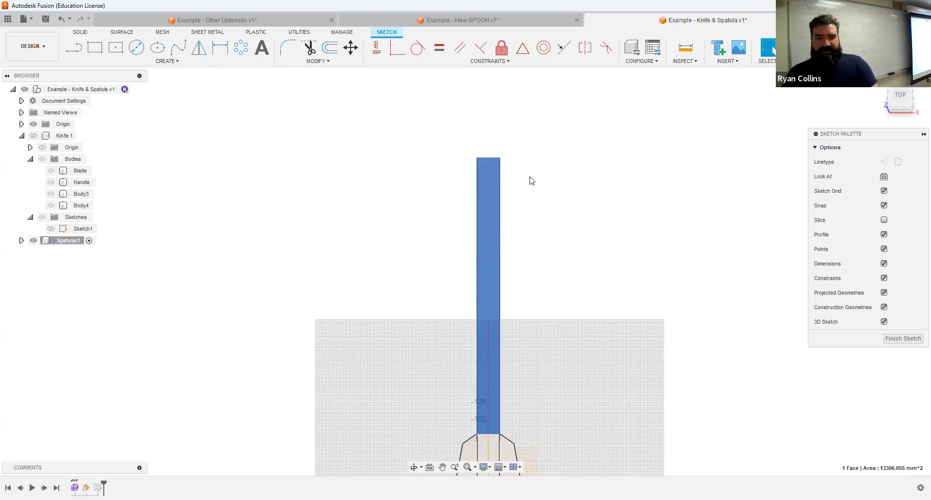
- Try to project the preselected handle face into the sketch, toggling the spatula body's visibility to check the projection
key("p")
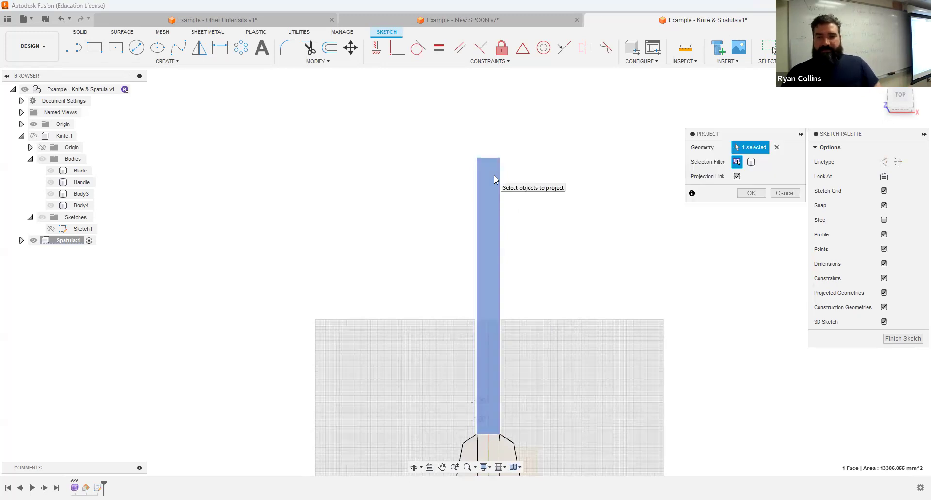
left_click(749, 193)
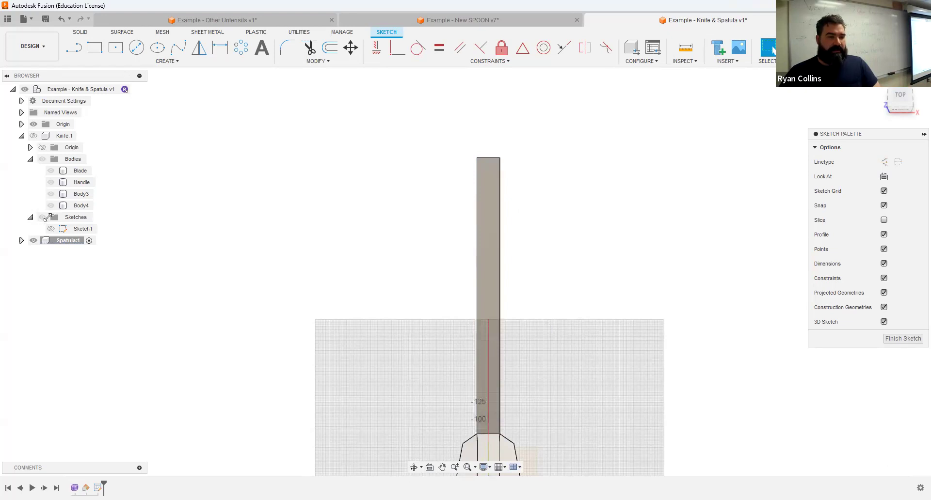
left_click(21, 240)
left_click(30, 264)
left_click(51, 276)
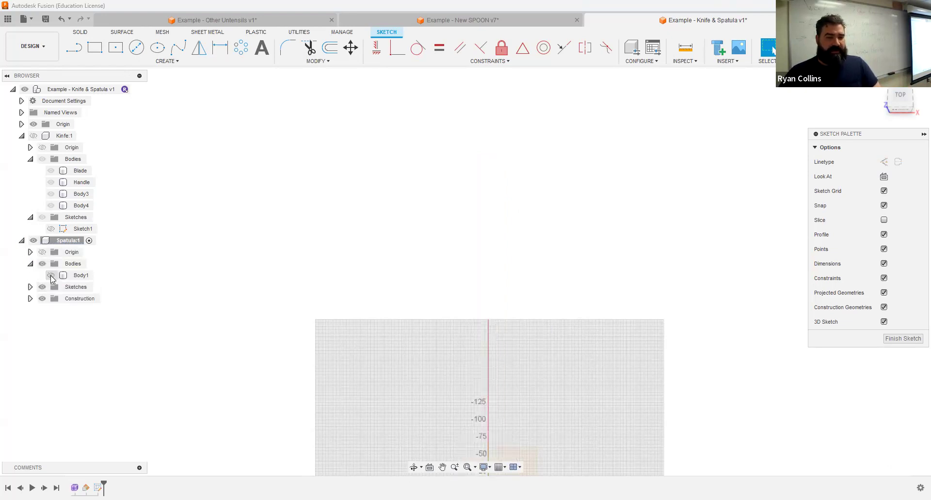
left_click(30, 287)
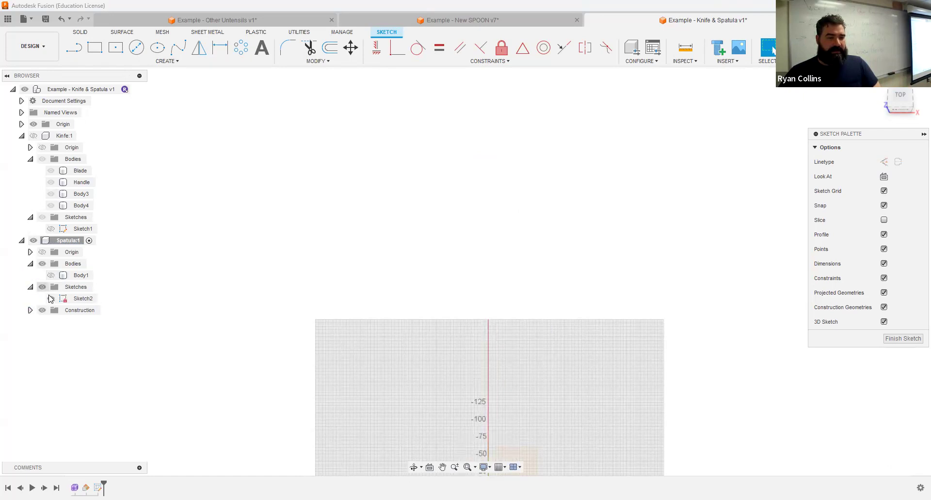
scroll(470, 241, "down", 2)
left_click(51, 275)
left_click(51, 275)
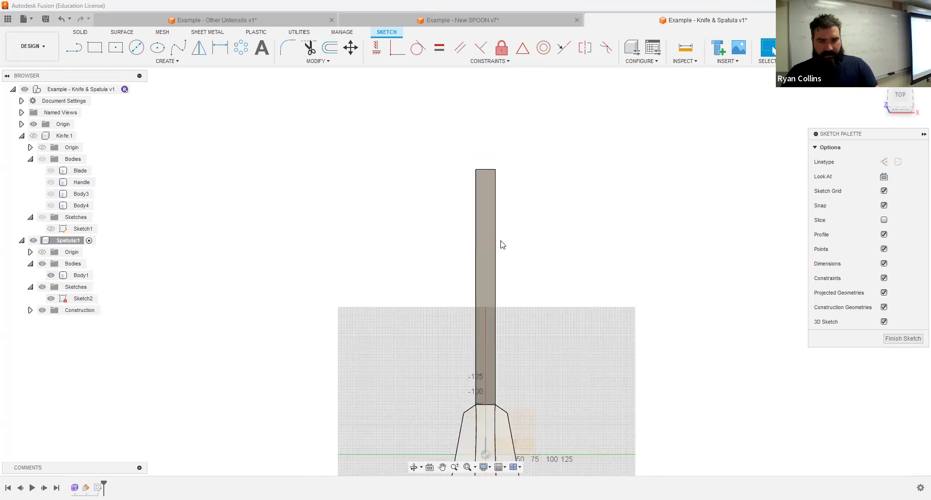
- Project the spatula handle's long face into the sketch and hide the spatula body
key("p")
left_click(493, 203)
left_click(751, 192)
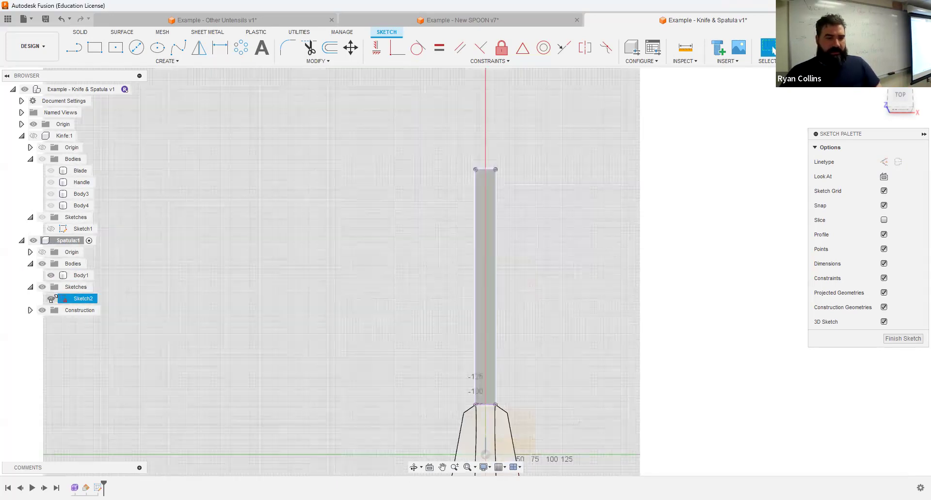
left_click(51, 275)
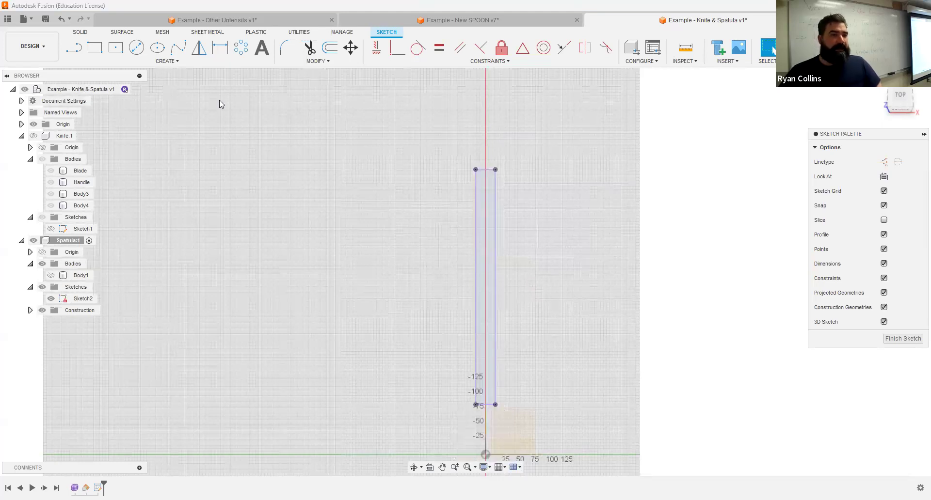
- Offset the projected handle outline 10 mm outward as a closed chain
scroll(487, 191, "down", 3)
scroll(488, 191, "up", 6)
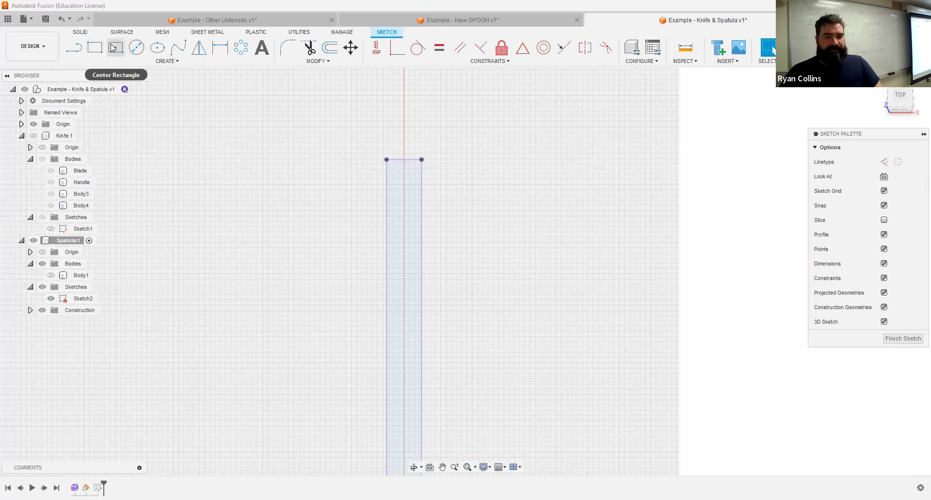
left_click(333, 51)
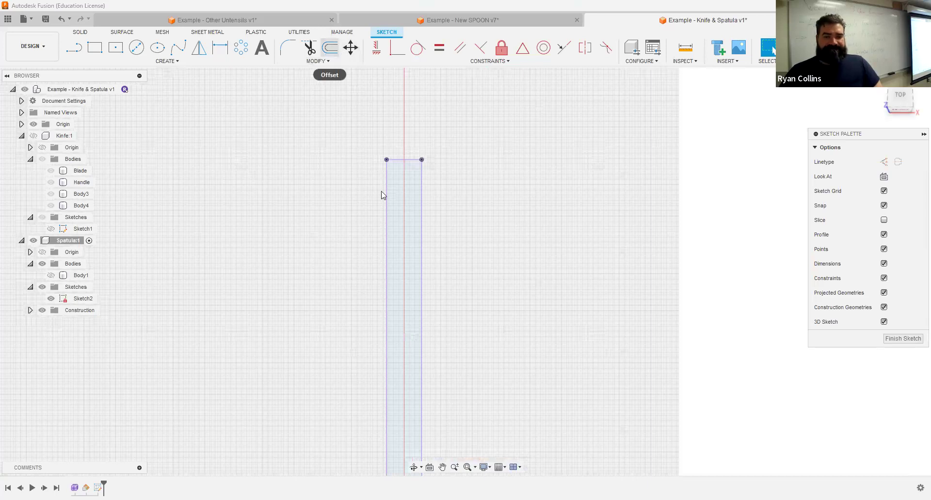
left_click(375, 186)
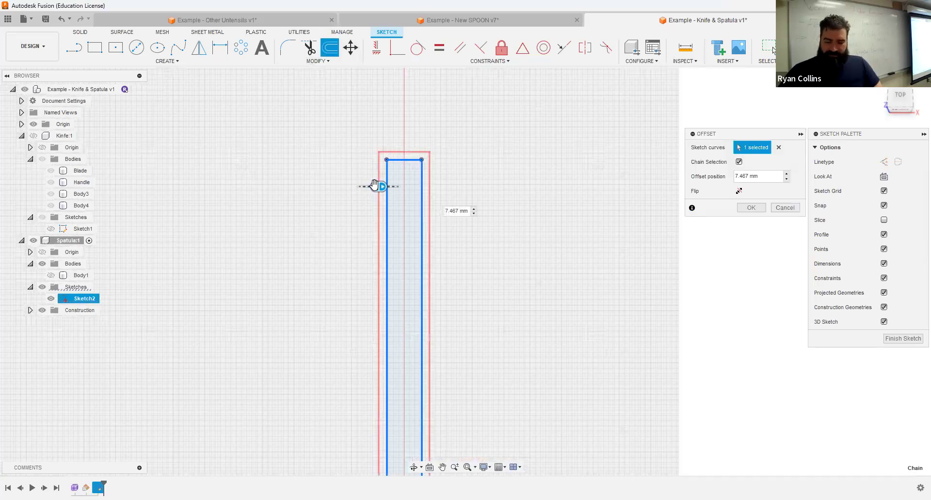
type("10")
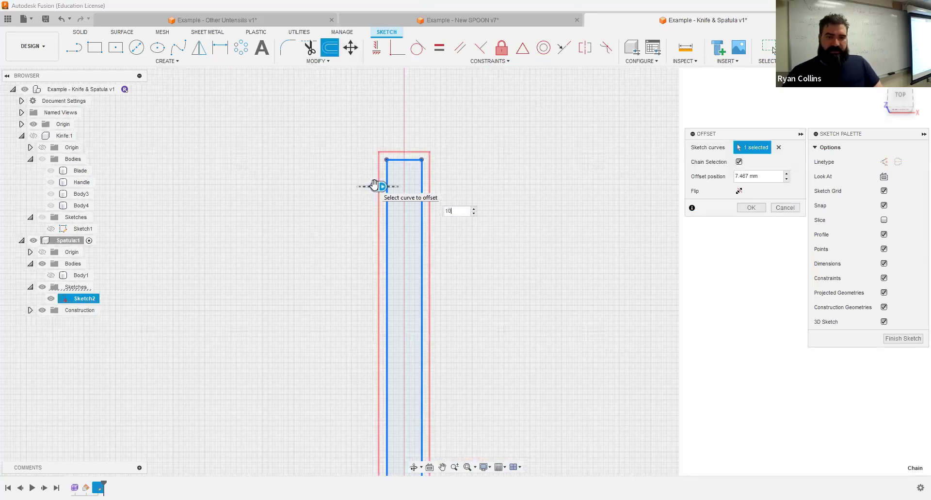
key("Return")
- Draw a line straight across the offset rectangle between the midpoints of its long sides
mouse_move(479, 247)
middle_mouse_down()
mouse_move(477, 255)
mouse_move(471, 200)
middle_mouse_up()
scroll(471, 200, "down", 3)
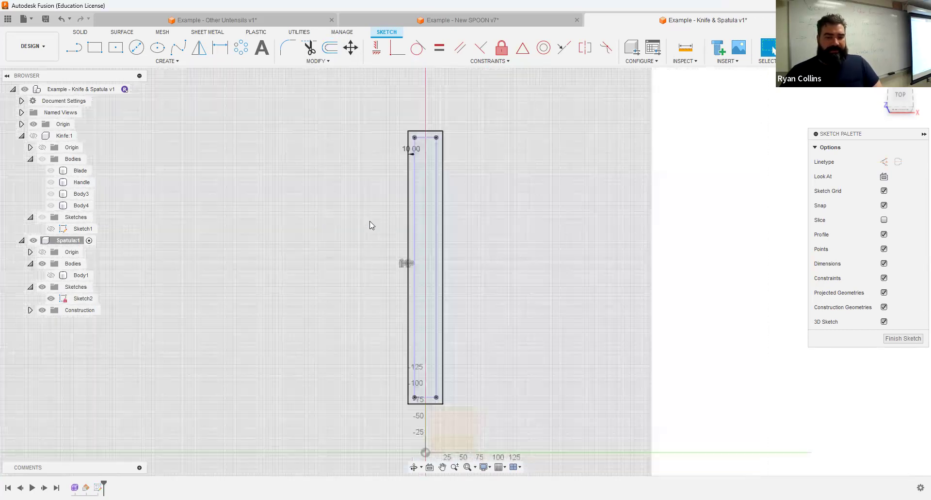
left_click(74, 54)
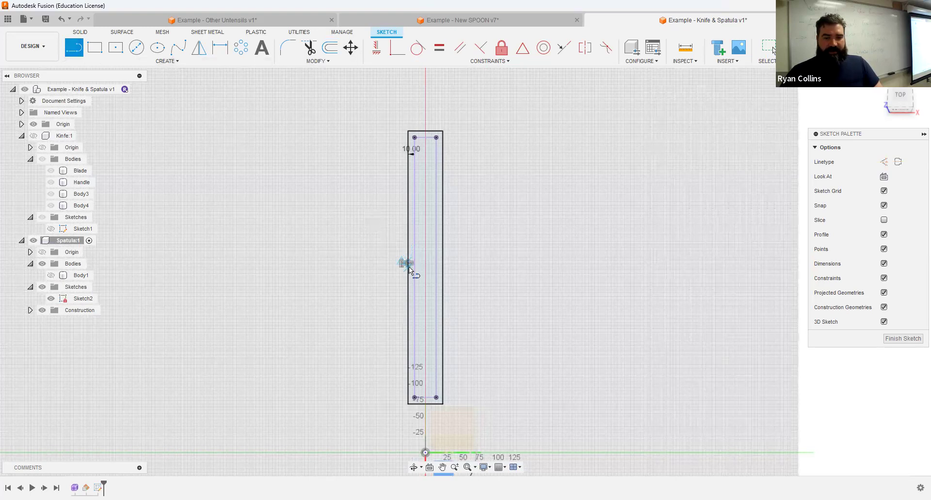
left_click(444, 268)
key("Escape")
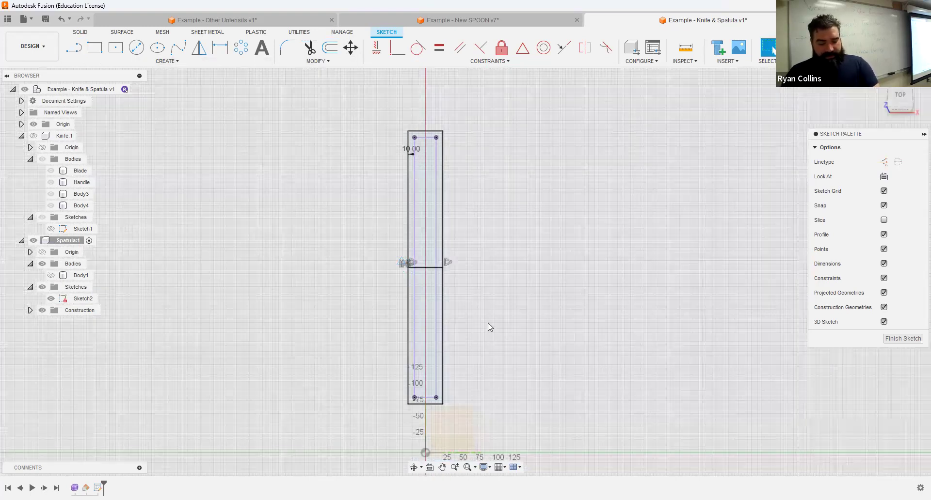
- Trim away the offset rectangle's sides and end edge on the blade side of the cross line
left_click(309, 48)
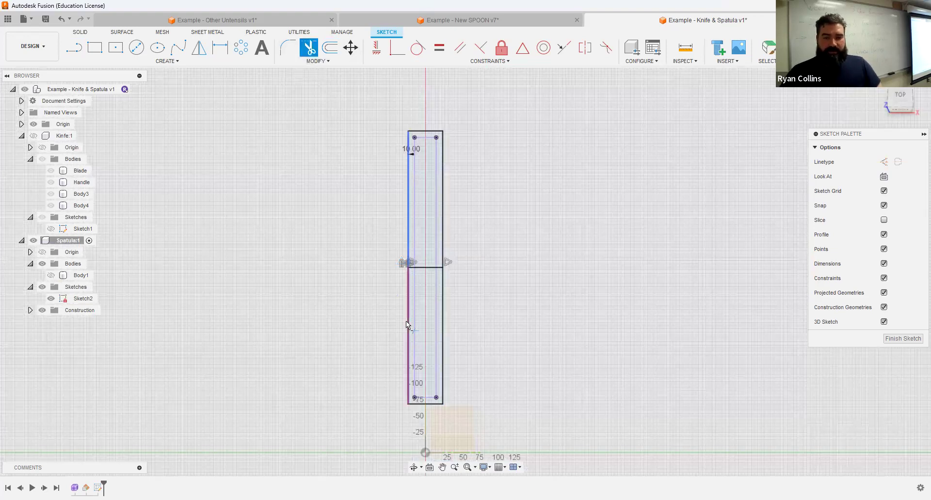
left_click(443, 318)
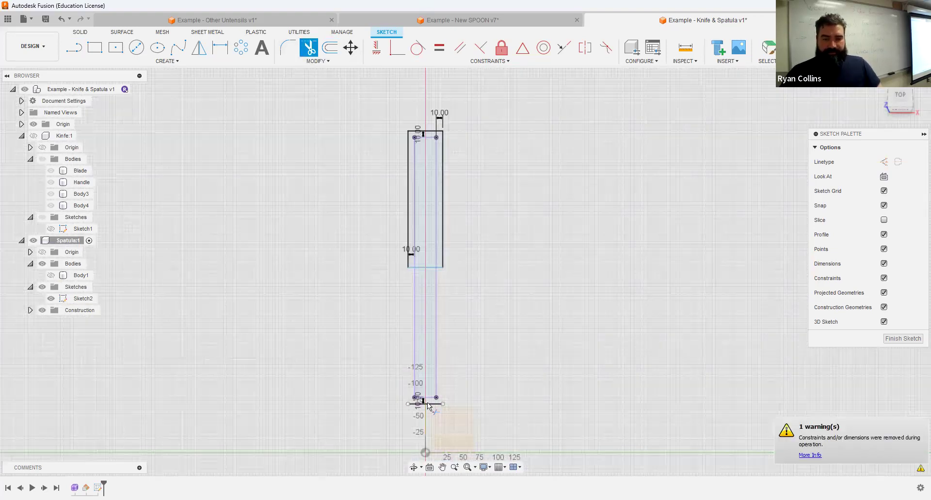
left_click(429, 404)
key("Escape")
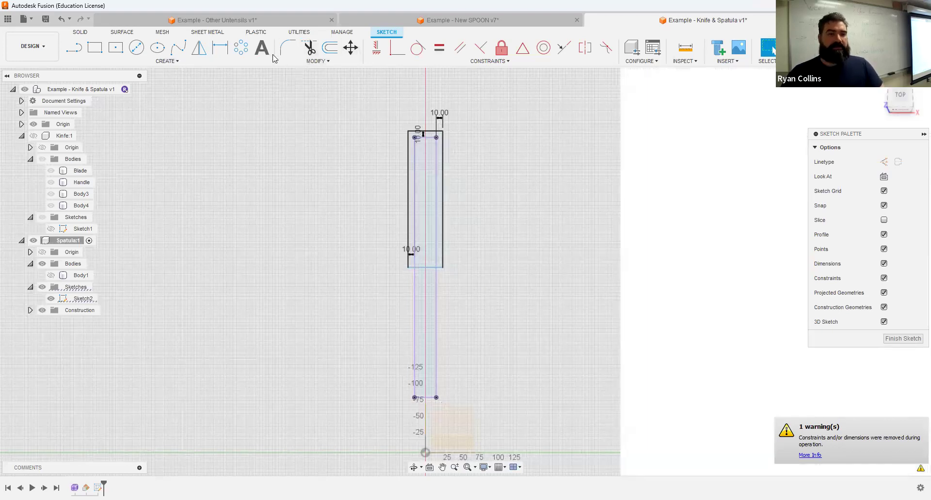
- Fillet the two outer corners at the handle's free end with a 13 mm radius
left_click(288, 48)
scroll(379, 84, "up", 2)
scroll(429, 181, "up", 2)
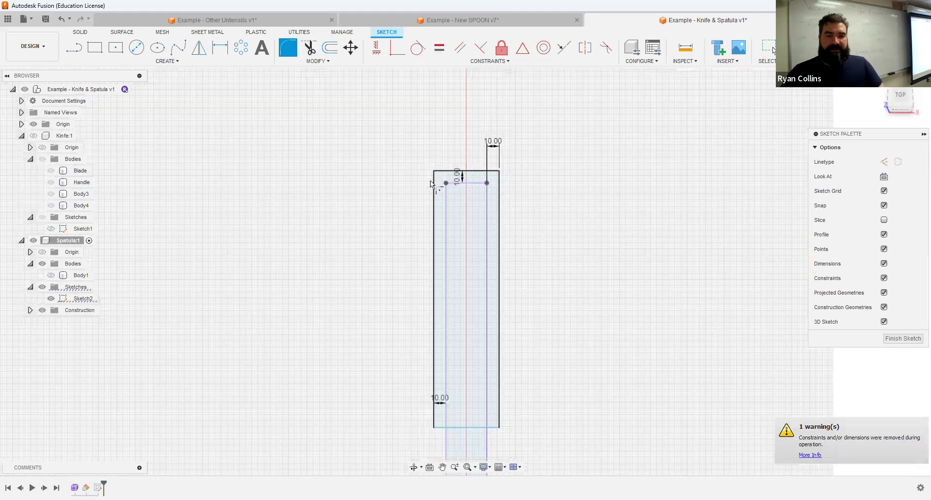
left_click(479, 170)
left_click(499, 187)
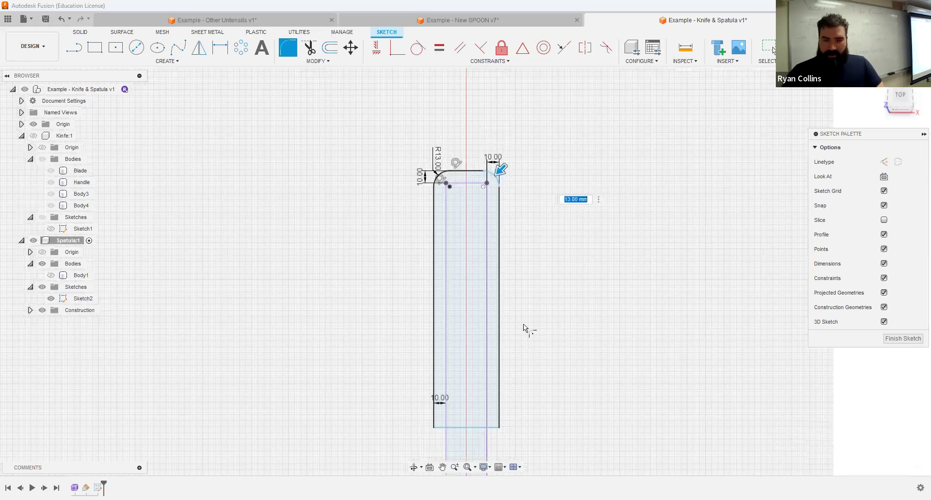
right_click(579, 306)
left_click(586, 273)
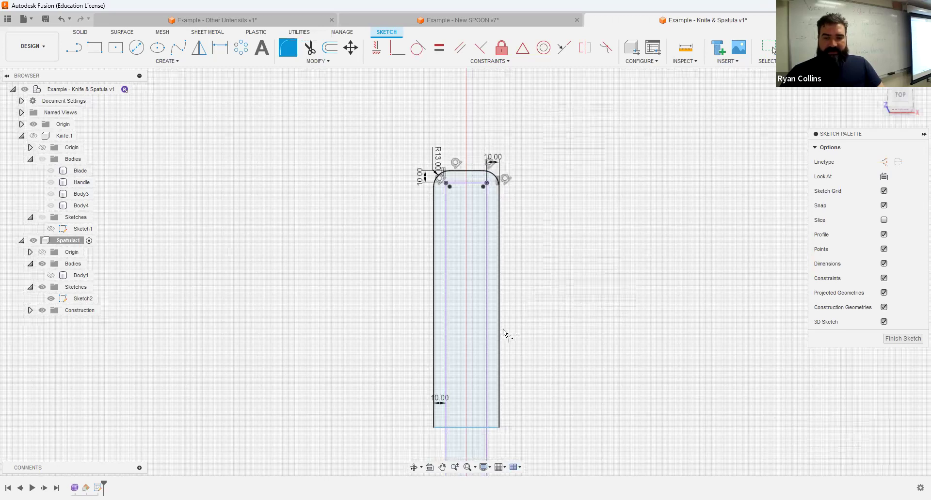
- Fillet the two grip outline corners nearest the blade with a 25 mm radius and finish the sketch
left_click(501, 334)
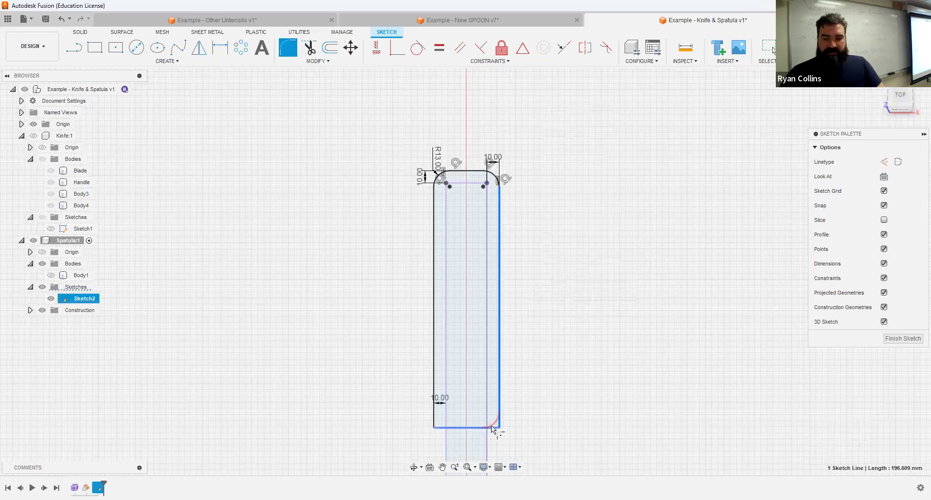
left_click(433, 417)
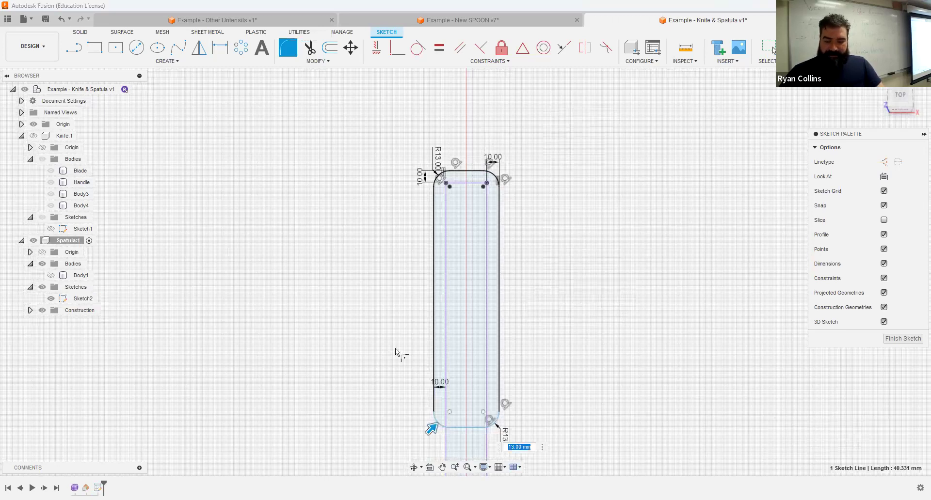
type("20")
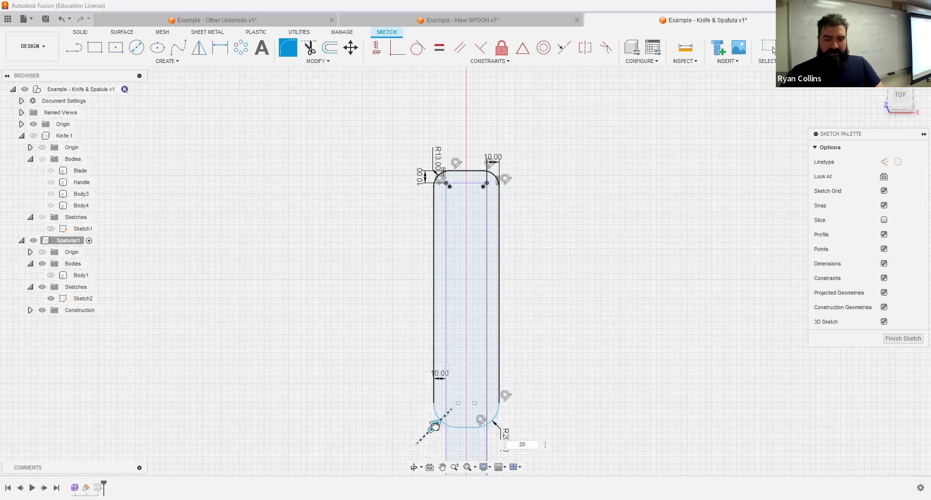
left_click_drag(435, 425, 436, 423)
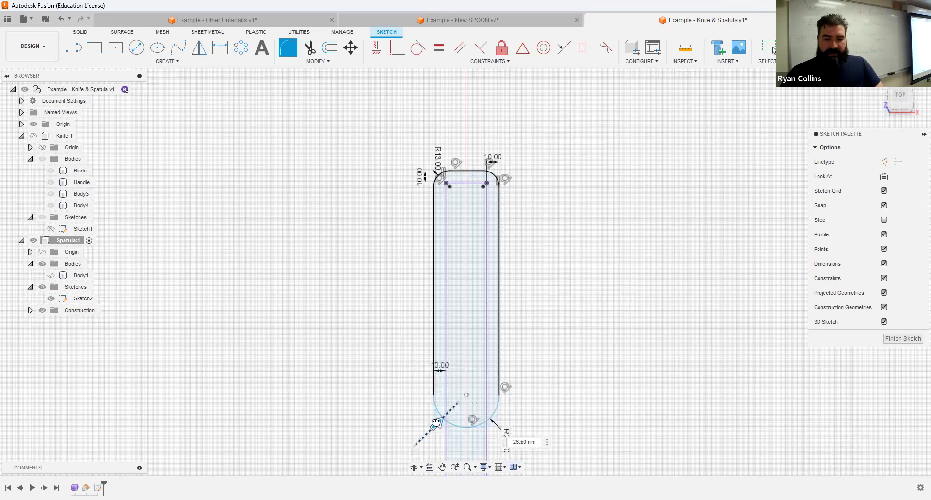
type("3")
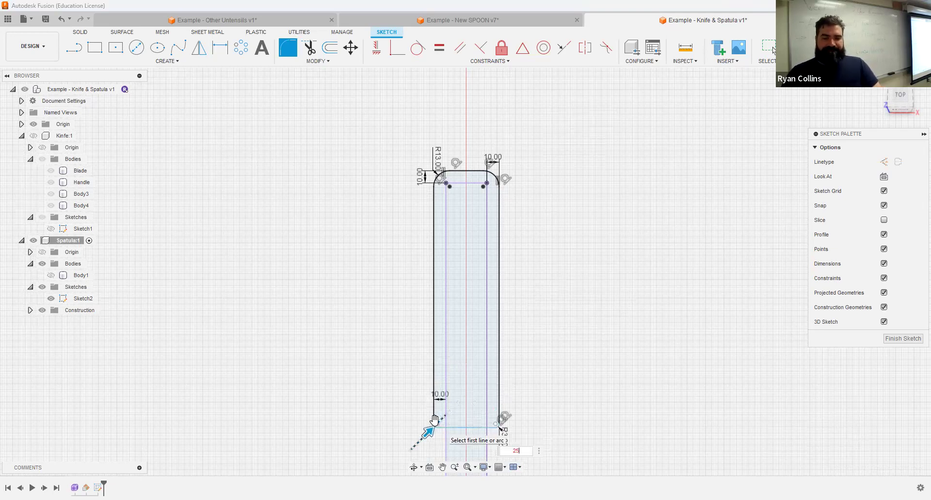
key("BackSpace")
type("25")
key("Return")
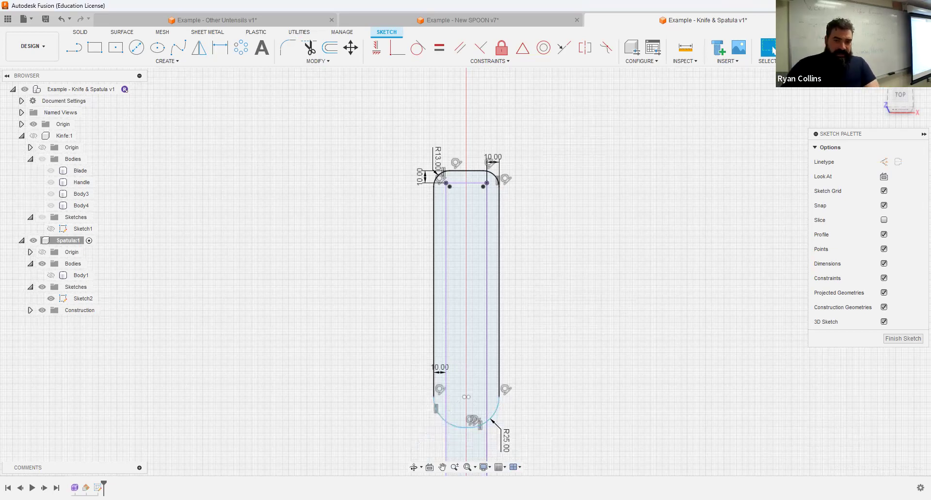
left_click(809, 47)
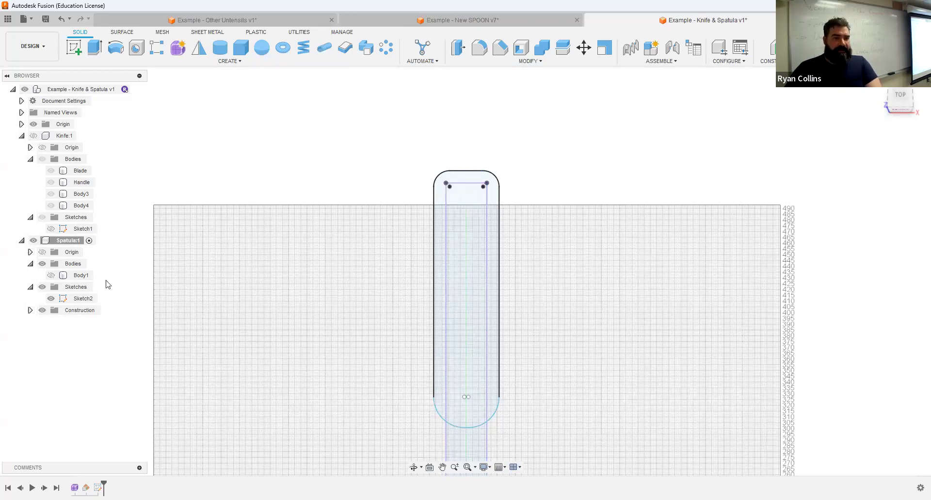
- Extrude both grip profiles symmetrically as a new body, measured as whole length, with a distance of 20 mm
left_click(95, 47)
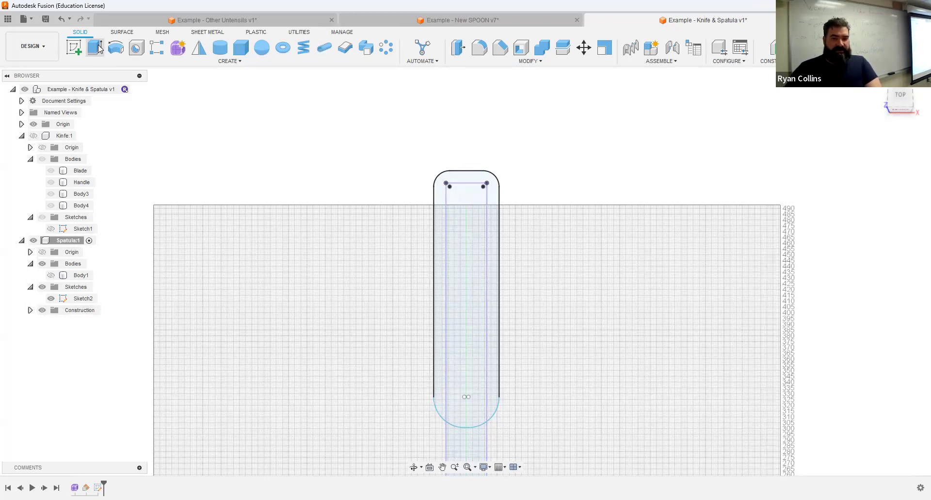
left_click(479, 229)
middle_click_drag(629, 308, 630, 257, "shift")
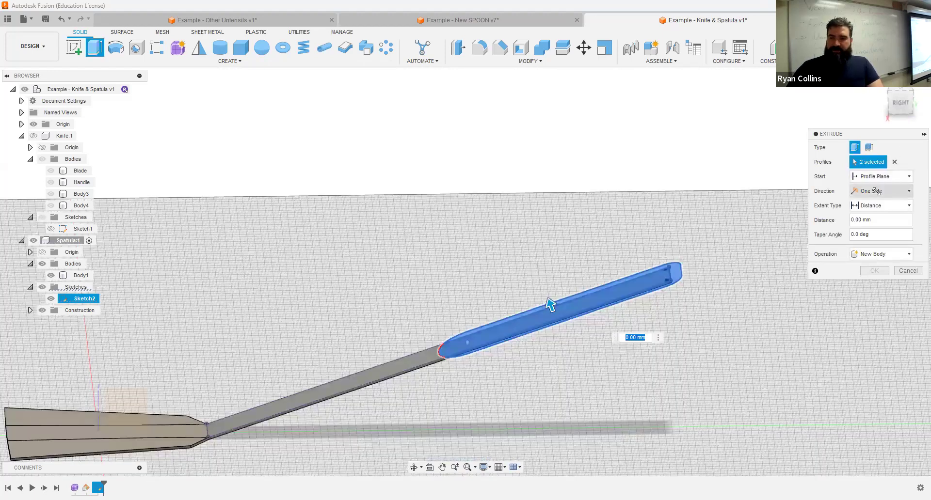
left_click(881, 194)
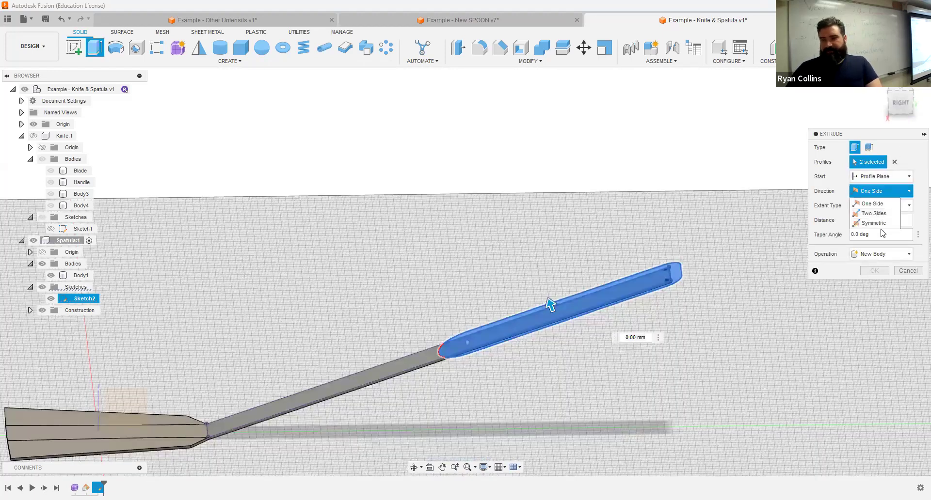
left_click(886, 226)
type("30")
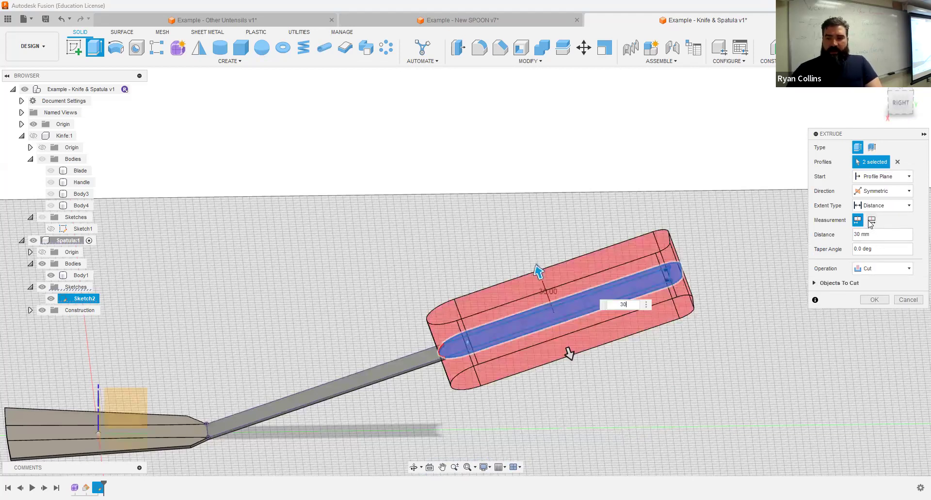
left_click(871, 222)
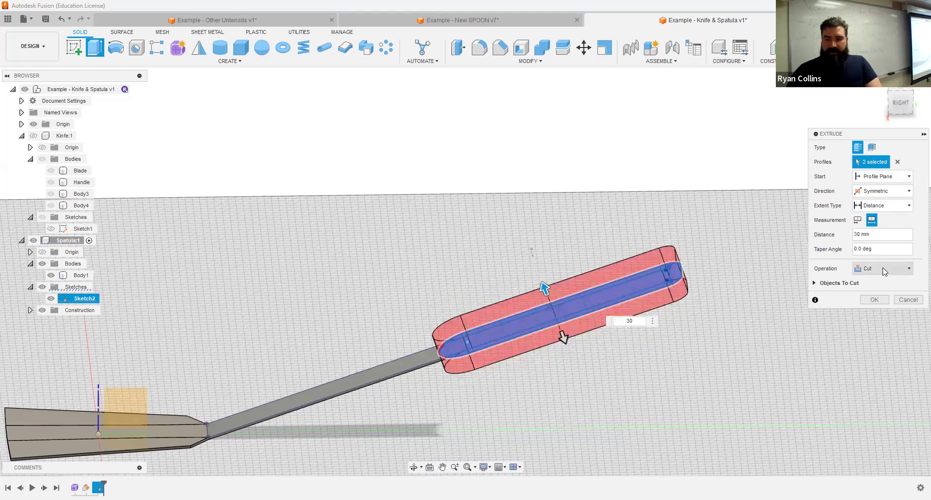
left_click(882, 268)
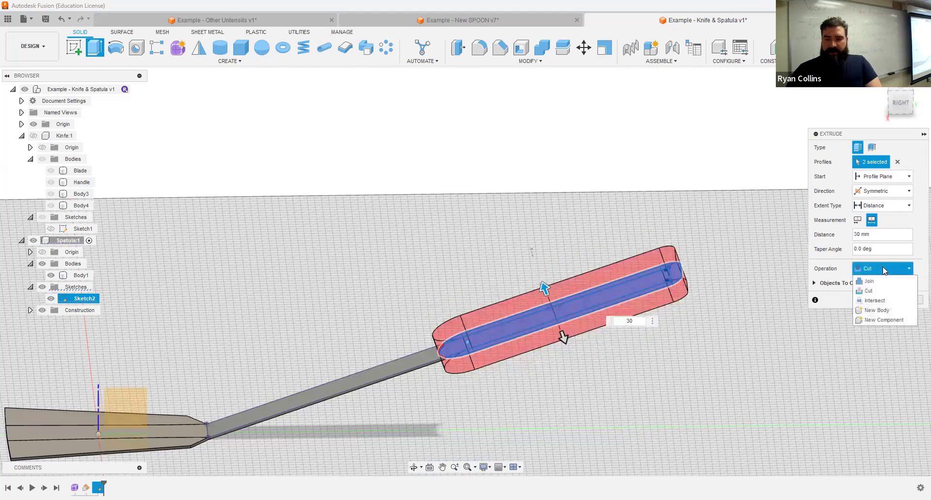
left_click(876, 311)
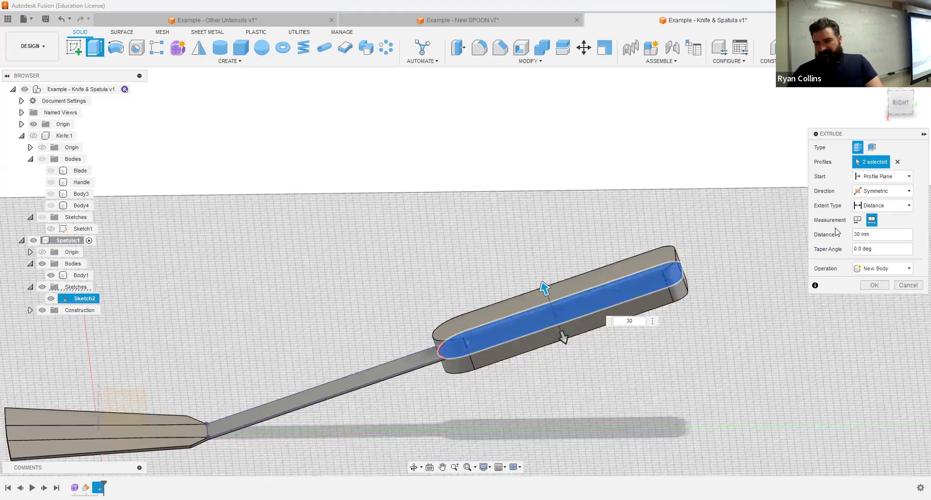
left_click(875, 236)
type("20")
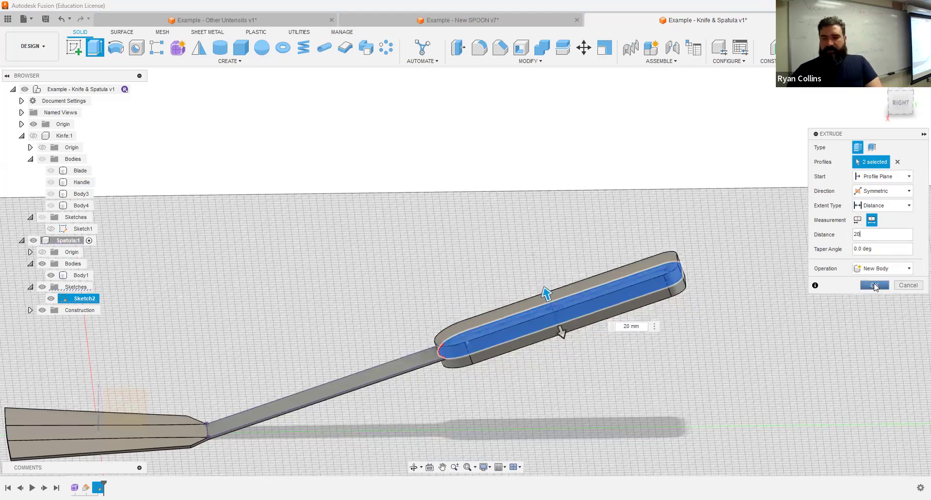
left_click(874, 286)
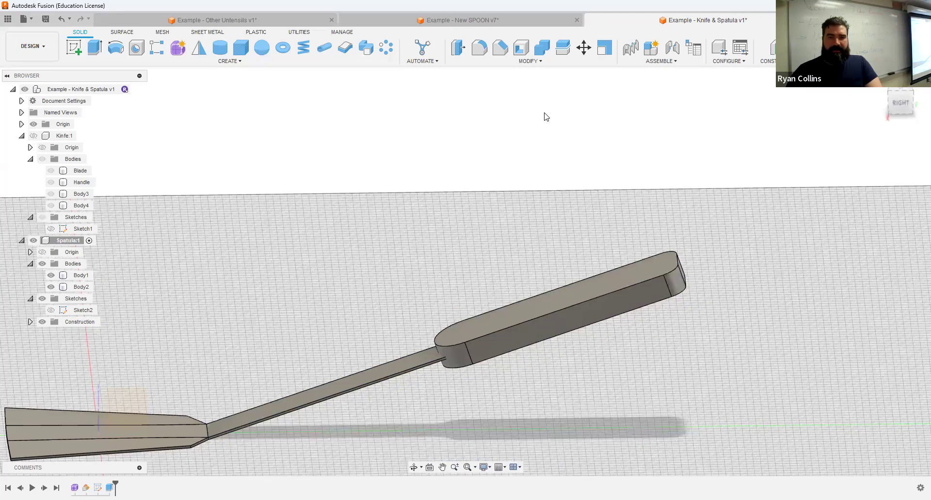
- Fillet the edges of the grip's two large flat faces with a 10 mm radius
left_click(479, 48)
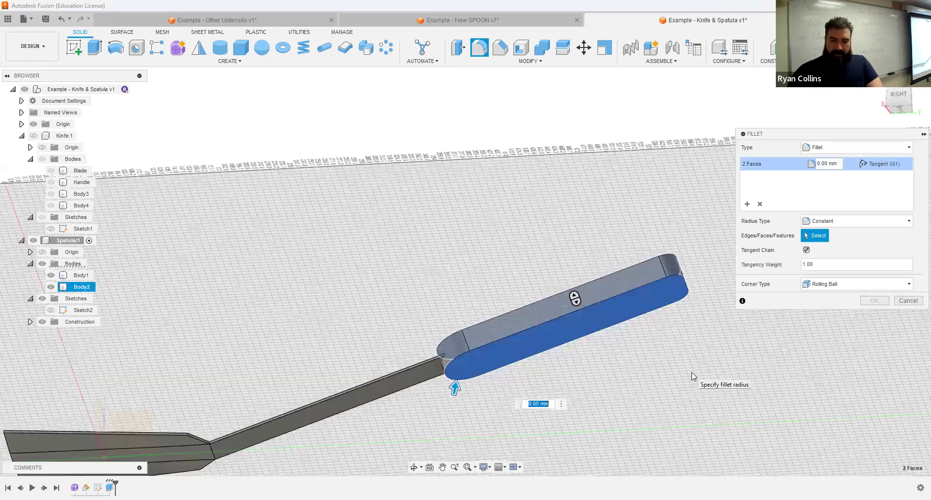
type("10")
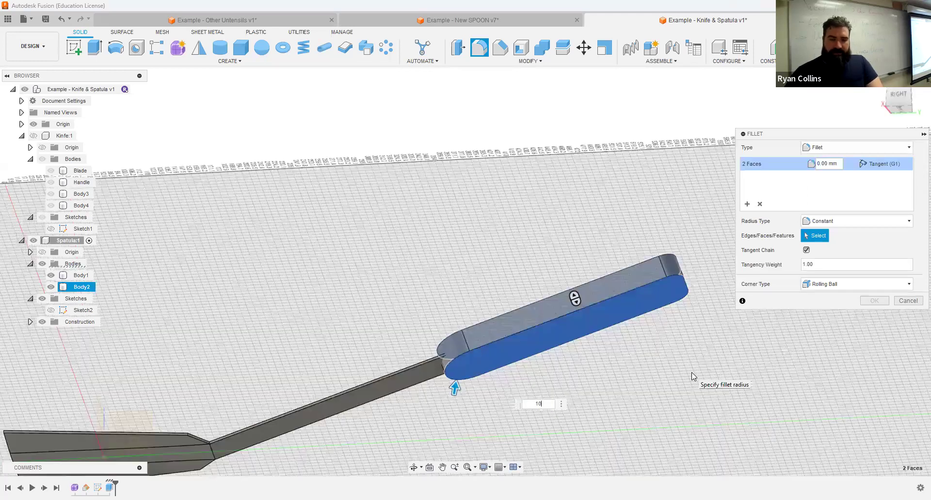
middle_click_drag(532, 270, 531, 286, "shift")
left_click(881, 299)
scroll(466, 278, "down", 3)
scroll(456, 268, "up", 3)
scroll(621, 356, "down", 3)
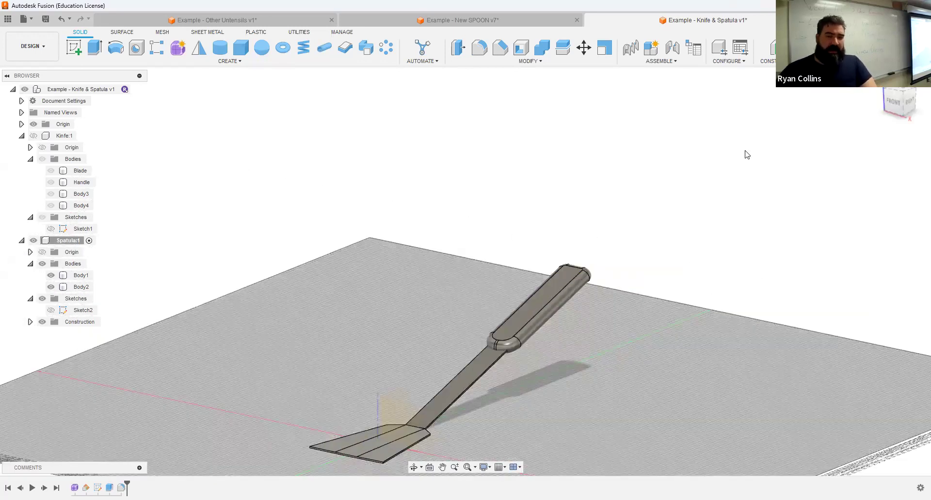
- Start a new sketch on the horizontal origin plane at the spatula's blade
middle_click_drag(808, 154, 772, 171, "shift")
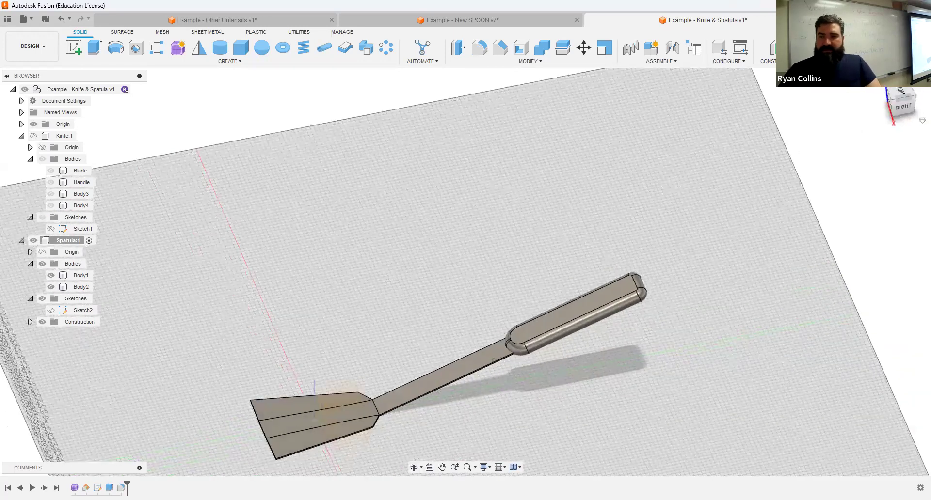
left_click(899, 94)
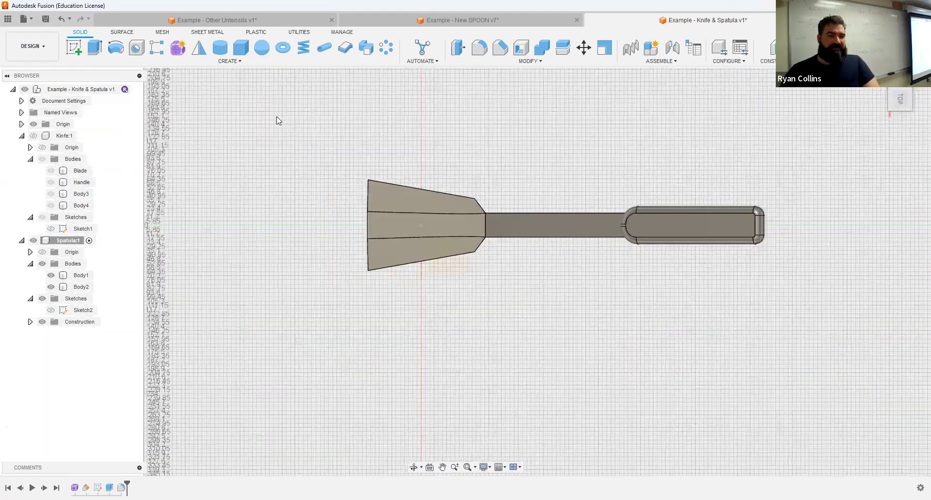
left_click(73, 47)
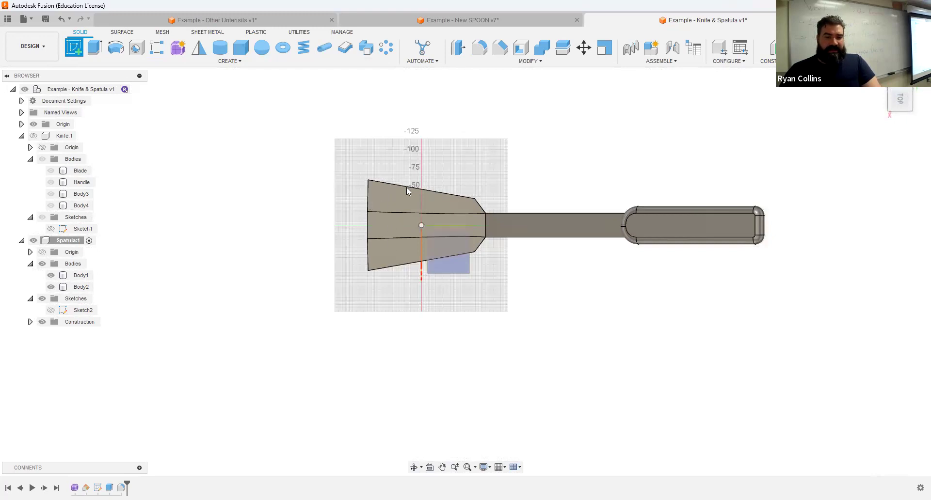
middle_click_drag(406, 244, 403, 301, "shift")
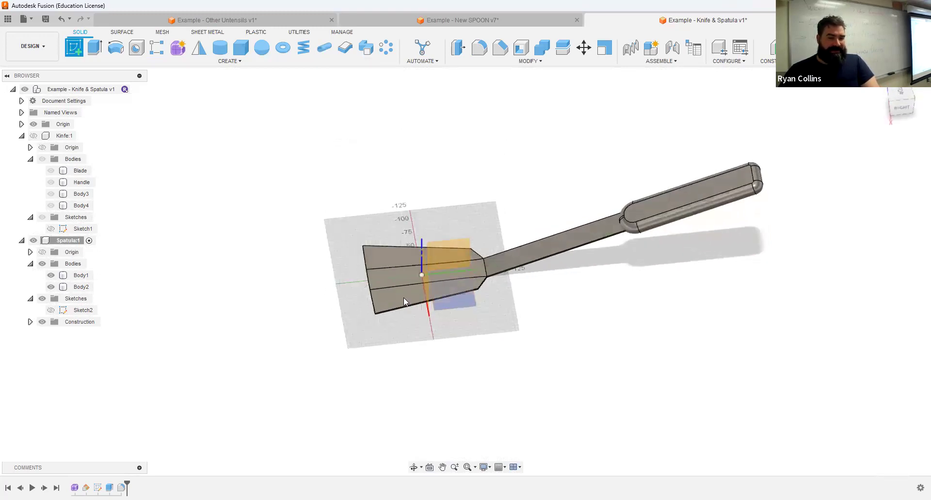
left_click(457, 306)
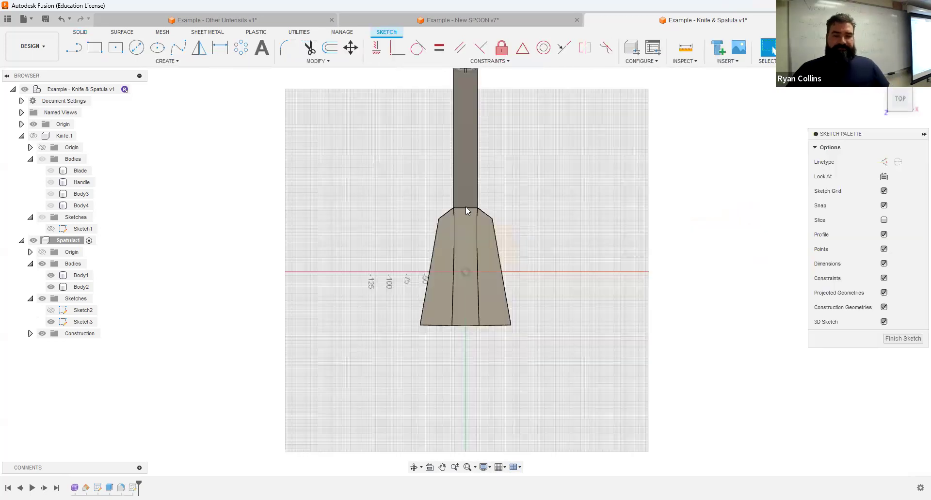
- Draw a center rectangle on the origin, 10 mm wide and 100 mm long along the blade's length
left_click(117, 48)
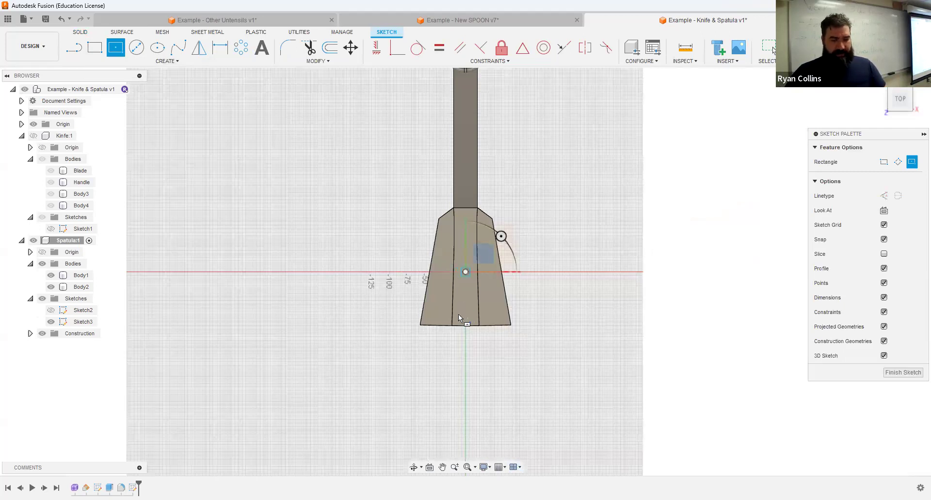
key("Tab")
type("100")
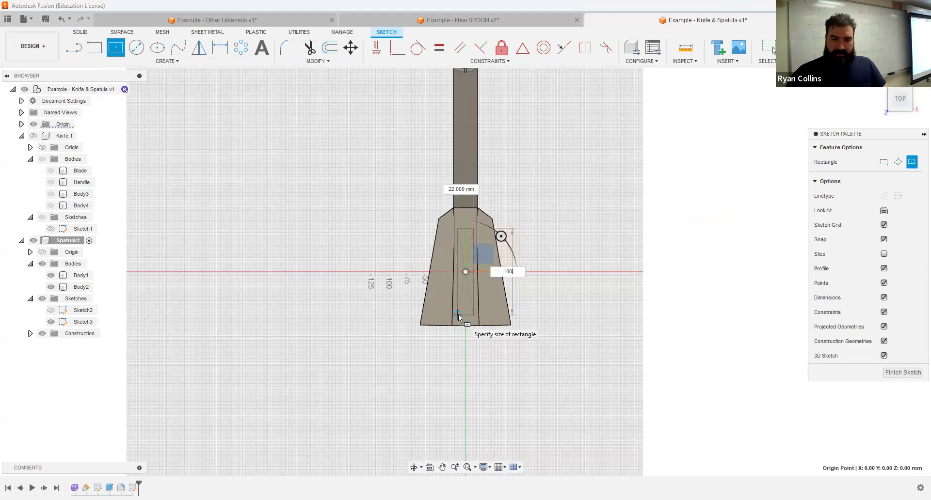
key("Tab")
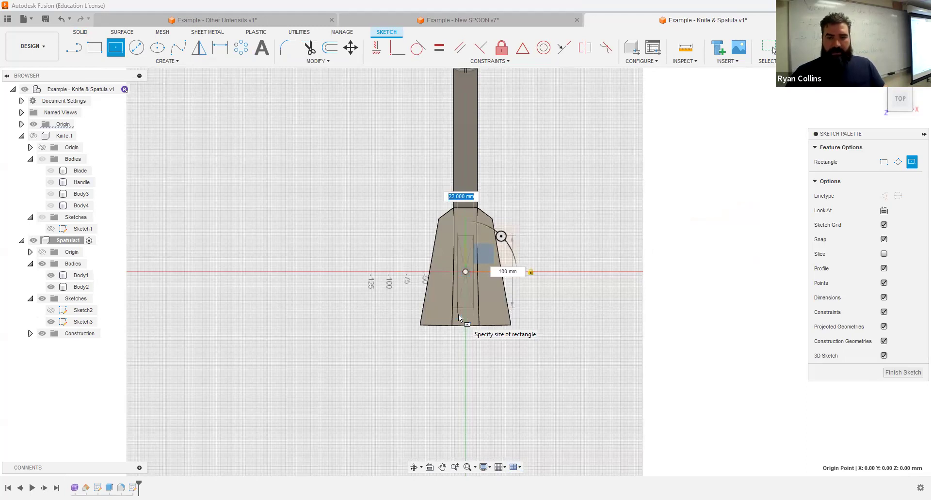
type("10")
key("Tab")
type("150")
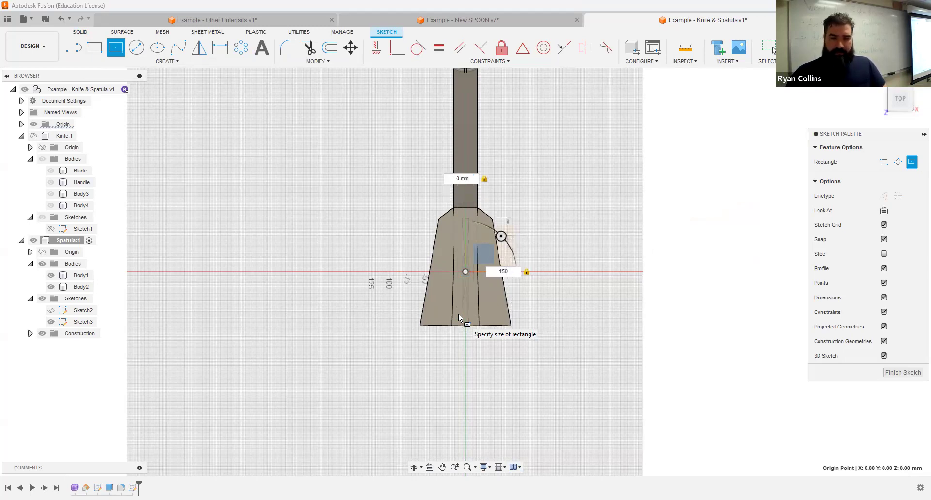
key("BackSpace")
key("BackSpace")
type("00")
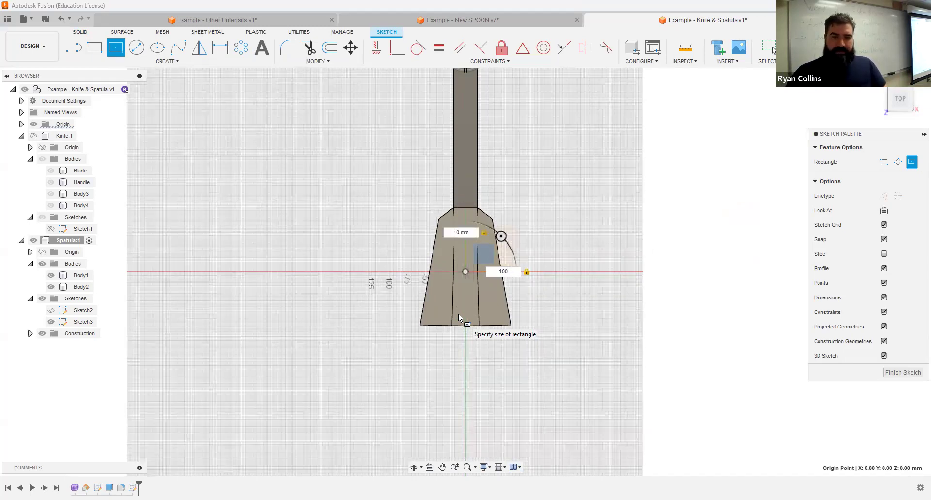
key("Return")
key("Escape")
- Fillet all four corners of the slot rectangle with a 2 mm radius
scroll(473, 242, "up", 5)
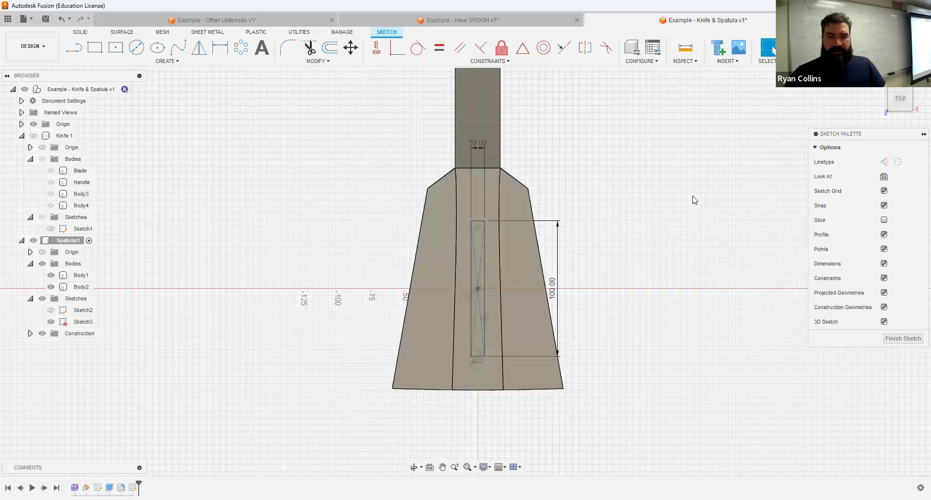
left_click(288, 47)
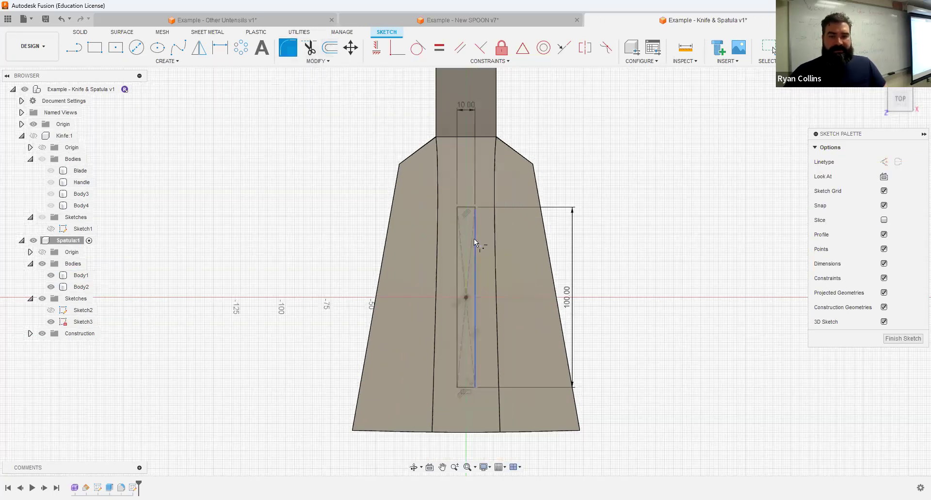
left_click(468, 209)
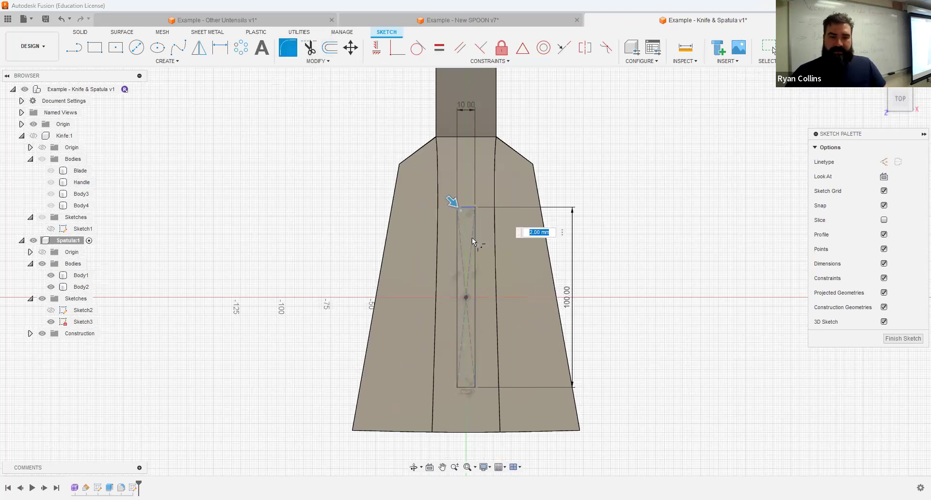
scroll(493, 233, "up", 4)
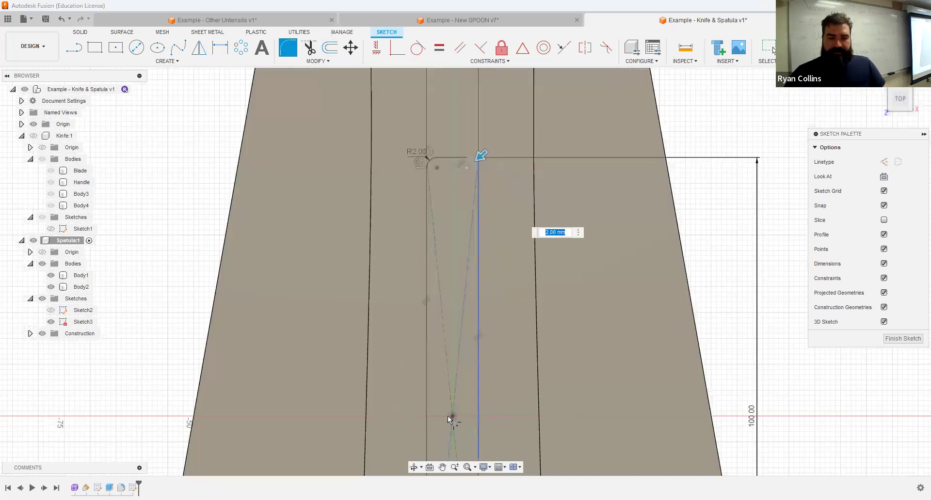
middle_click_drag(449, 416, 425, 170)
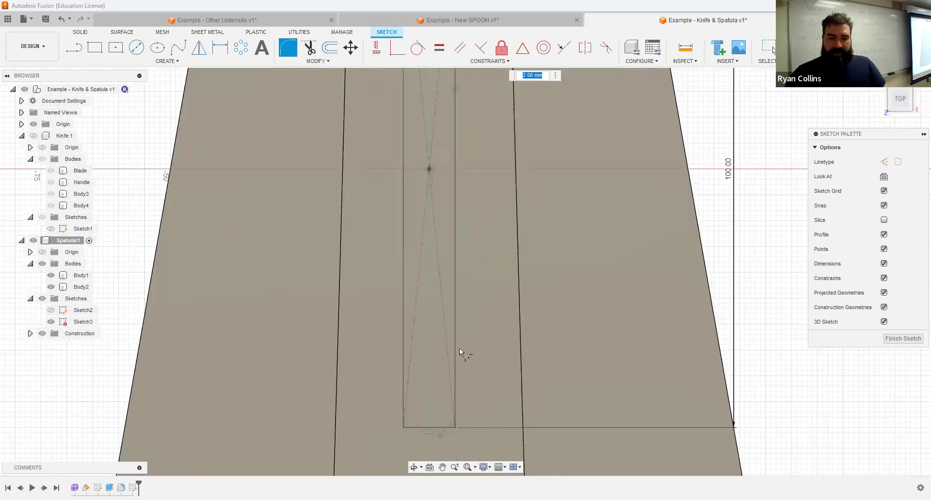
left_click(443, 429)
left_click(418, 426)
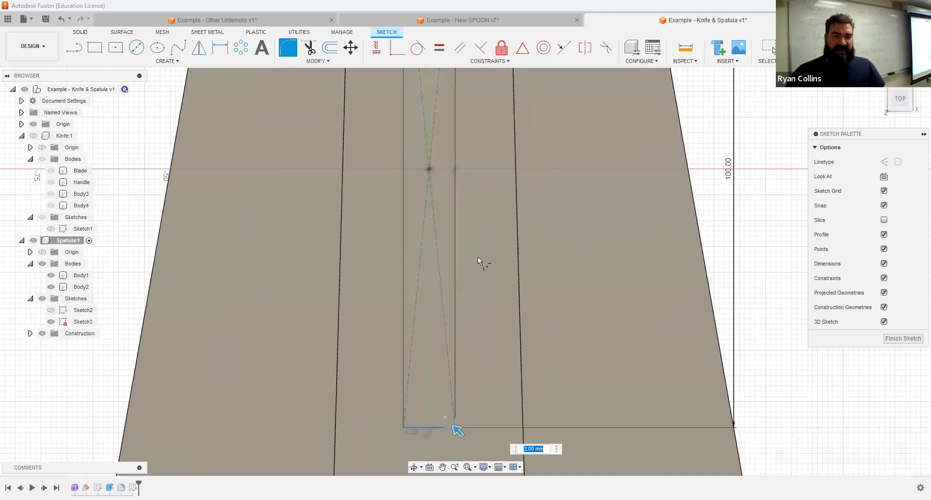
scroll(478, 257, "down", 4)
key("Return")
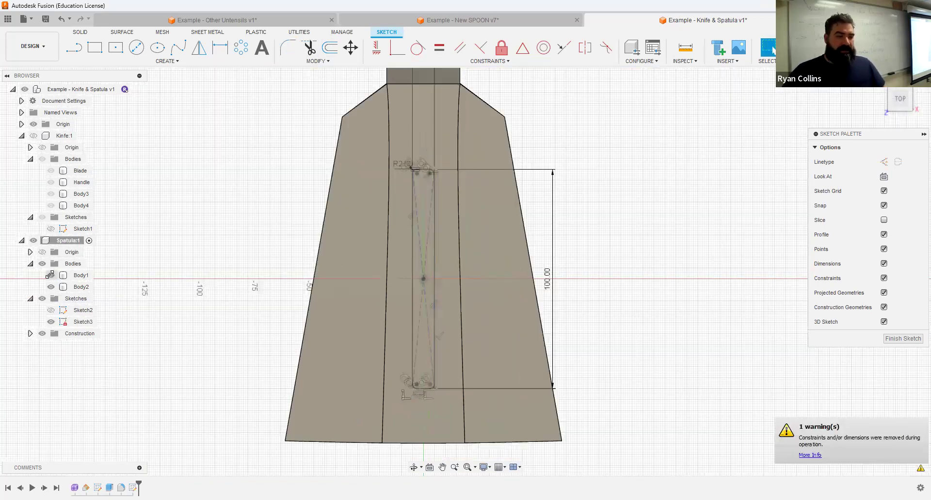
- Hide Body1, the blade and handle body, to expose the slot sketch
left_click(50, 275)
left_click(50, 275)
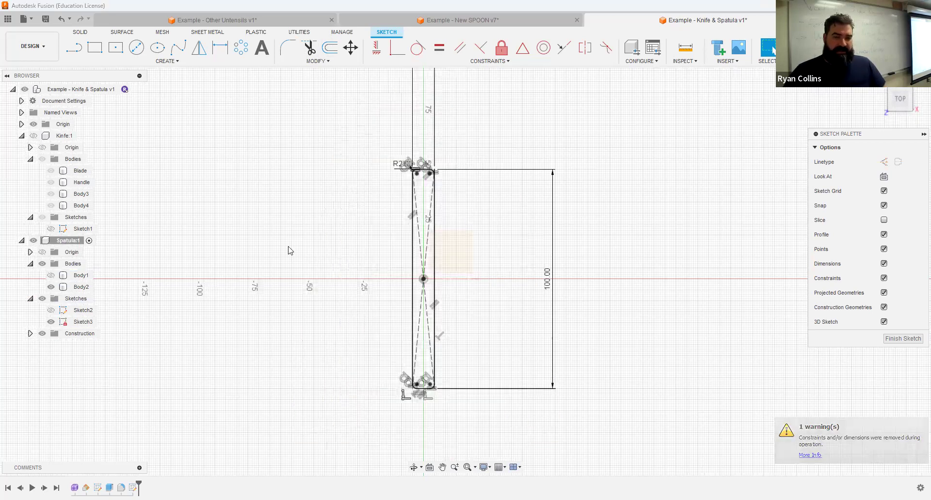
scroll(291, 247, "up", 2)
scroll(291, 214, "down", 2)
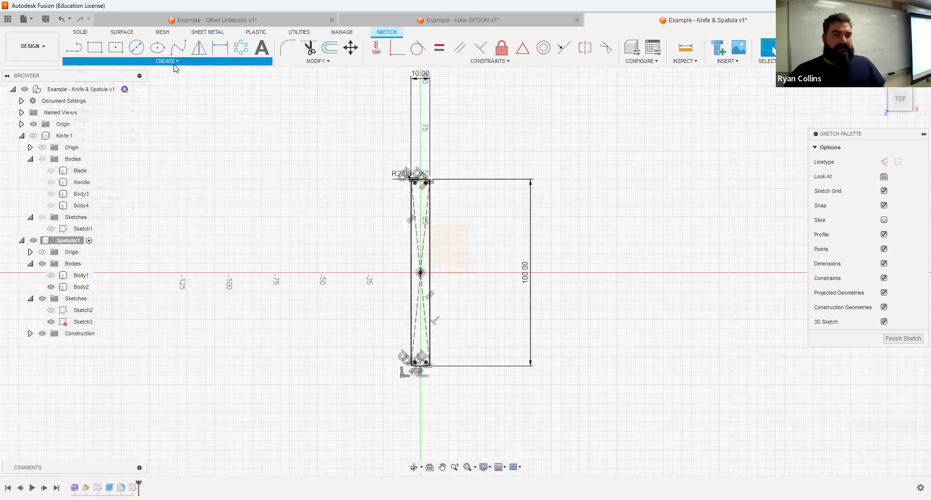
- Set up a rectangular pattern of the rounded slot outline across the blade's width: quantity 3, symmetric direction, 22 mm extent
left_click(167, 61)
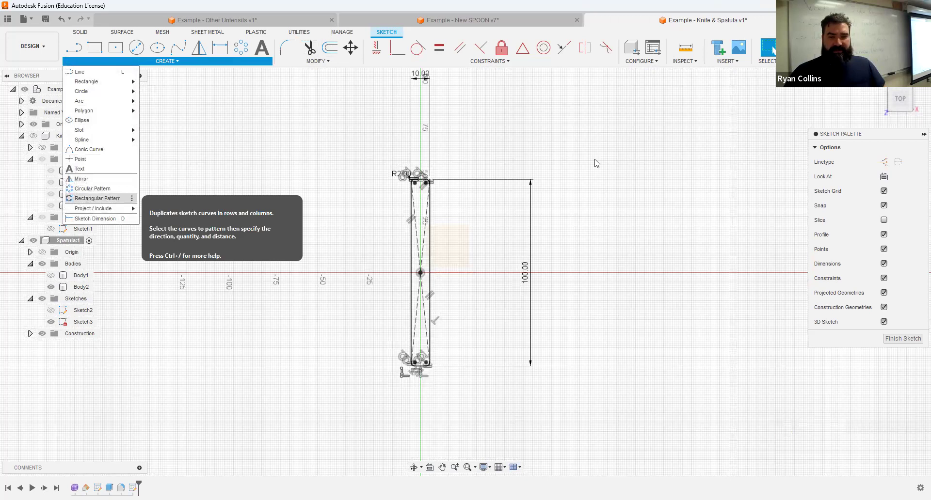
left_click(92, 199)
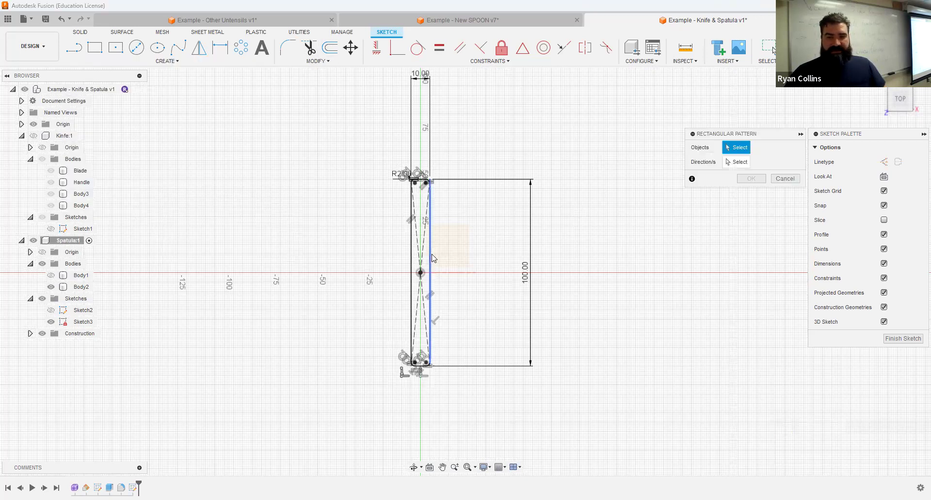
double_click(430, 270)
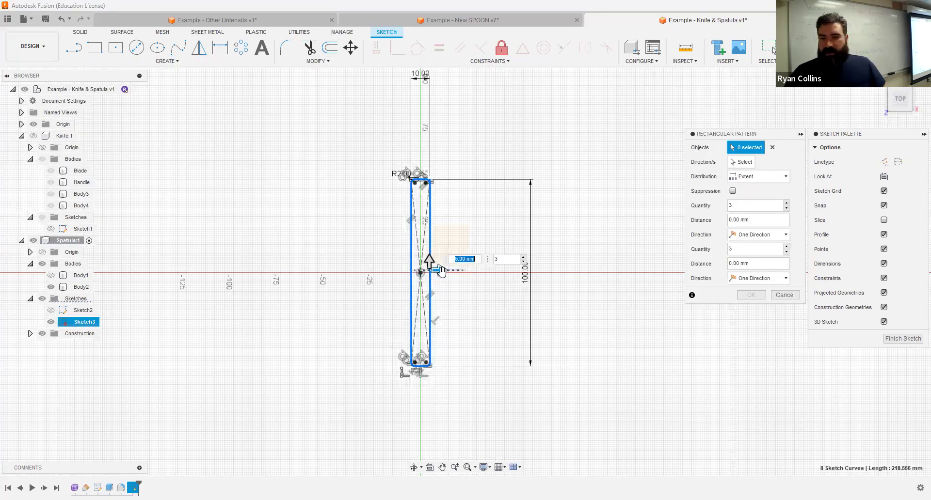
key("Tab")
left_click(754, 236)
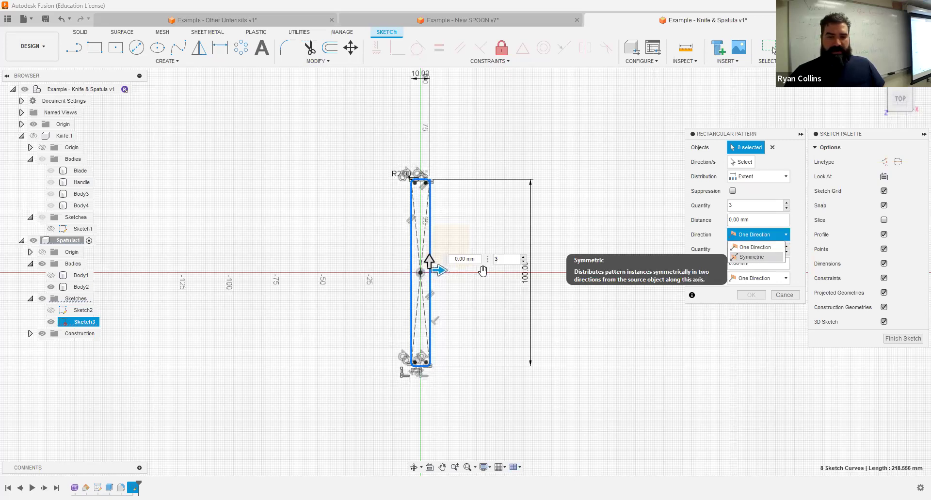
left_click(752, 257)
left_click_drag(438, 271, 480, 271)
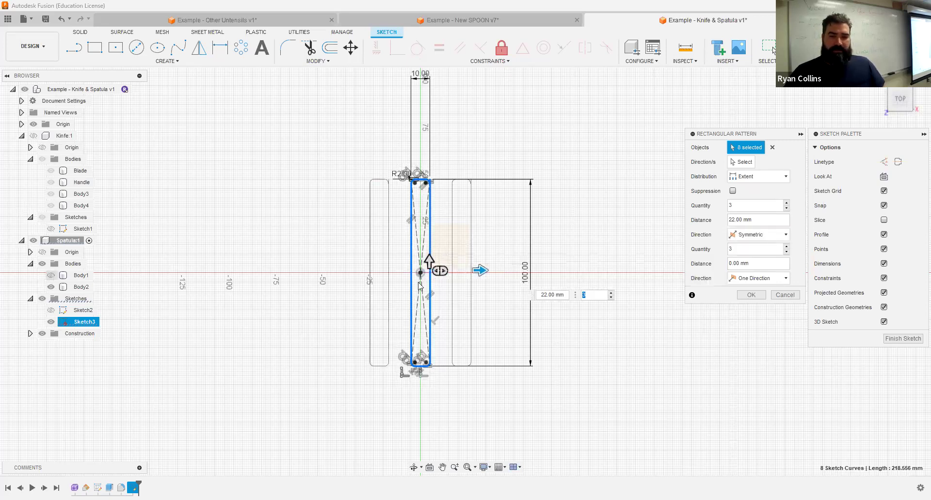
- Show Body1 behind the patterned slots, then accept the pattern and finish the sketch
left_click(51, 275)
left_click(480, 271)
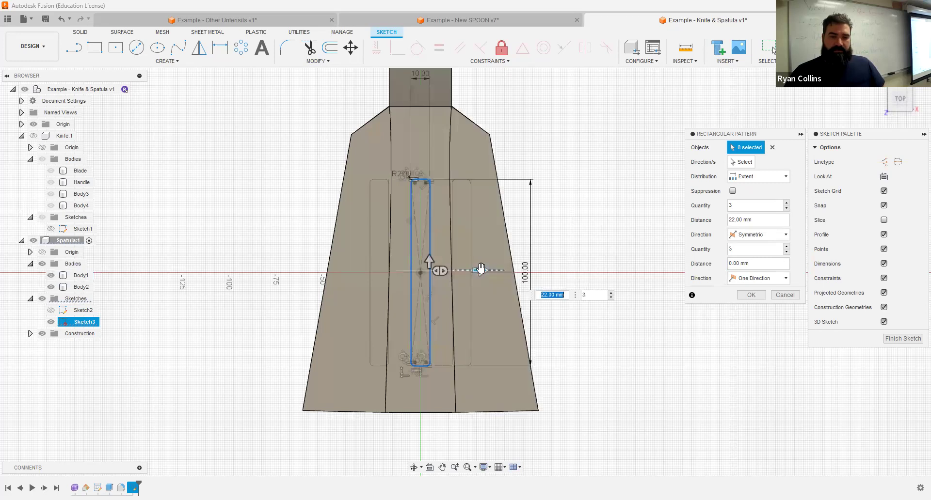
left_click(752, 294)
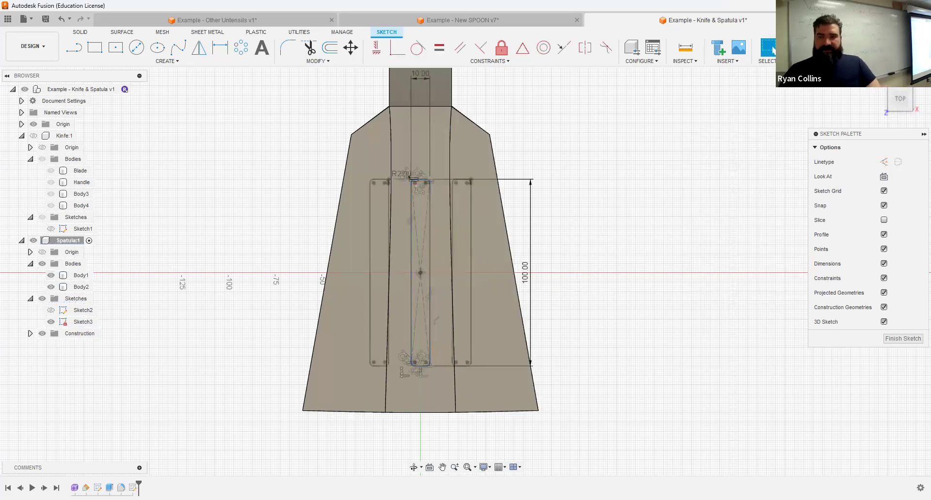
left_click(800, 47)
mouse_move(629, 262)
middle_mouse_down("shift")
mouse_move(605, 253)
mouse_move(791, 110)
mouse_move(671, 291)
mouse_move(707, 226)
mouse_move(585, 231)
mouse_move(481, 212)
mouse_move(494, 208)
middle_mouse_up("shift")
scroll(555, 266, "down", 4)
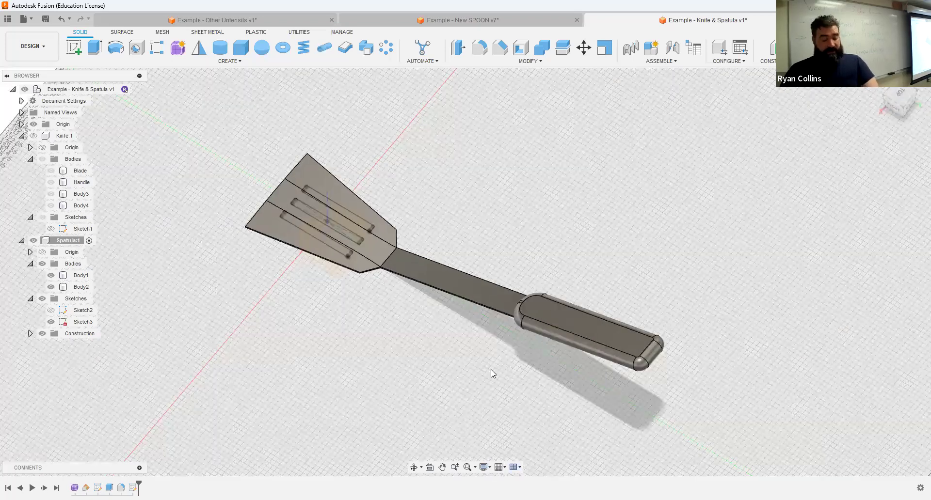
middle_click_drag(516, 353, 234, 114, "shift")
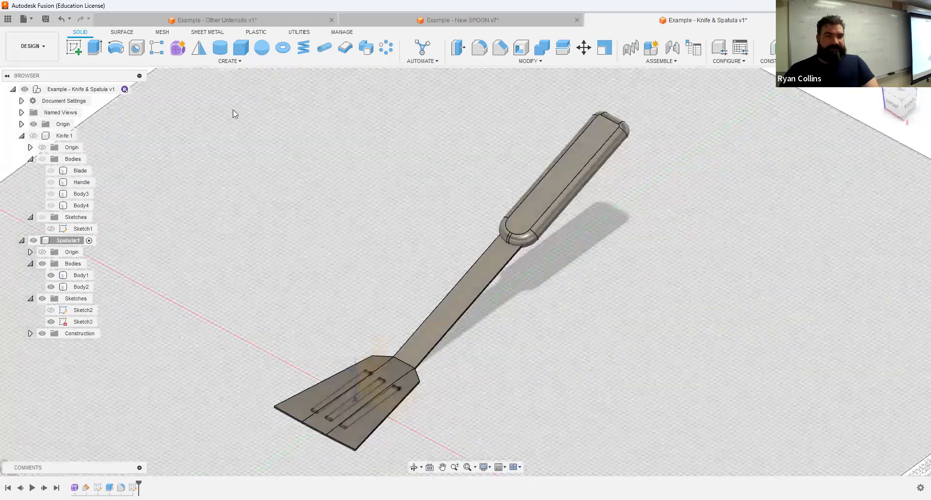
left_click(95, 47)
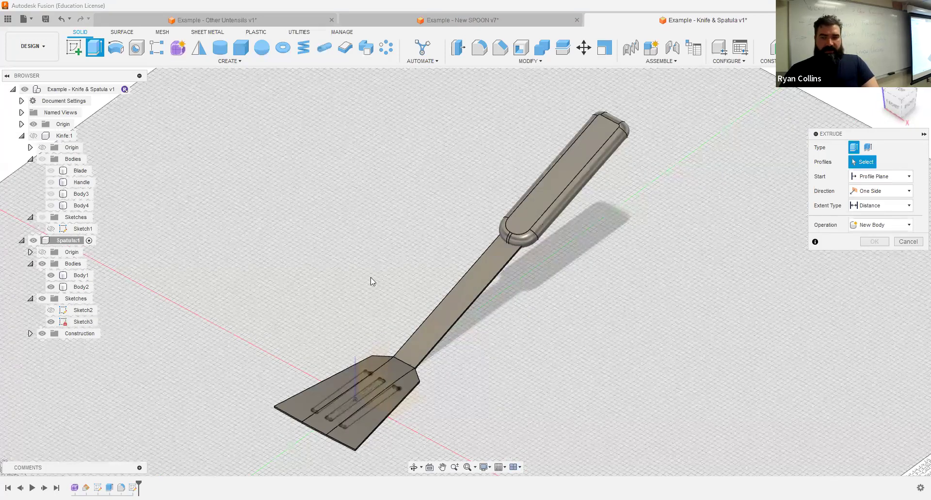
left_click(51, 276)
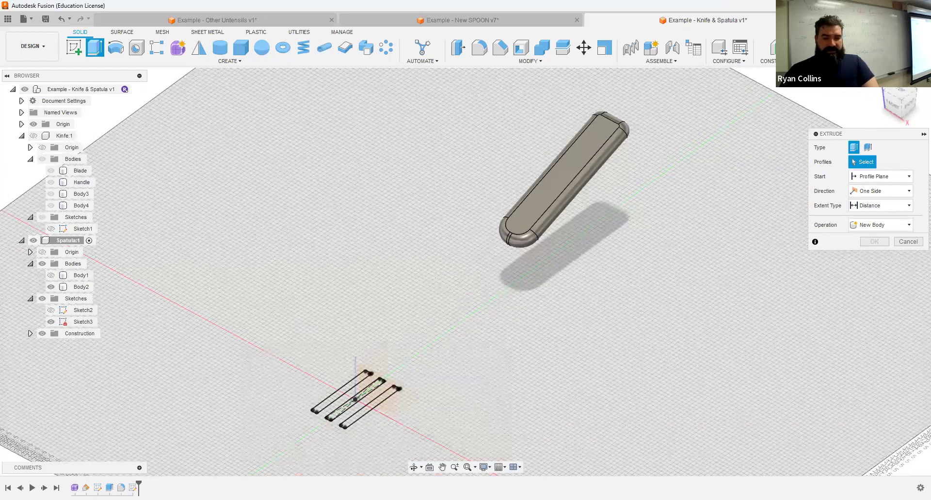
mouse_move(601, 362)
middle_mouse_down()
mouse_move(542, 306)
mouse_move(259, 334)
mouse_move(410, 295)
middle_mouse_up()
scroll(386, 320, "up", 3)
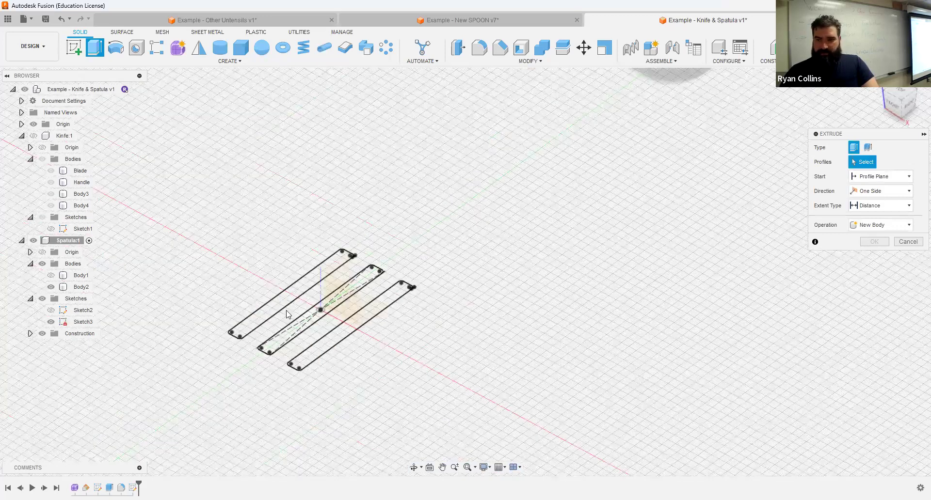
left_click(907, 242)
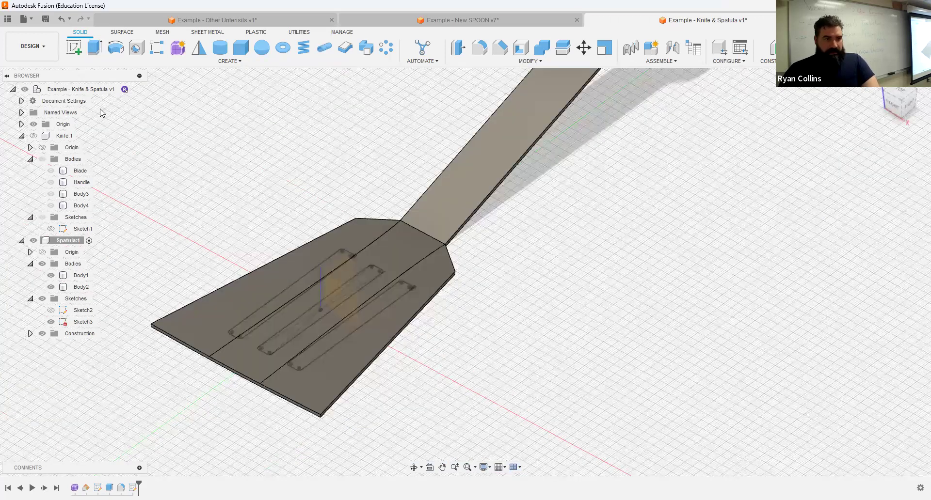
- Try to select all three slot profiles for an extrusion with Body1 hidden
left_click(93, 49)
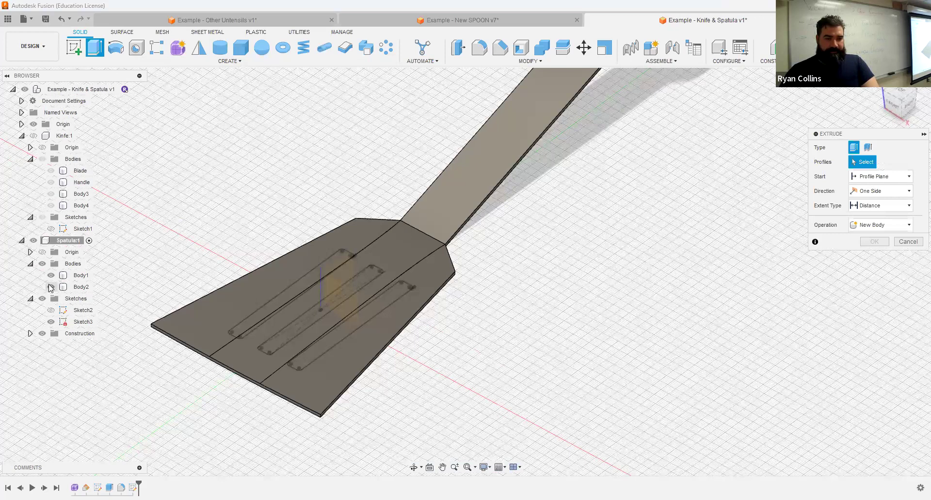
left_click(51, 275)
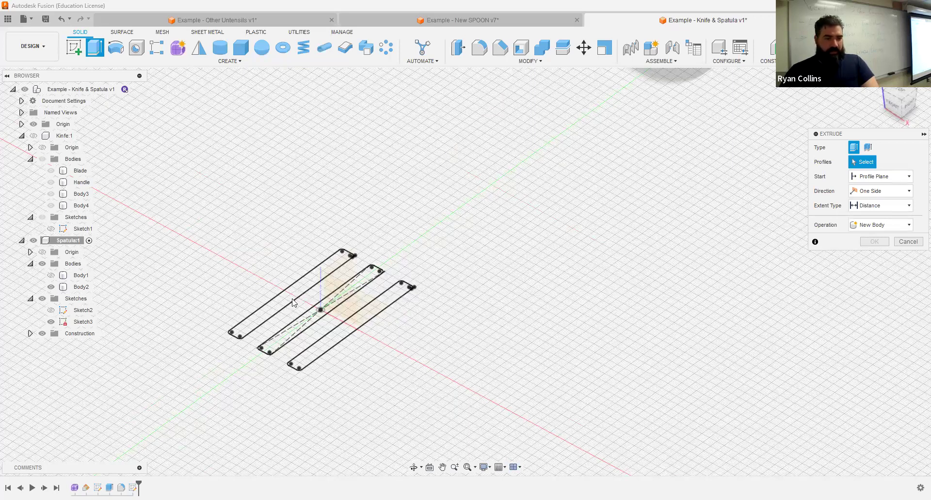
left_click_drag(186, 286, 377, 378)
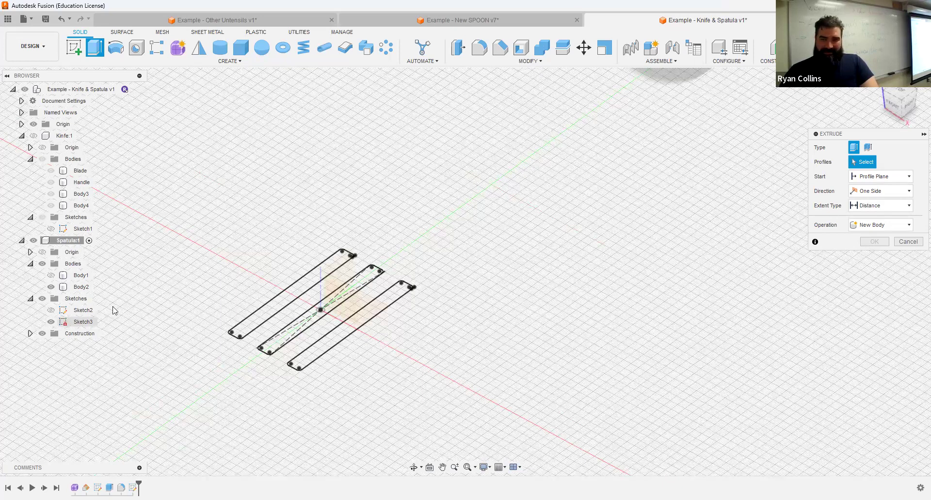
left_click(910, 238)
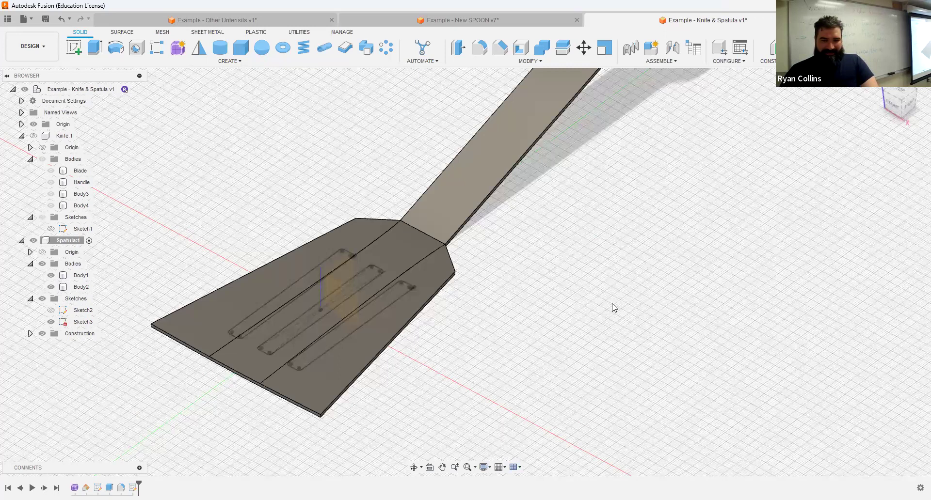
- Open the slot sketch, Sketch3, for editing and close it again without changing it
right_click(64, 326)
left_click(92, 355)
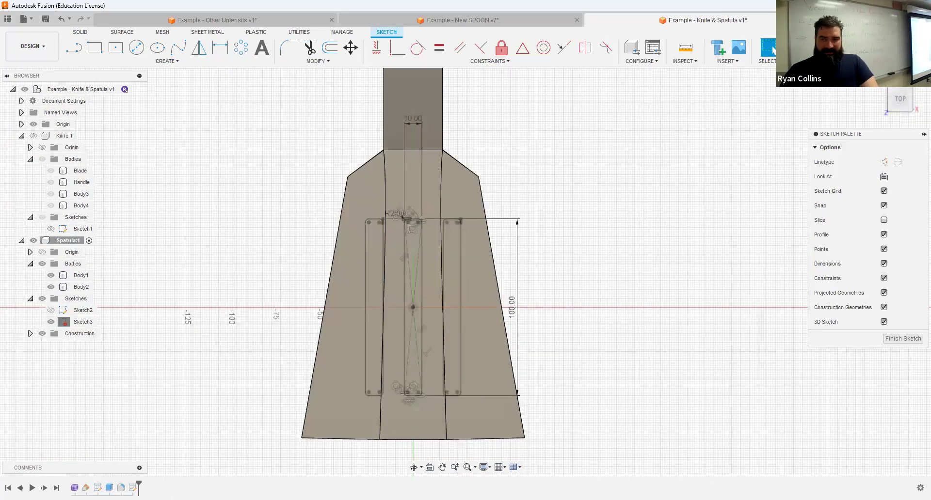
left_click(807, 48)
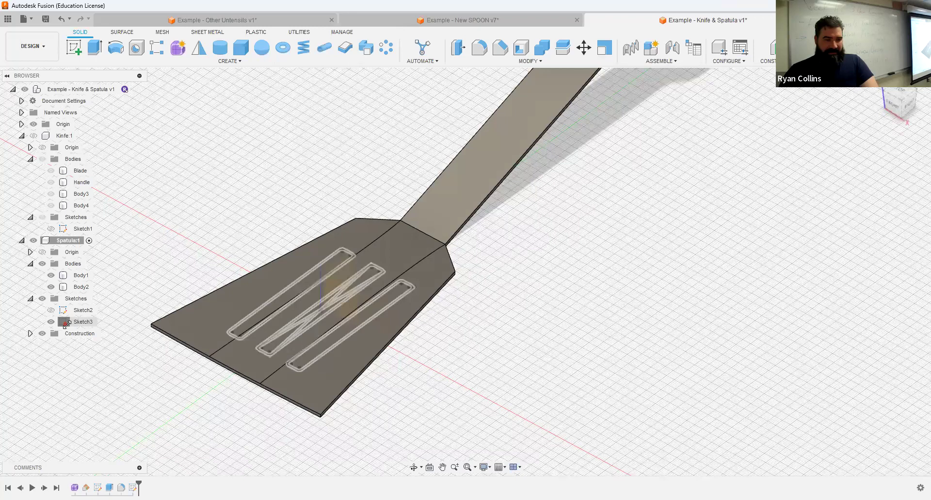
right_click(68, 329)
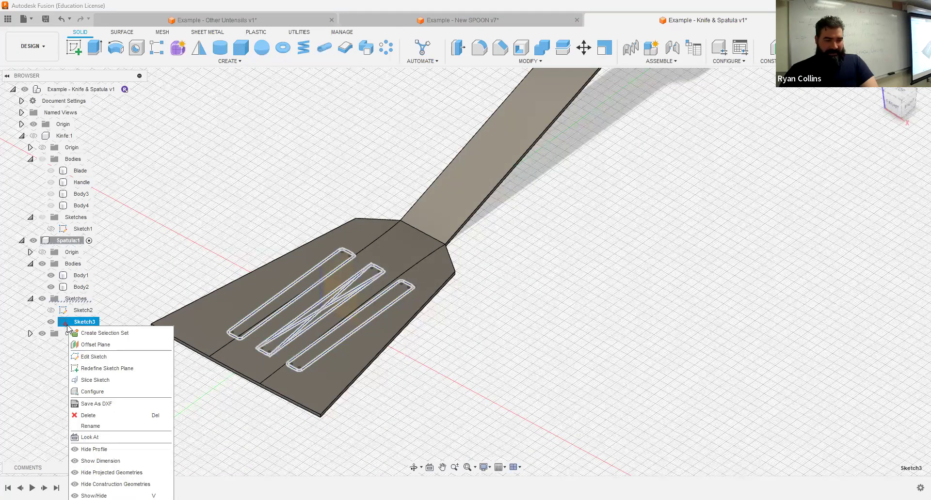
left_click(186, 250)
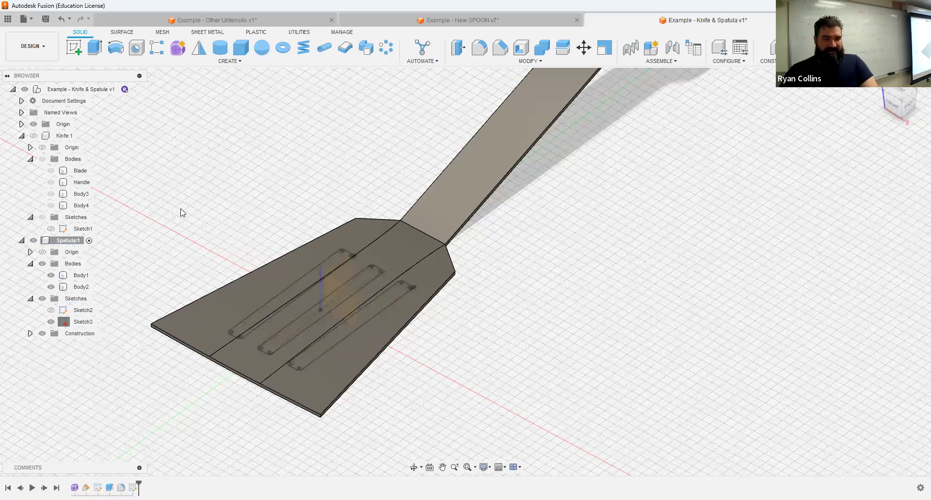
- Try to extrude the slot profiles with both Body1 and Body2 hidden
left_click(91, 54)
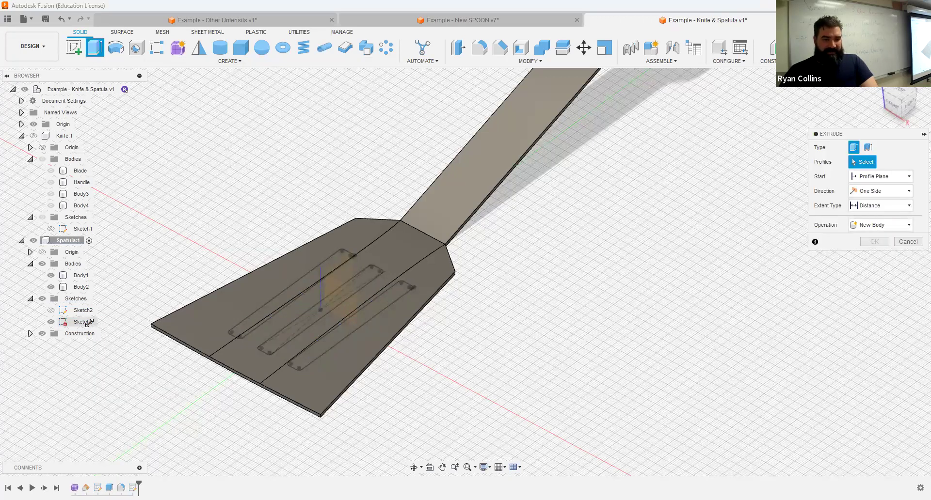
left_click(51, 287)
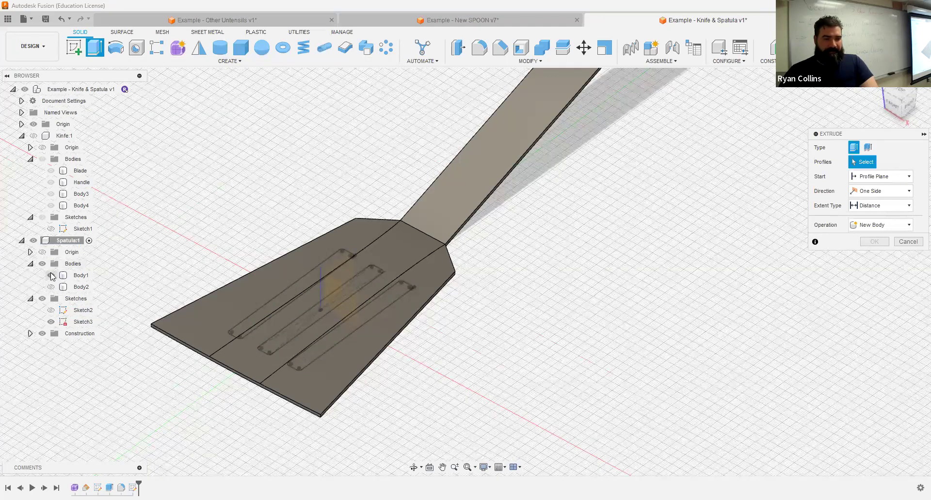
left_click(50, 276)
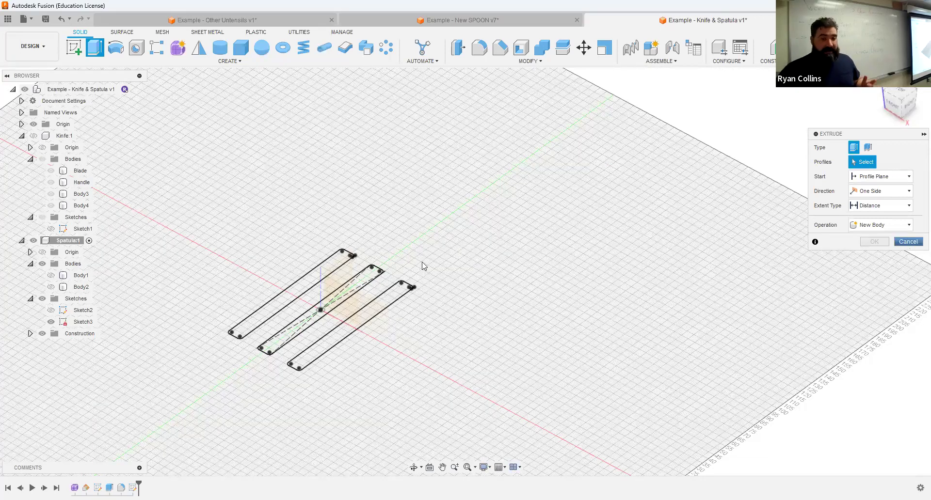
key("Escape")
scroll(422, 232, "down", 8)
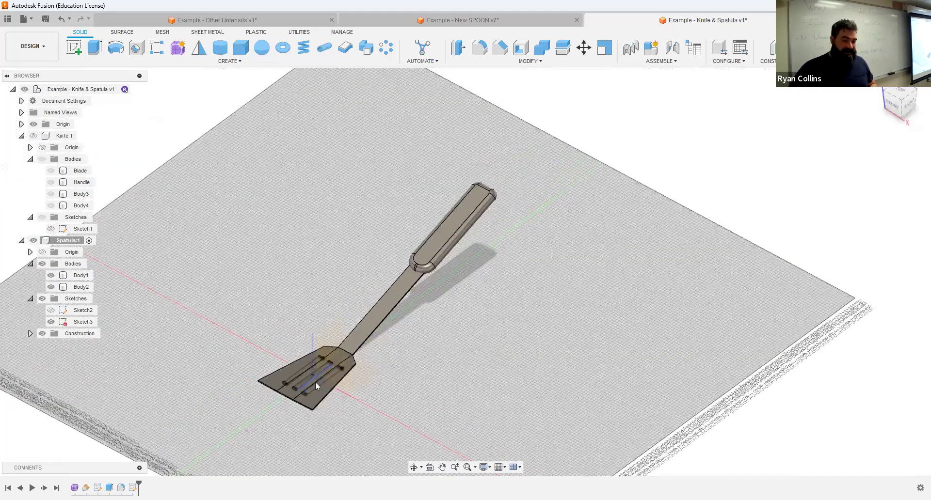
- Look at the knife in the Example - Other Utensils document and return to the Knife & Spatula design
left_click(224, 22)
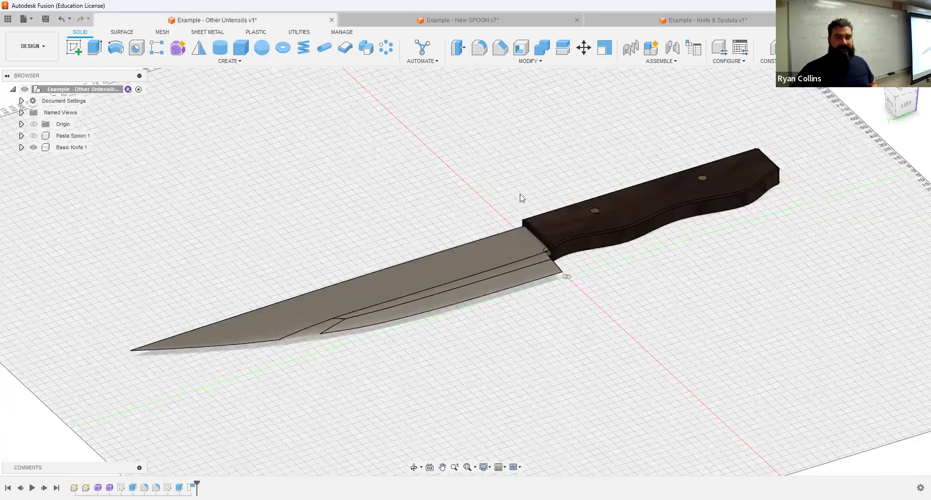
left_click(418, 22)
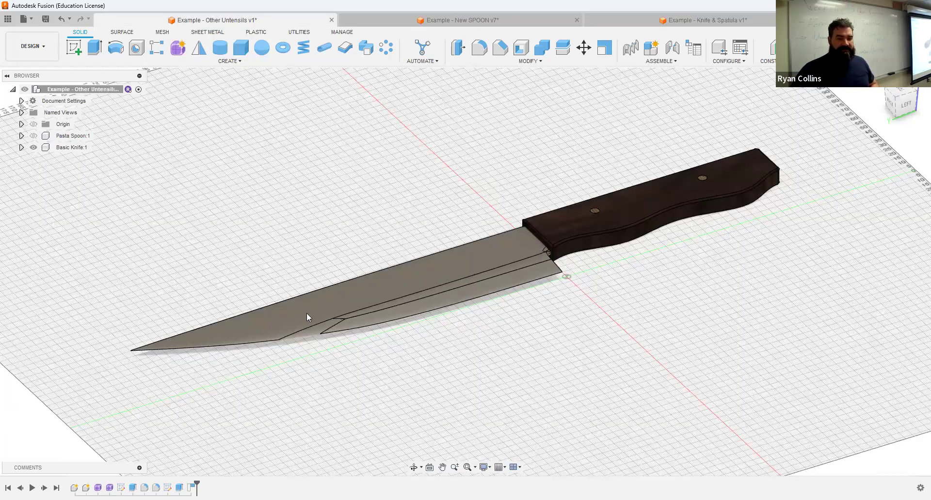
left_click(653, 29)
scroll(249, 364, "up", 4)
left_click(50, 322)
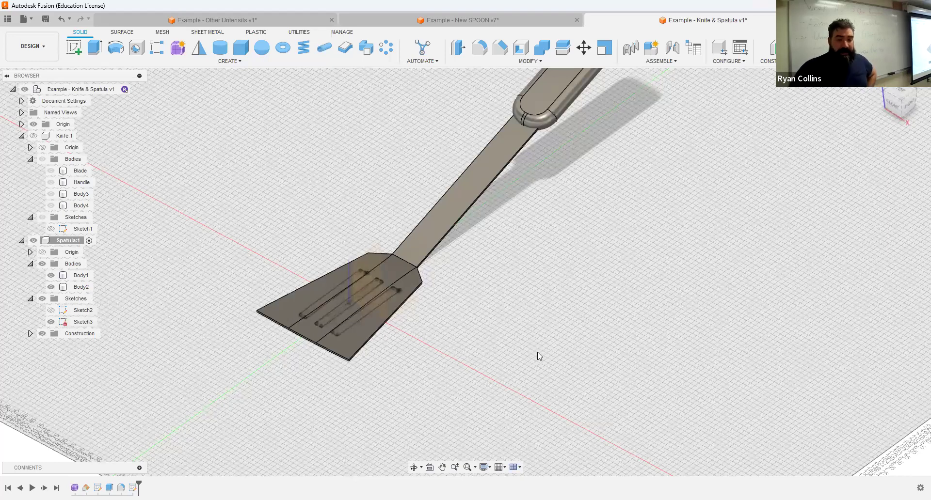
scroll(537, 352, "down", 3)
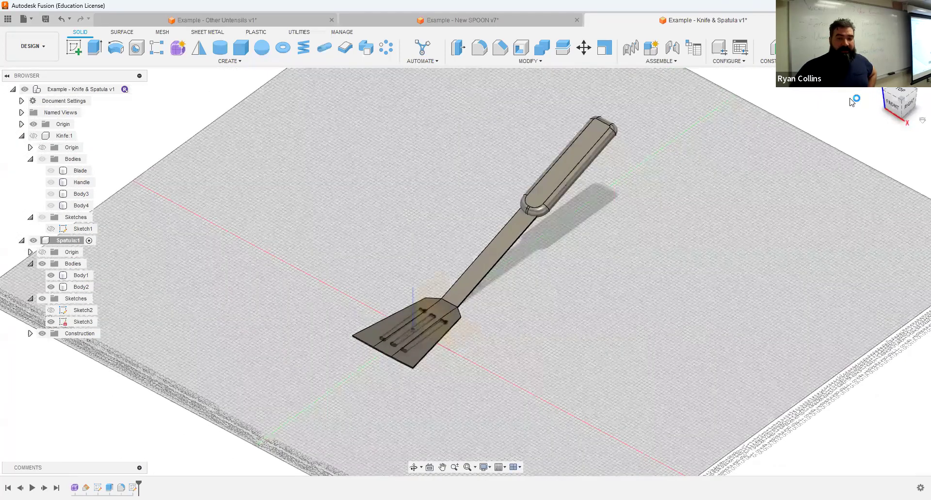
scroll(658, 242, "up", 2)
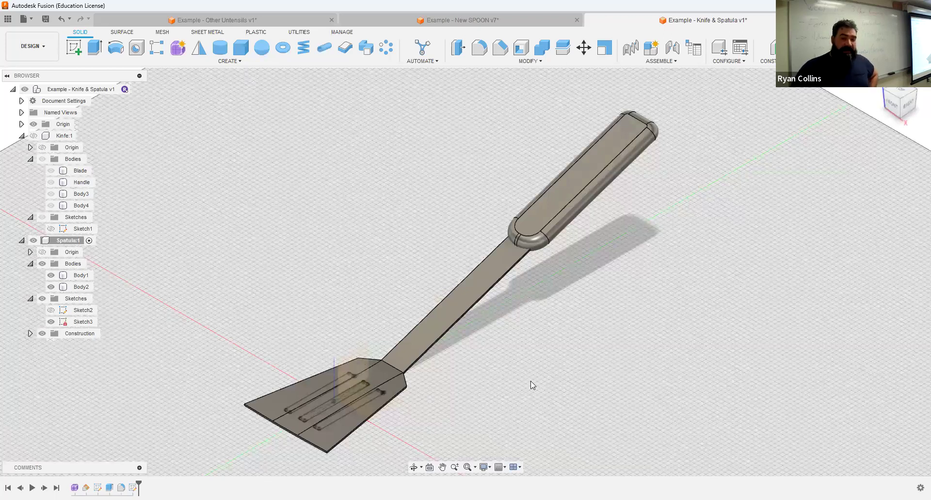
- Apply the wood appearance already used in this design to the spatula's rounded grip body
left_click(495, 333)
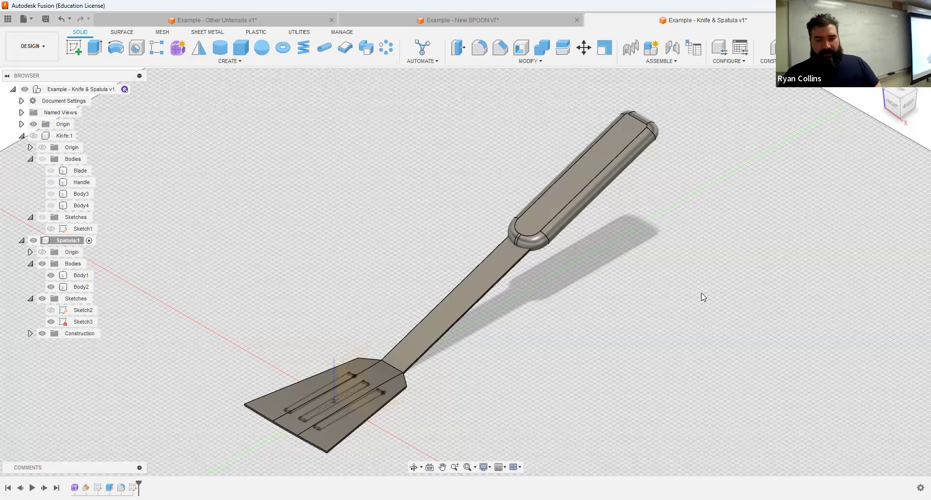
key("a")
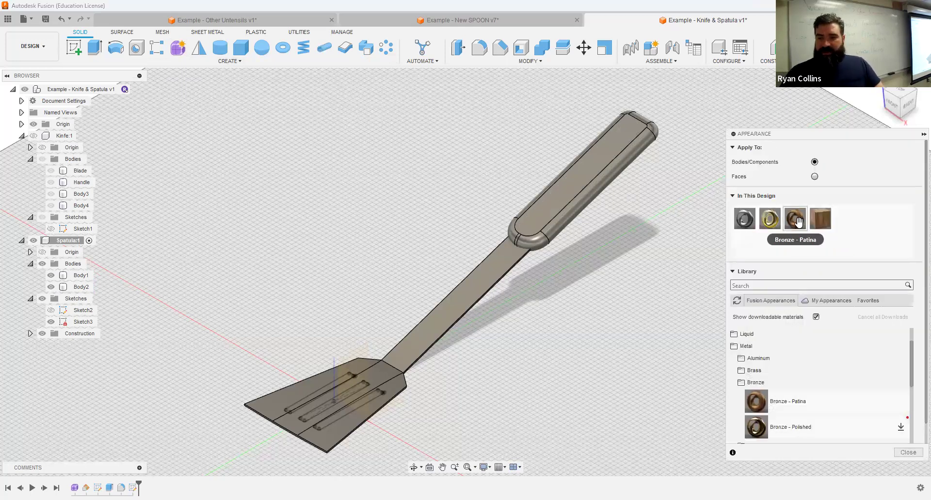
left_click_drag(819, 221, 550, 213)
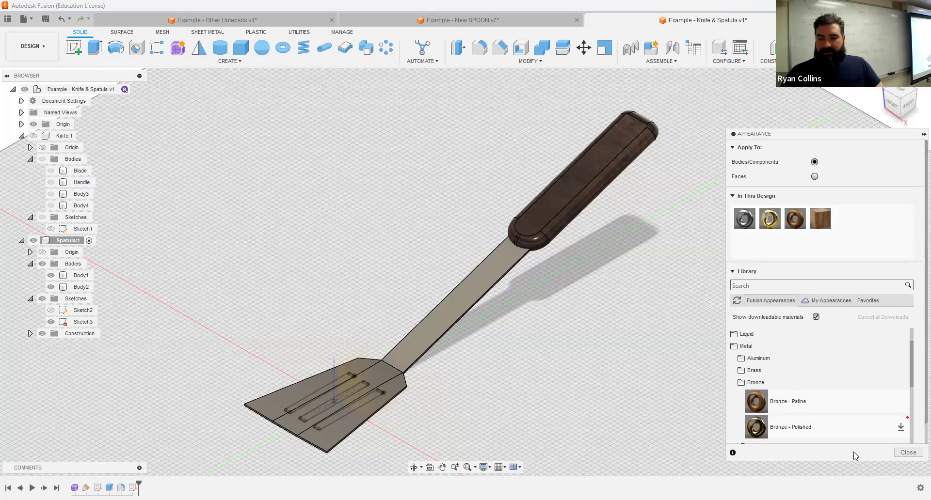
left_click(906, 453)
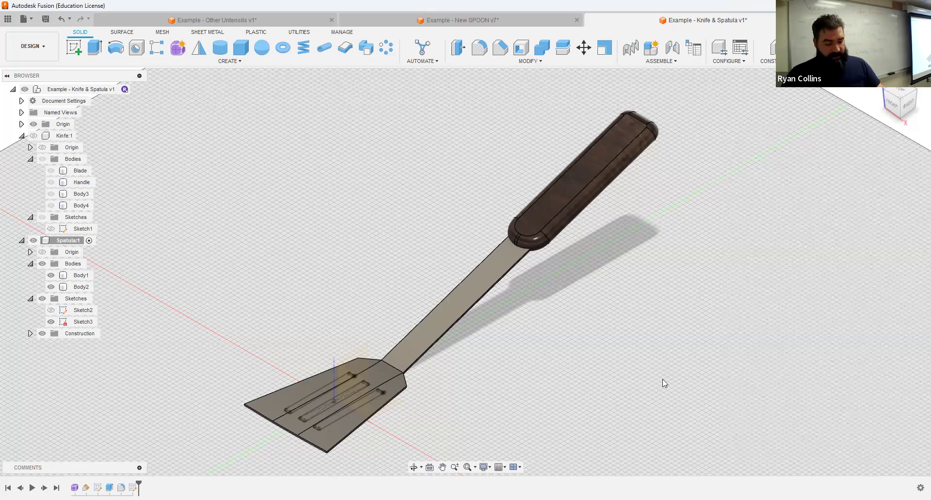
- Save the design with the version description Spatula
key("ctrl+s")
type("sAOP")
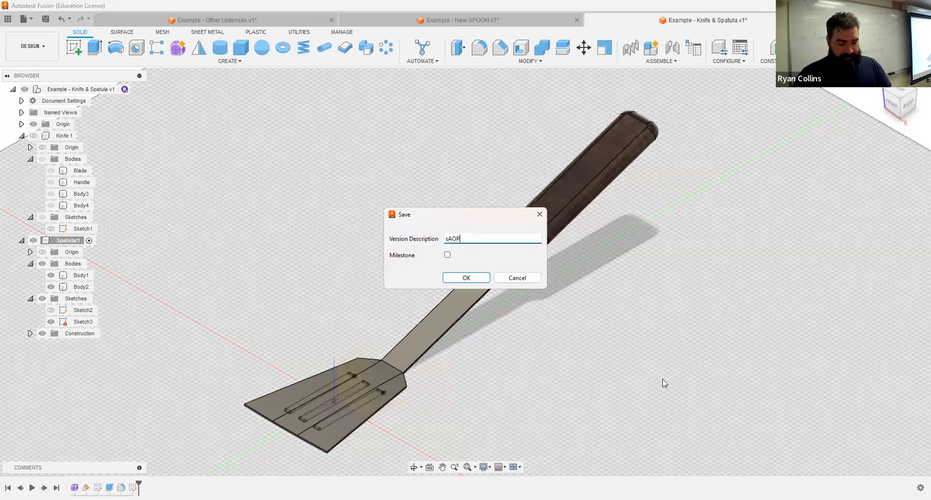
key("BackSpace")
key("BackSpace")
key("BackSpace")
key("BackSpace")
type("Spatula")
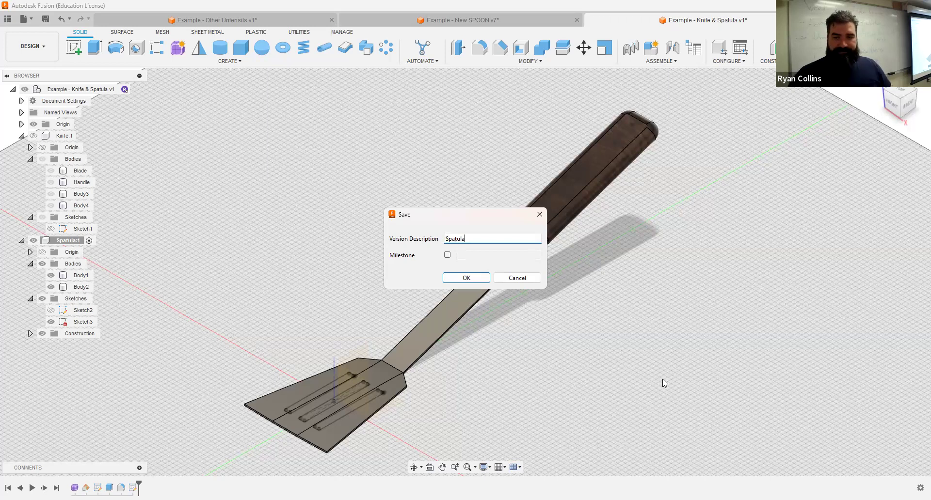
key("Return")
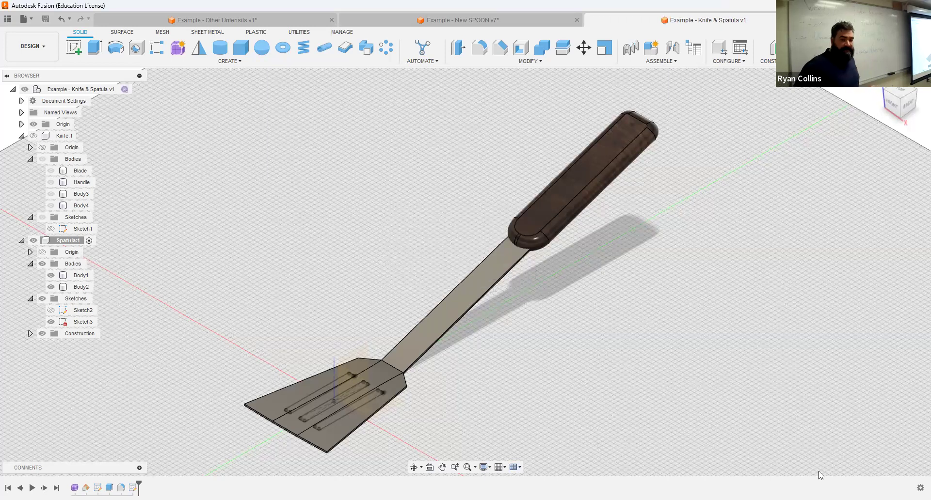